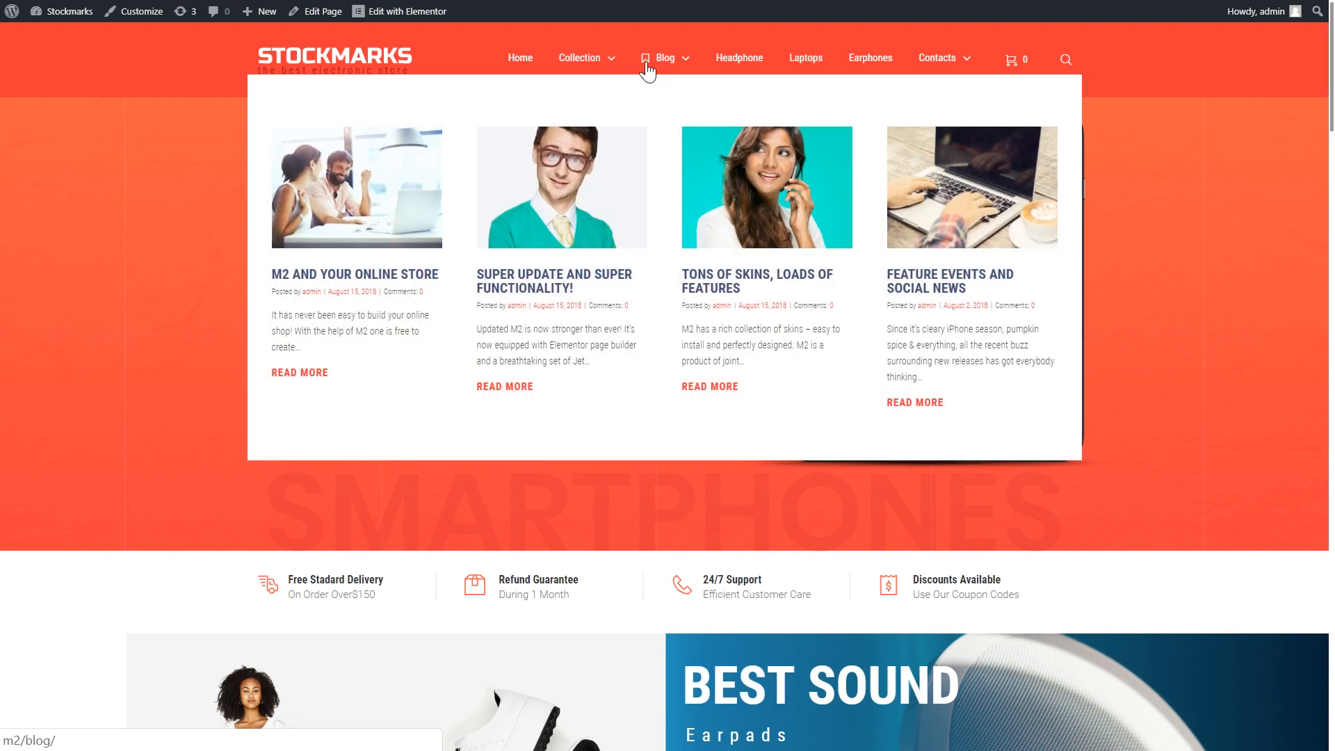
- Preview the Collection, Blog and Contacts mega menus in the Stockmarks store header and pan the contact map slightly
{"action": "mouse_move", "coordinate": [584, 70]}
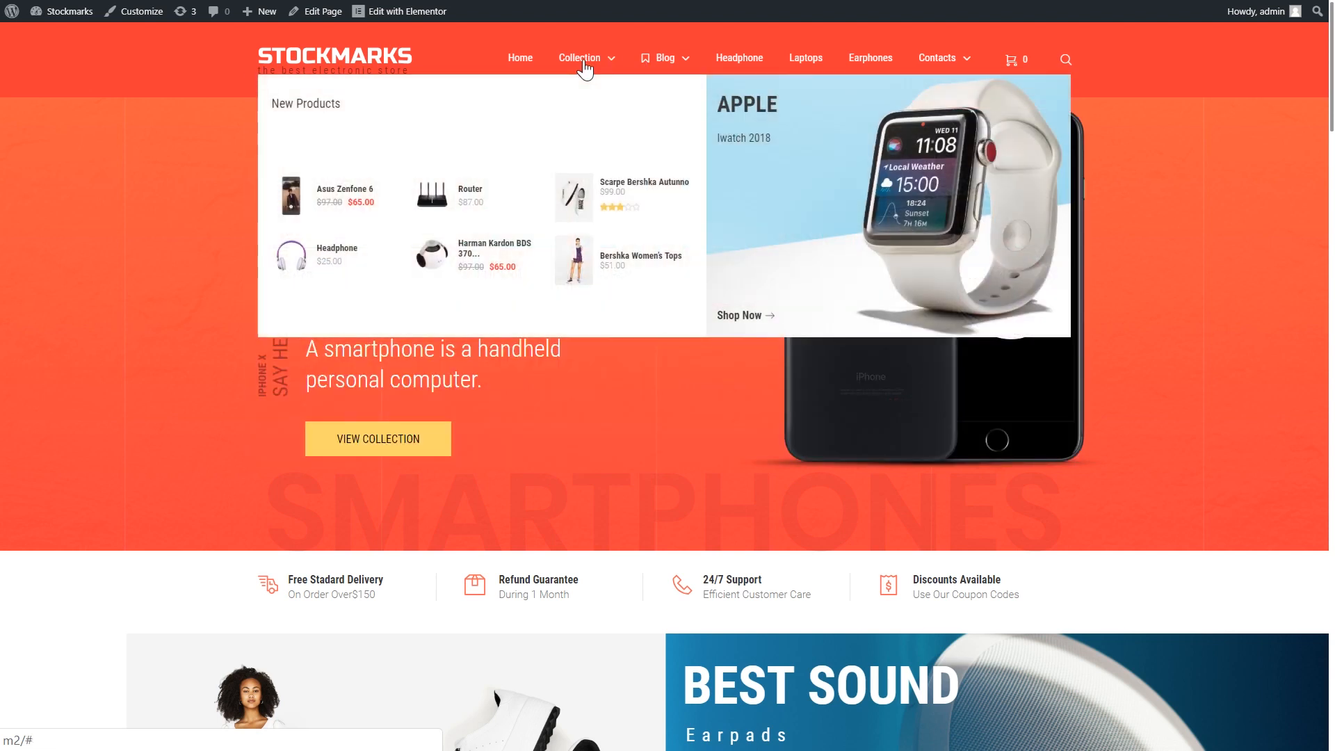
{"action": "mouse_move", "coordinate": [664, 69]}
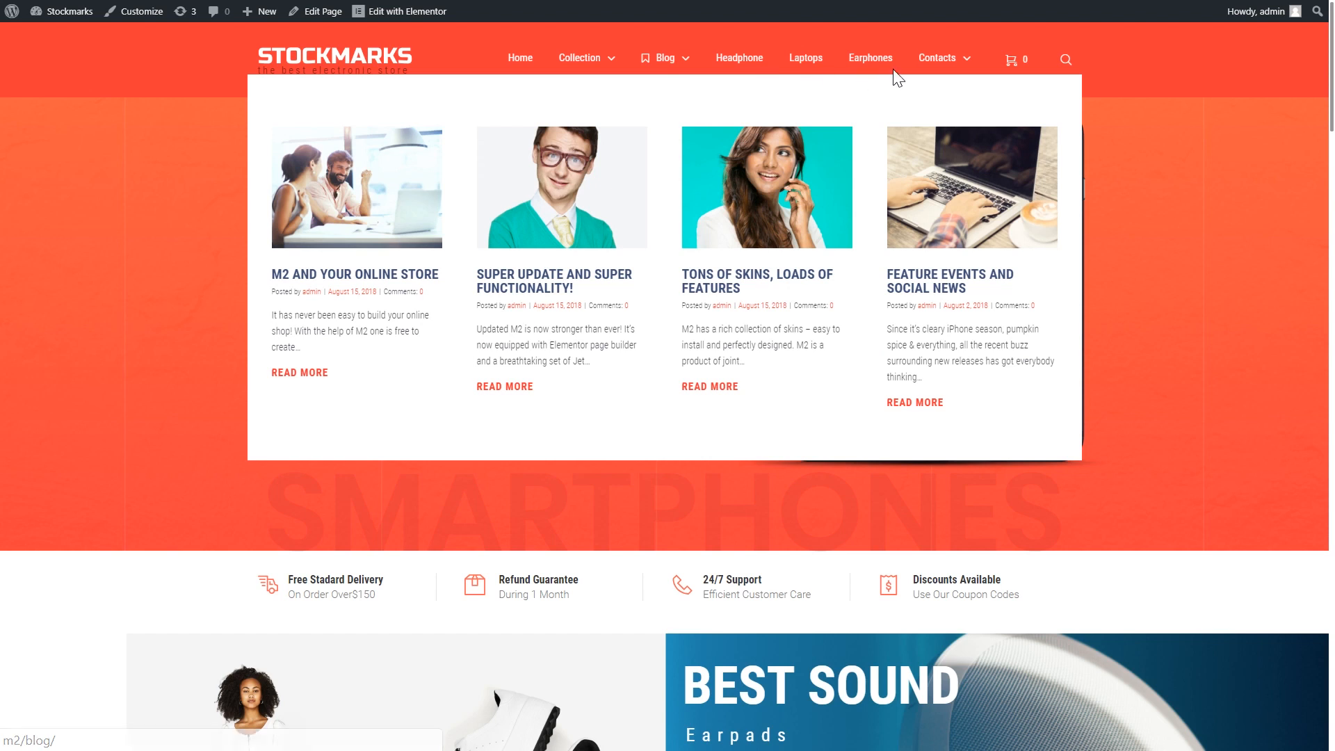
{"action": "mouse_move", "coordinate": [938, 70]}
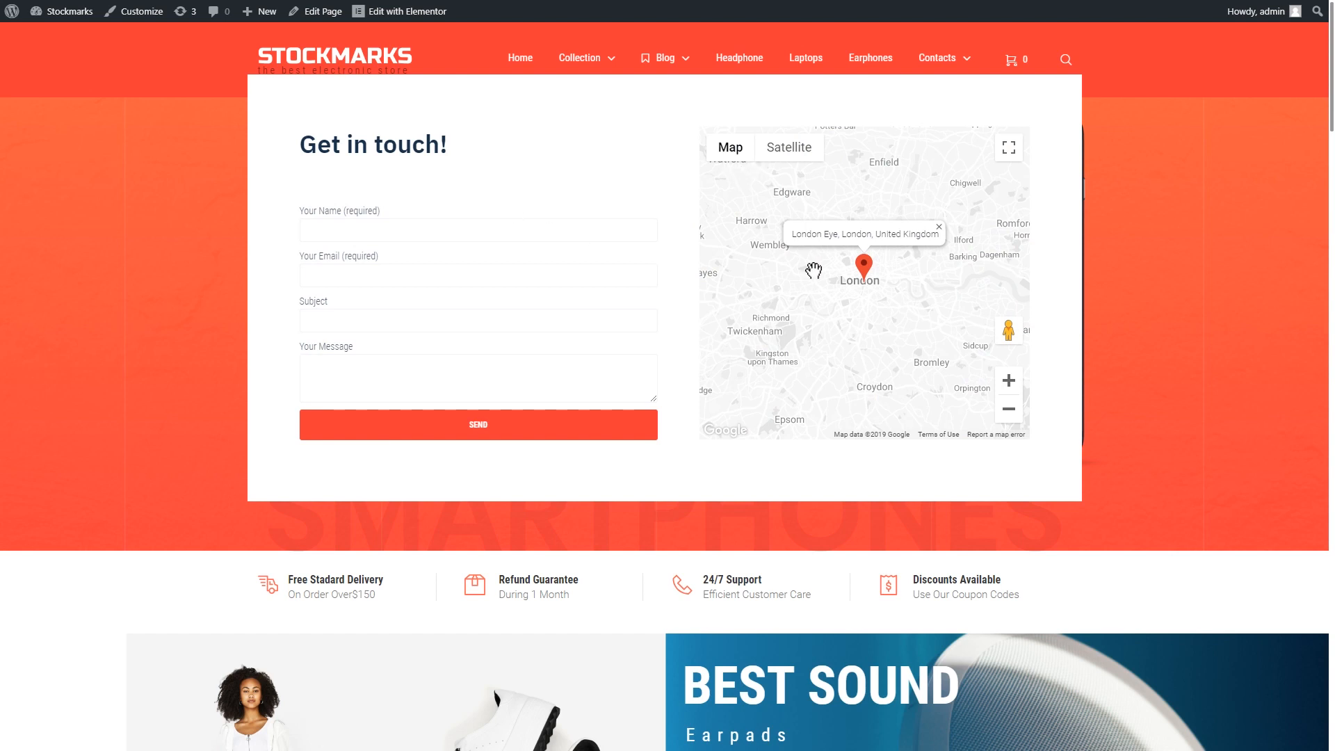
{"action": "mouse_move", "coordinate": [859, 298]}
{"action": "left_mouse_down"}
{"action": "mouse_move", "coordinate": [945, 286]}
{"action": "mouse_move", "coordinate": [864, 298]}
{"action": "mouse_move", "coordinate": [894, 269]}
{"action": "mouse_move", "coordinate": [843, 259]}
{"action": "mouse_move", "coordinate": [877, 297]}
{"action": "left_mouse_up"}
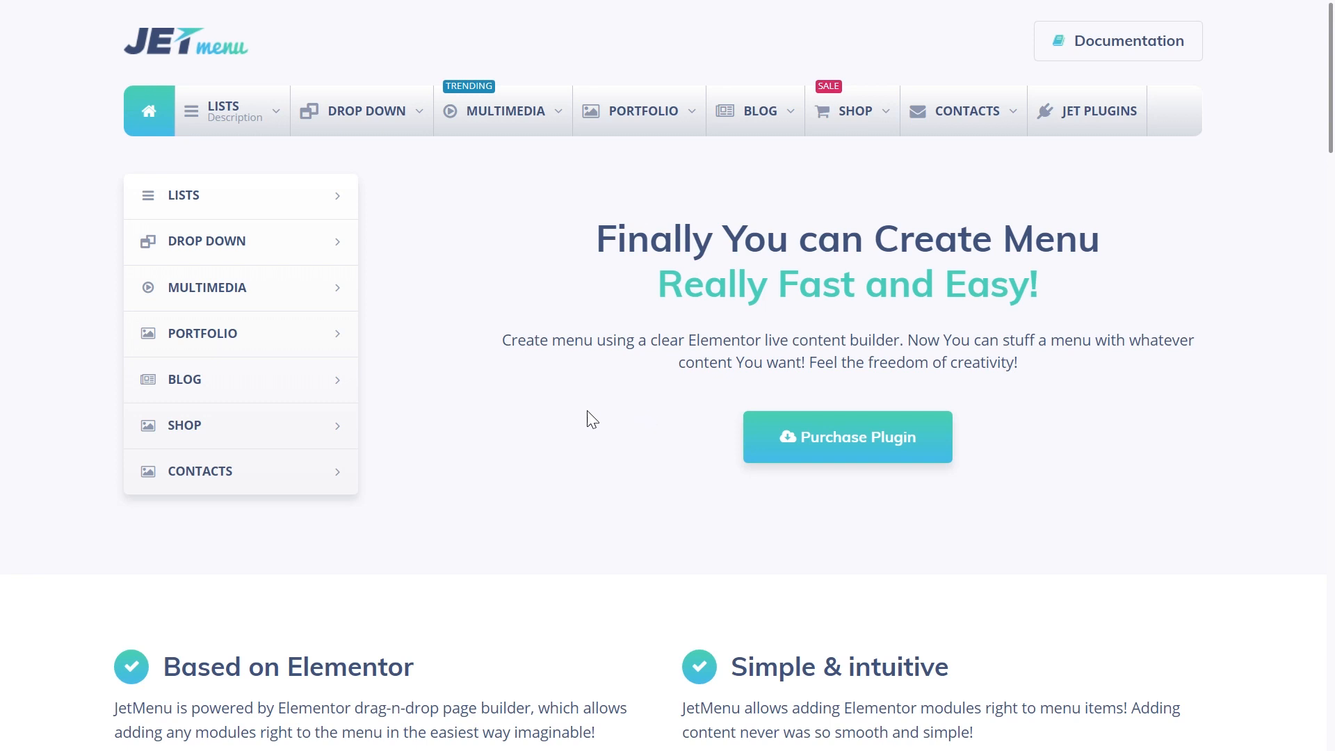
- Examine the submenus of the vertical menu on the JetMenu demo page, including Drop Down and Multimedia
{"action": "mouse_move", "coordinate": [431, 142]}
{"action": "mouse_move", "coordinate": [312, 257]}
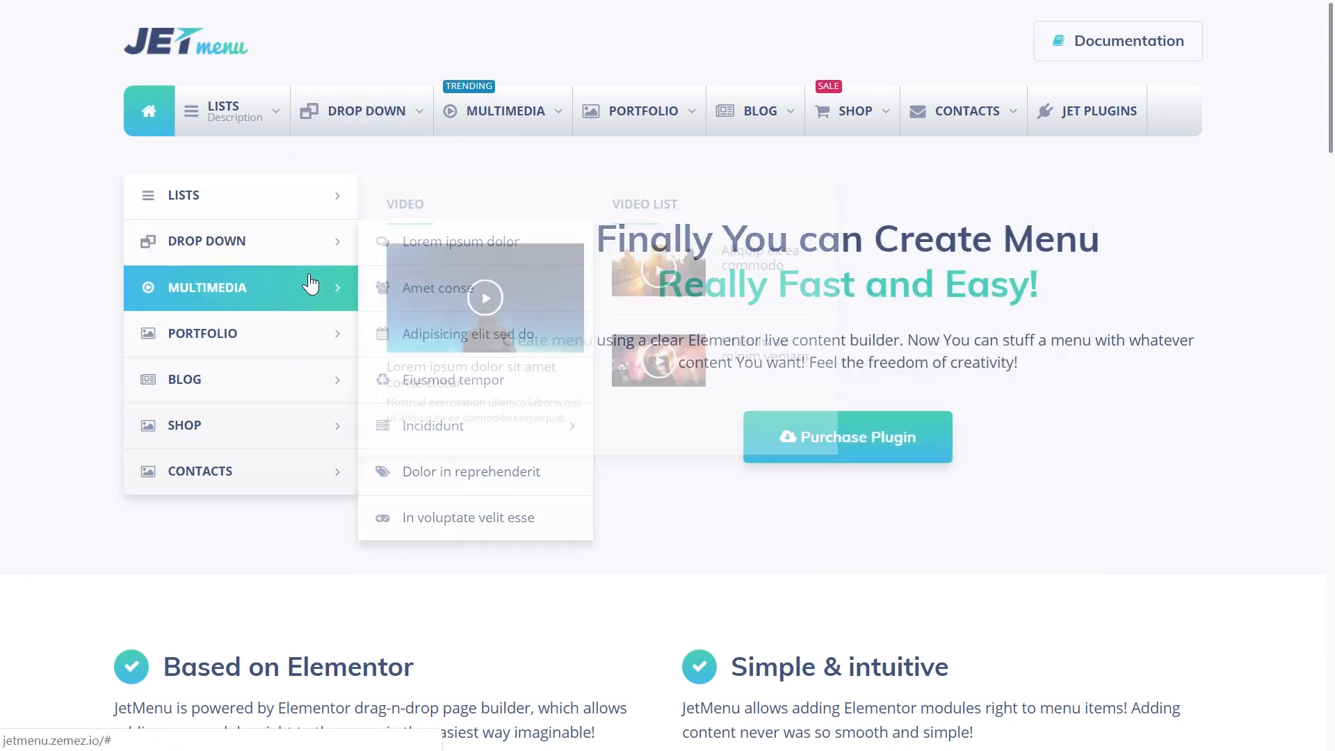
{"action": "mouse_move", "coordinate": [308, 376]}
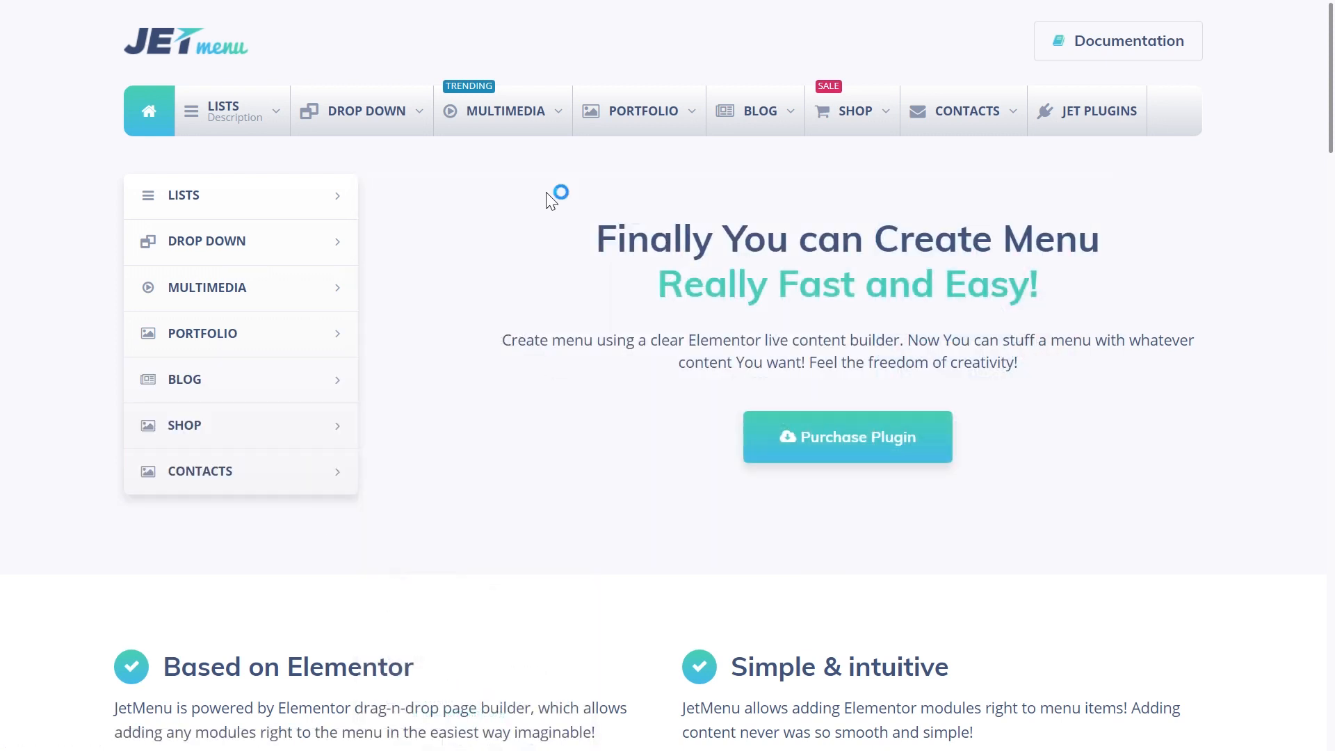
- Examine the horizontal JetMenu demo submenus from Drop Down through Contacts, and follow the Jet Plugins link
{"action": "mouse_move", "coordinate": [397, 111]}
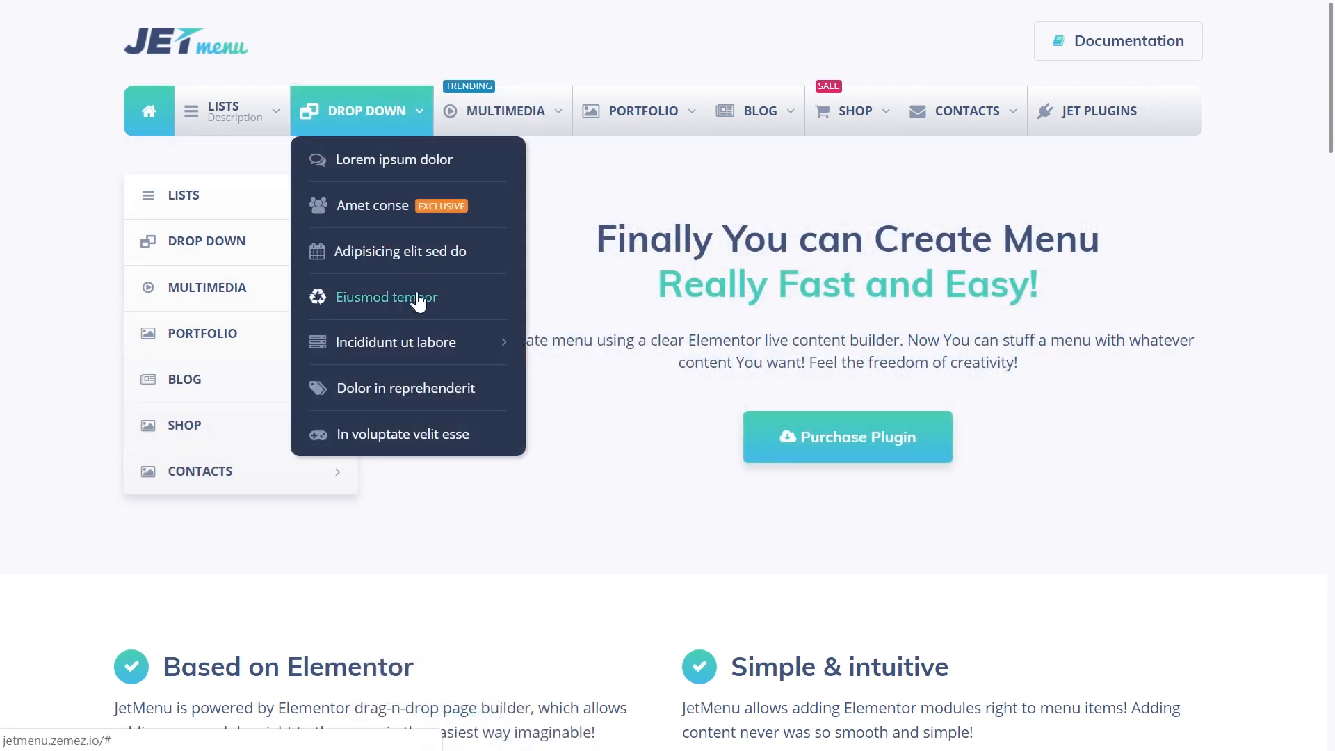
{"action": "mouse_move", "coordinate": [506, 111]}
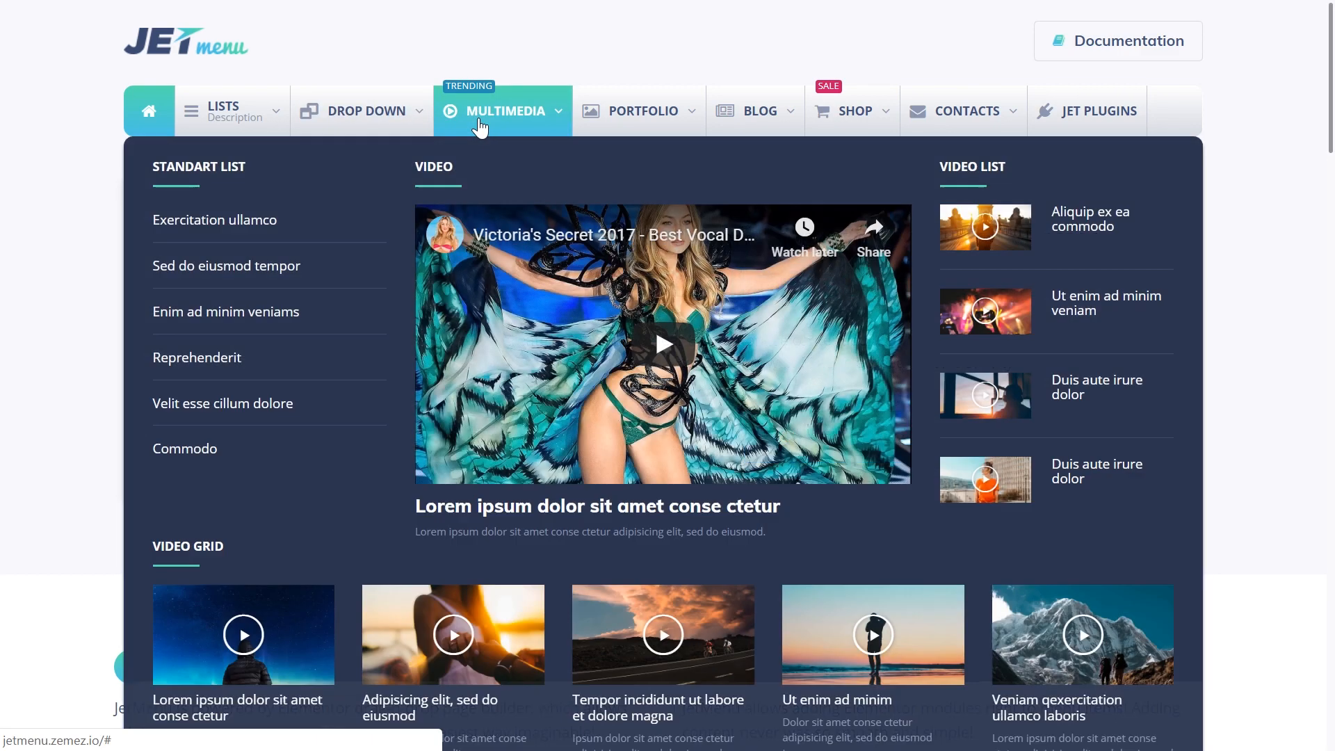
{"action": "scroll", "coordinate": [358, 230], "scroll_direction": "down", "scroll_amount": 2}
{"action": "scroll", "coordinate": [921, 460], "scroll_direction": "up", "scroll_amount": 2}
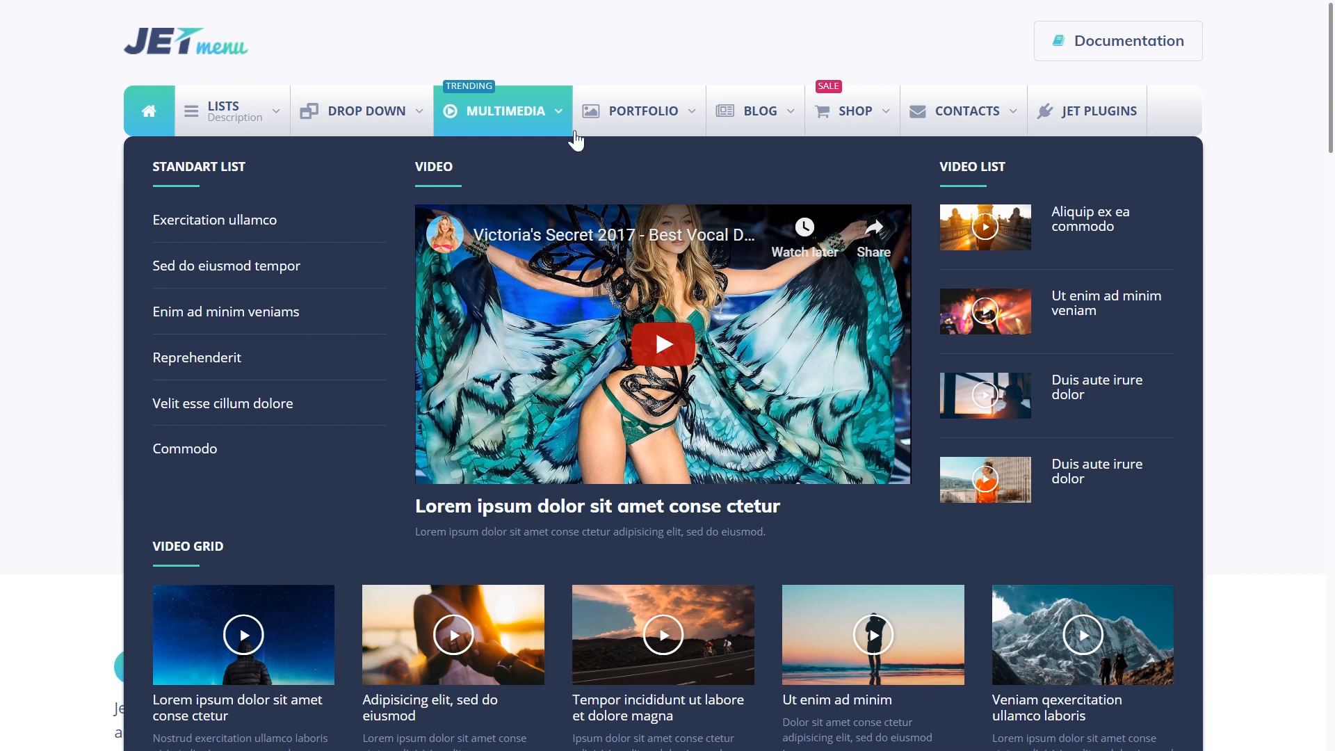
{"action": "mouse_move", "coordinate": [635, 125]}
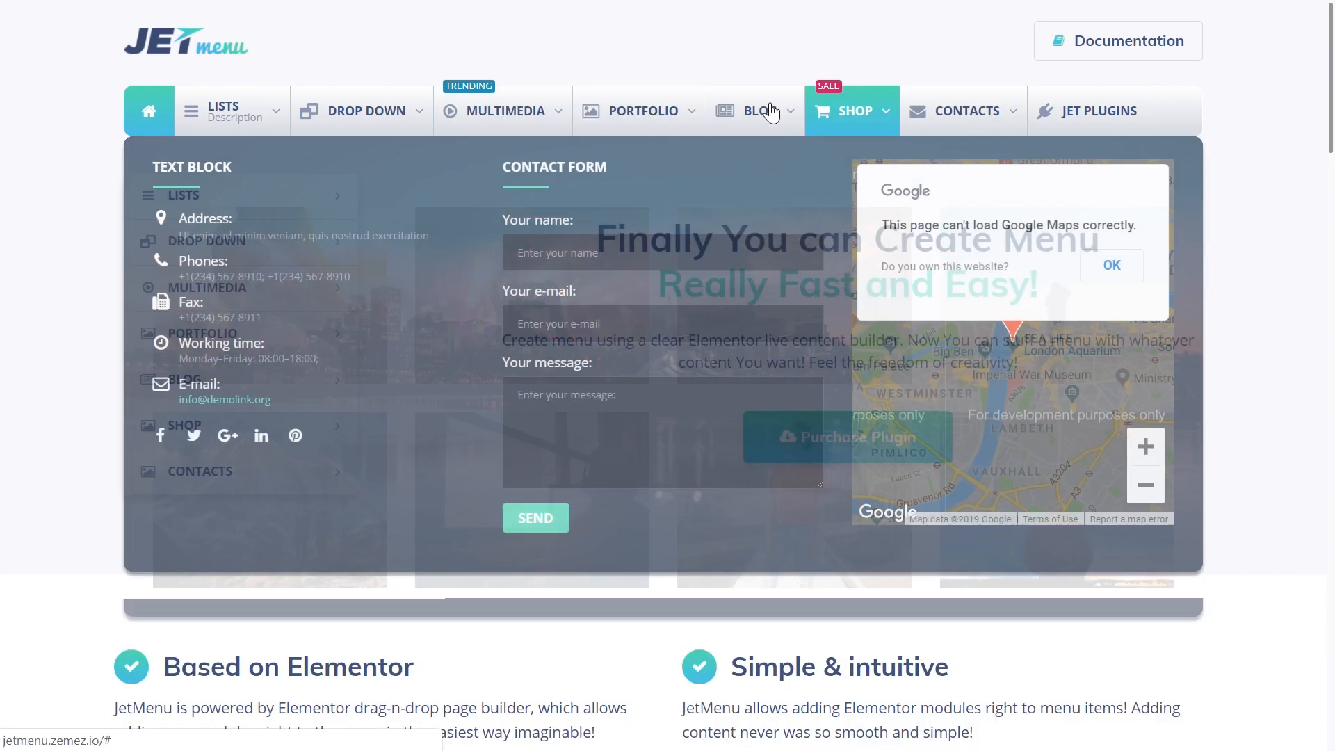
{"action": "mouse_move", "coordinate": [766, 109]}
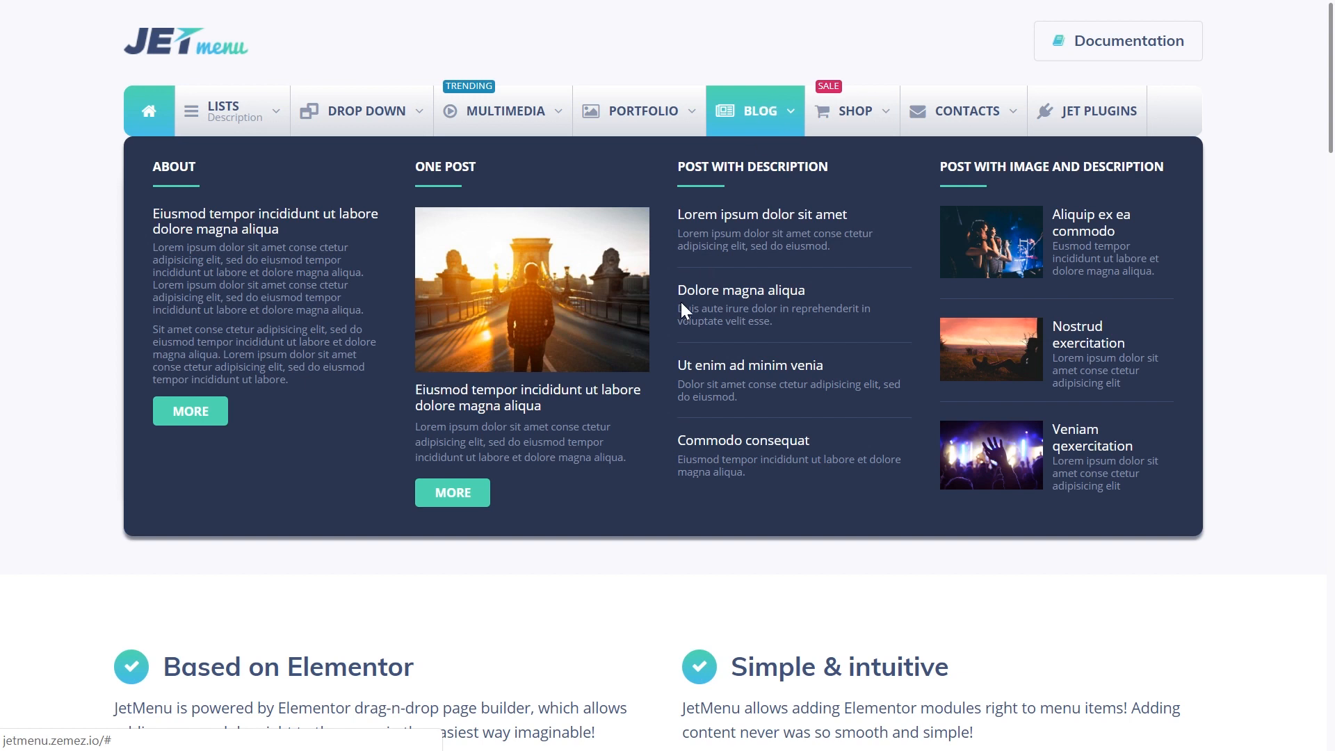
{"action": "mouse_move", "coordinate": [858, 120]}
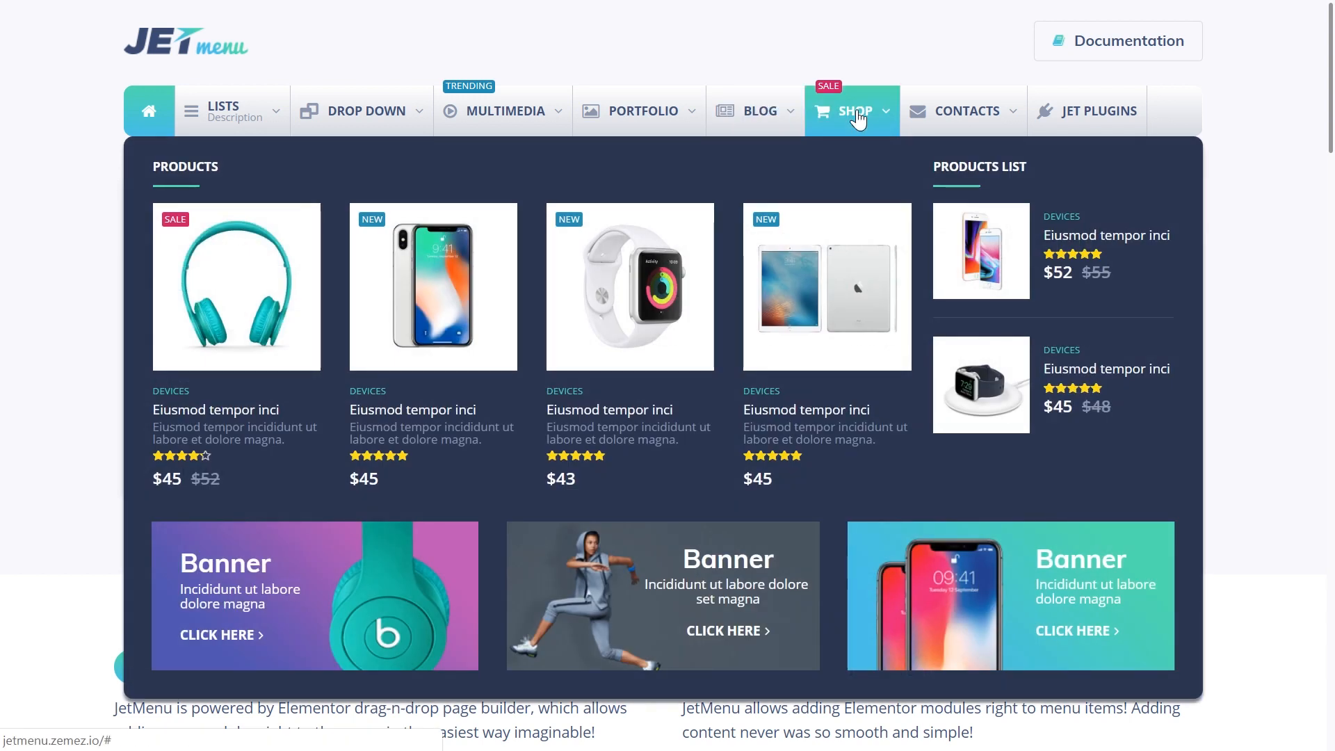
{"action": "mouse_move", "coordinate": [956, 124]}
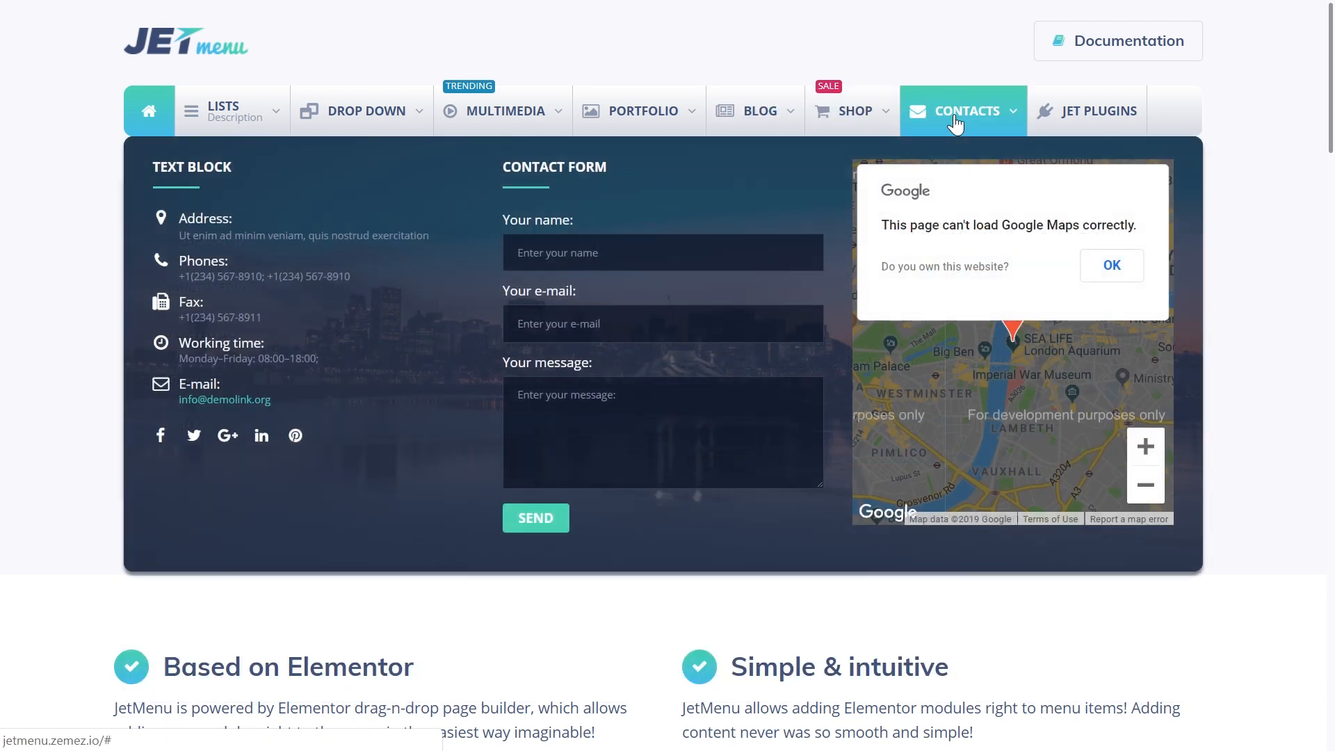
{"action": "mouse_move", "coordinate": [1066, 119]}
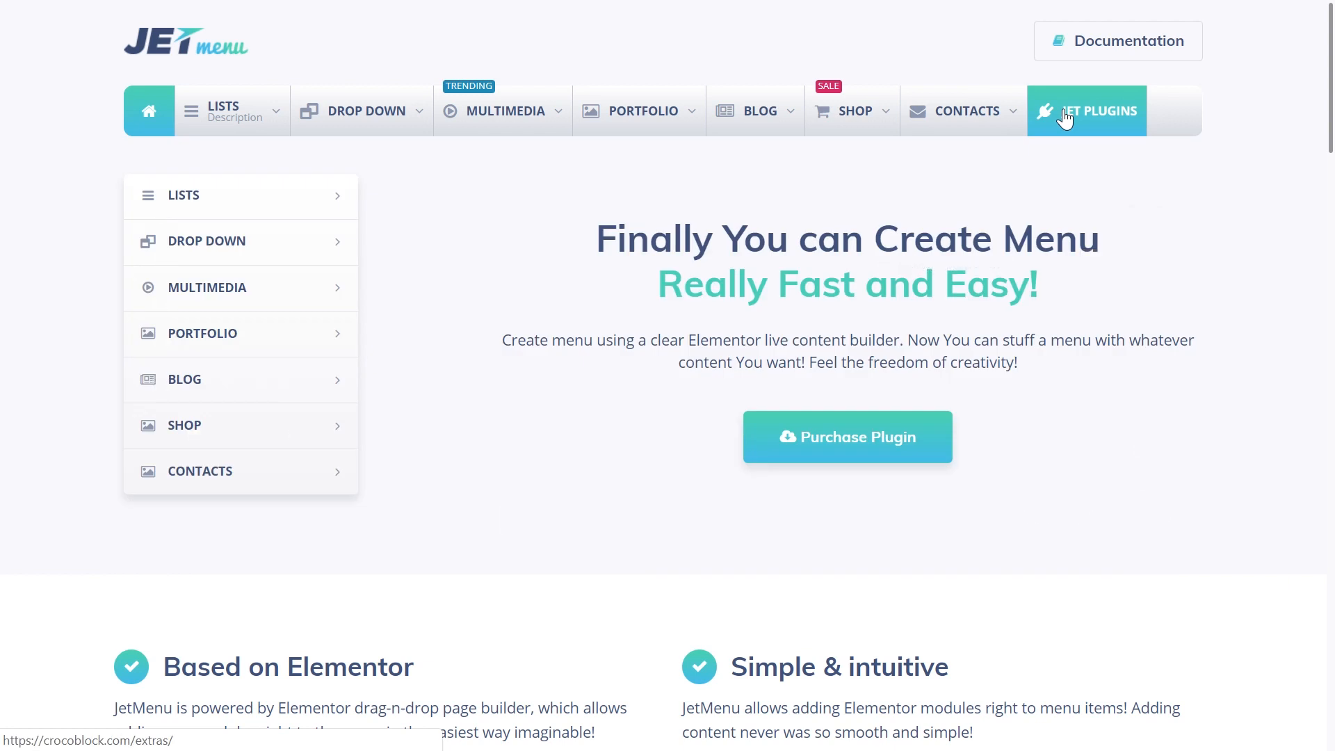
{"action": "left_click", "coordinate": [1066, 118]}
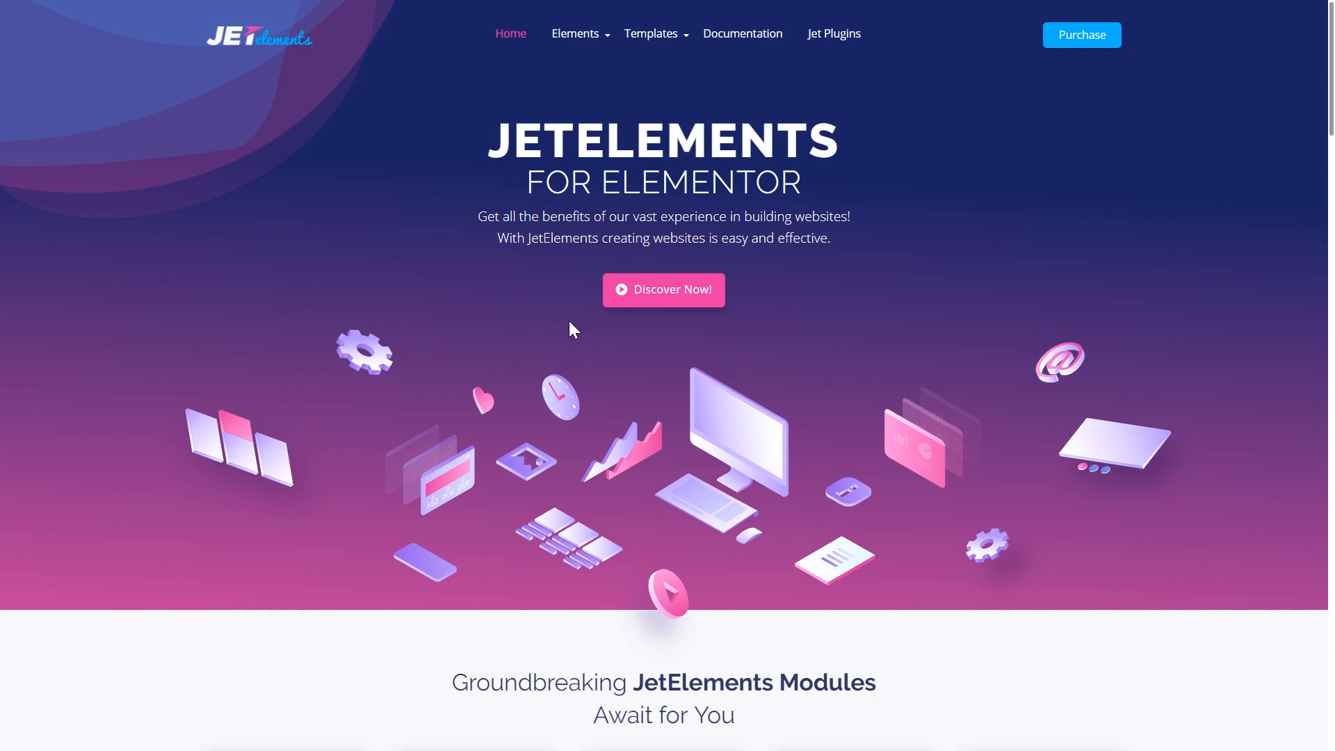
- Look through the grid of available modules on the JetElements for Elementor page
{"action": "scroll", "coordinate": [586, 210], "scroll_direction": "down", "scroll_amount": 1}
{"action": "scroll", "coordinate": [586, 210], "scroll_direction": "down", "scroll_amount": 2}
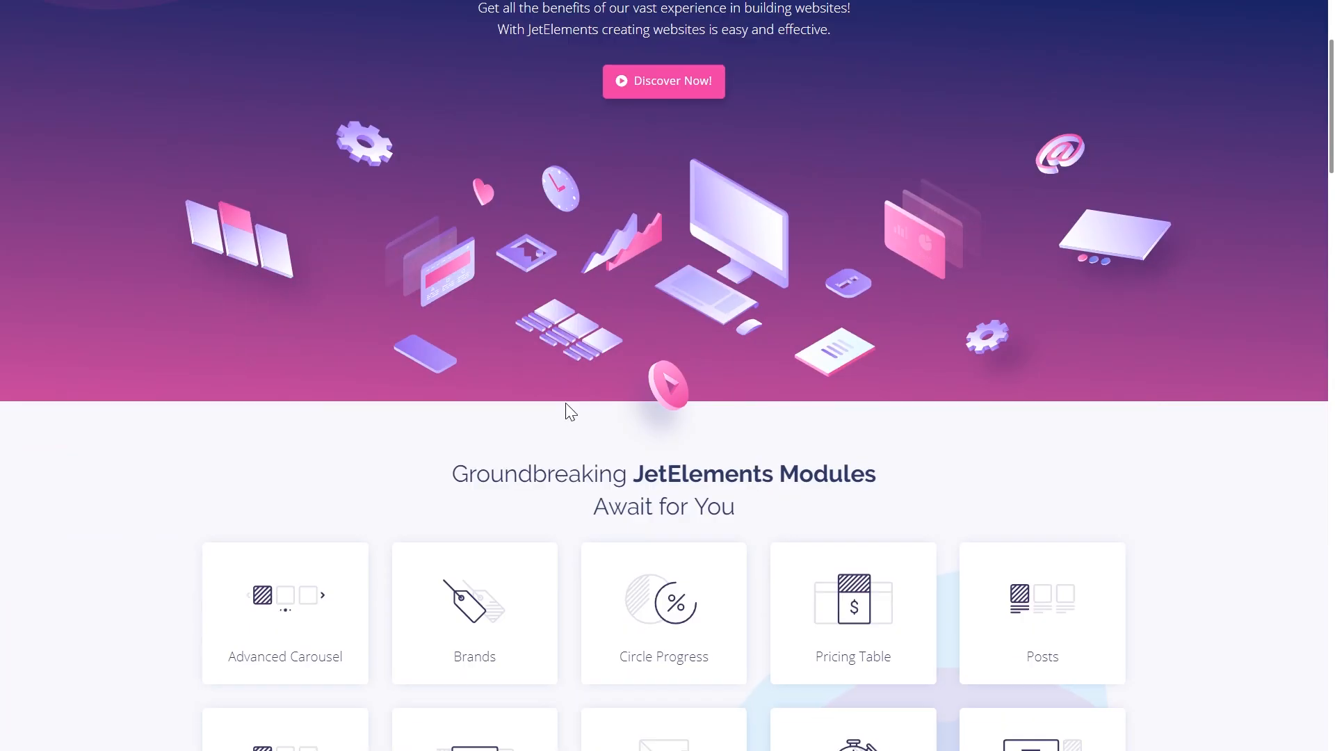
{"action": "scroll", "coordinate": [584, 429], "scroll_direction": "down", "scroll_amount": 4}
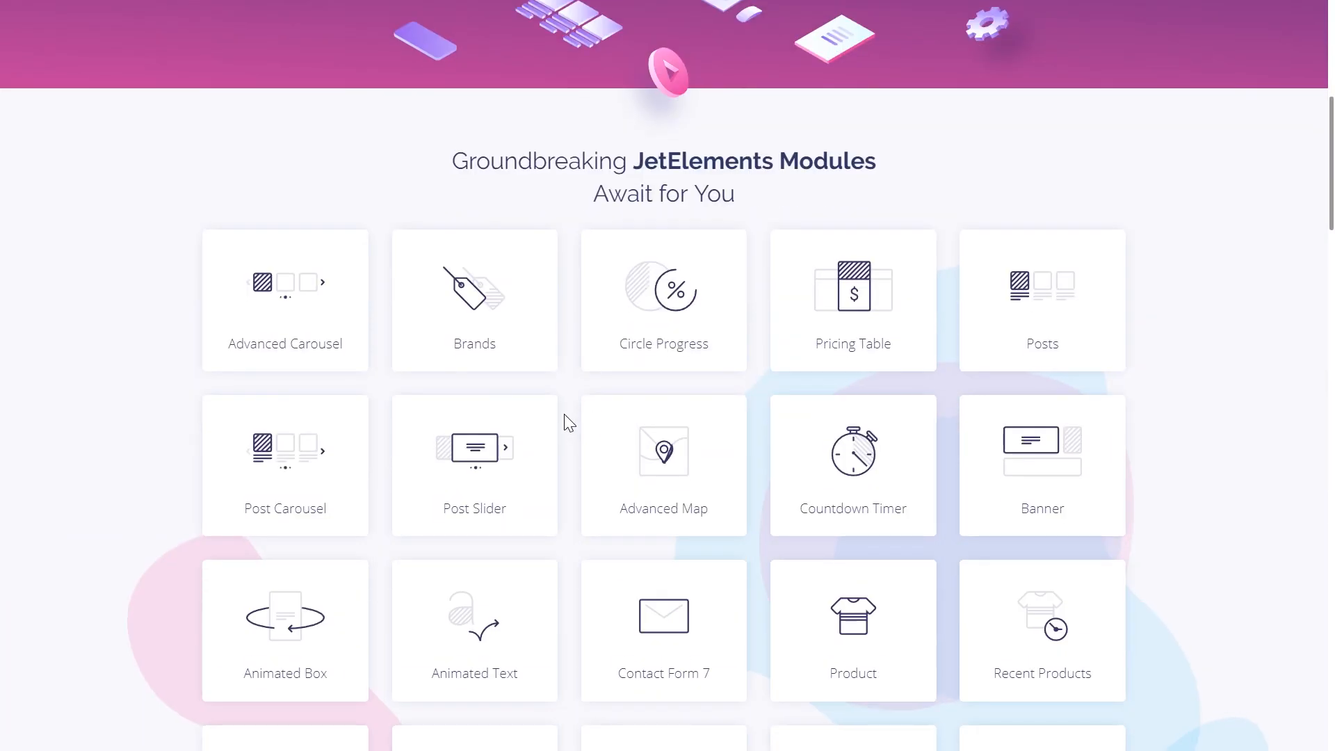
{"action": "scroll", "coordinate": [565, 415], "scroll_direction": "down", "scroll_amount": 6}
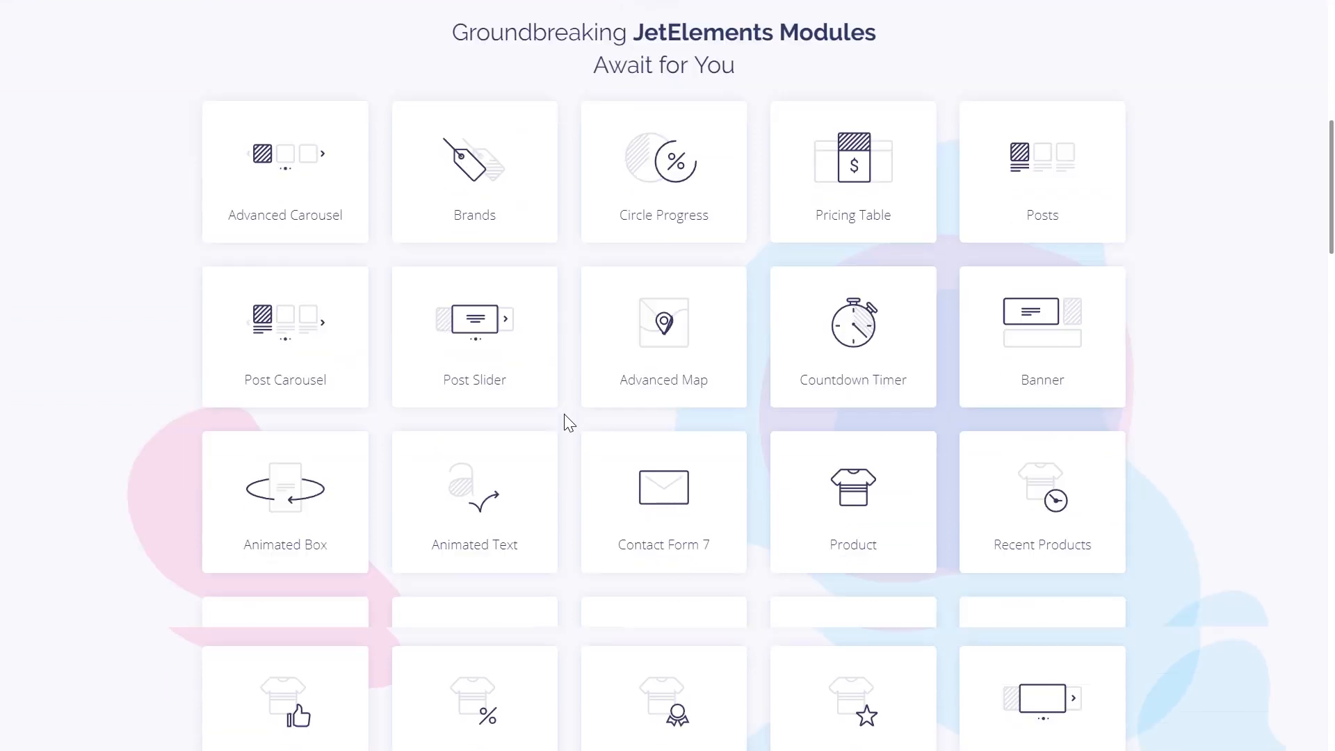
{"action": "scroll", "coordinate": [565, 415], "scroll_direction": "up", "scroll_amount": 11}
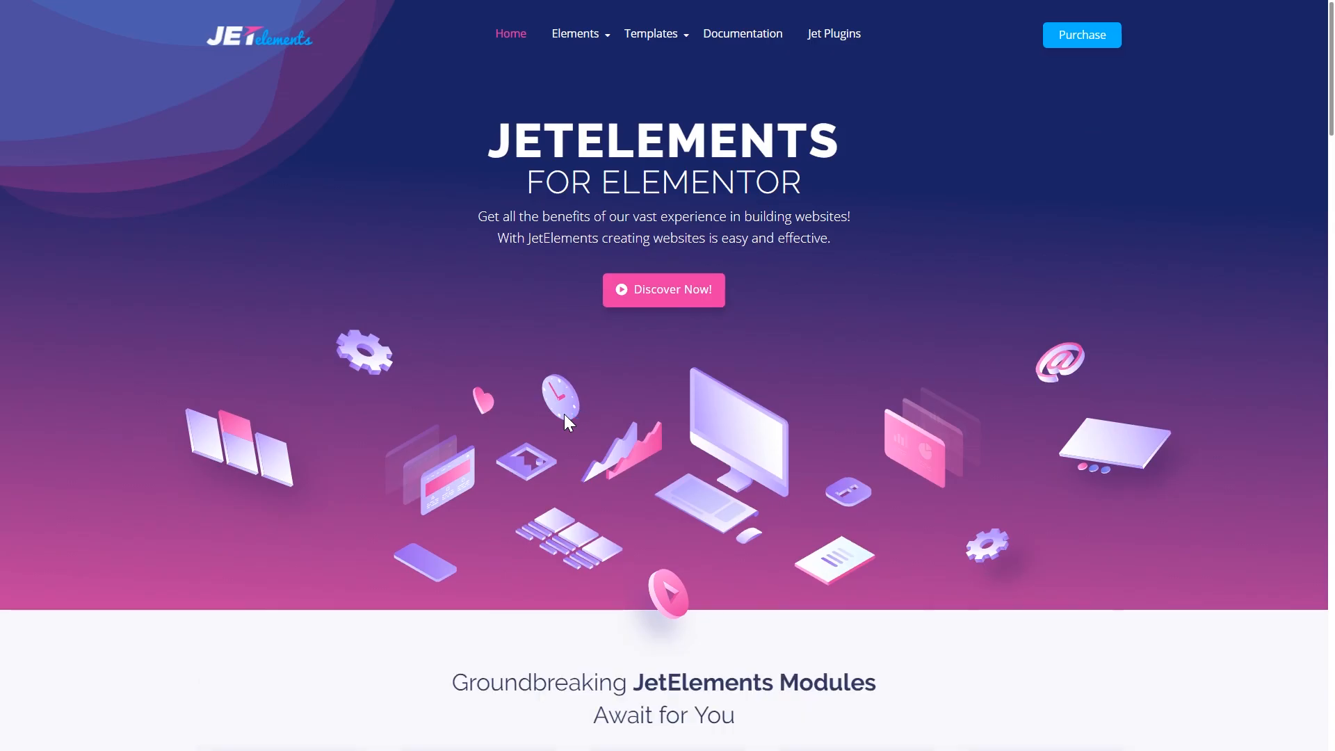
{"action": "scroll", "coordinate": [565, 414], "scroll_direction": "down", "scroll_amount": 15}
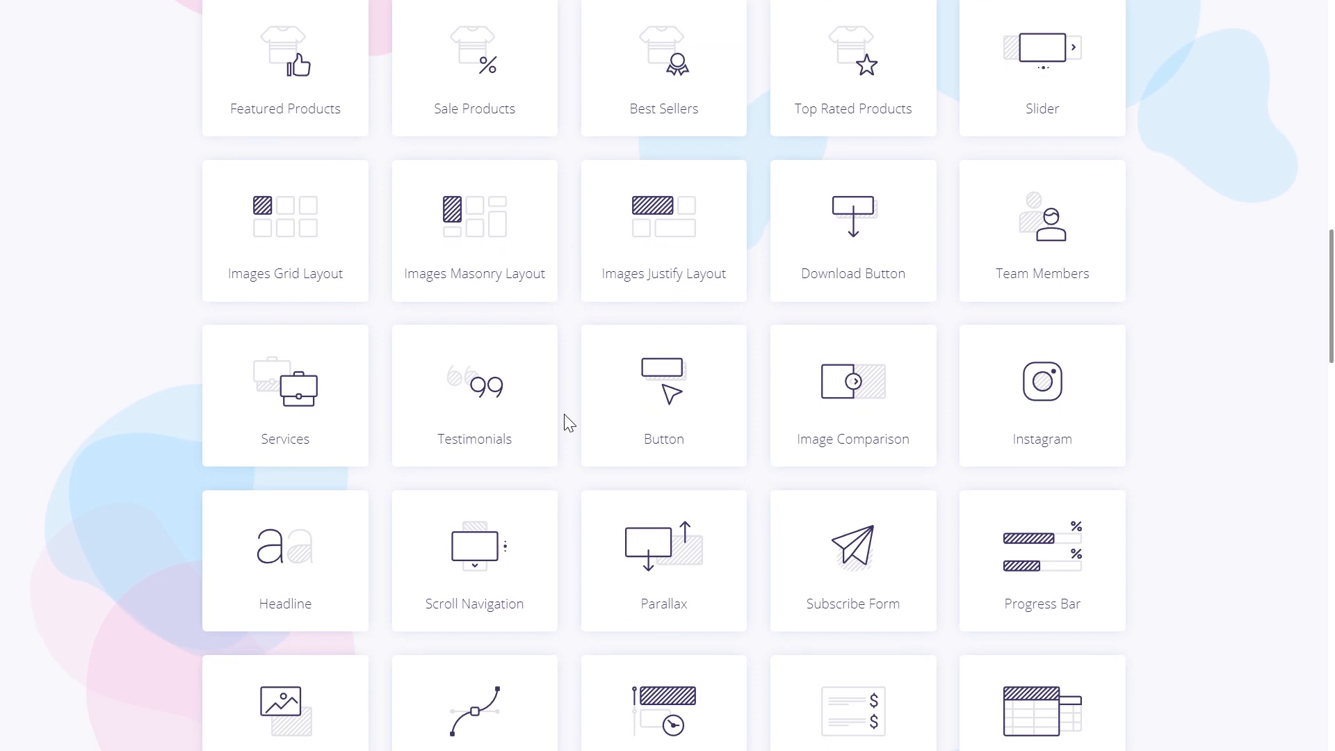
{"action": "scroll", "coordinate": [565, 414], "scroll_direction": "down", "scroll_amount": 2}
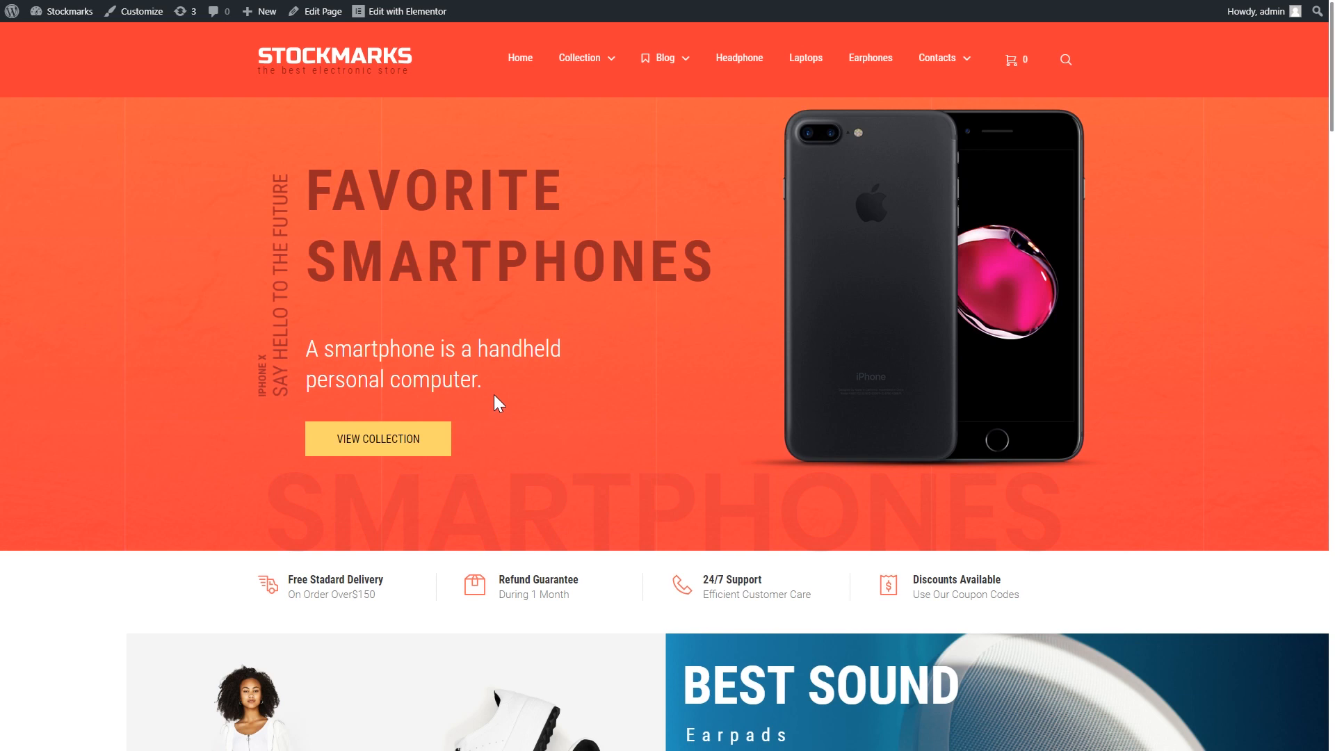
- Review the Stockmarks header mega menus and the Drop Down and Multimedia submenus of the JetMenu demo
{"action": "mouse_move", "coordinate": [583, 56]}
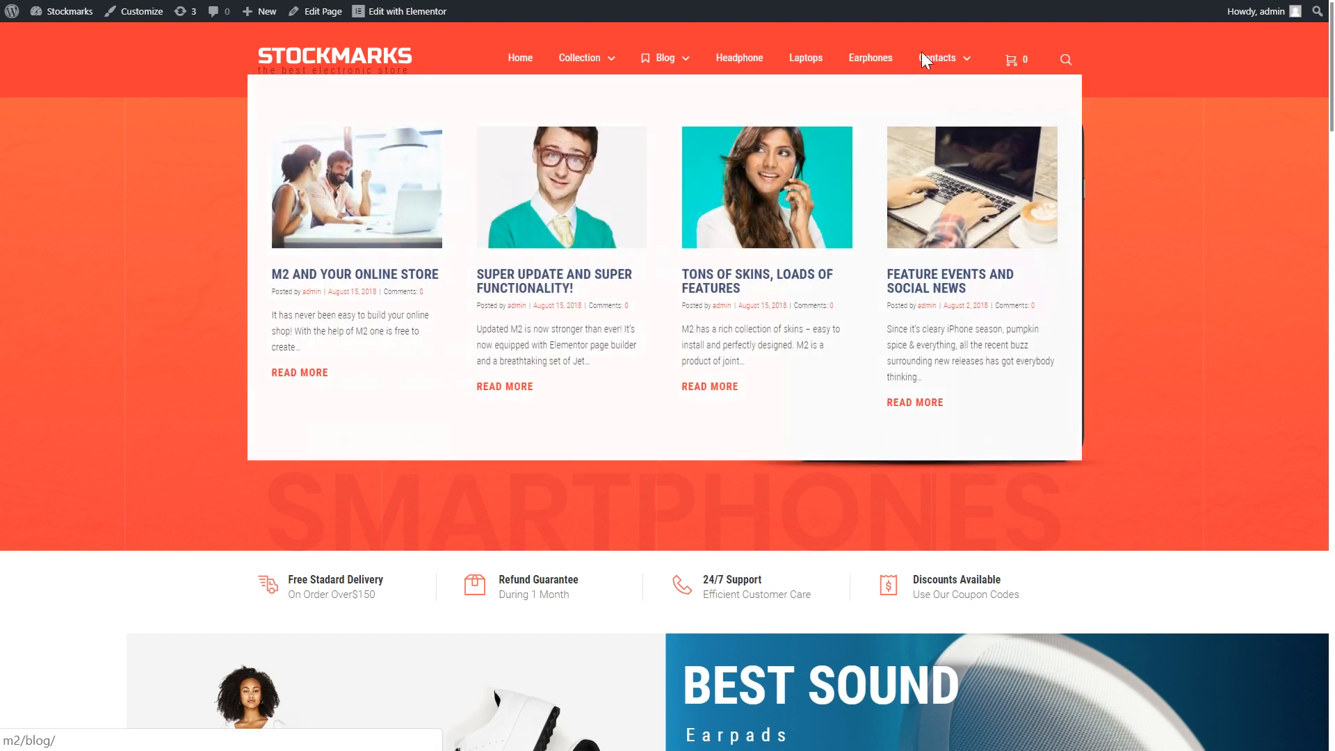
{"action": "mouse_move", "coordinate": [952, 61]}
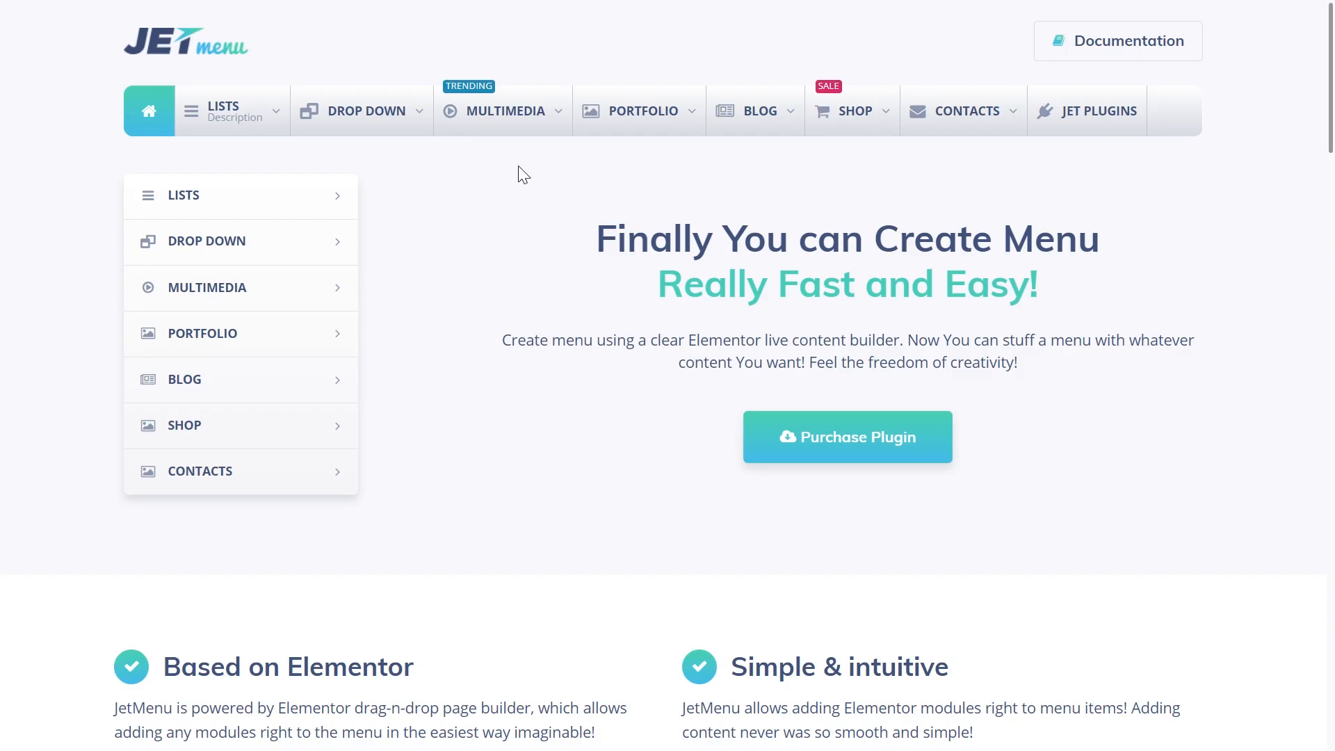
{"action": "mouse_move", "coordinate": [311, 120]}
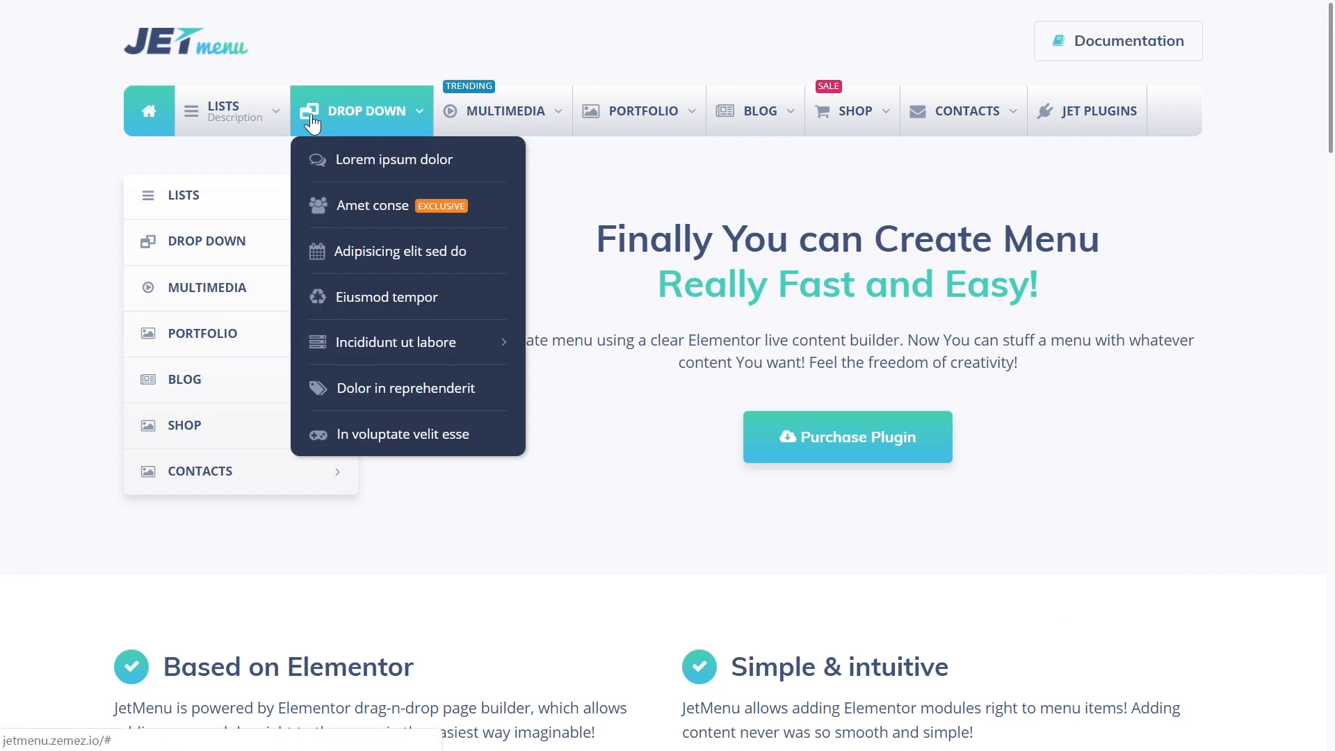
{"action": "mouse_move", "coordinate": [473, 101]}
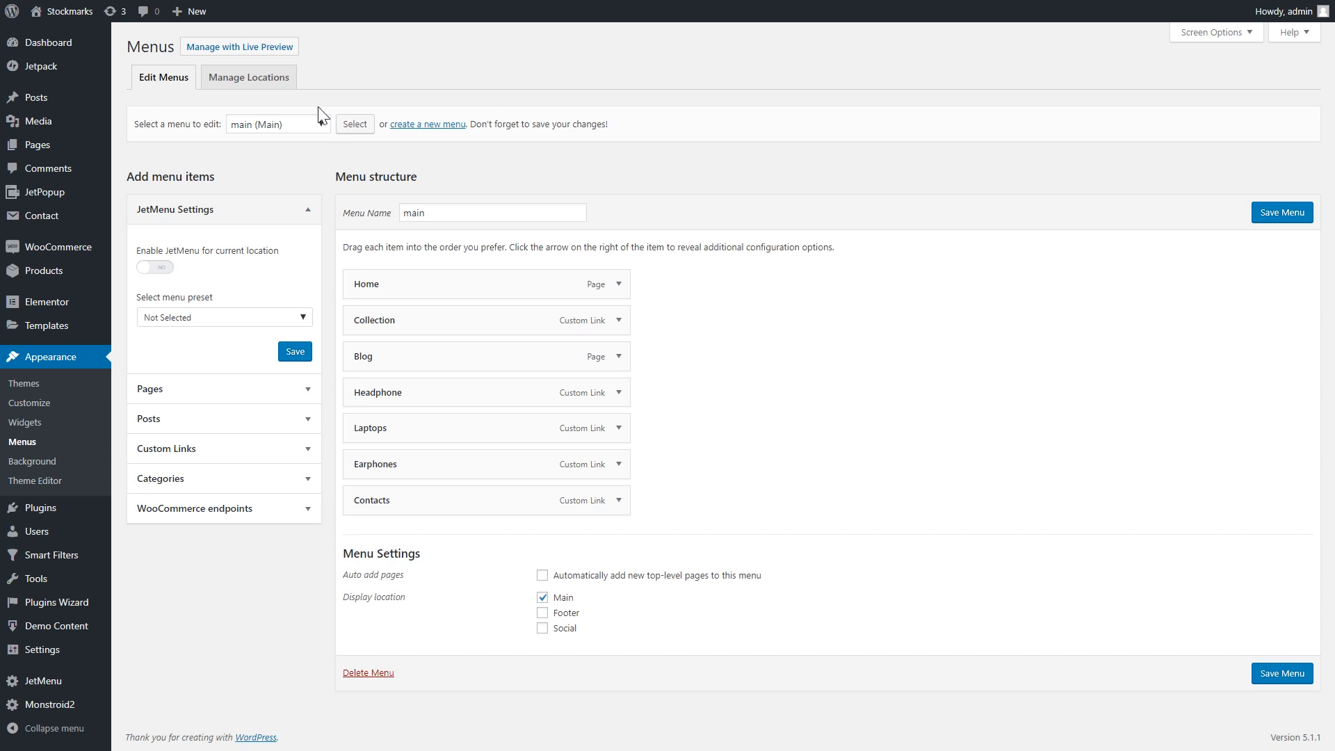
- Check the menus available for editing and the JetMenu option on the Home, Collection and Blog items
{"action": "left_click", "coordinate": [295, 122]}
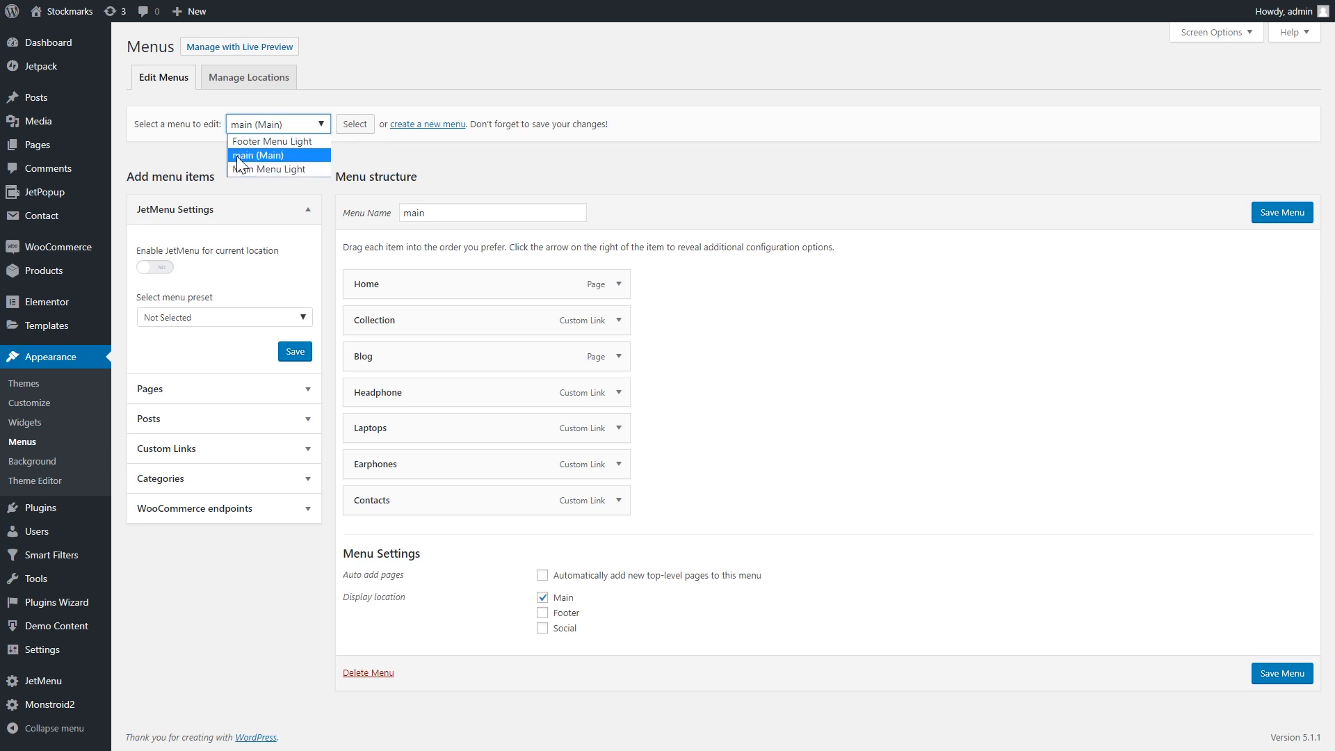
{"action": "left_click", "coordinate": [603, 183]}
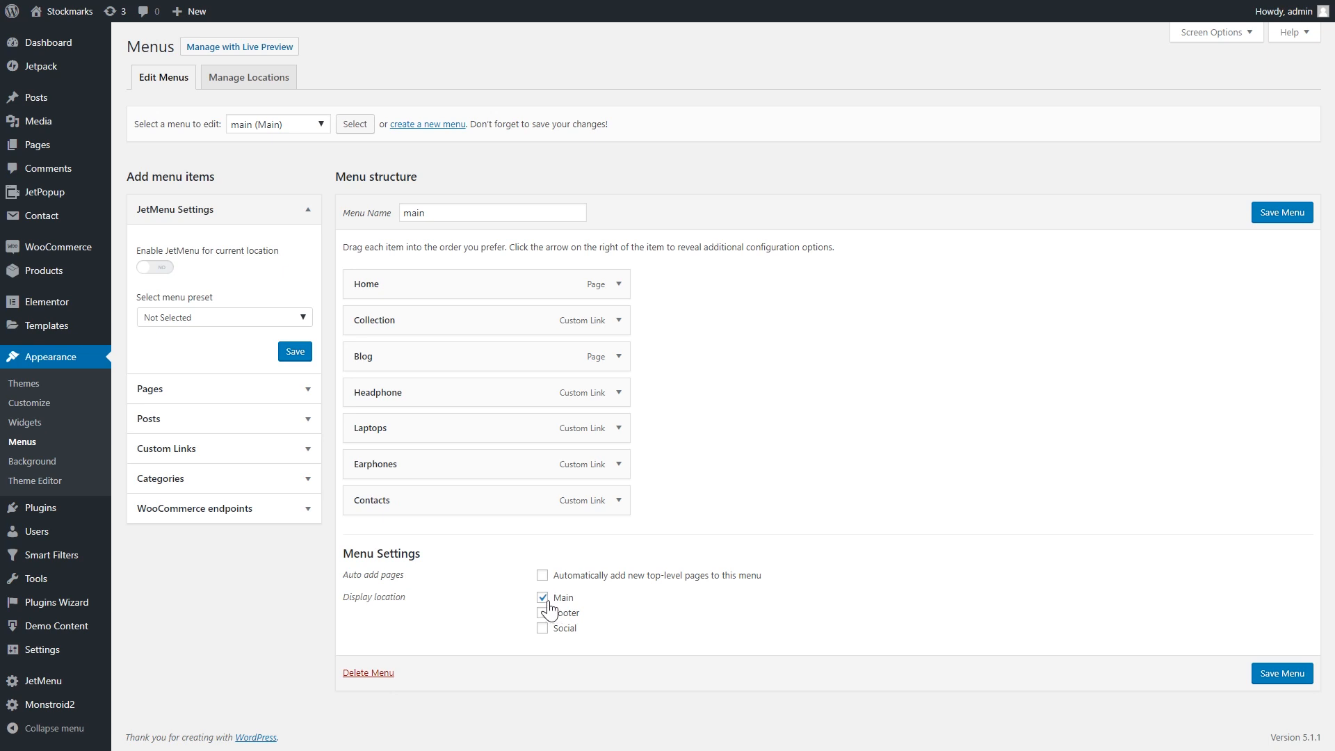
{"action": "mouse_move", "coordinate": [454, 294]}
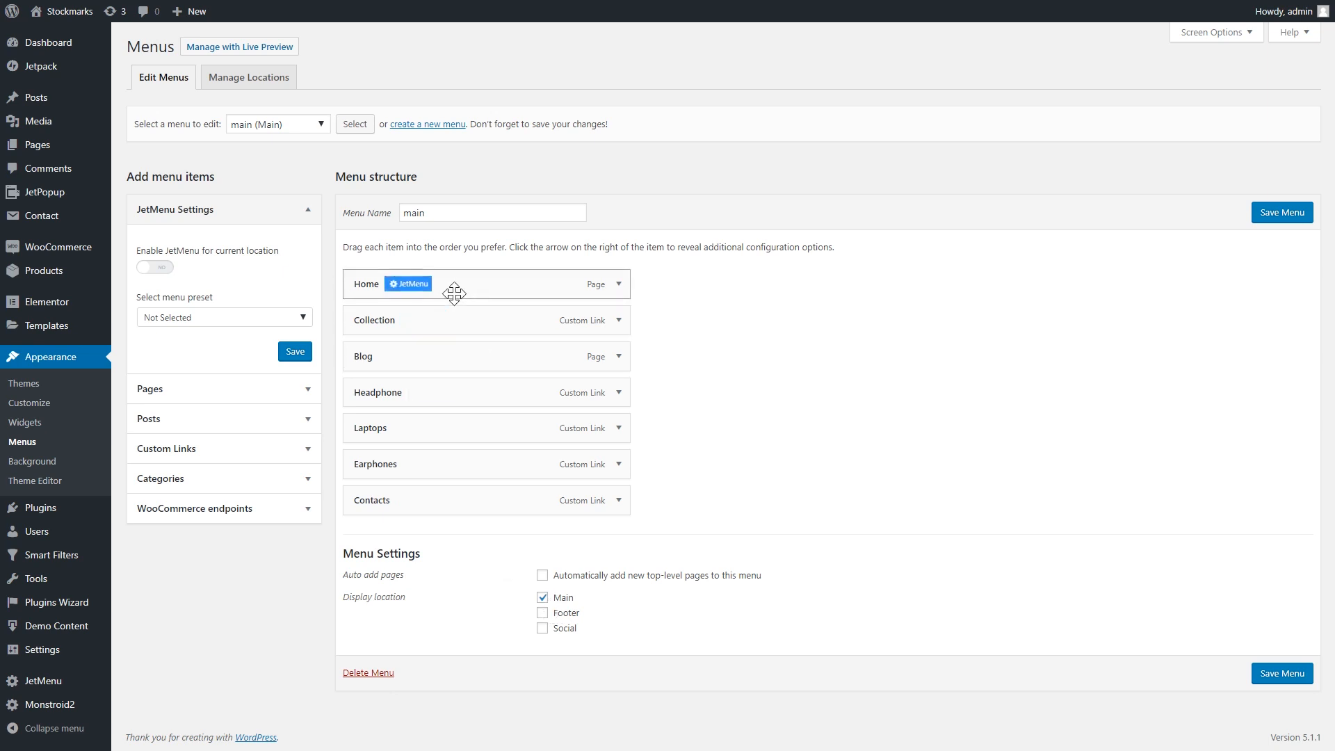
{"action": "mouse_move", "coordinate": [486, 327]}
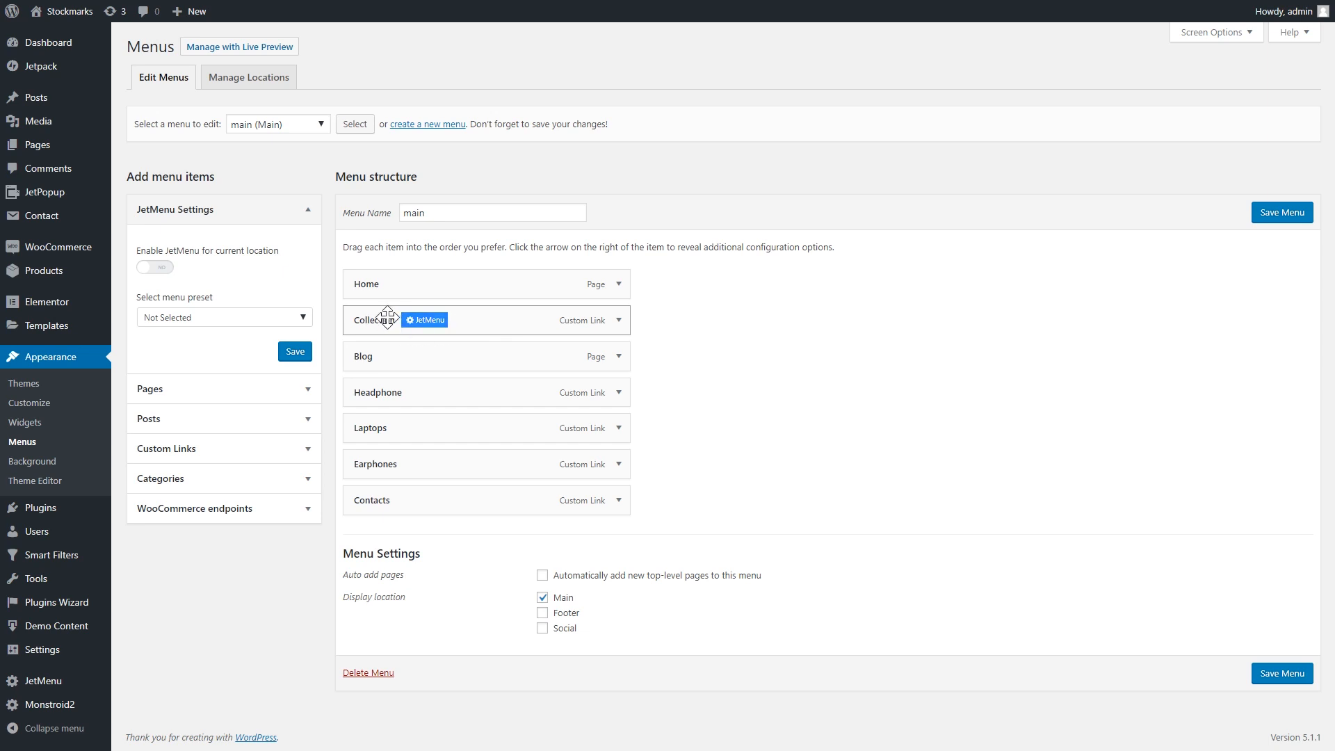
{"action": "mouse_move", "coordinate": [390, 362]}
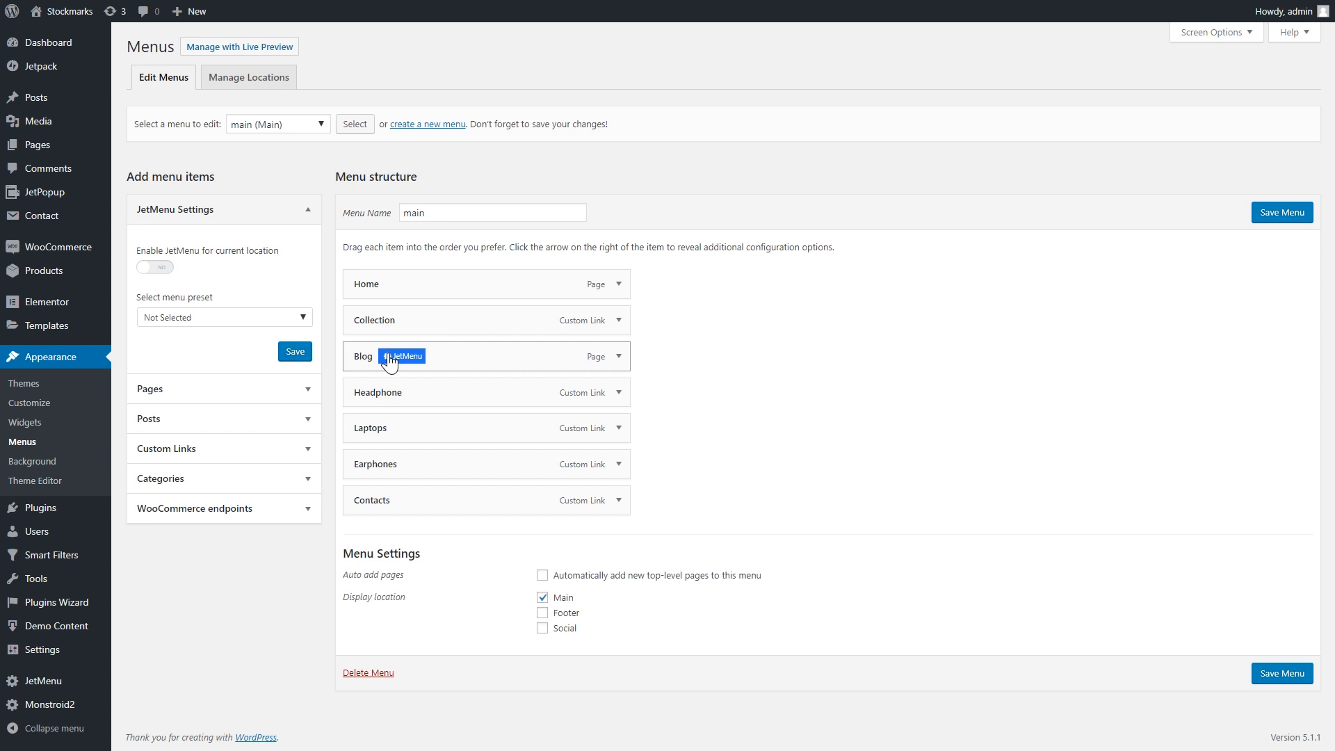
- Remove the Blog and Contacts items from the main menu's structure
{"action": "left_click", "coordinate": [617, 359]}
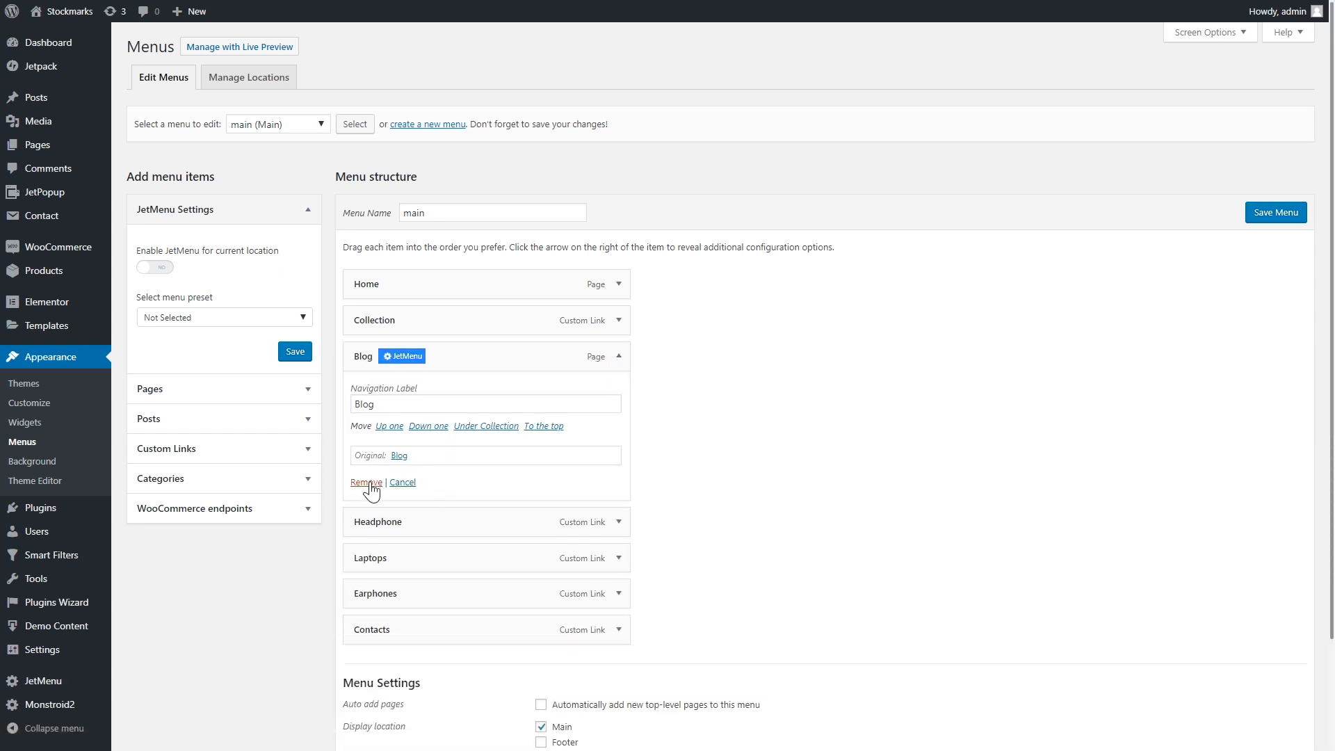
{"action": "left_click", "coordinate": [366, 485]}
{"action": "mouse_move", "coordinate": [429, 364]}
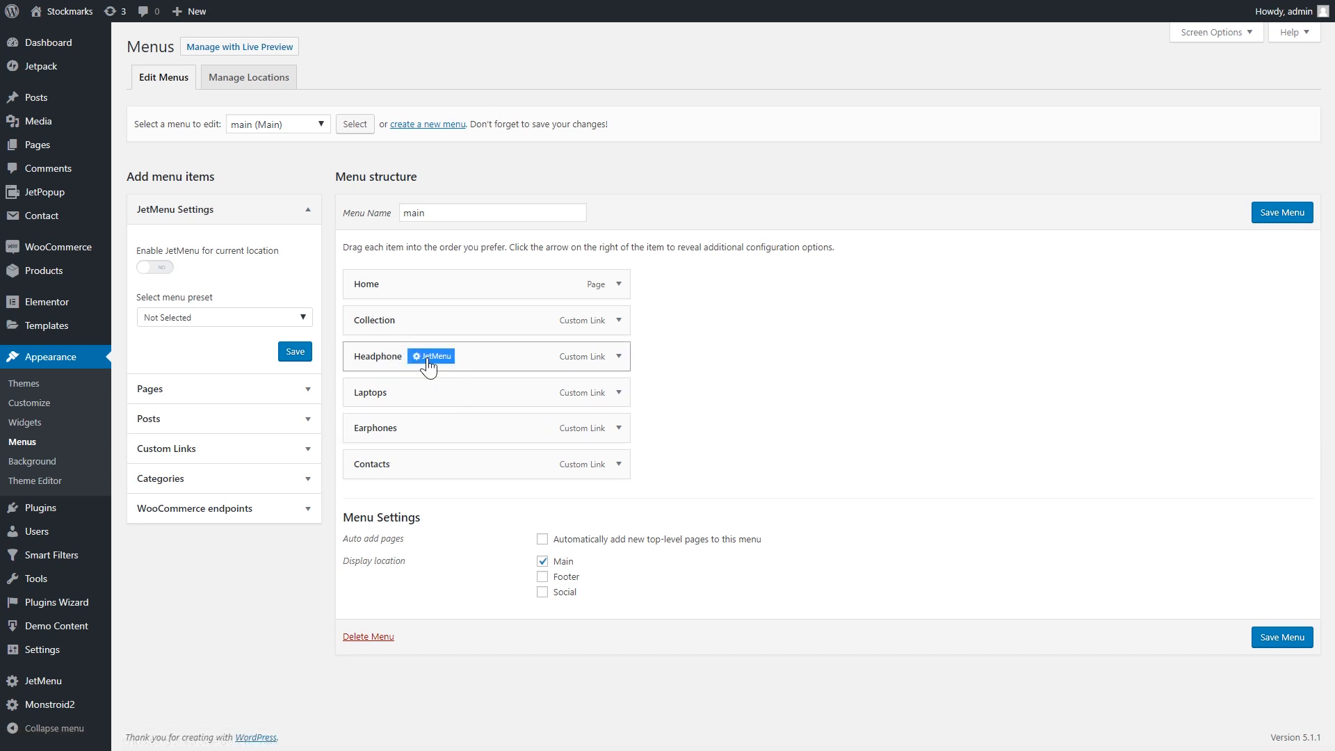
{"action": "left_click", "coordinate": [618, 466]}
{"action": "left_click", "coordinate": [367, 599]}
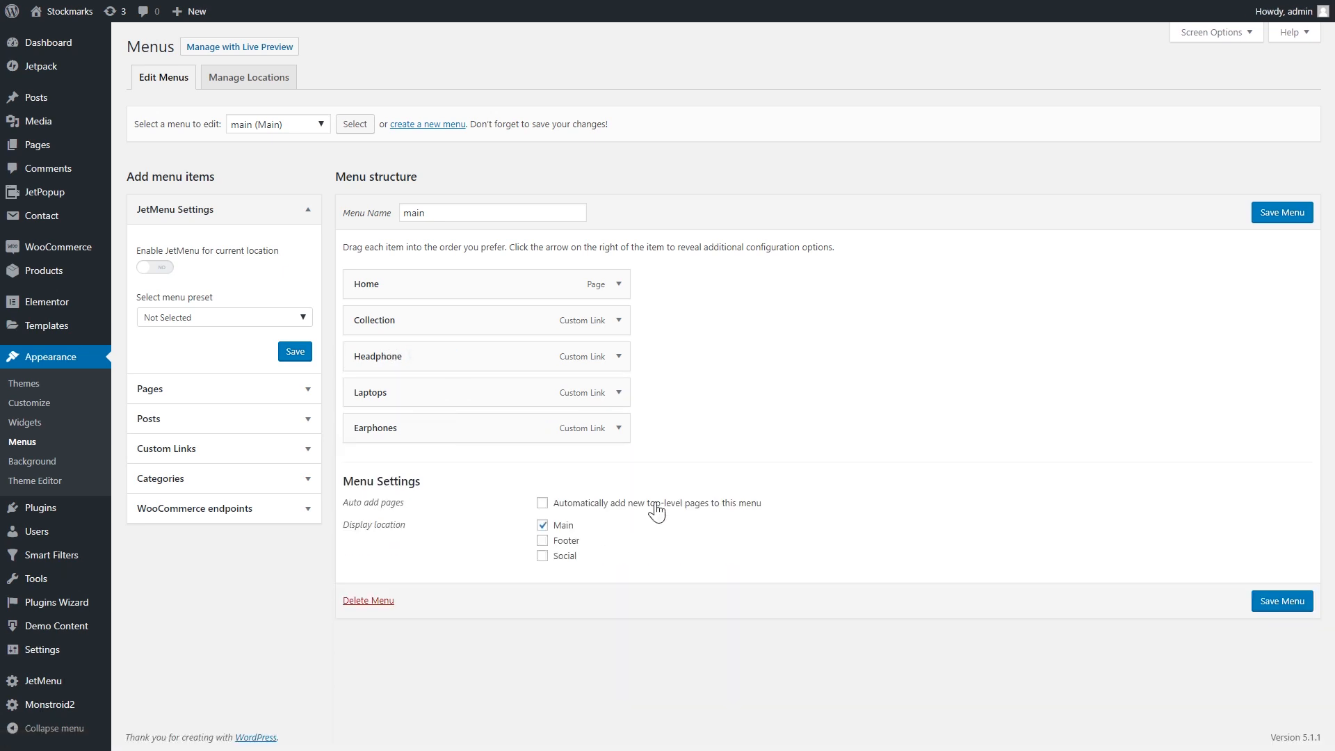
- Add the Blog page to the main menu and place it directly after the Collection item
{"action": "mouse_move", "coordinate": [682, 412]}
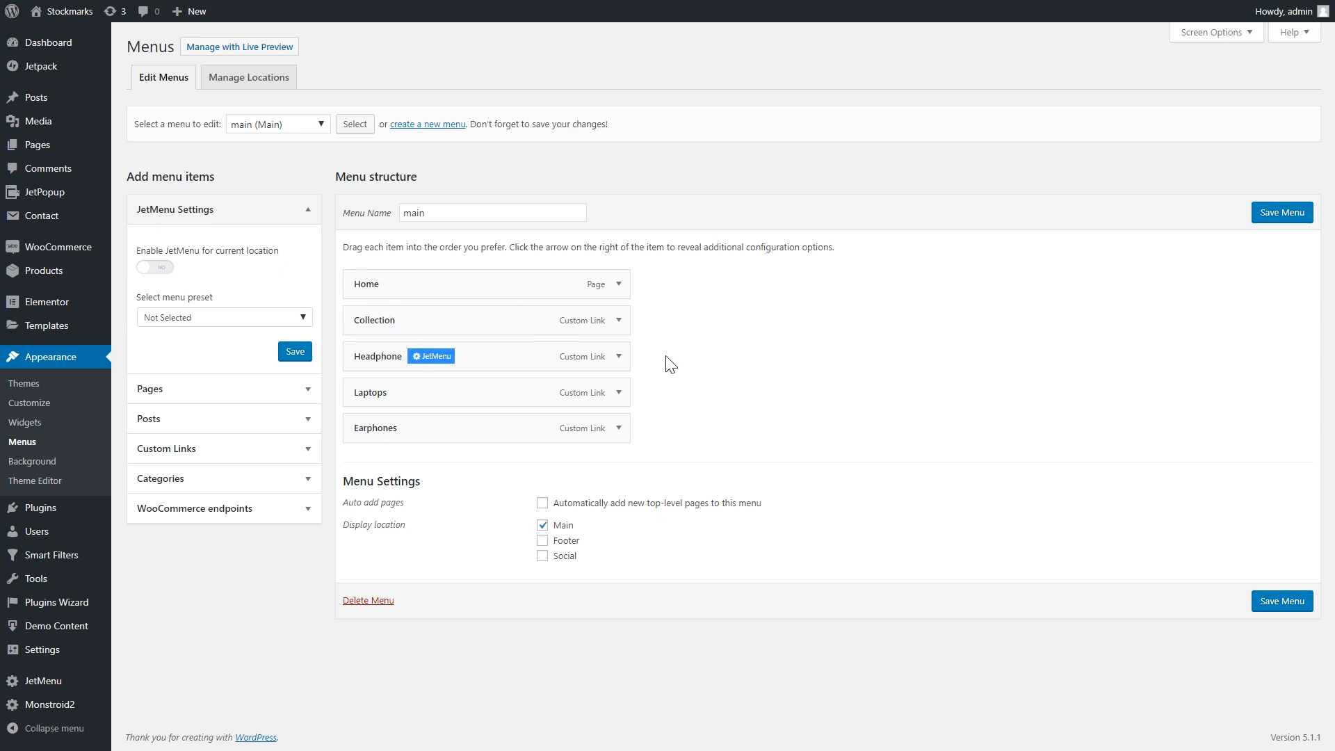
{"action": "left_click", "coordinate": [263, 391]}
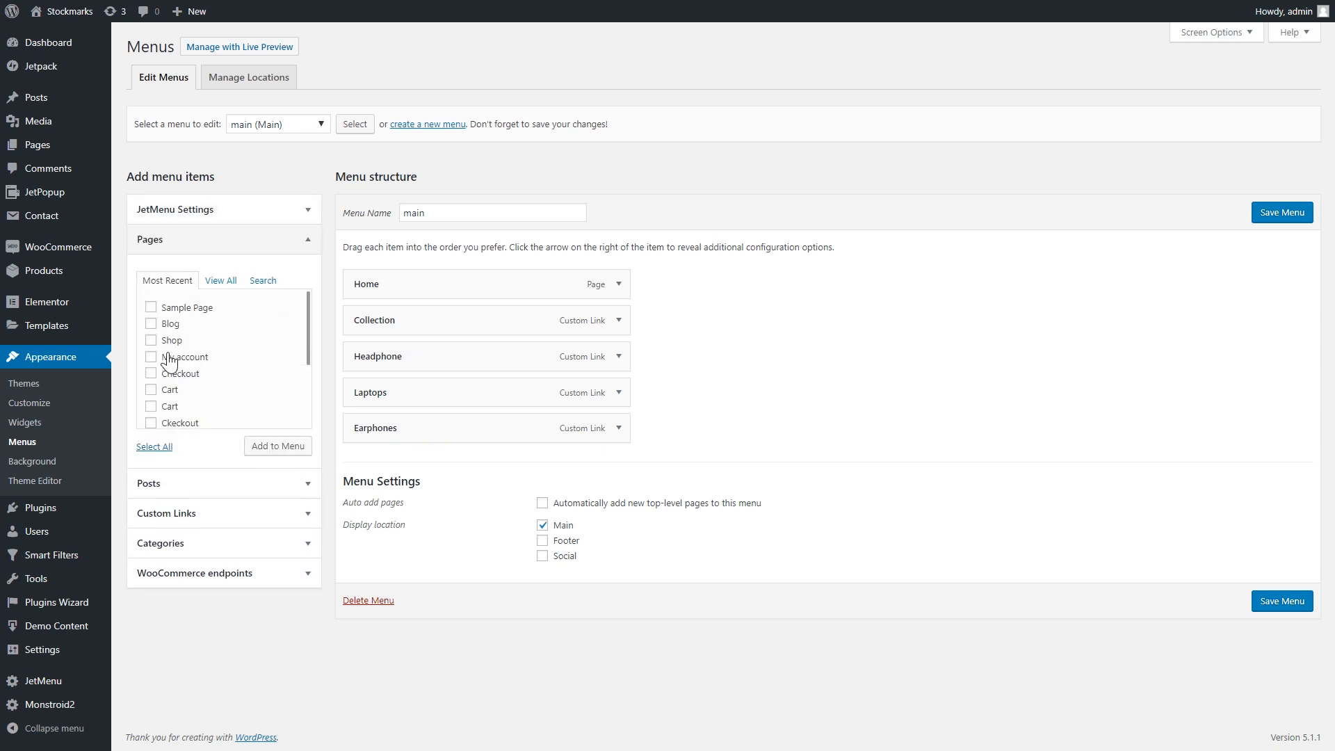
{"action": "left_click", "coordinate": [151, 324]}
{"action": "left_click", "coordinate": [261, 451]}
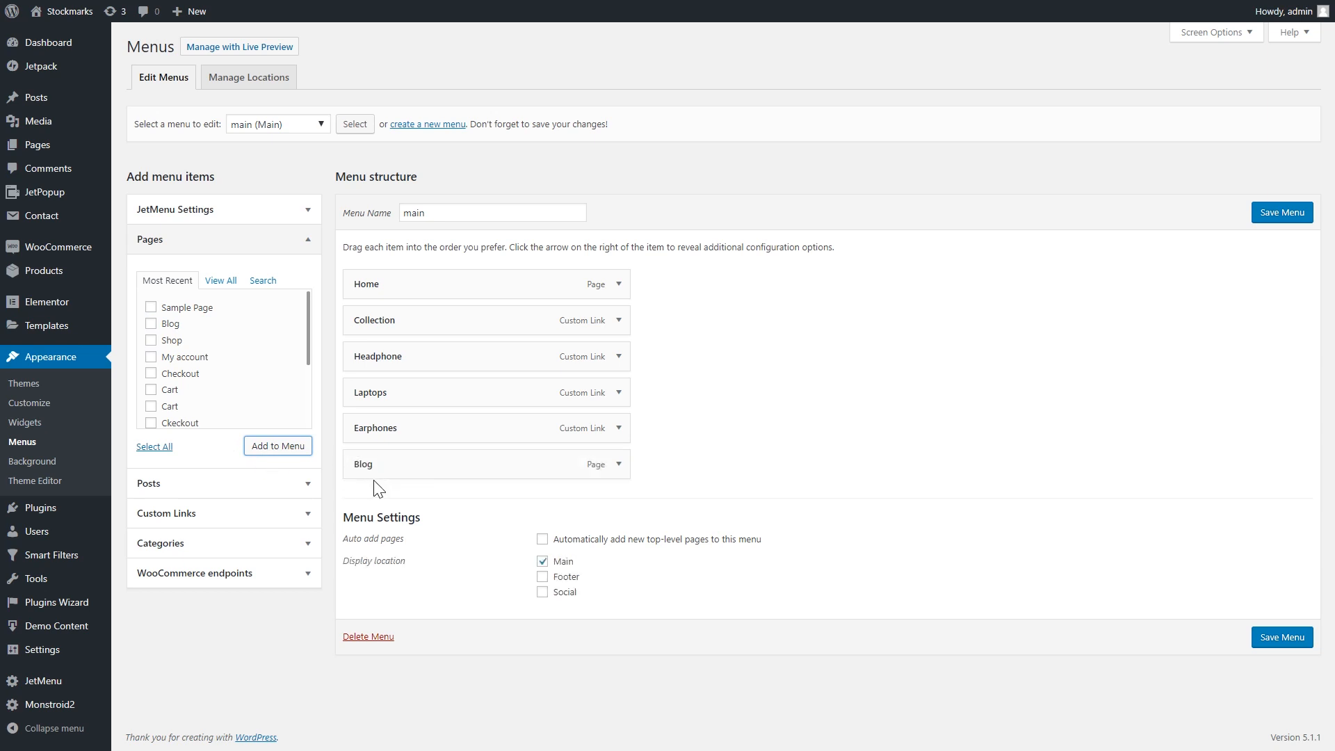
{"action": "left_click_drag", "start_coordinate": [466, 464], "coordinate": [459, 366]}
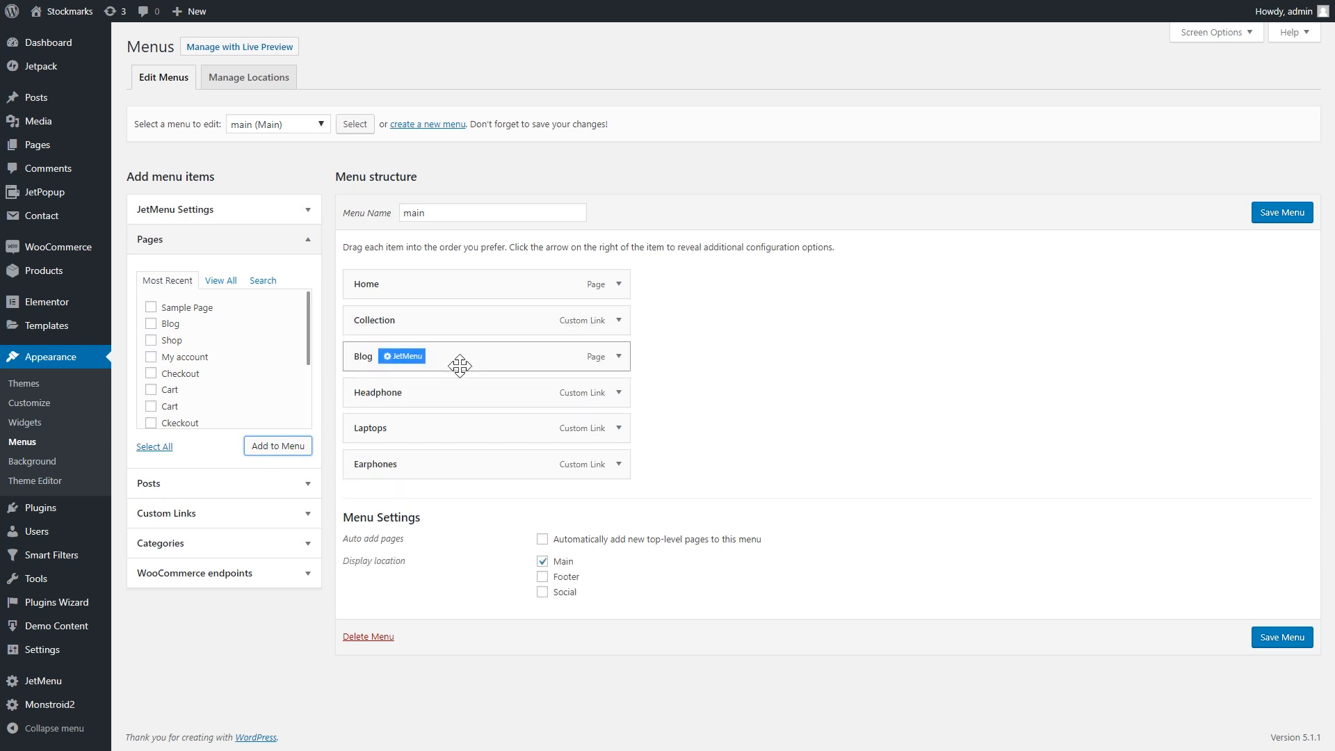
- Enable JetMenu for the main menu's current location, leaving the menu preset as Not Selected
{"action": "left_click", "coordinate": [241, 212]}
{"action": "left_click", "coordinate": [155, 269]}
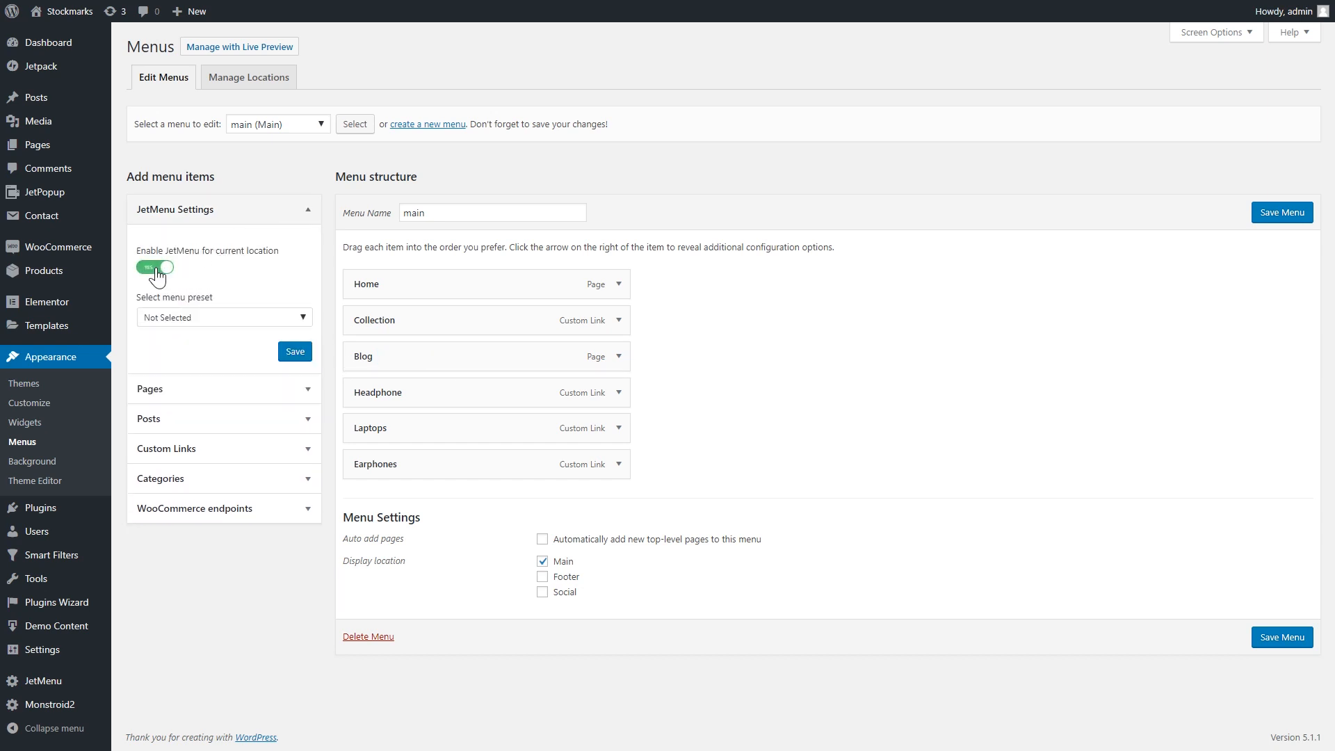
{"action": "left_click", "coordinate": [201, 321]}
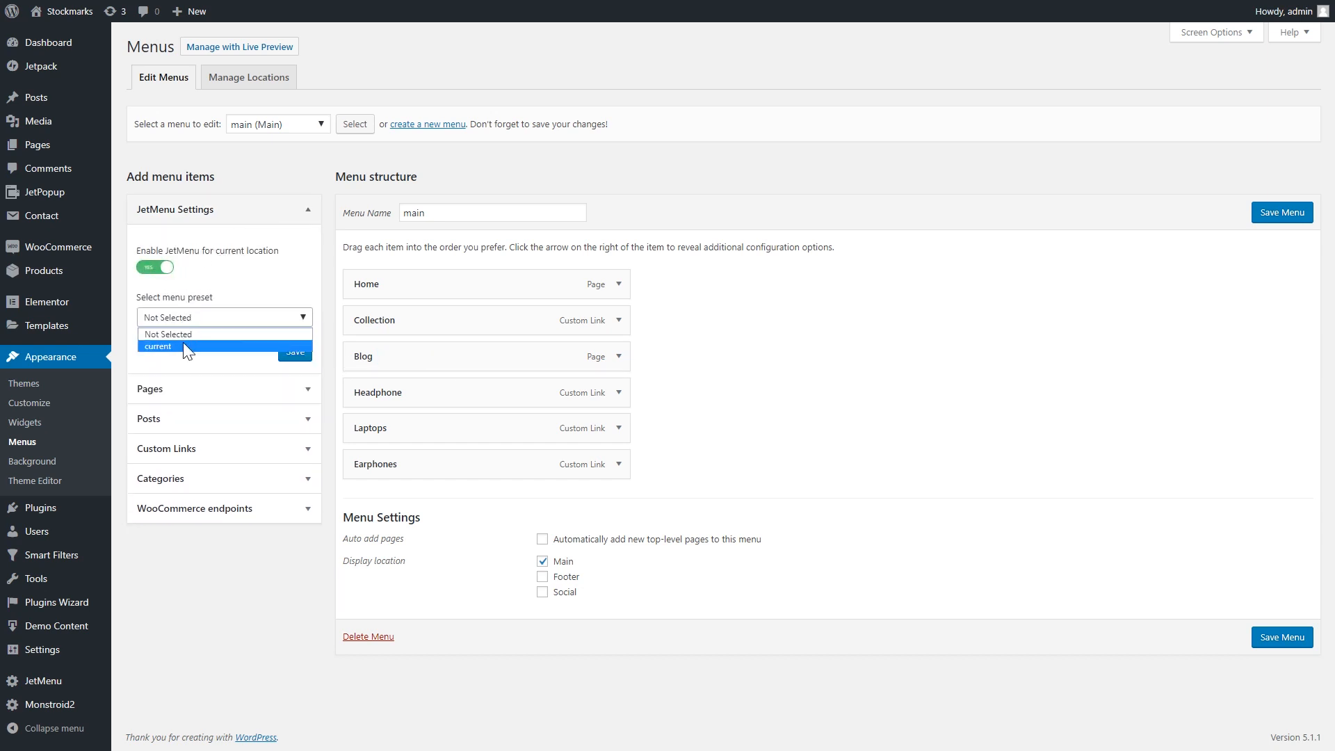
{"action": "left_click", "coordinate": [197, 372]}
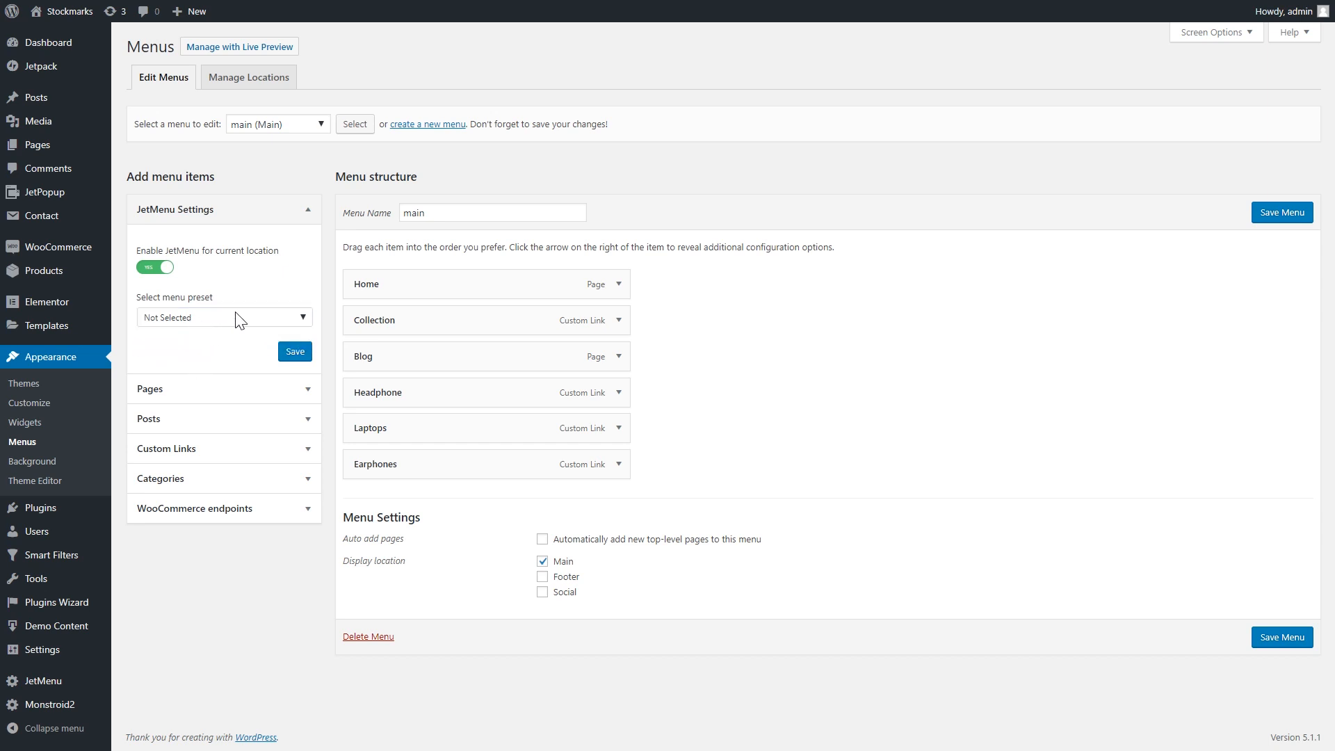
- Check the Blog item's configuration options and its JetMenu content and mega menu position and width settings
{"action": "mouse_move", "coordinate": [428, 374]}
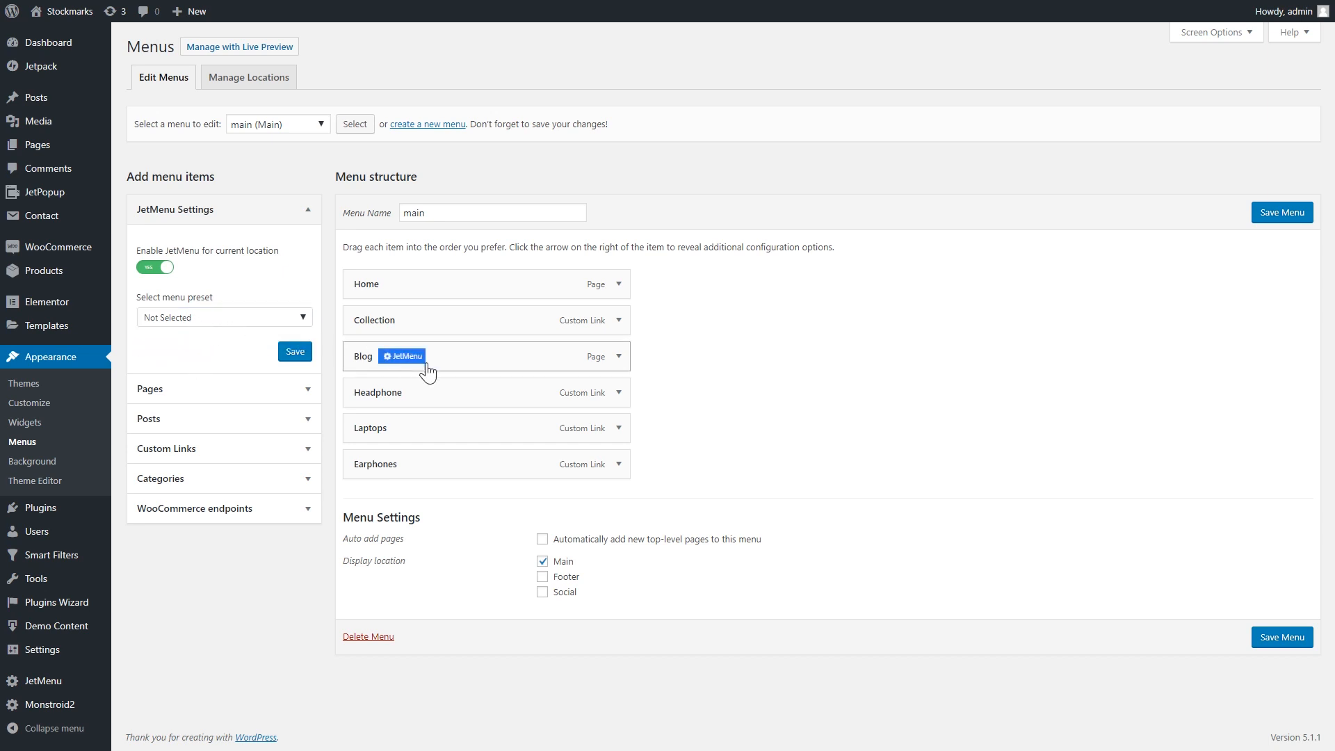
{"action": "left_click", "coordinate": [617, 361]}
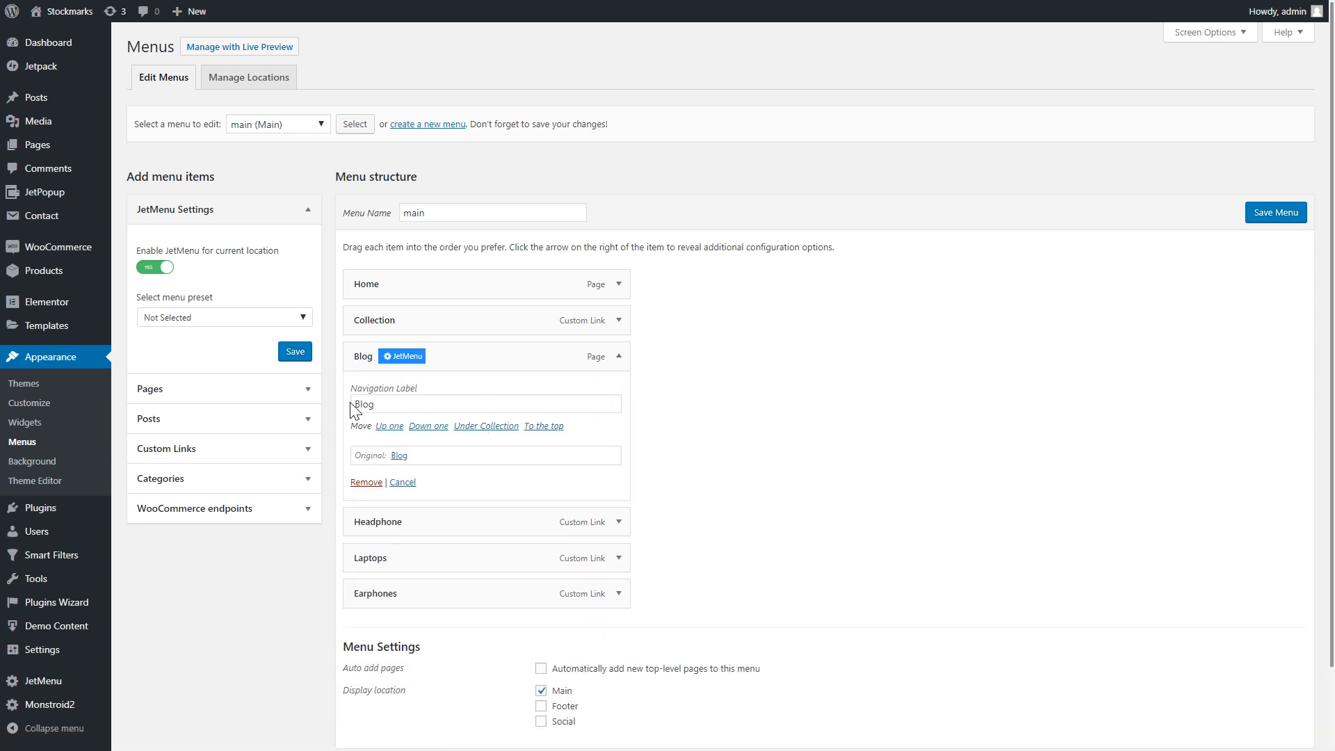
{"action": "left_click", "coordinate": [619, 358]}
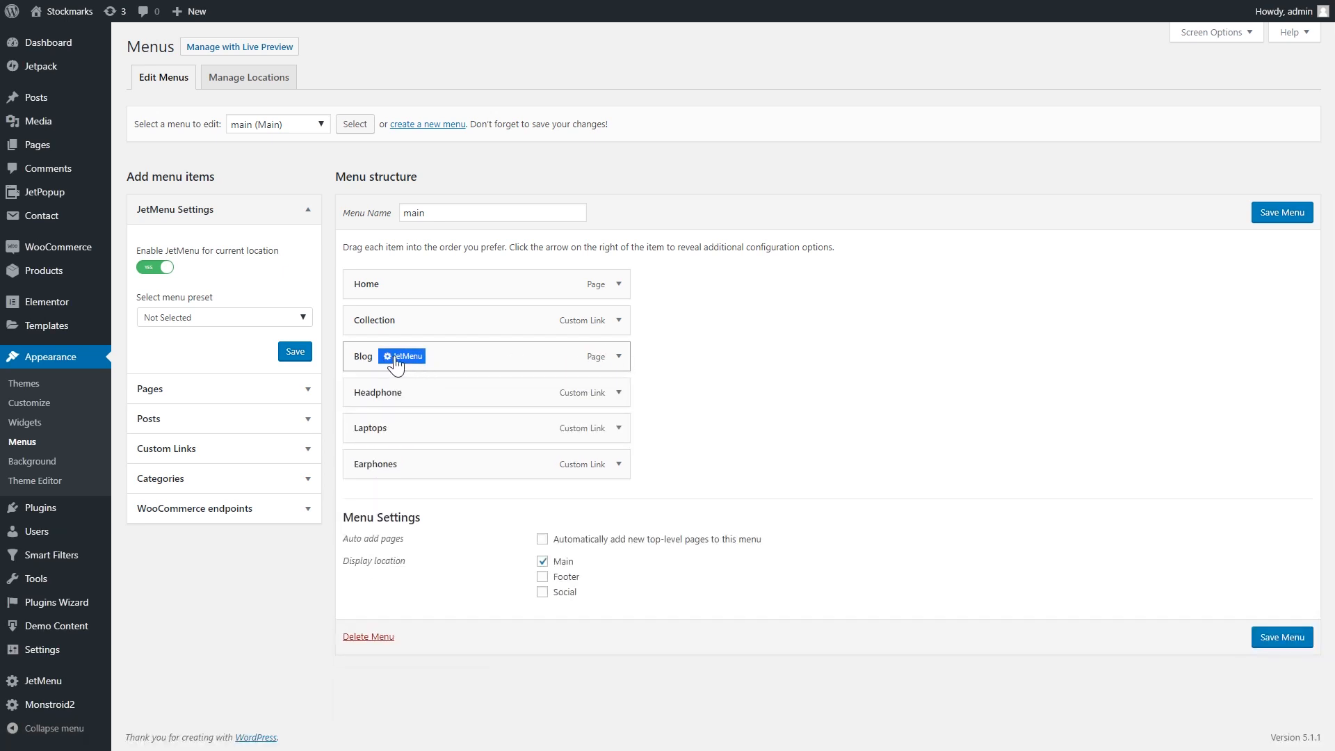
{"action": "left_click", "coordinate": [398, 358]}
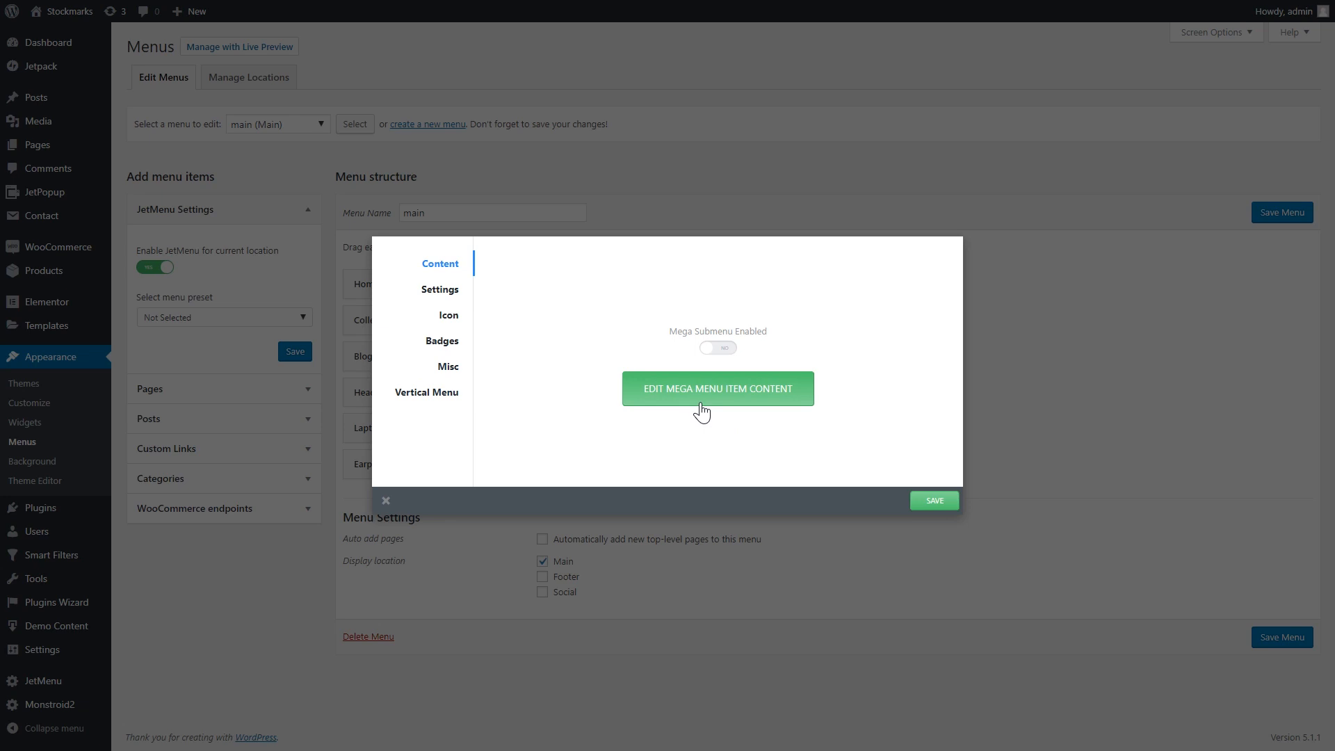
{"action": "left_click", "coordinate": [444, 298]}
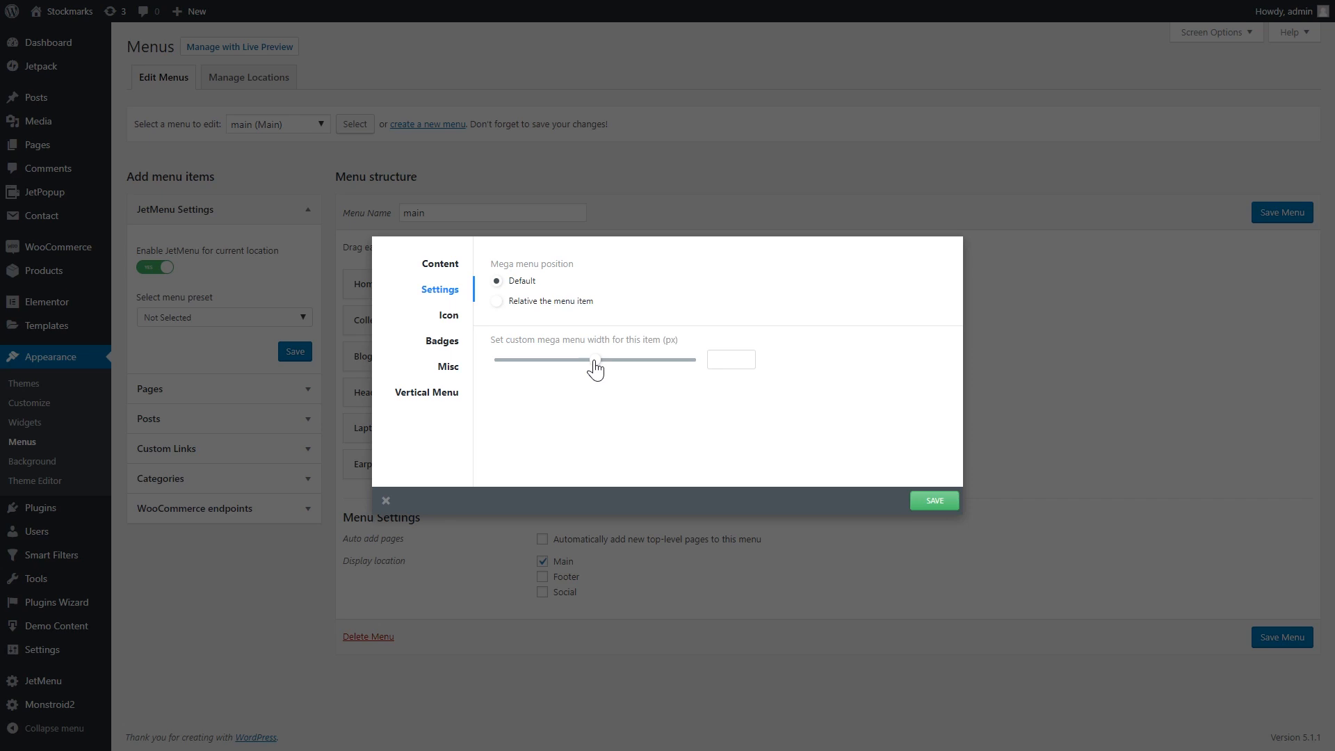
- Filter the icons by "book" and set the Blog item's menu icon to fa-bookmark-o
{"action": "left_click", "coordinate": [457, 320]}
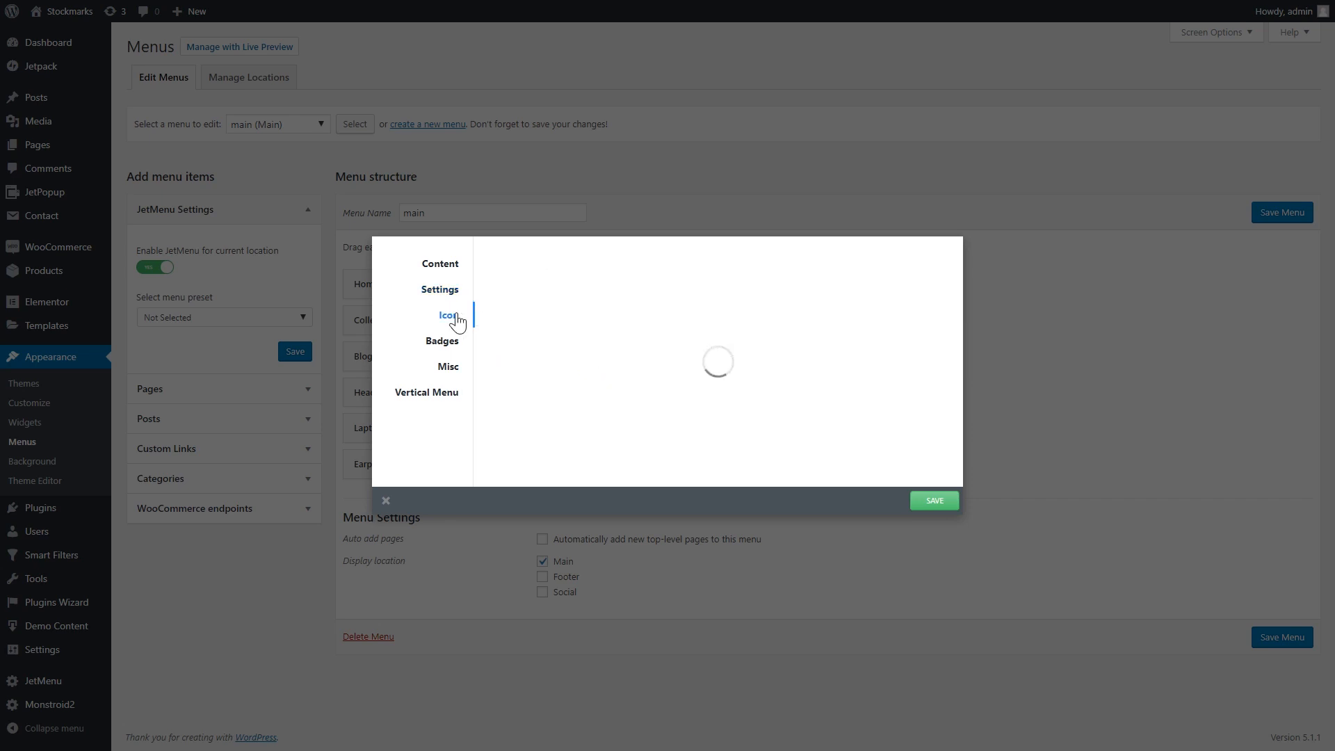
{"action": "left_click", "coordinate": [567, 284]}
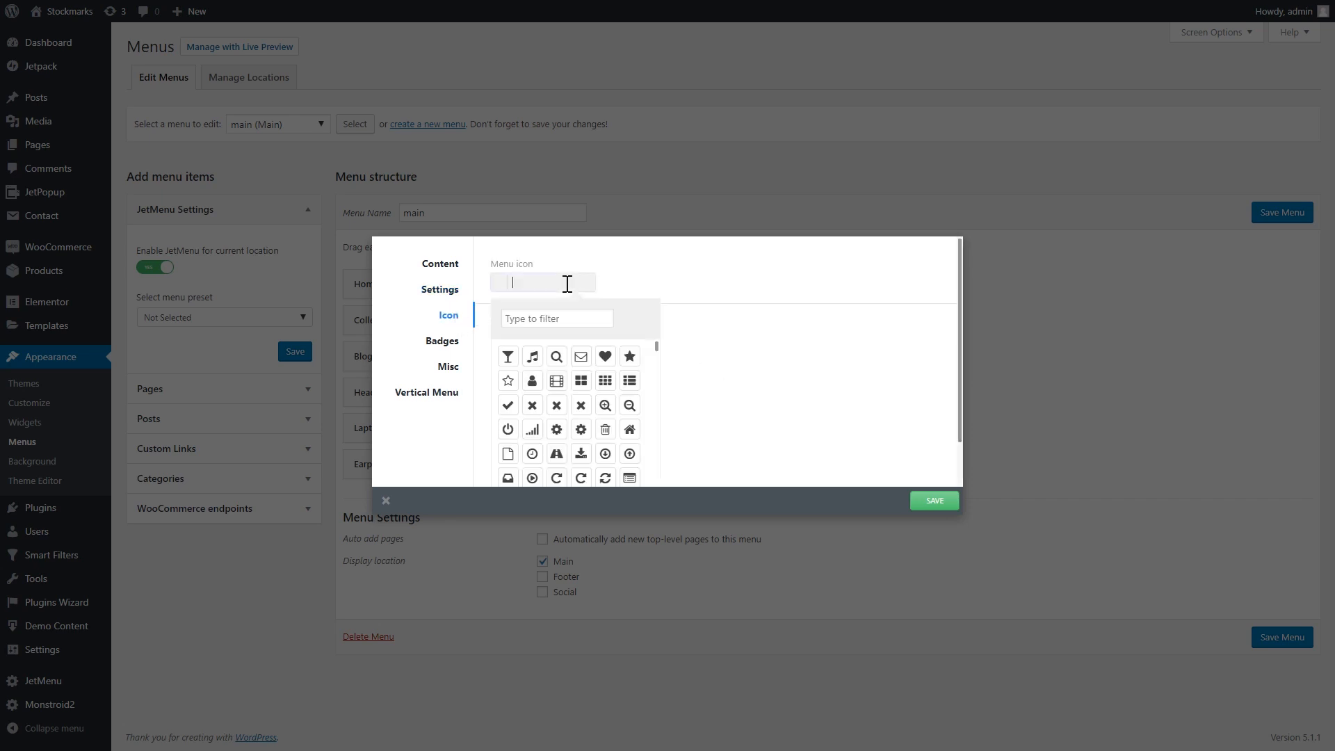
{"action": "left_click", "coordinate": [563, 315]}
{"action": "type", "text": "bo"}
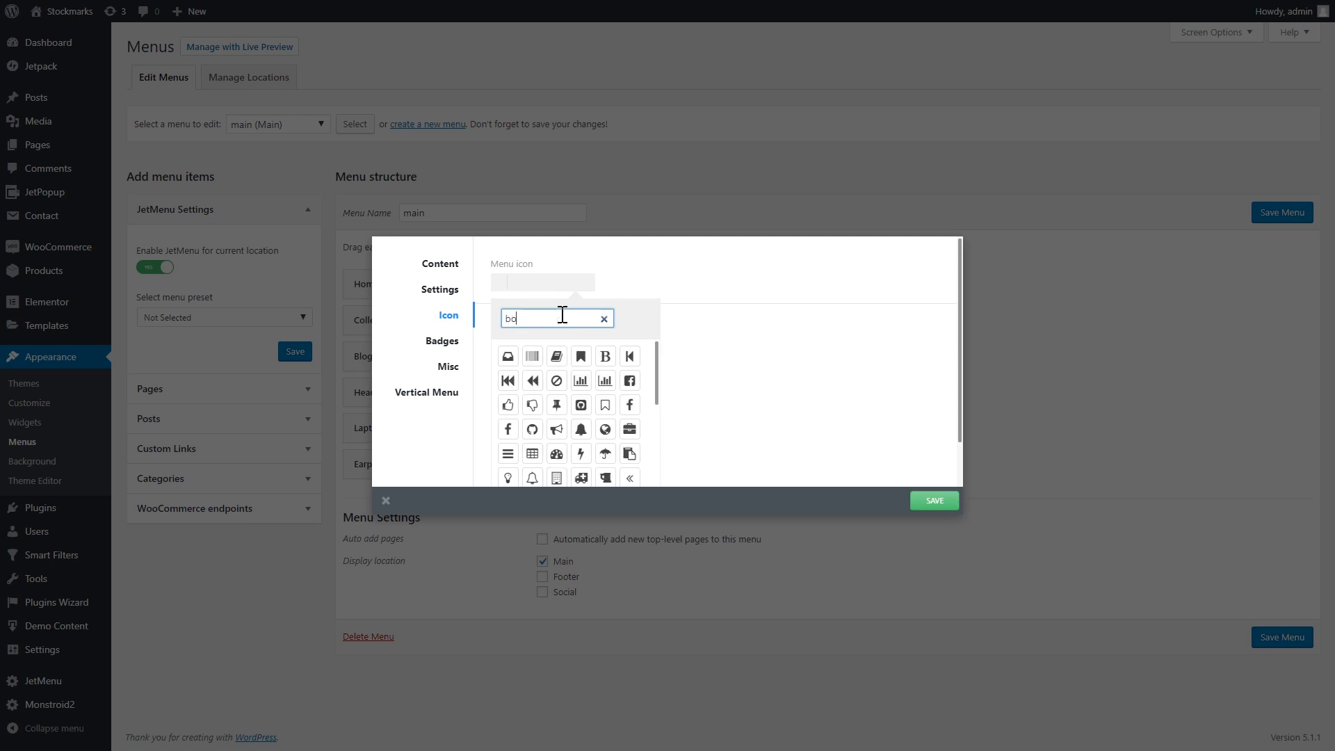
{"action": "type", "text": "ok"}
{"action": "left_click", "coordinate": [582, 357]}
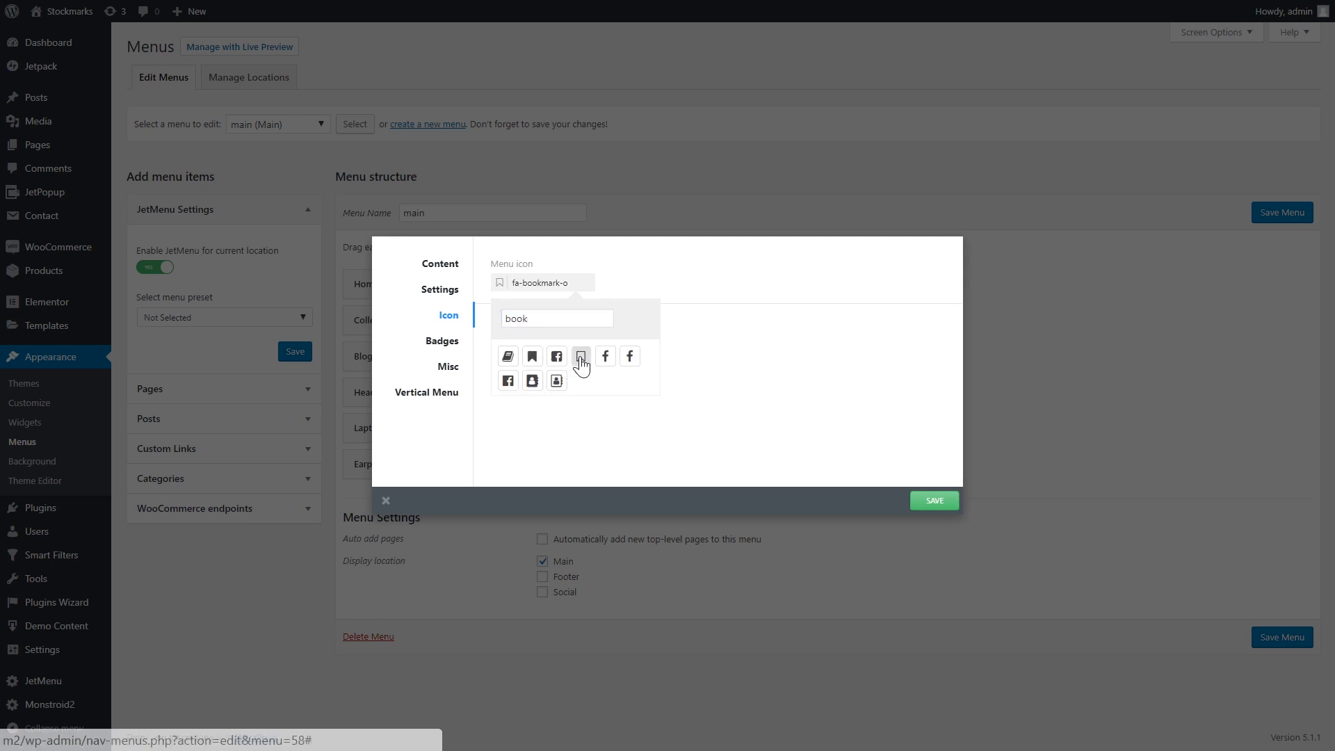
{"action": "left_click", "coordinate": [719, 365]}
- Set the Blog item's icon color to white (#ffffff)
{"action": "left_click", "coordinate": [537, 339]}
{"action": "left_click", "coordinate": [523, 495]}
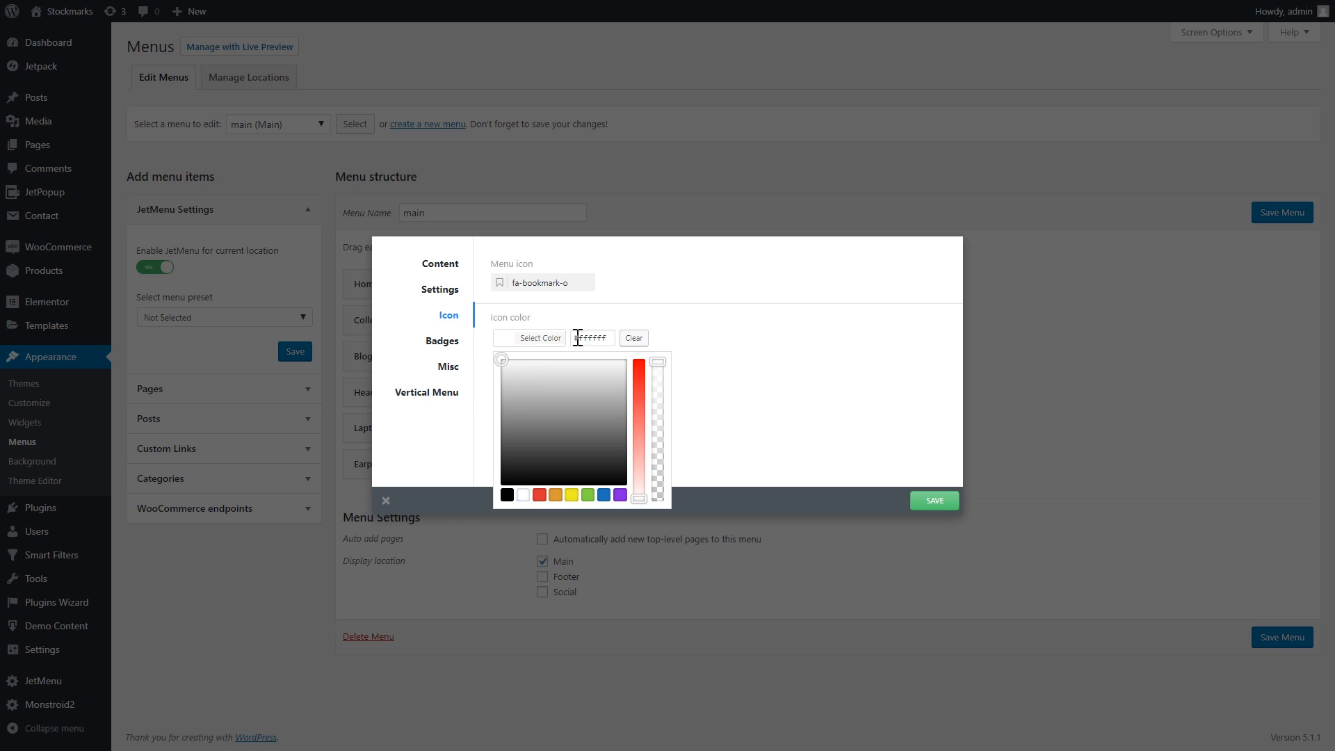
{"action": "left_click", "coordinate": [506, 340]}
- Try the menu badge text "trending" on the Blog item and clear it again
{"action": "left_click", "coordinate": [458, 341]}
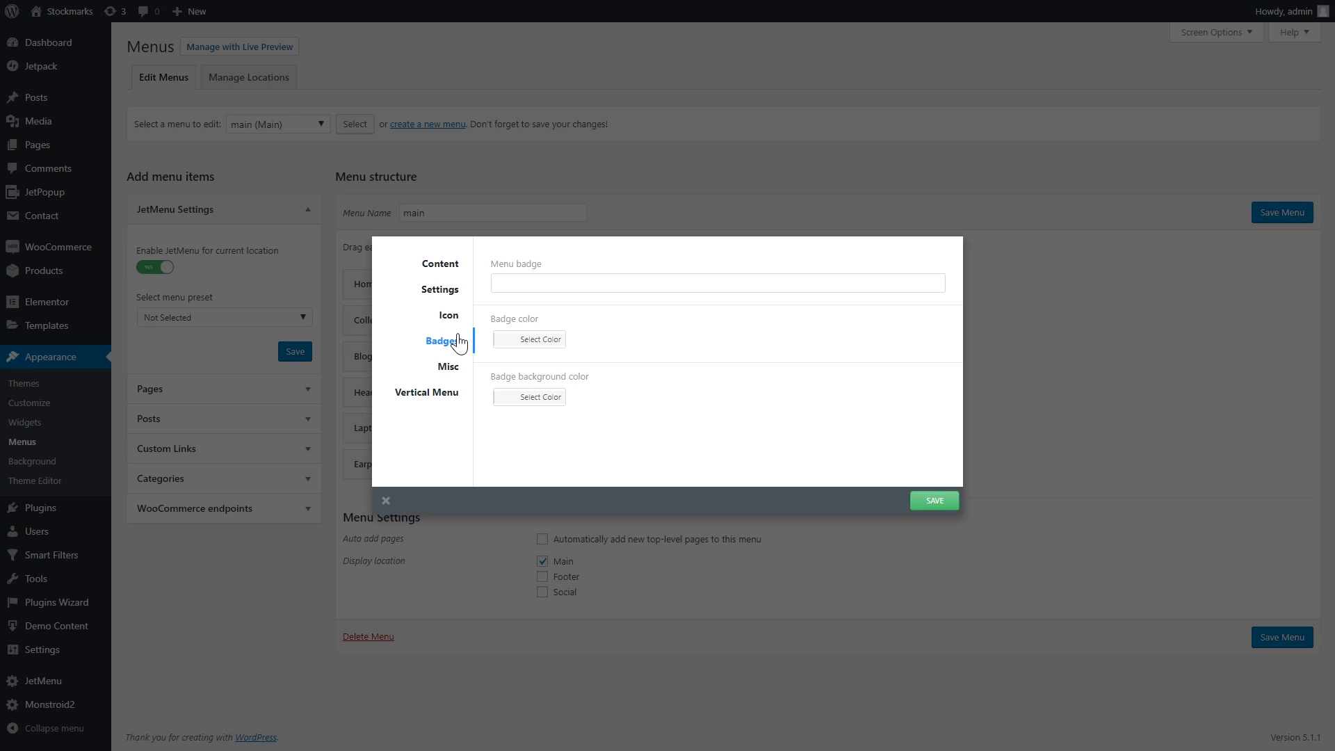
{"action": "left_click", "coordinate": [555, 281]}
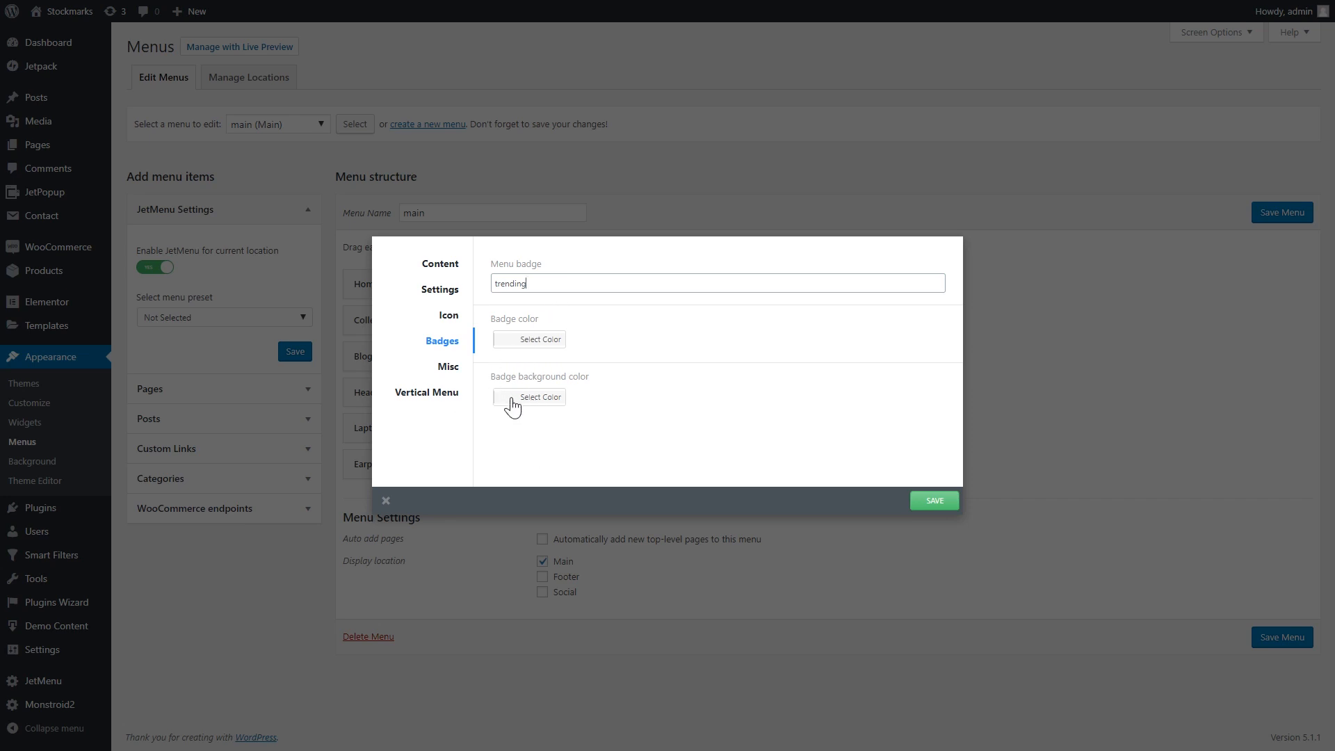
{"action": "double_click", "coordinate": [499, 285]}
{"action": "key", "text": "BackSpace"}
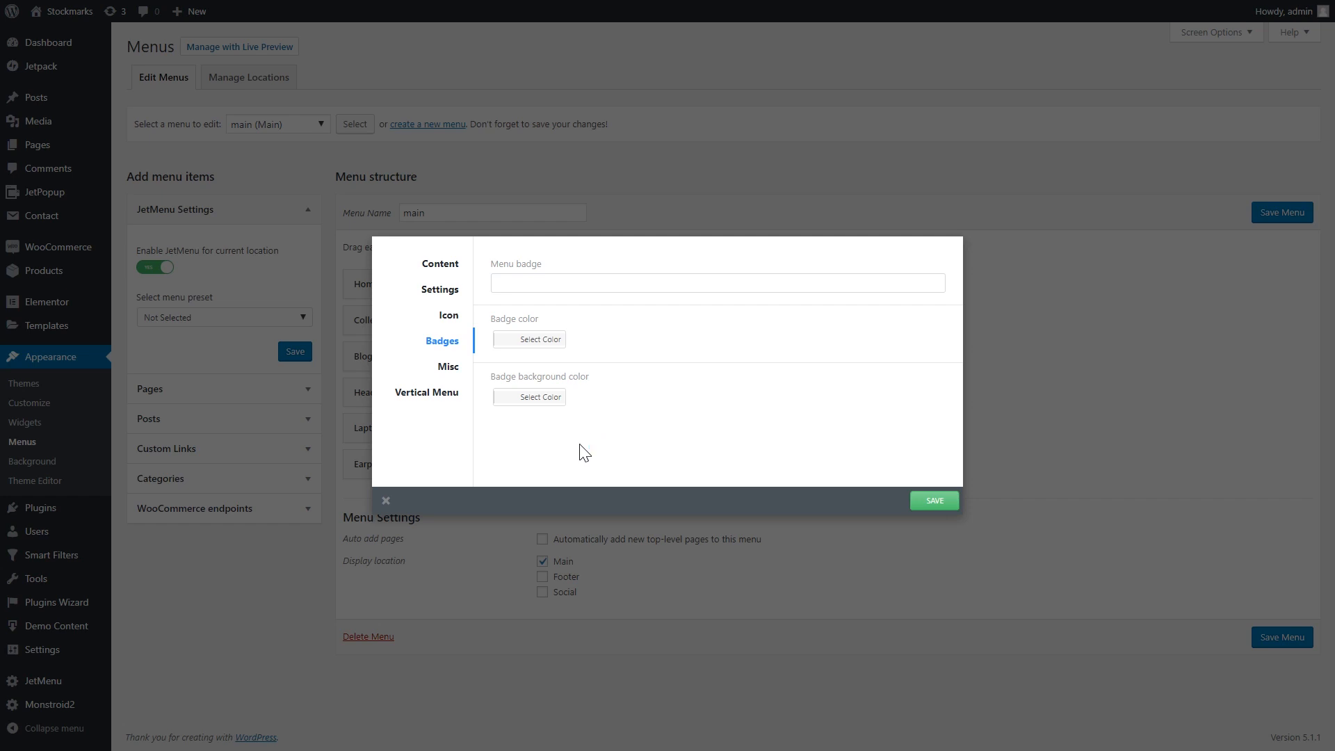
- Check the Blog item's navigation label, custom padding and vertical menu settings
{"action": "left_click", "coordinate": [451, 376]}
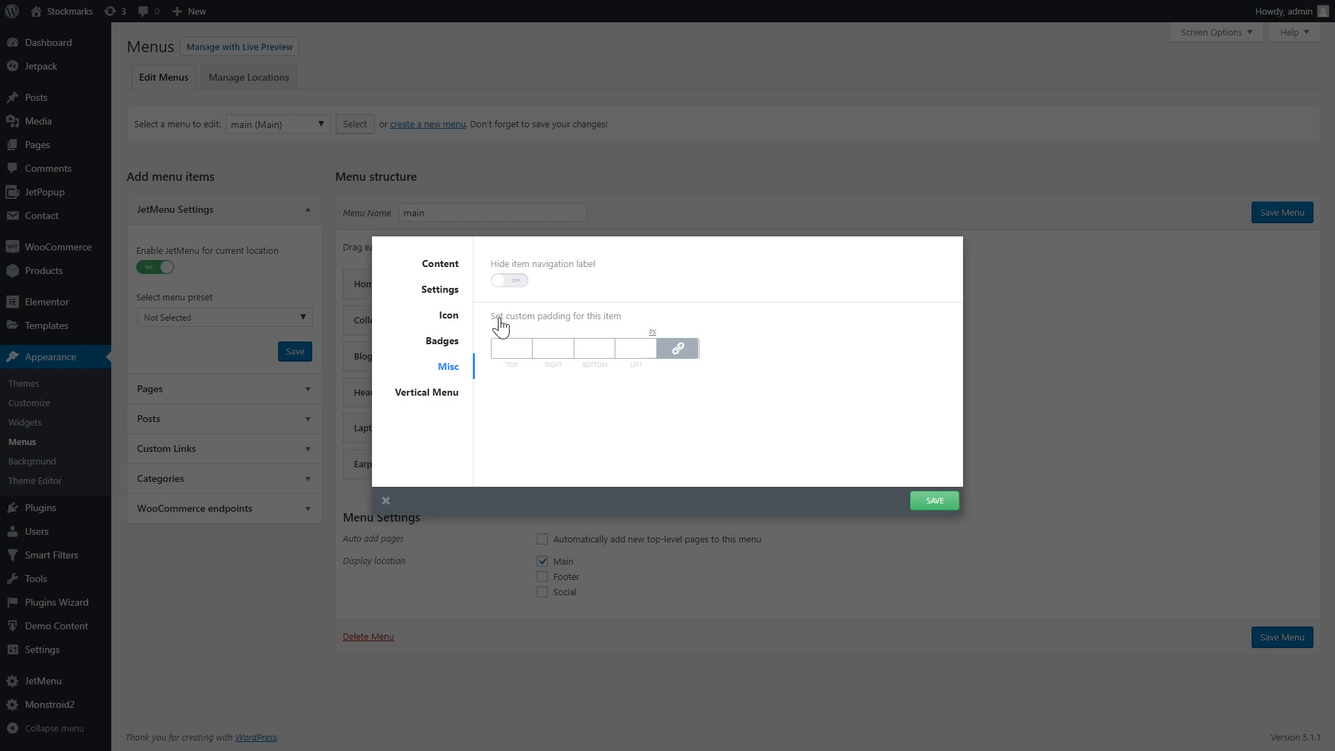
{"action": "left_click", "coordinate": [553, 349]}
{"action": "left_click", "coordinate": [599, 355]}
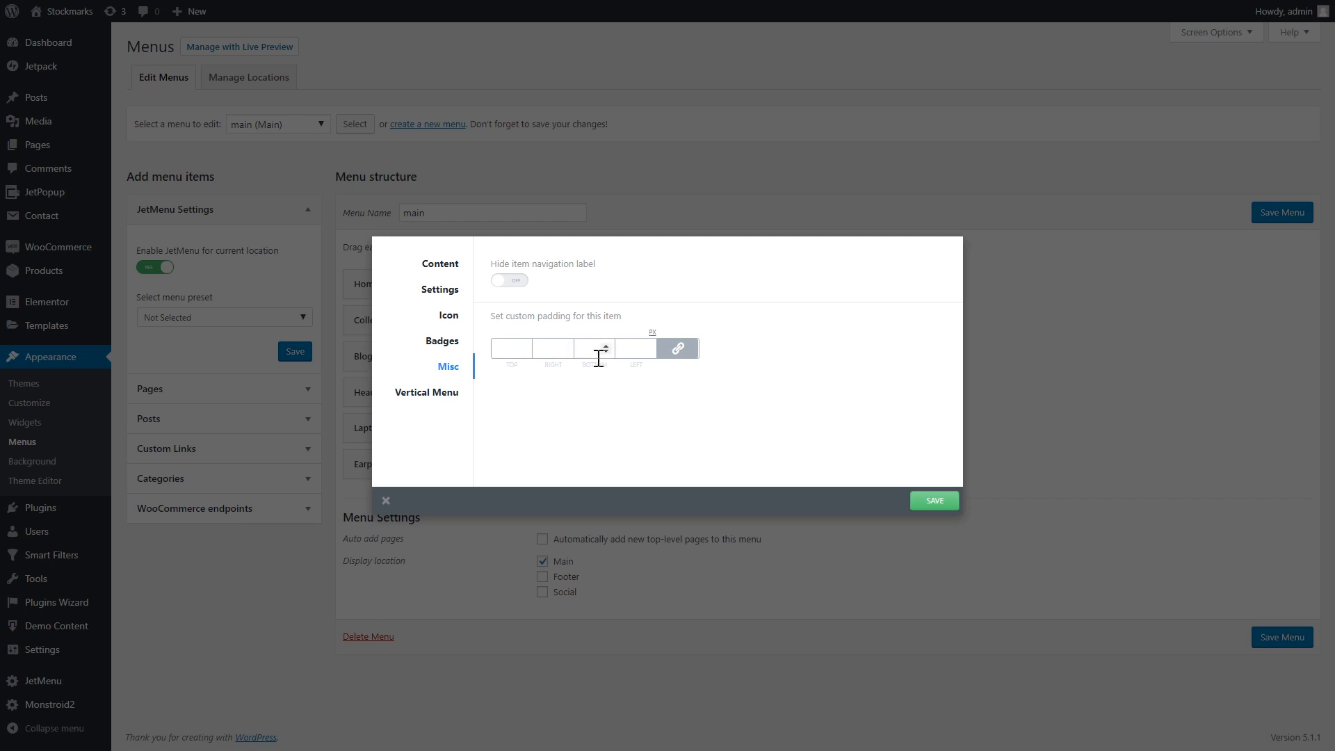
{"action": "left_click", "coordinate": [409, 398]}
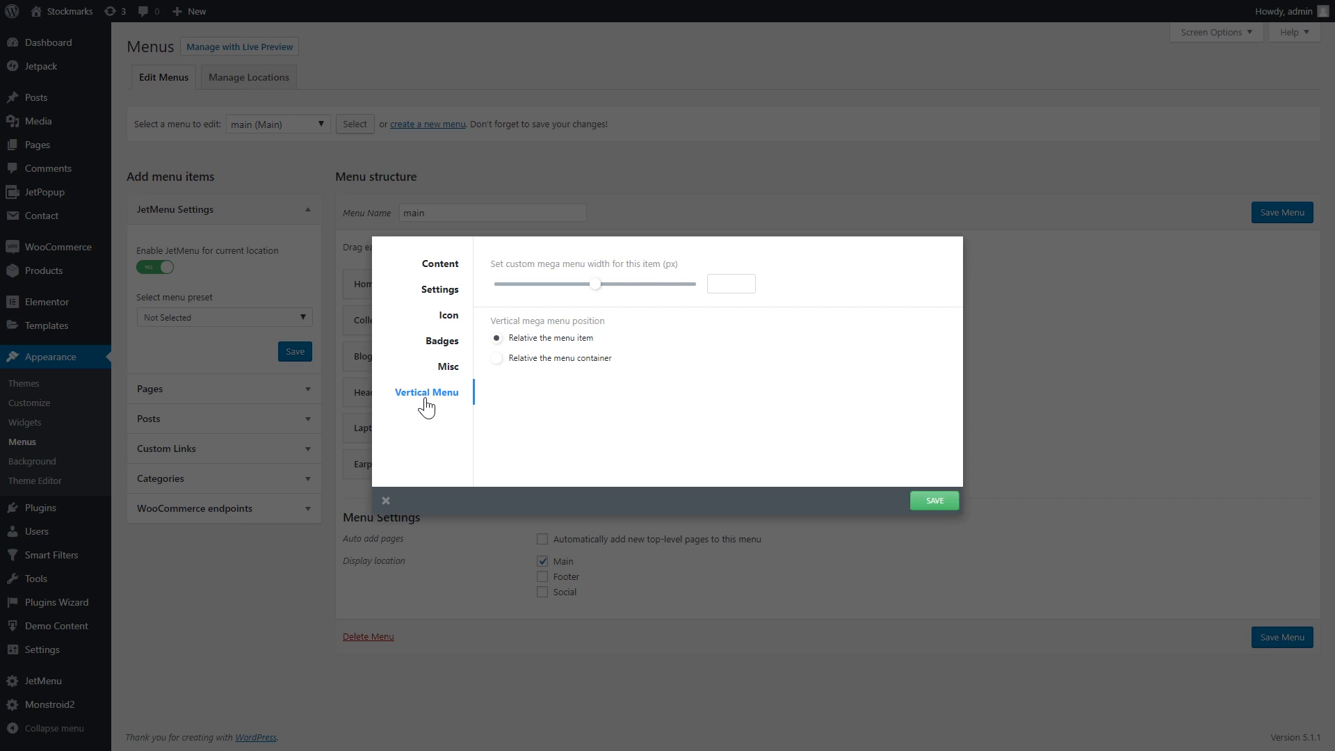
- Enable the mega submenu for the Blog item and open its content for editing in Elementor
{"action": "left_click", "coordinate": [443, 265]}
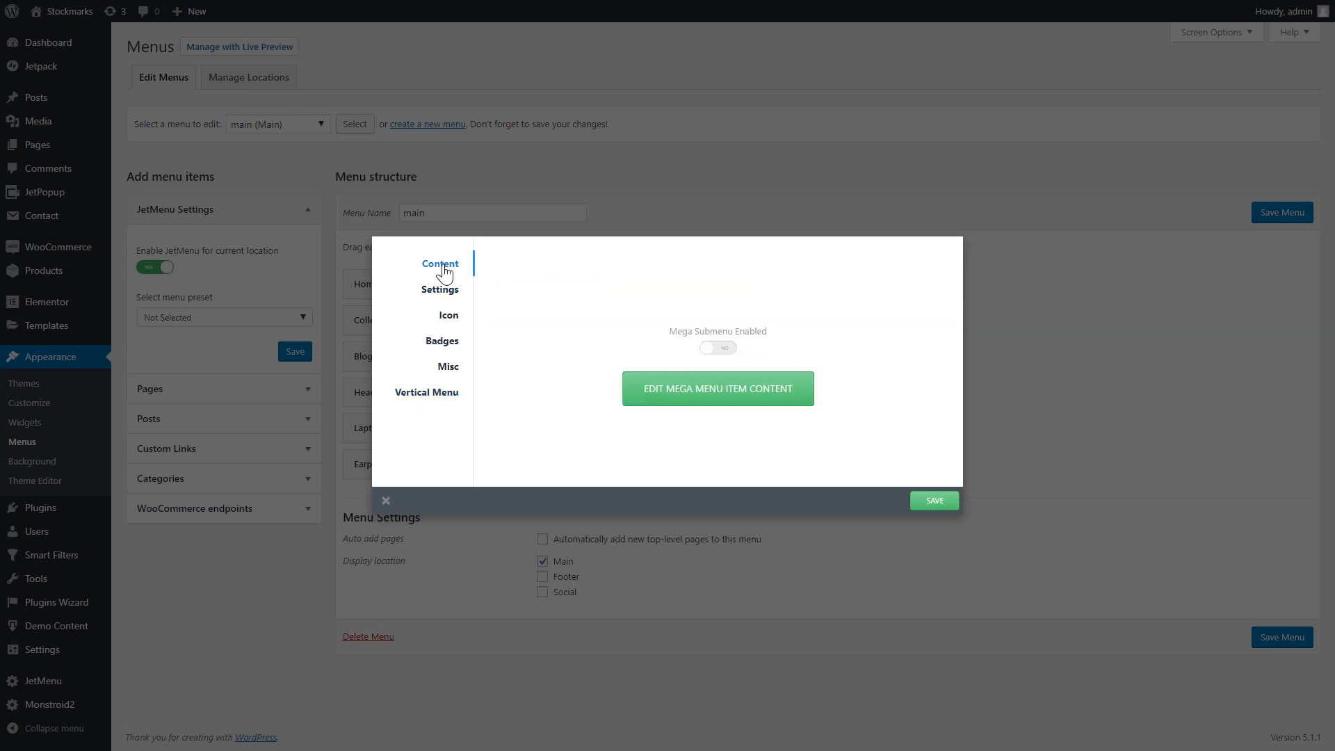
{"action": "left_click", "coordinate": [710, 350]}
{"action": "left_click", "coordinate": [735, 395]}
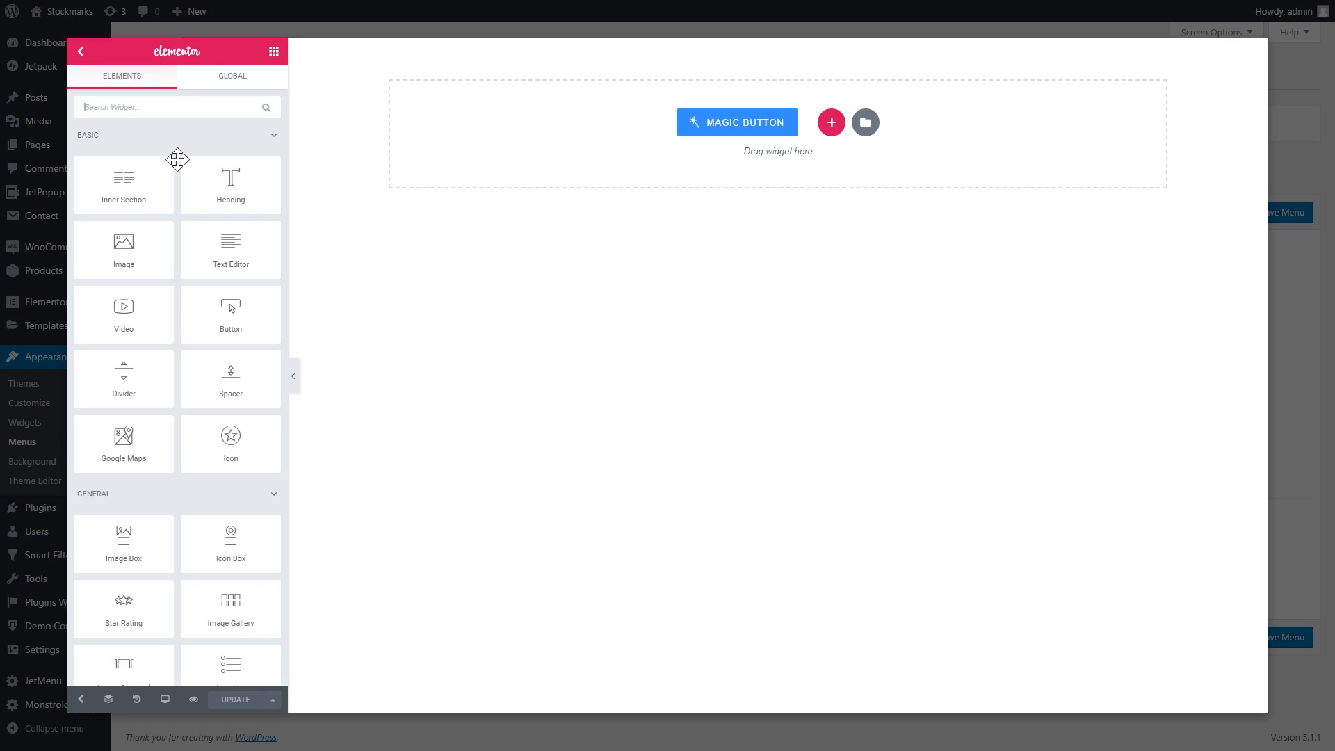
- Try the Posts widget in the Blog mega menu content, found by searching for "posts", and delete it again
{"action": "left_click", "coordinate": [132, 108]}
{"action": "type", "text": "posts"}
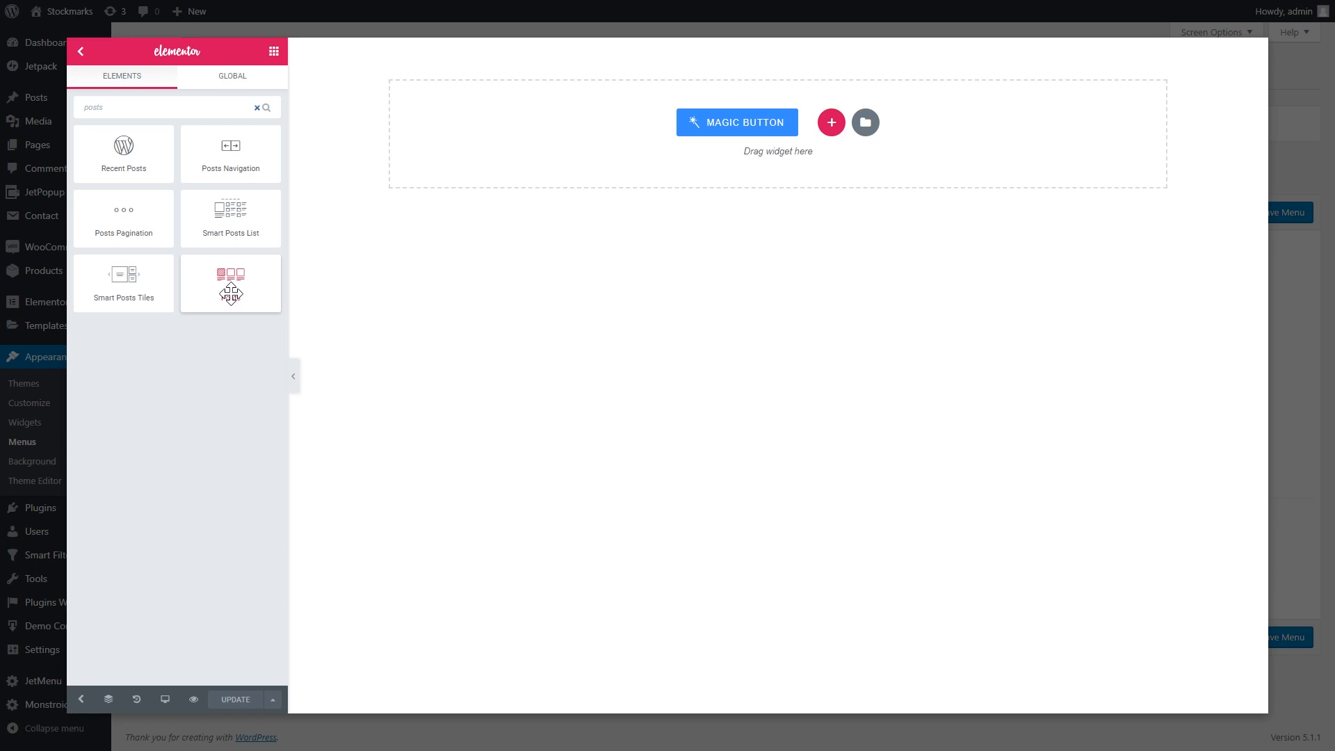
{"action": "left_click_drag", "start_coordinate": [222, 292], "coordinate": [486, 166]}
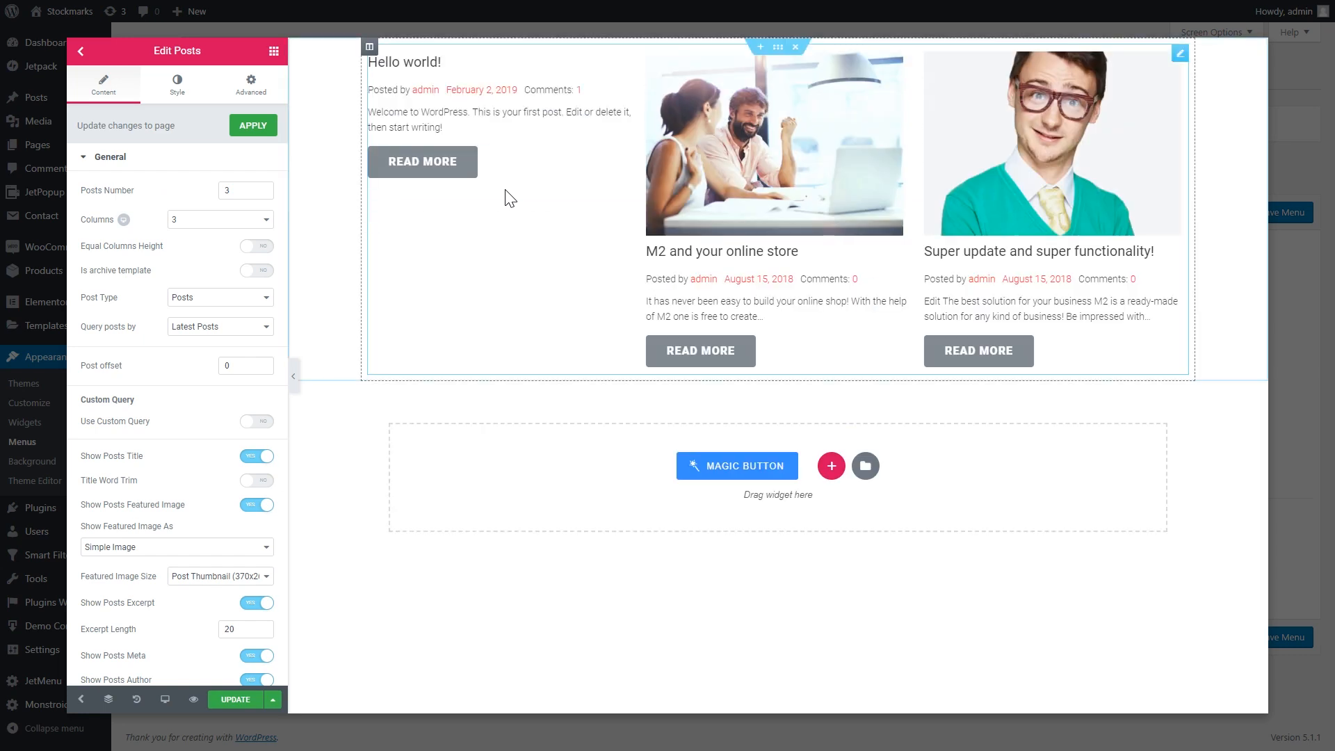
{"action": "right_click", "coordinate": [1157, 98]}
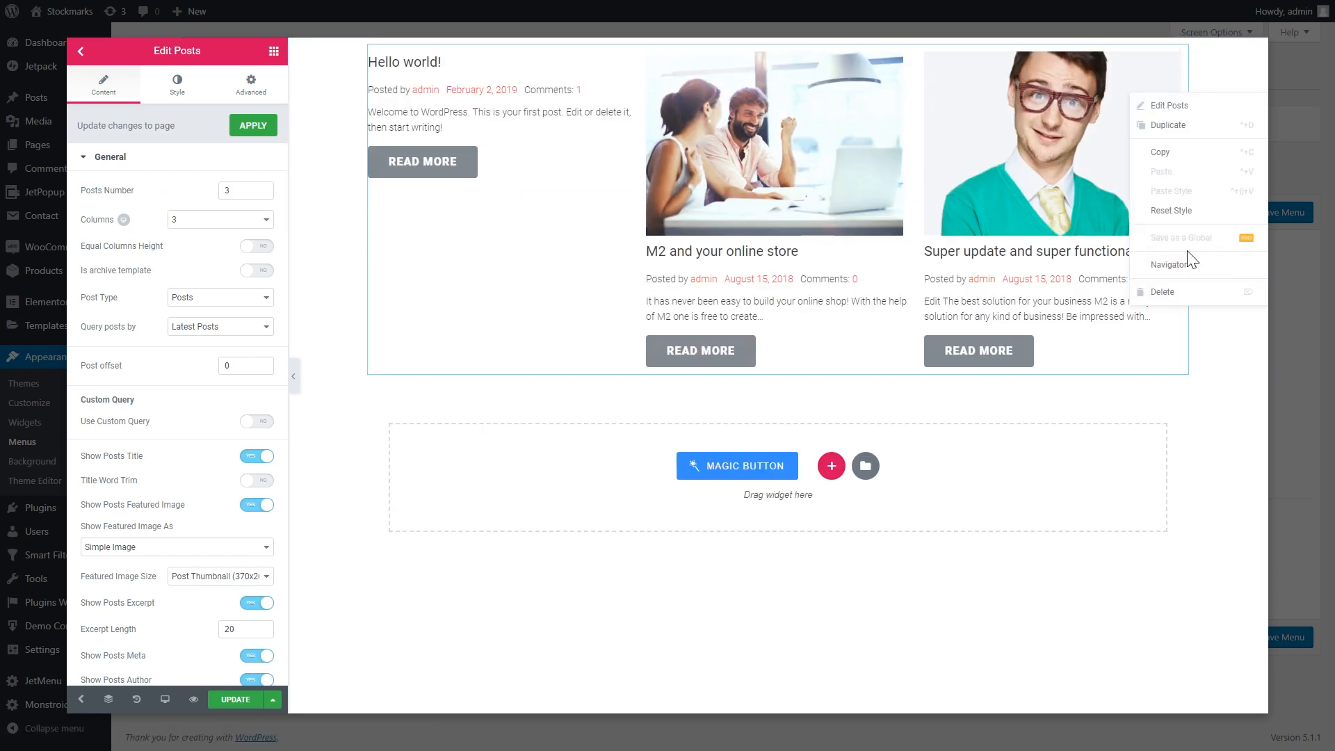
{"action": "left_click", "coordinate": [1180, 293]}
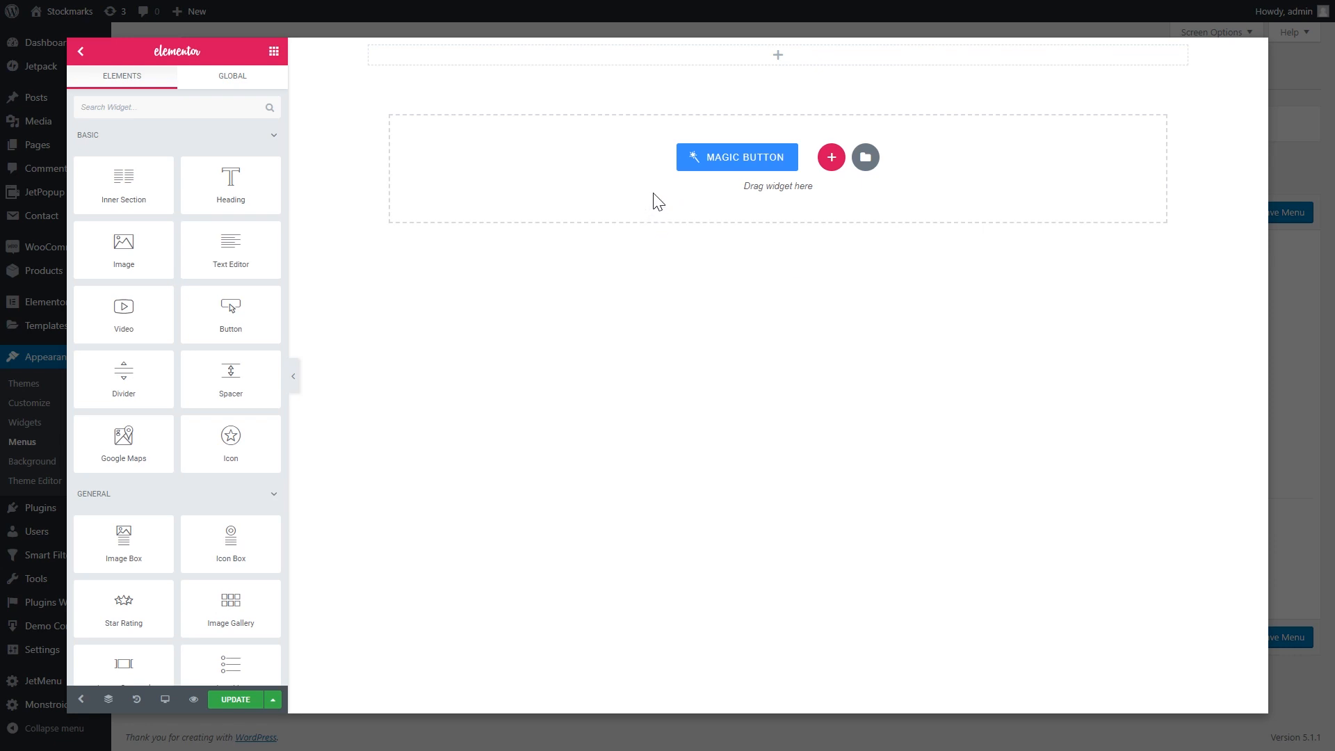
- Browse the Blog category of section templates in the Magic Button library
{"action": "left_click", "coordinate": [744, 173]}
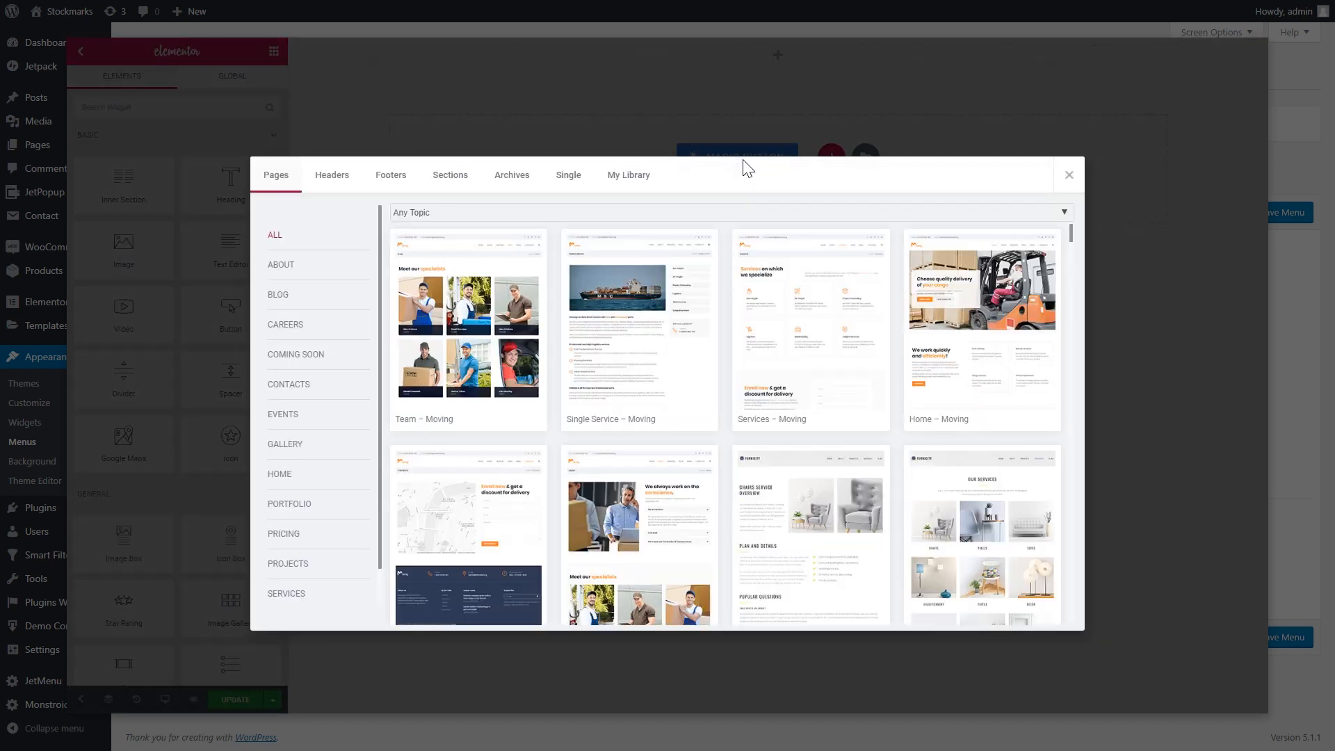
{"action": "left_click", "coordinate": [452, 182]}
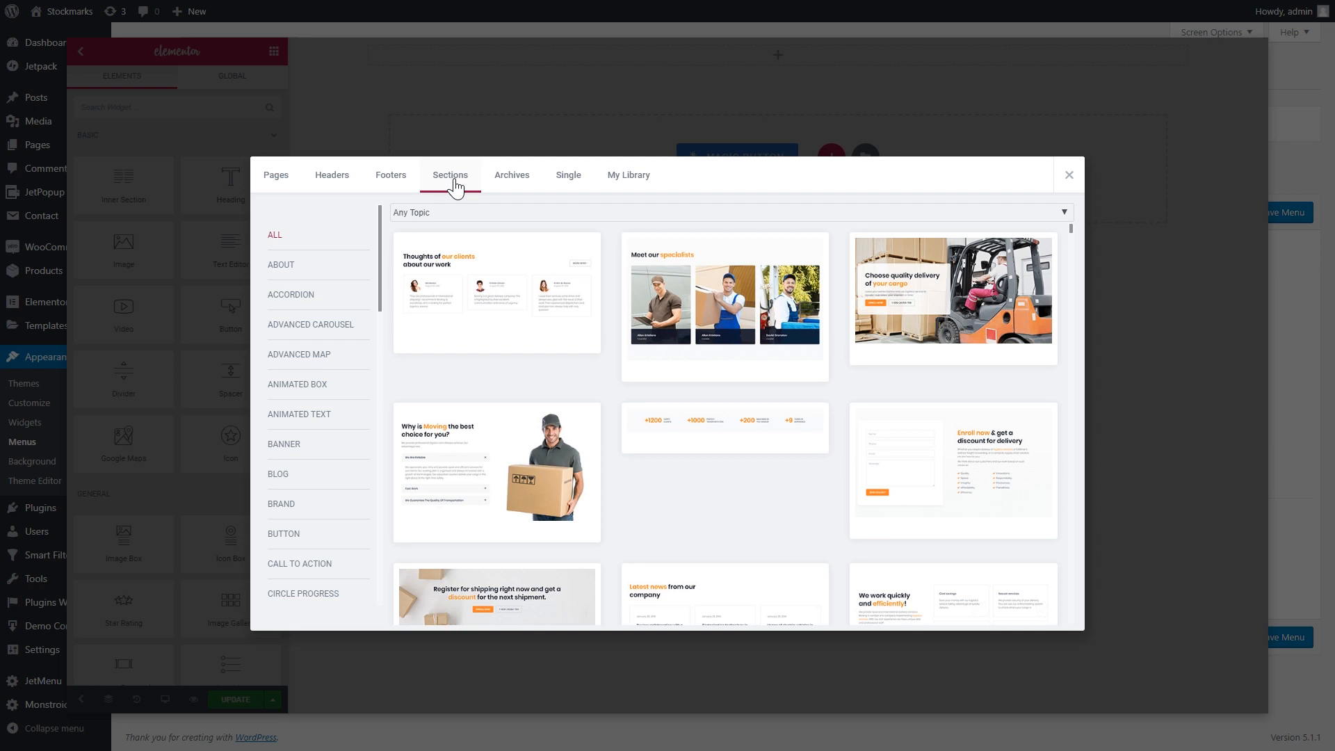
{"action": "left_click", "coordinate": [278, 474]}
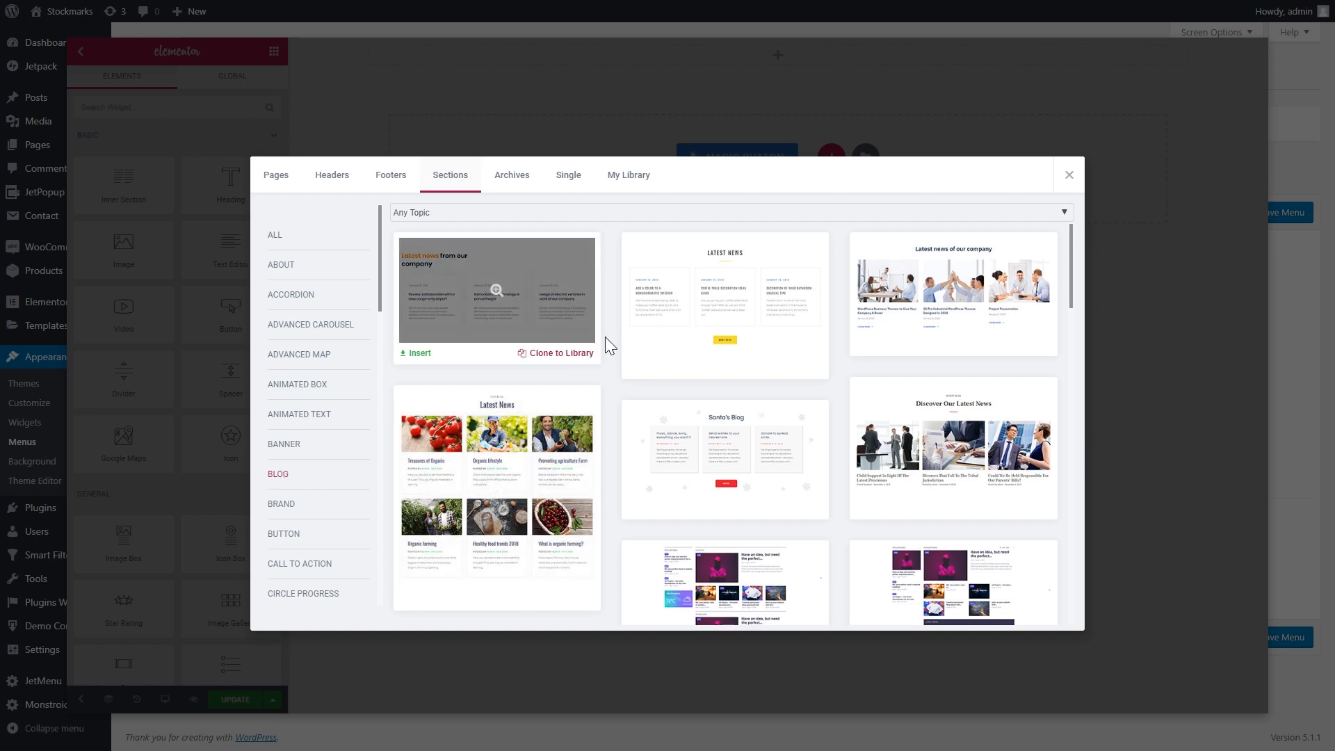
{"action": "scroll", "coordinate": [606, 337], "scroll_direction": "down", "scroll_amount": 8}
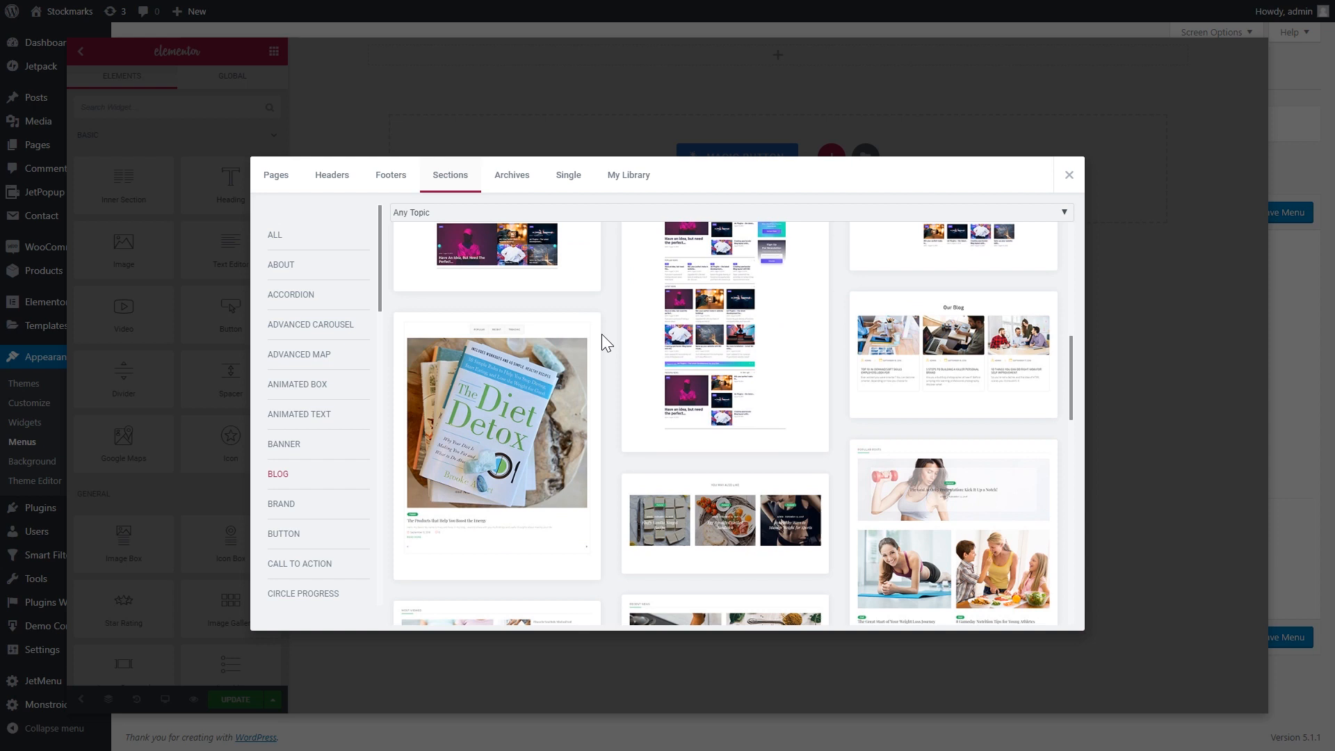
{"action": "scroll", "coordinate": [602, 334], "scroll_direction": "down", "scroll_amount": 10}
{"action": "scroll", "coordinate": [602, 334], "scroll_direction": "down", "scroll_amount": 5}
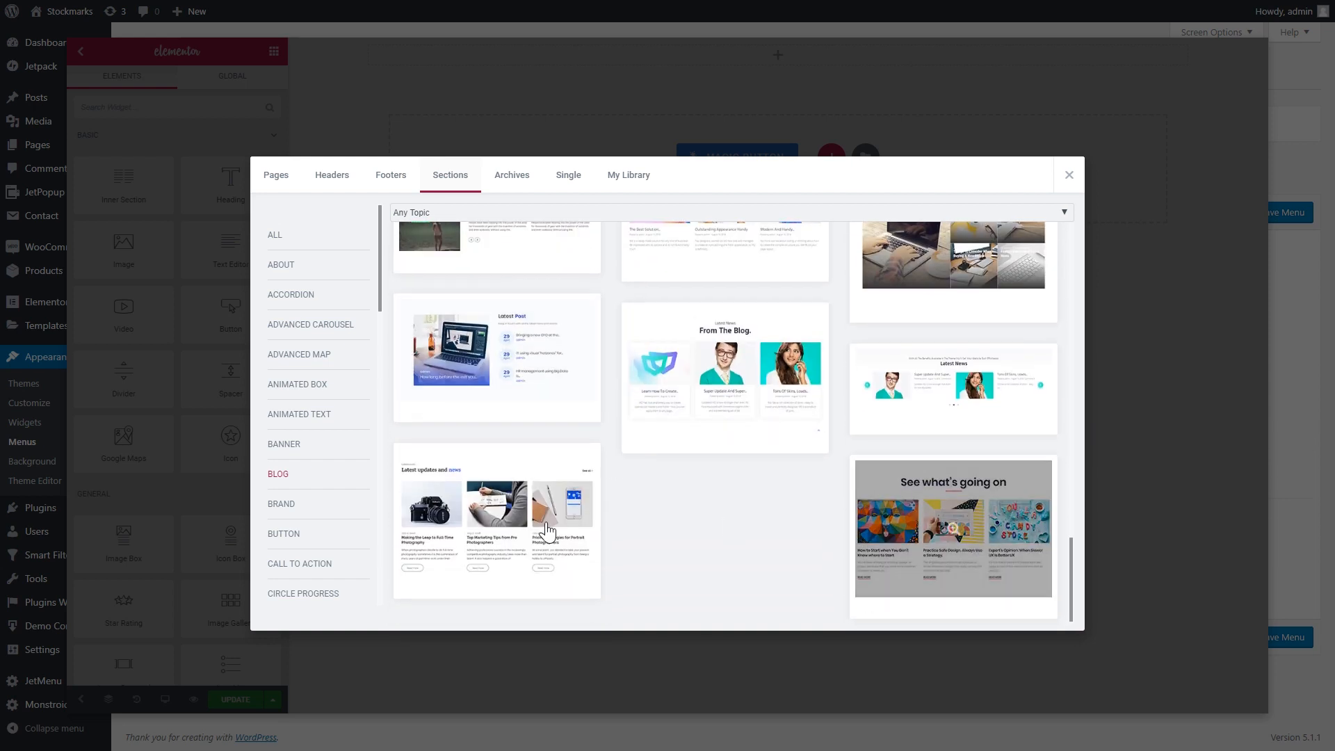
{"action": "scroll", "coordinate": [532, 486], "scroll_direction": "up", "scroll_amount": 5}
{"action": "scroll", "coordinate": [952, 271], "scroll_direction": "up", "scroll_amount": 2}
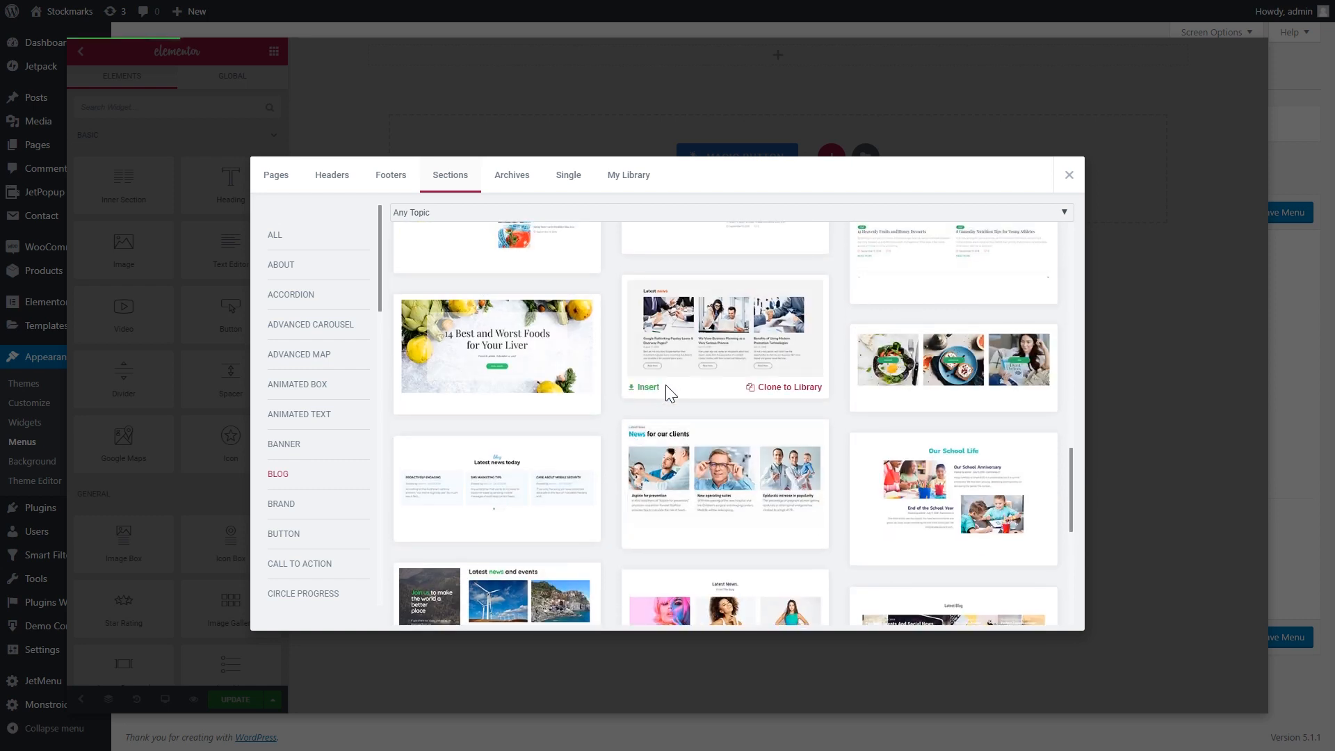
- Try the three-column "Latest news" section template in the Blog mega menu content and delete it again
{"action": "mouse_move", "coordinate": [664, 341]}
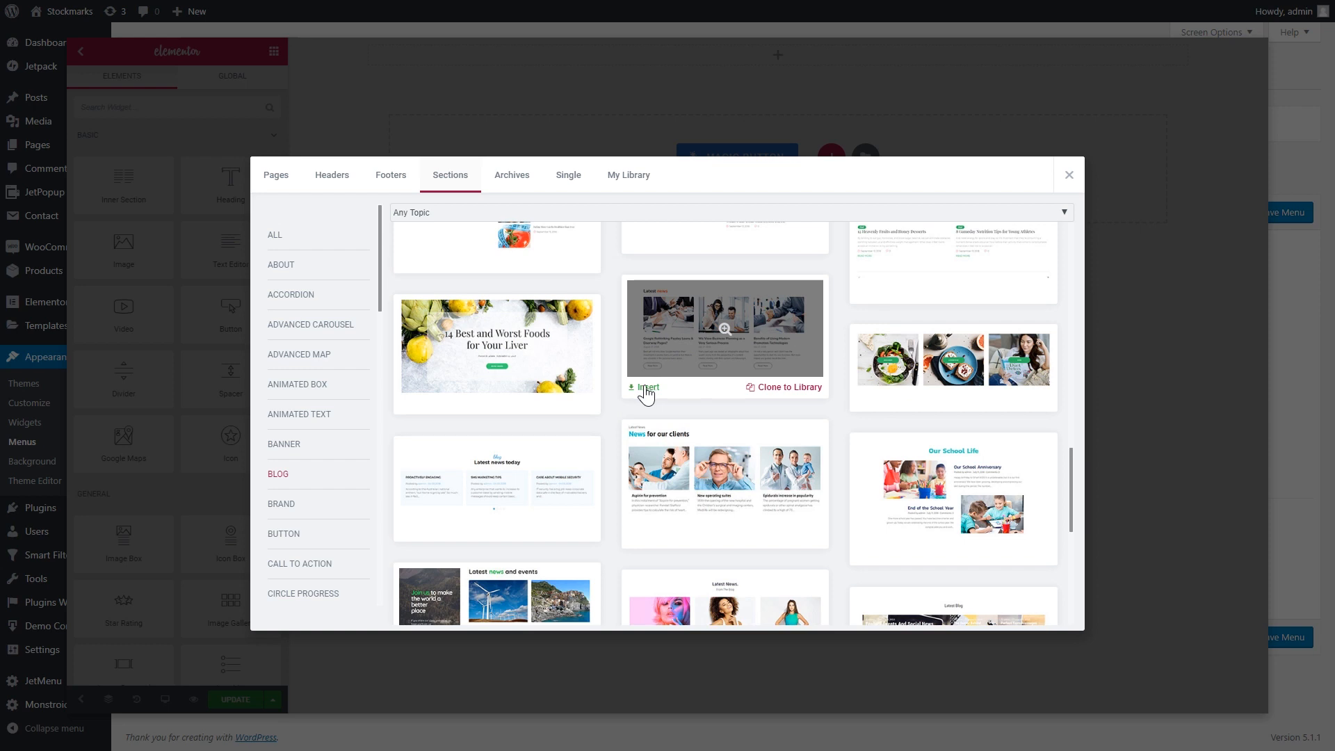
{"action": "left_click", "coordinate": [738, 327]}
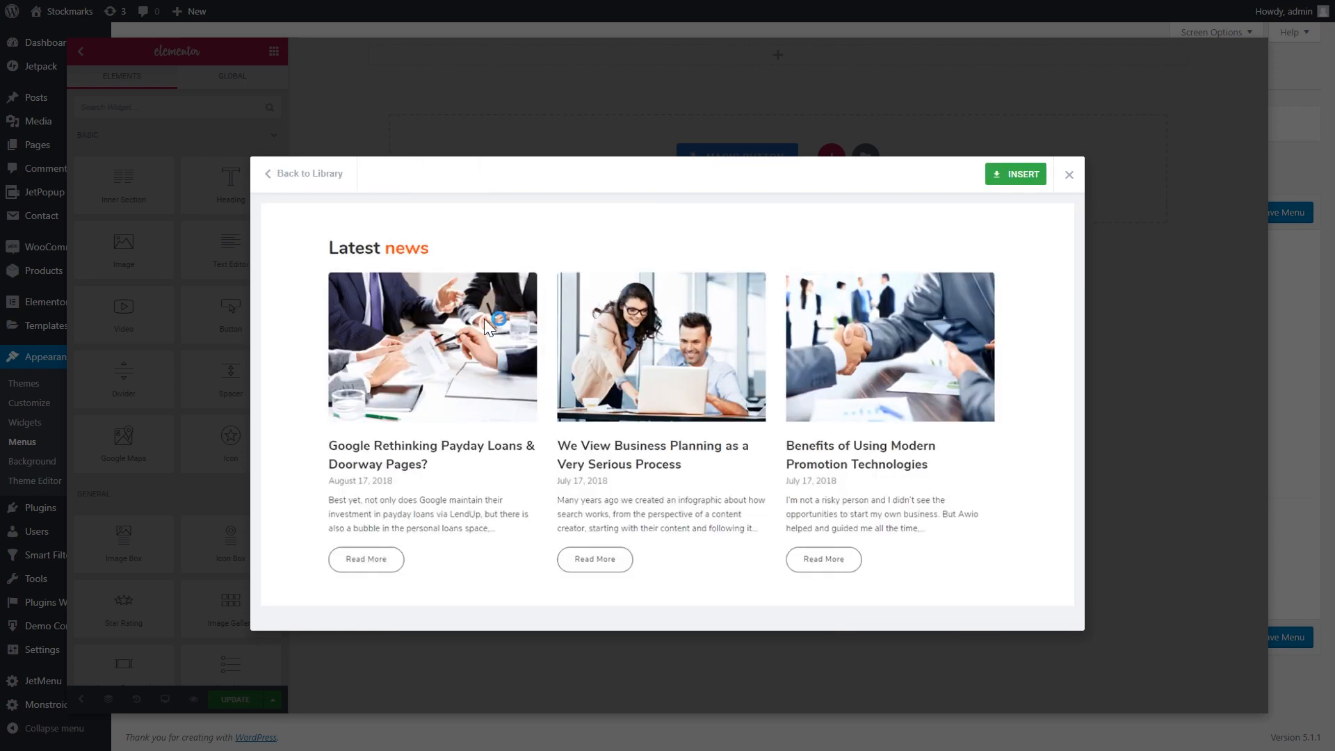
{"action": "left_click", "coordinate": [1017, 178]}
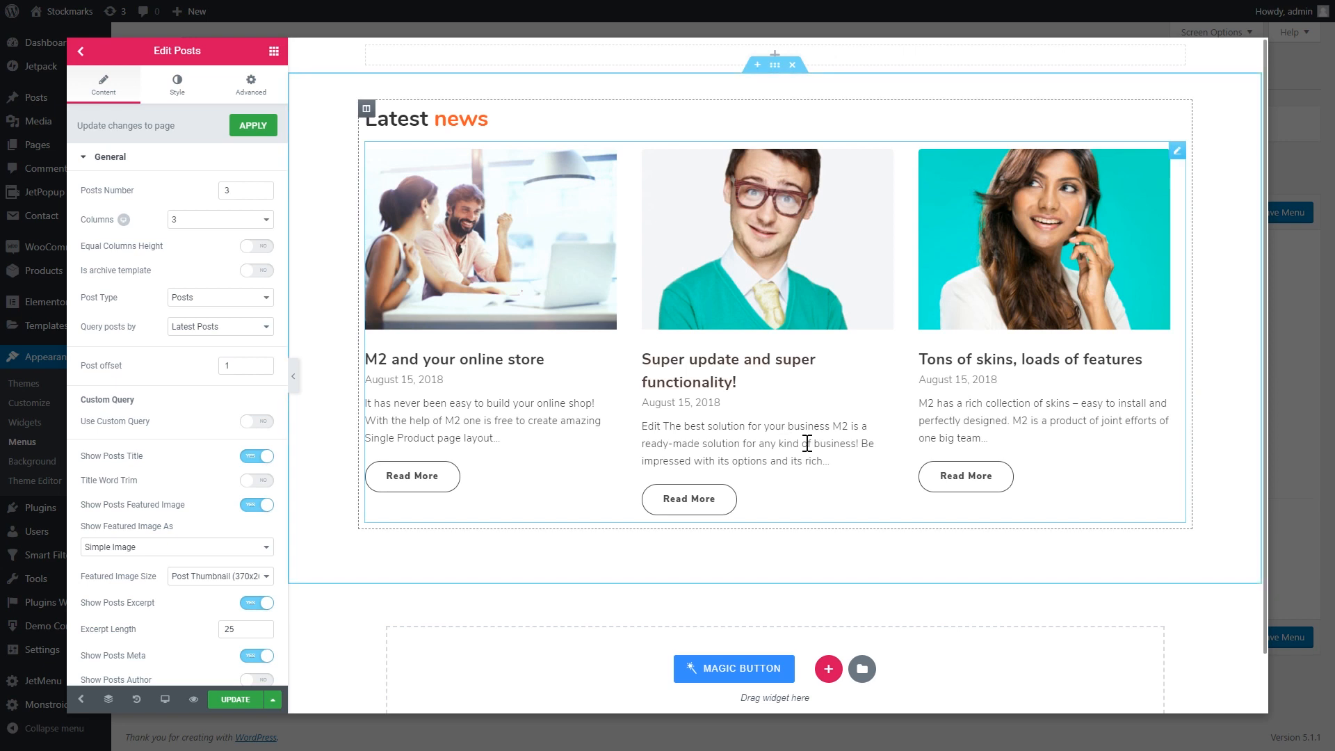
{"action": "right_click", "coordinate": [1179, 156]}
{"action": "left_click", "coordinate": [1163, 353]}
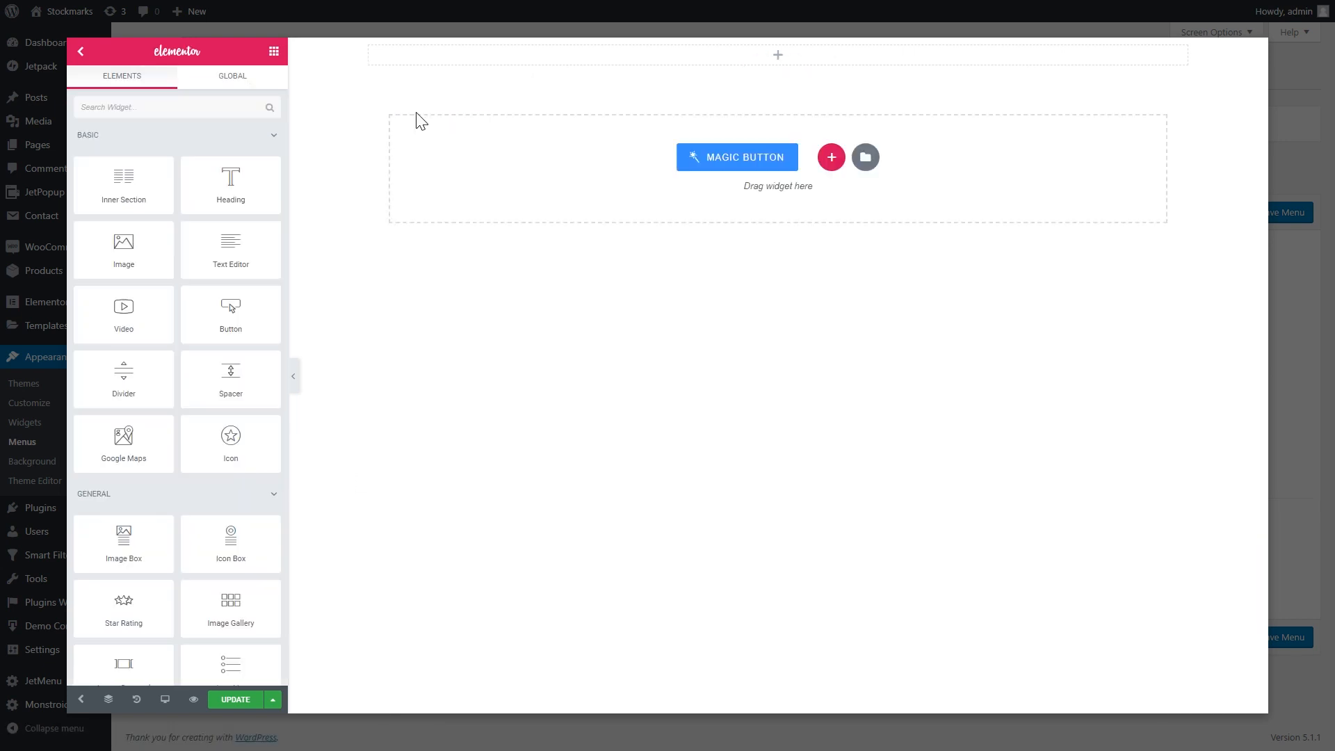
- Insert the four-column Jet Posts Grid block from the Elementor template library into the Blog mega menu content
{"action": "left_click", "coordinate": [865, 152]}
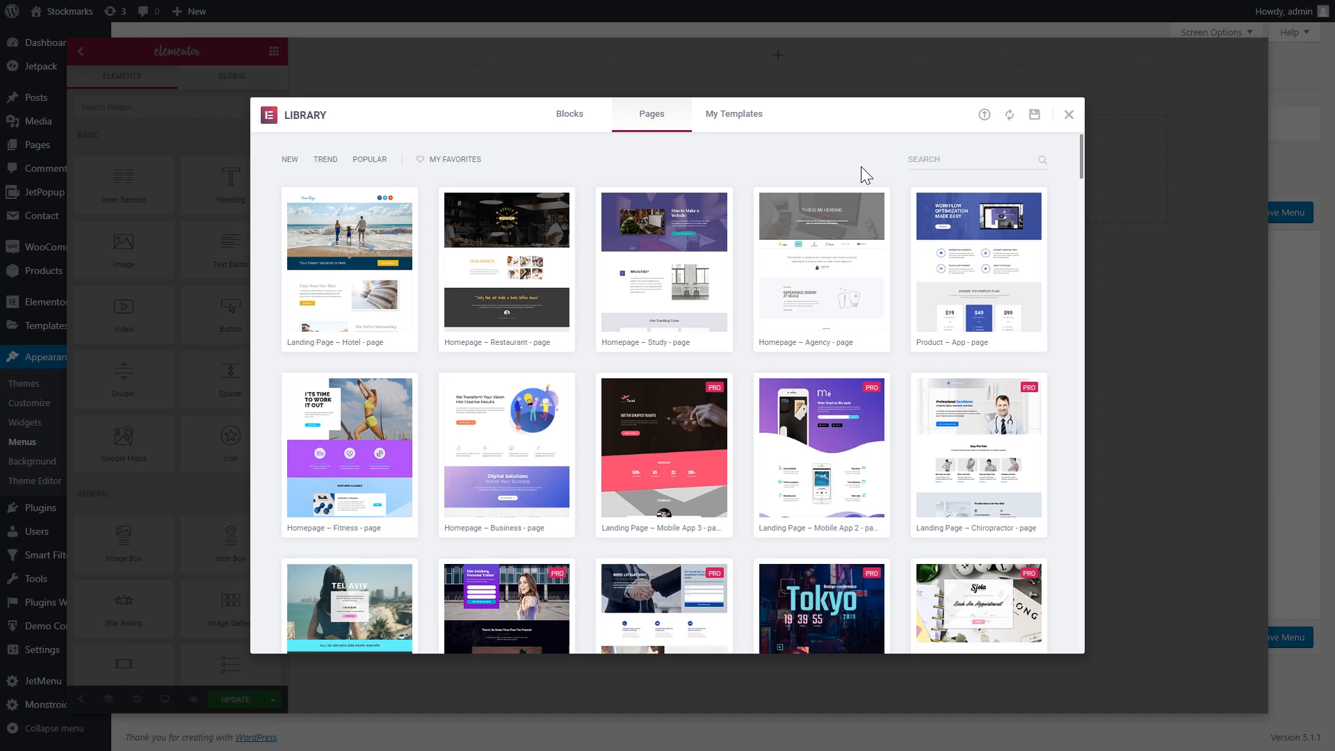
{"action": "left_click", "coordinate": [564, 124]}
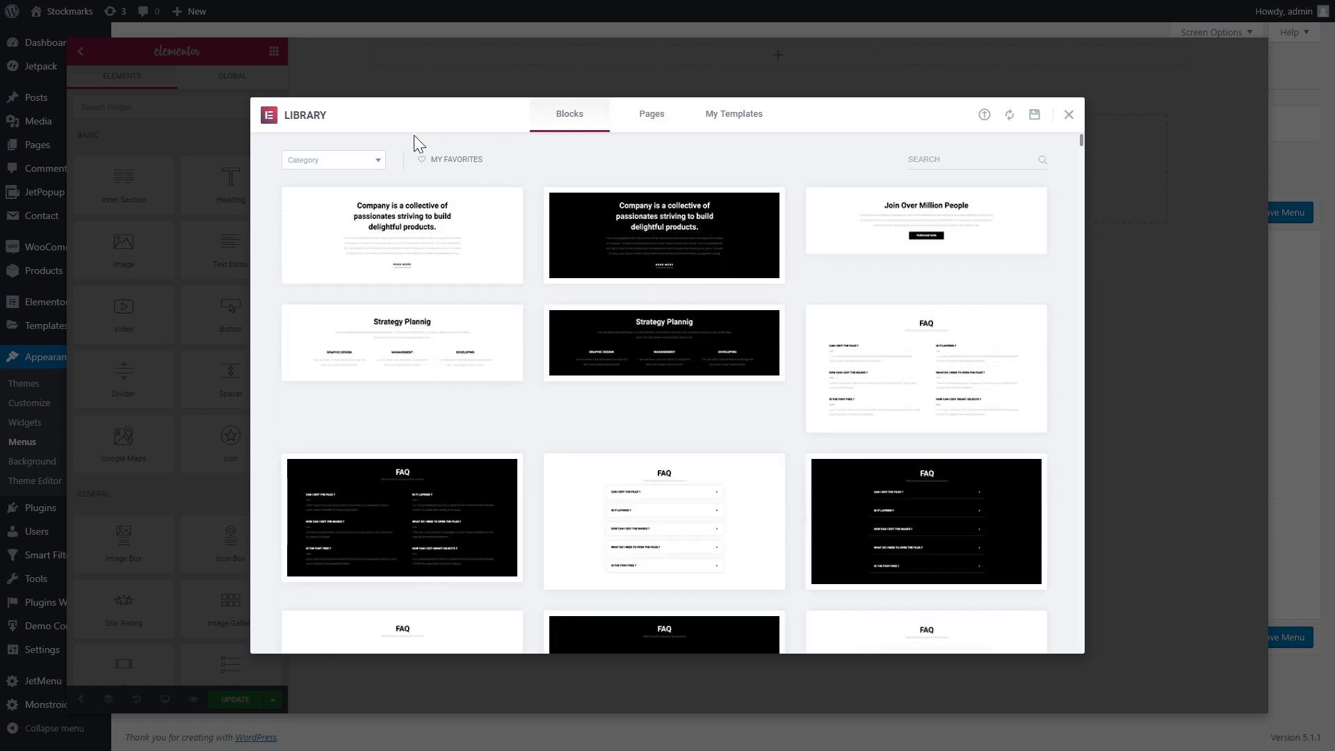
{"action": "left_click", "coordinate": [373, 164]}
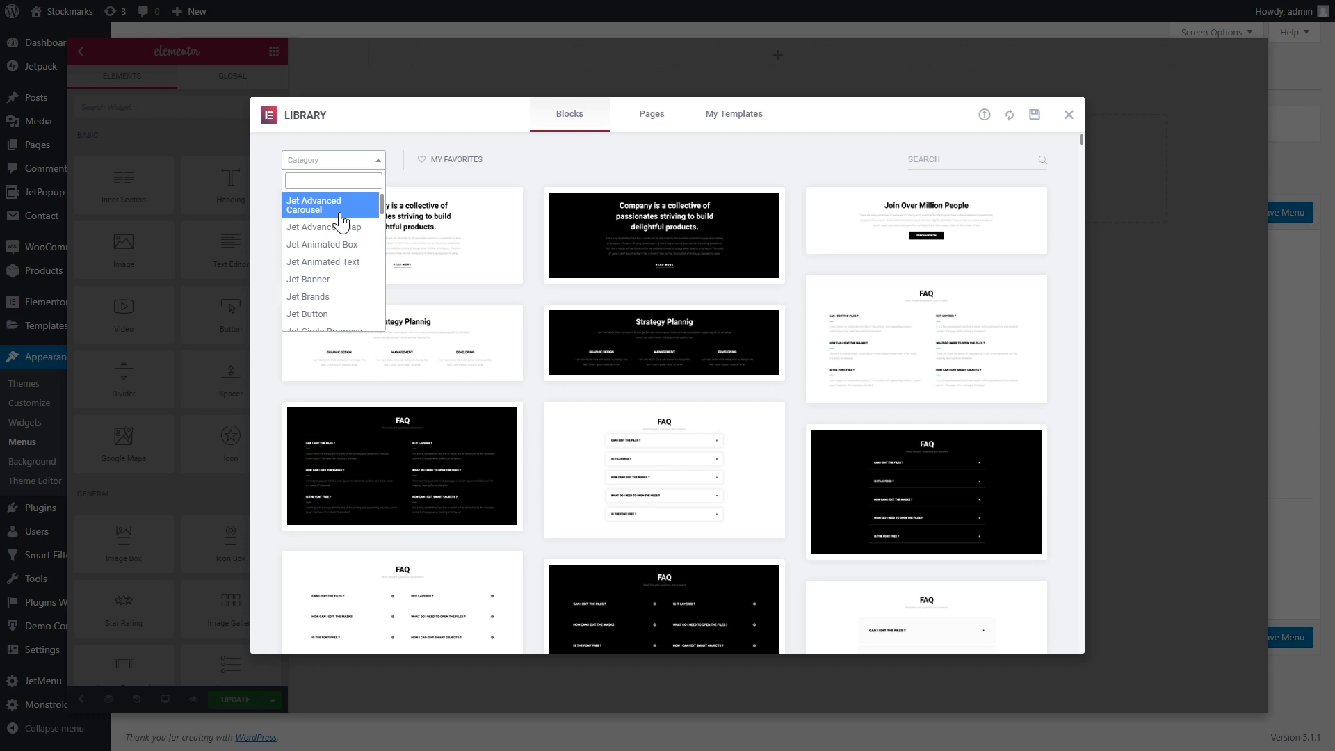
{"action": "scroll", "coordinate": [341, 229], "scroll_direction": "down", "scroll_amount": 3}
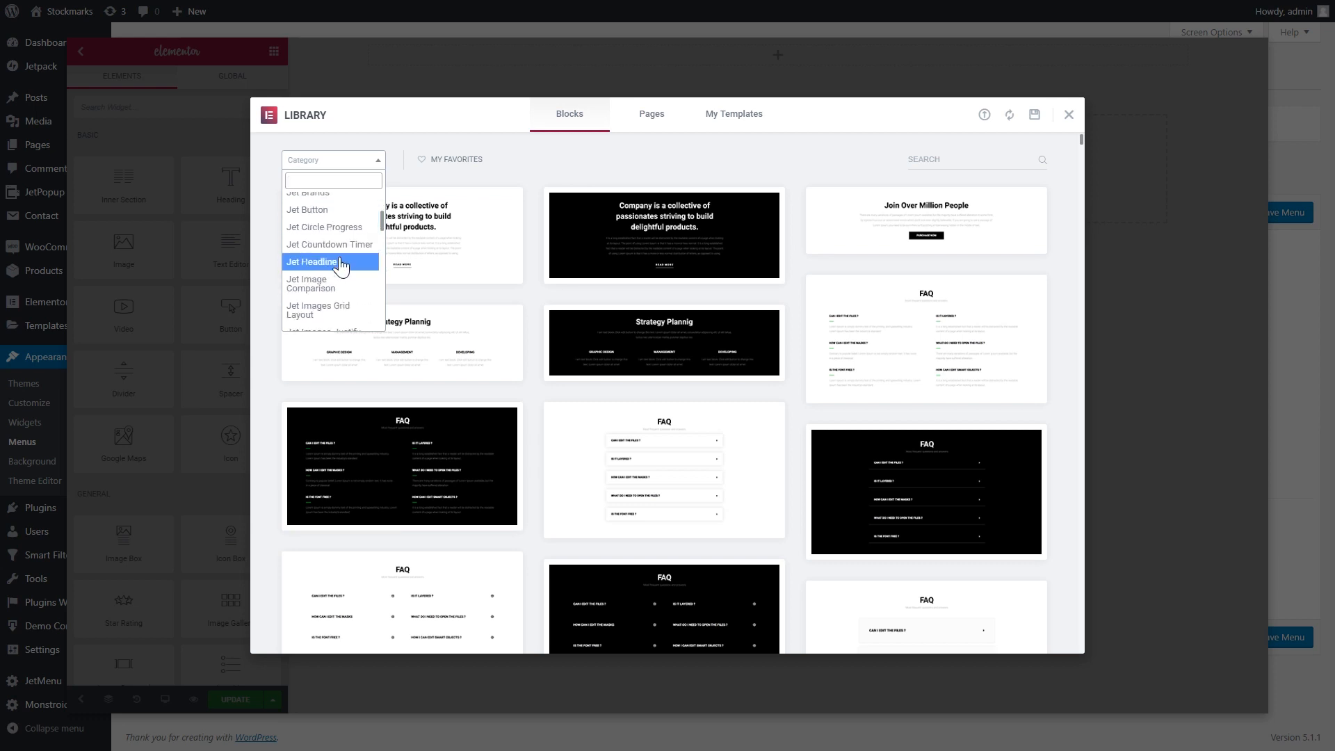
{"action": "scroll", "coordinate": [341, 266], "scroll_direction": "down", "scroll_amount": 3}
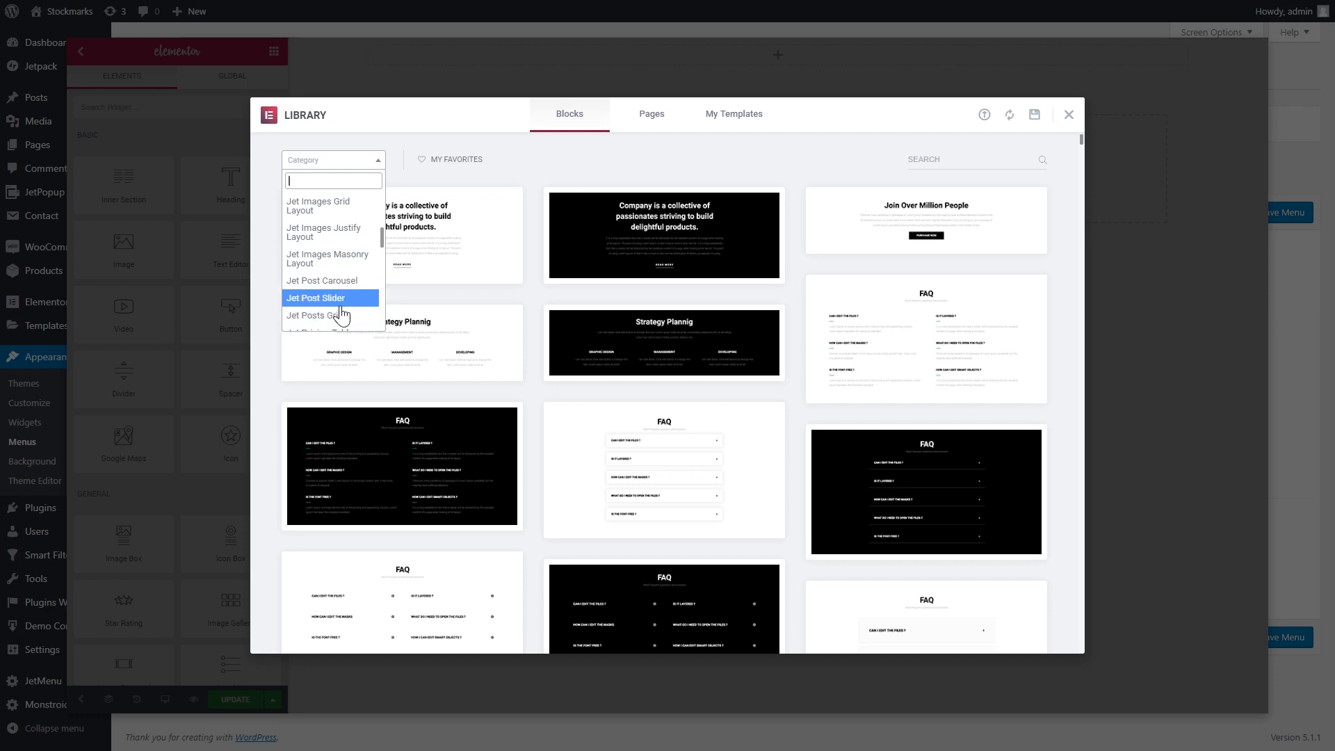
{"action": "left_click", "coordinate": [316, 318]}
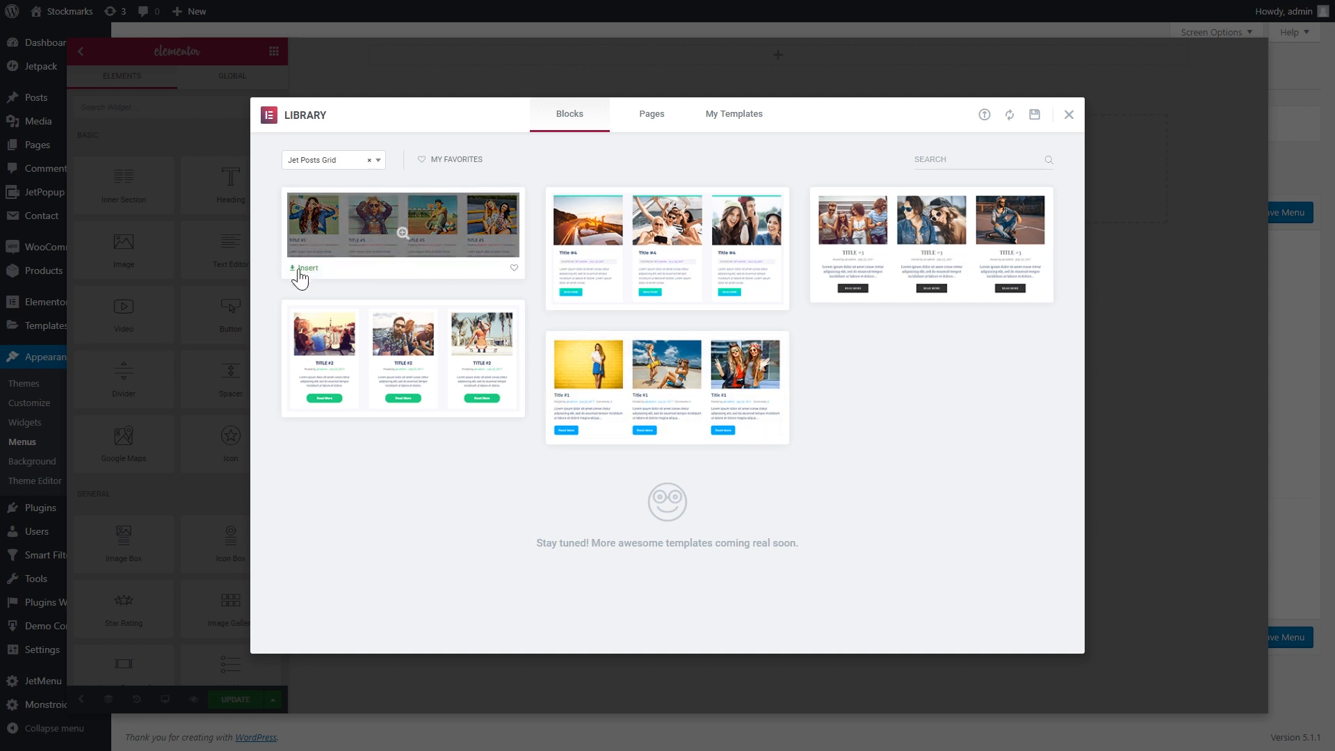
{"action": "left_click", "coordinate": [298, 268]}
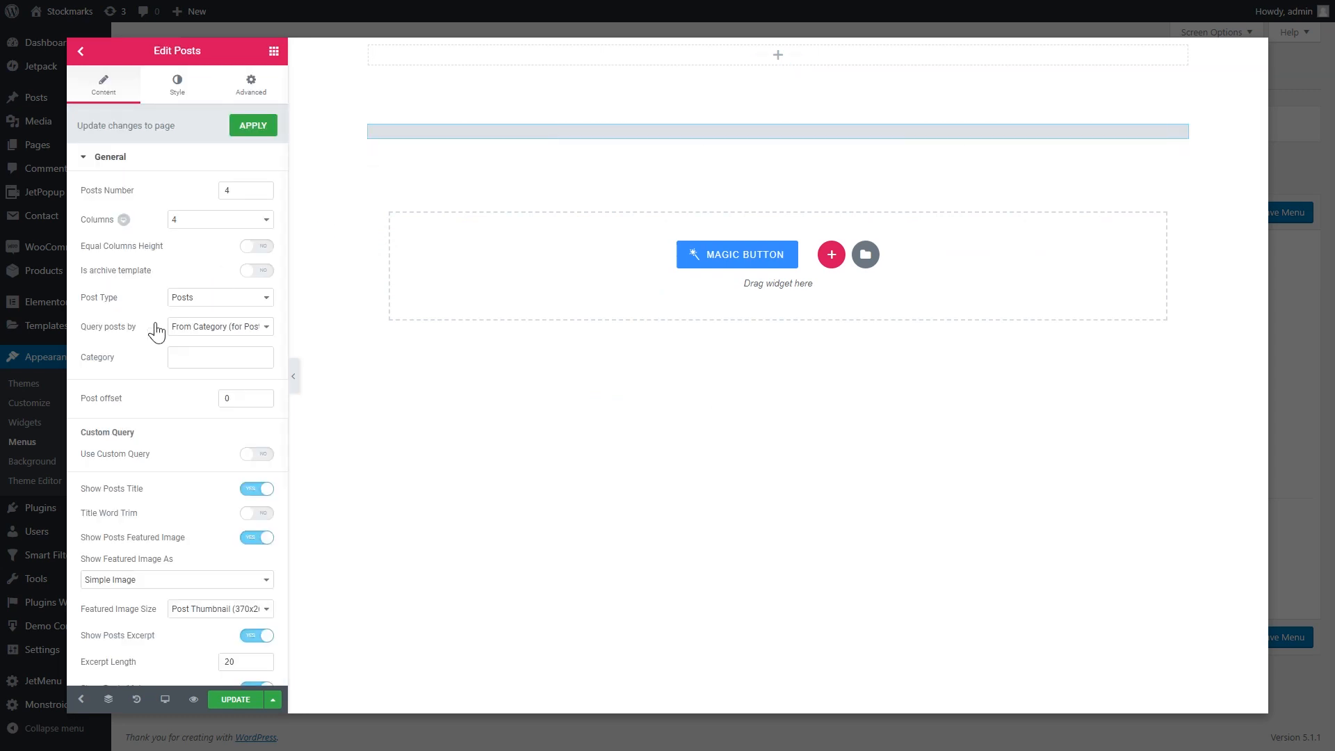
- Set the Posts widget to query Latest Posts with a post offset of 1
{"action": "left_click", "coordinate": [185, 335]}
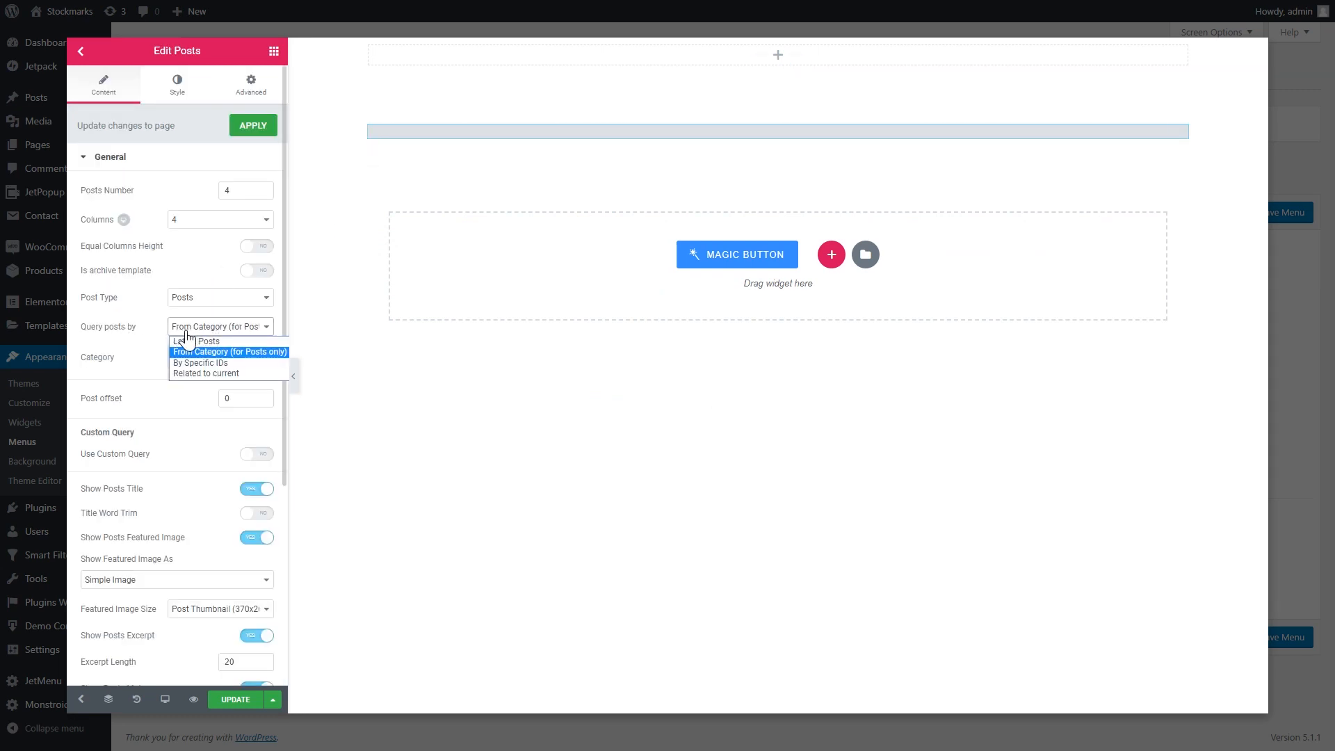
{"action": "left_click", "coordinate": [133, 353]}
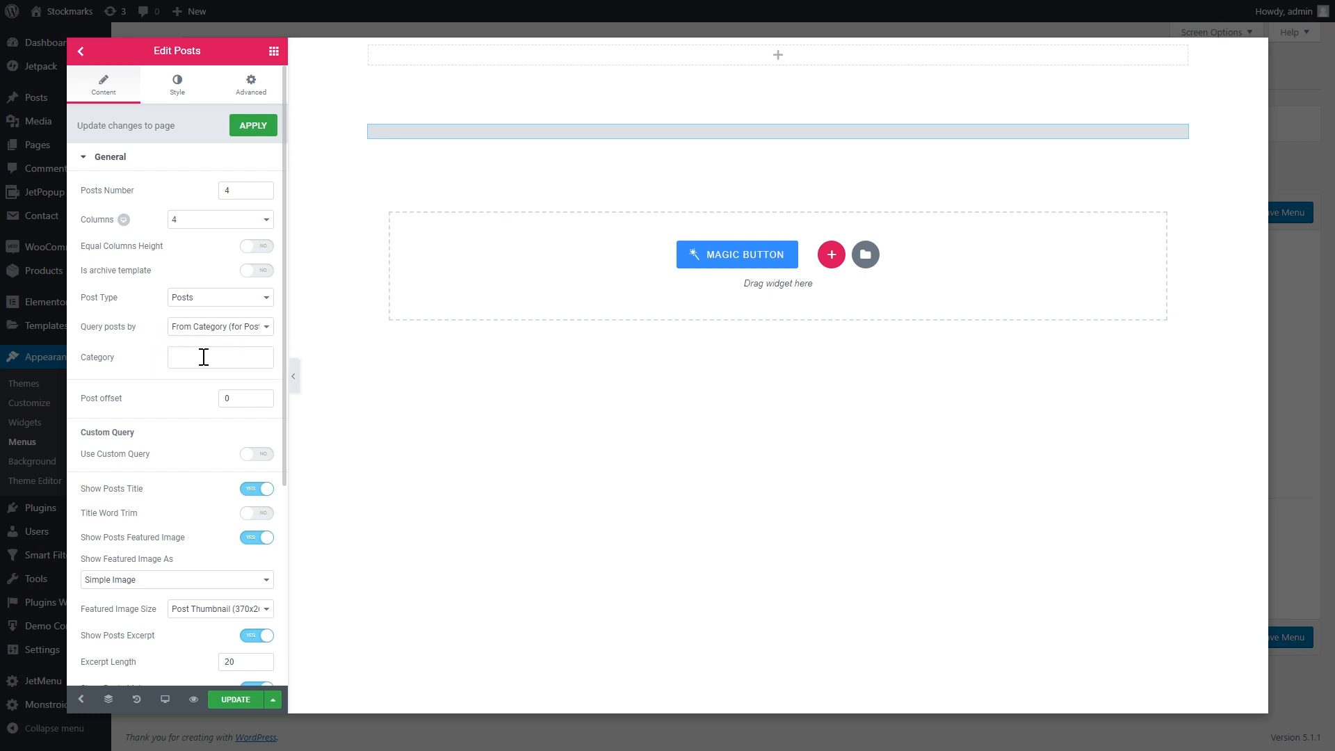
{"action": "left_click", "coordinate": [216, 336]}
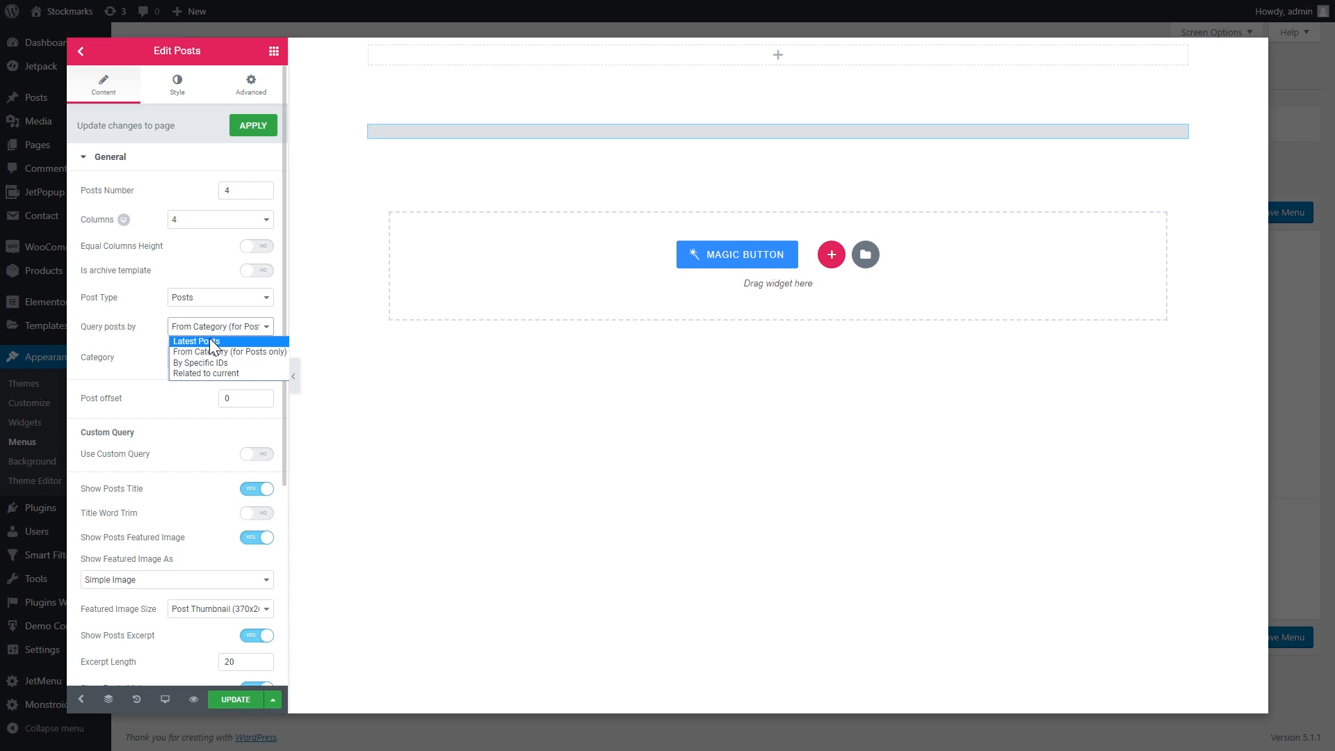
{"action": "left_click", "coordinate": [195, 343]}
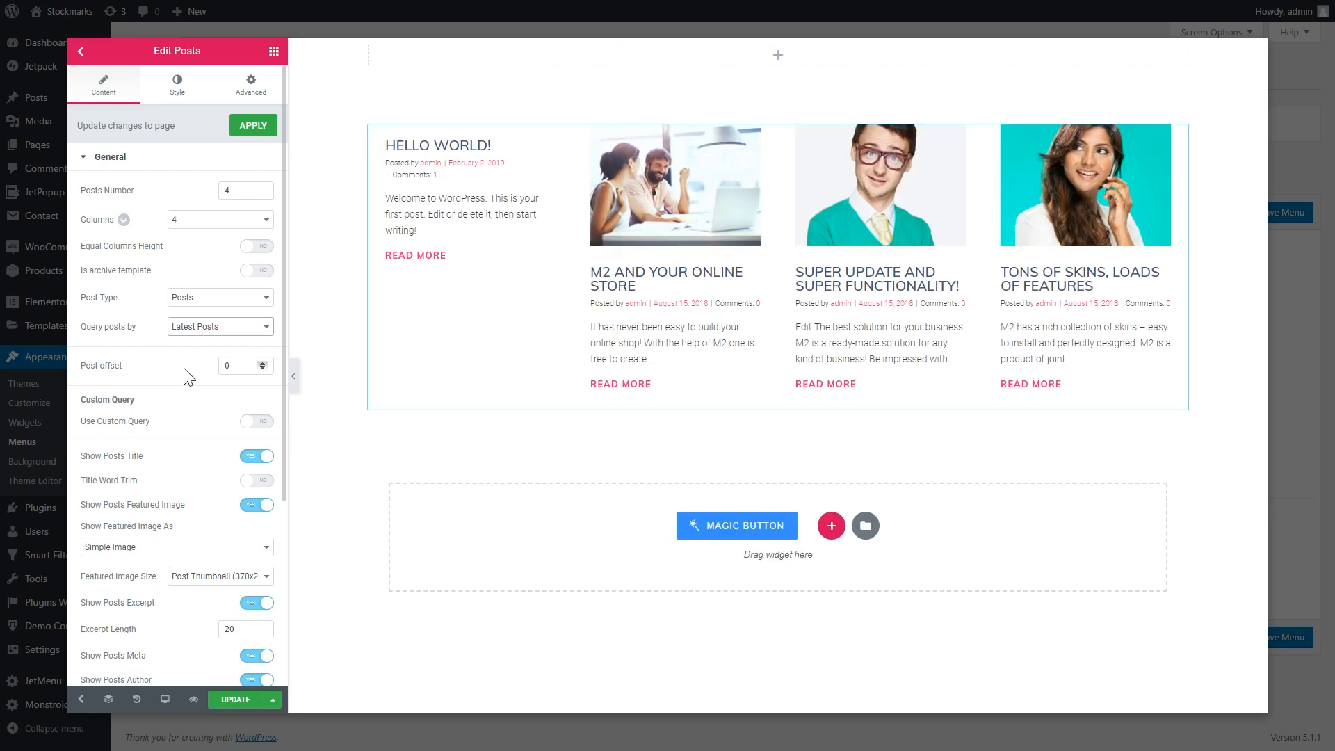
{"action": "left_click", "coordinate": [263, 363]}
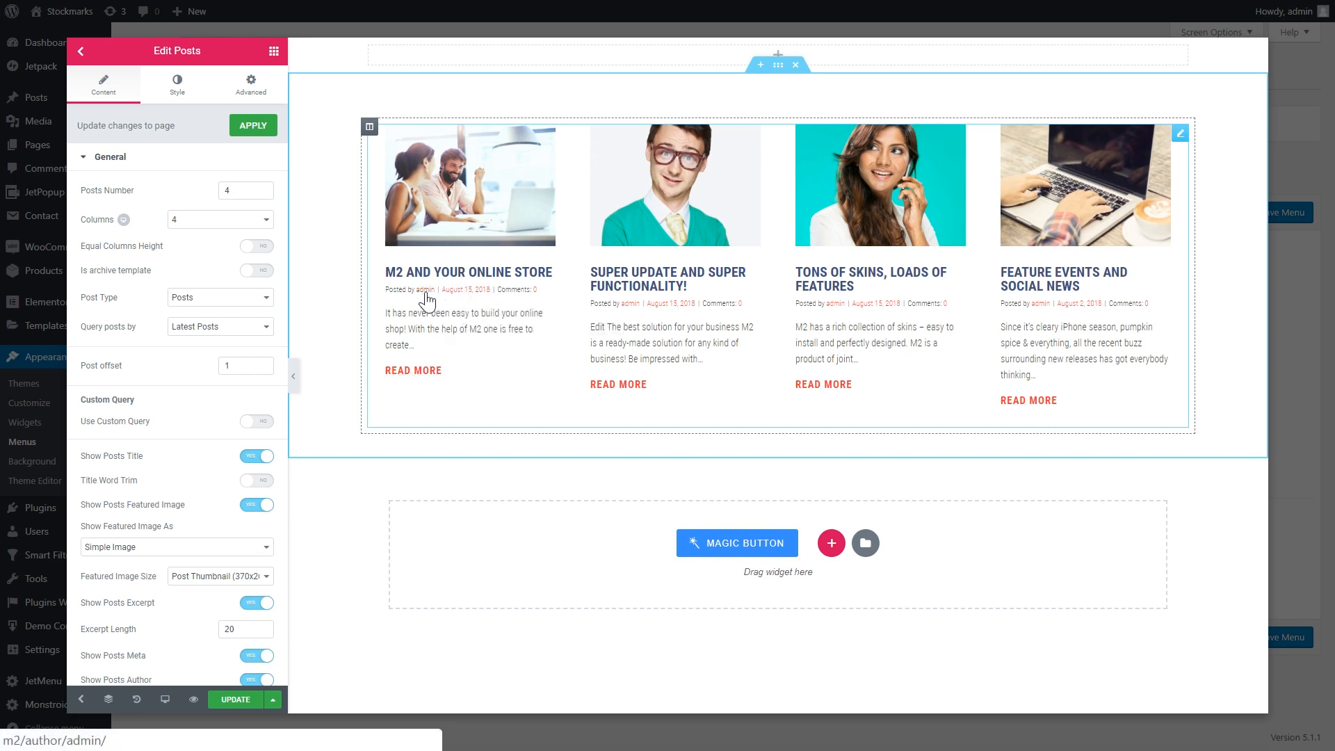
- Give the posts section a classic background in white
{"action": "left_click", "coordinate": [798, 55]}
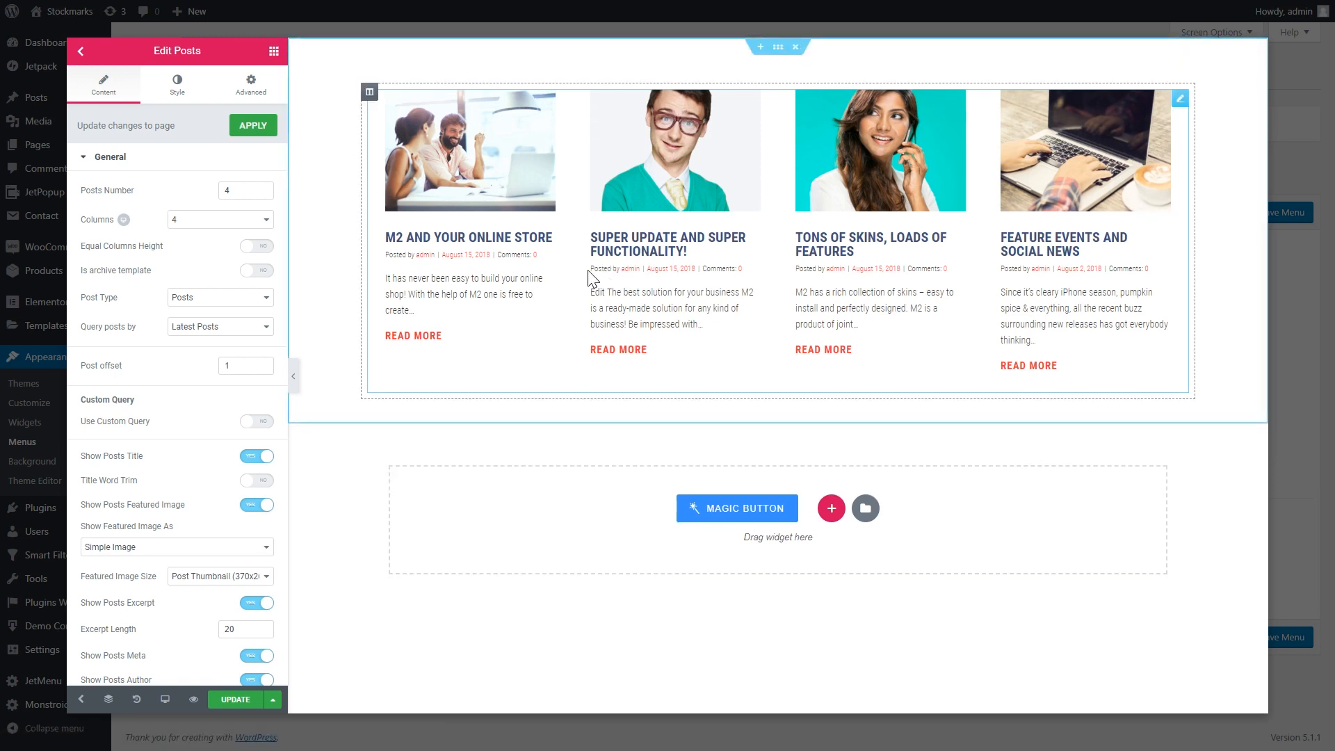
{"action": "left_click", "coordinate": [778, 49]}
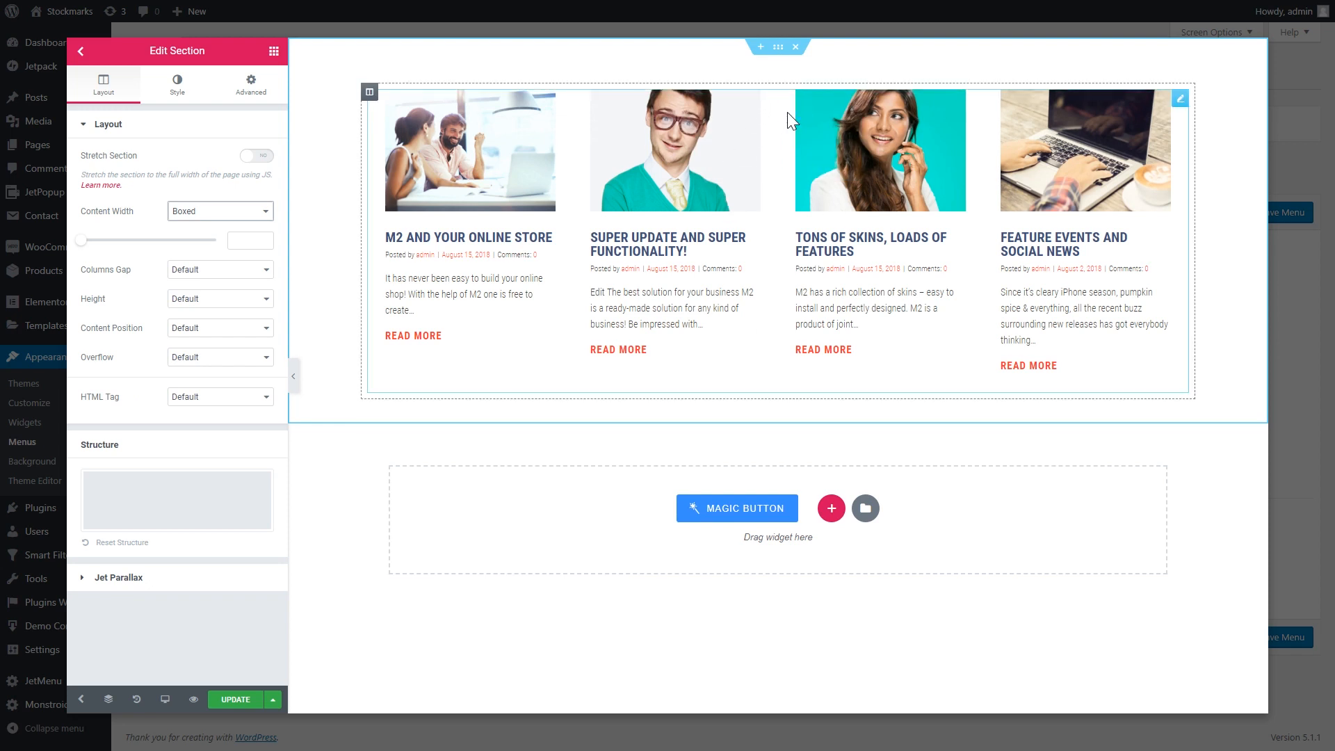
{"action": "left_click", "coordinate": [779, 54]}
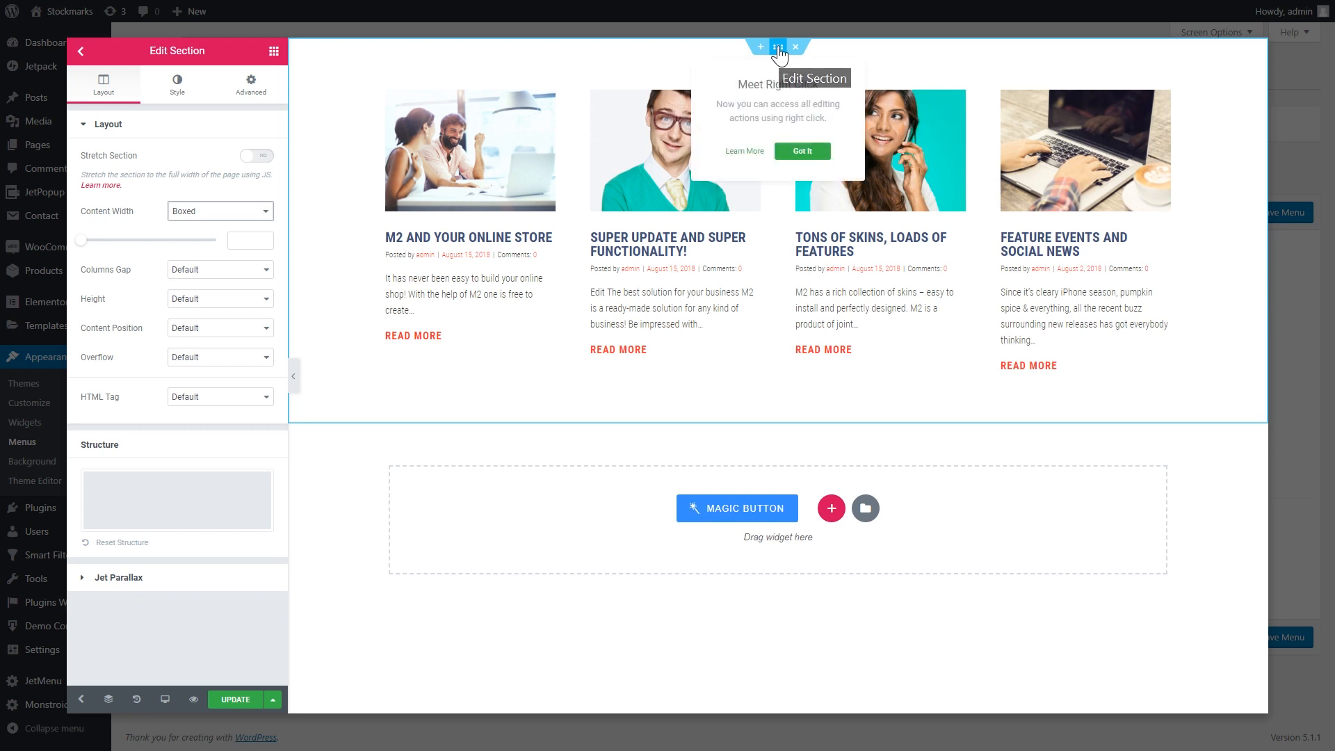
{"action": "left_click", "coordinate": [176, 97]}
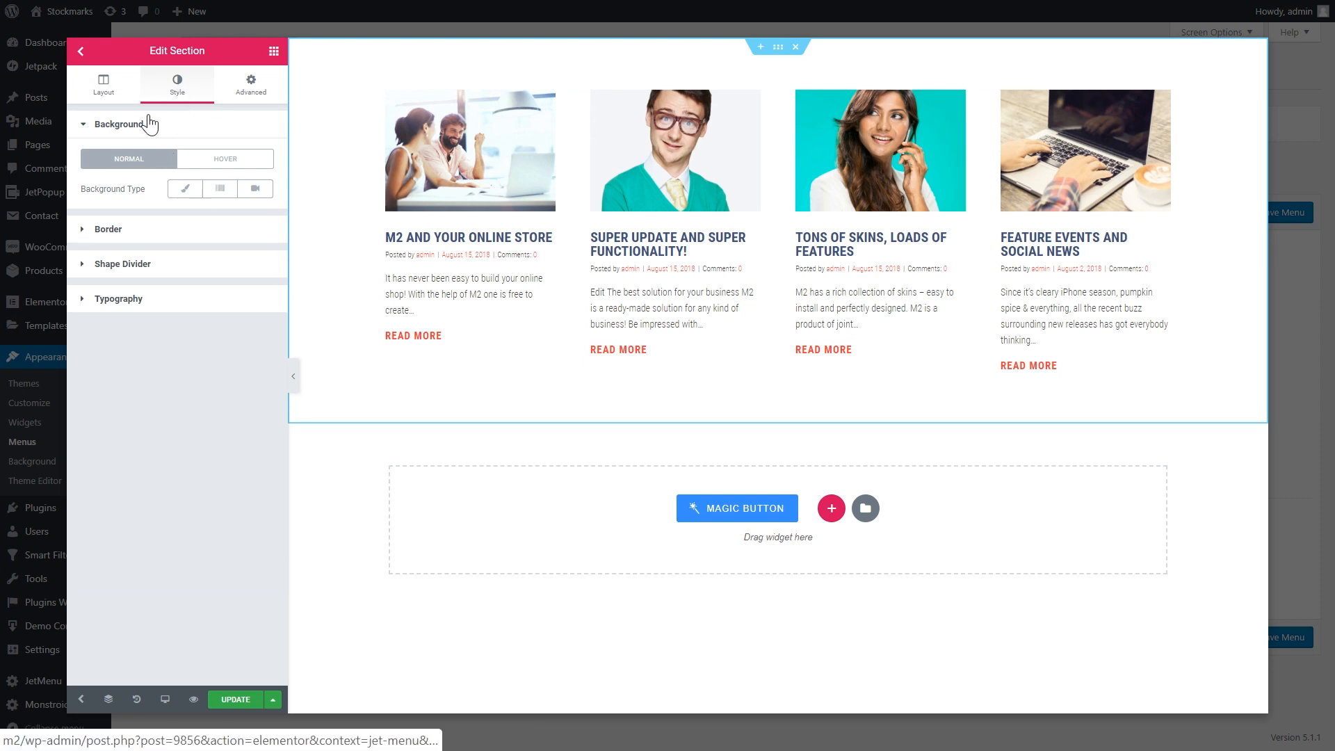
{"action": "left_click", "coordinate": [184, 188]}
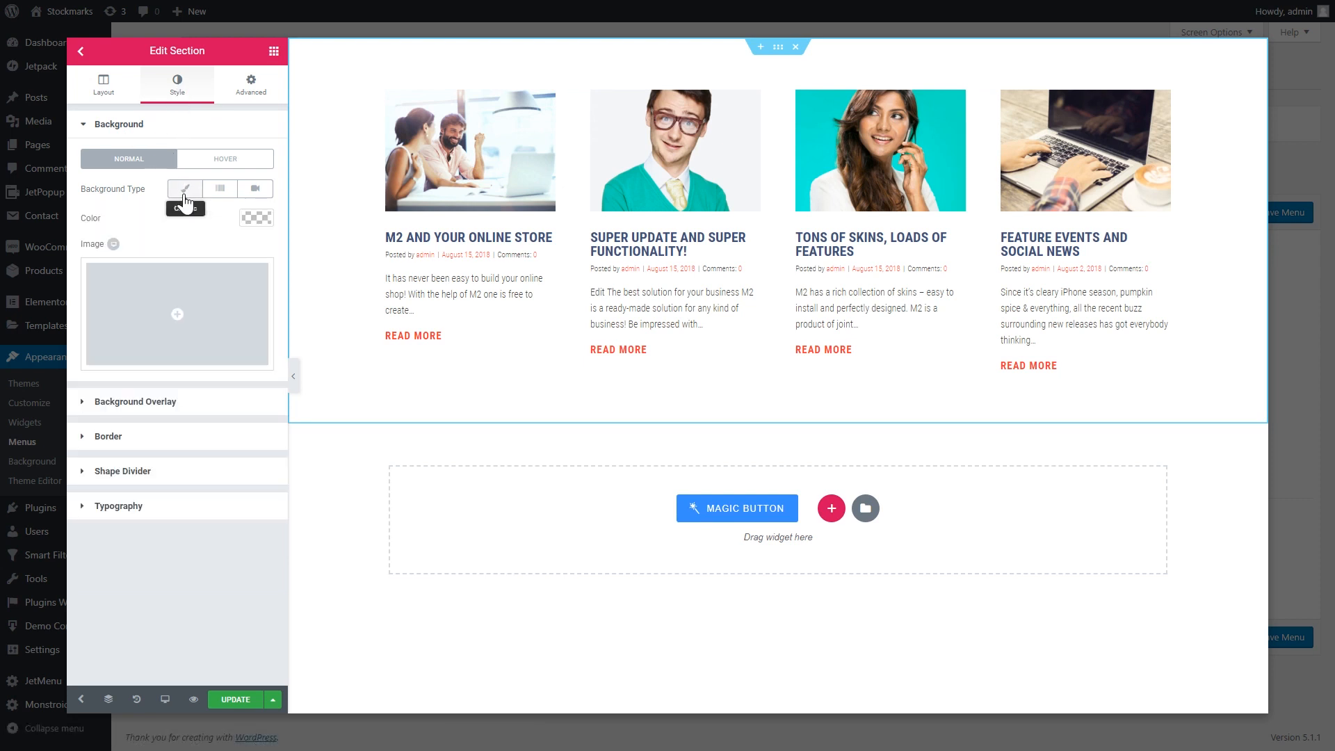
{"action": "left_click", "coordinate": [260, 216]}
{"action": "left_click", "coordinate": [222, 381]}
{"action": "left_click", "coordinate": [230, 238]}
{"action": "left_click", "coordinate": [578, 280]}
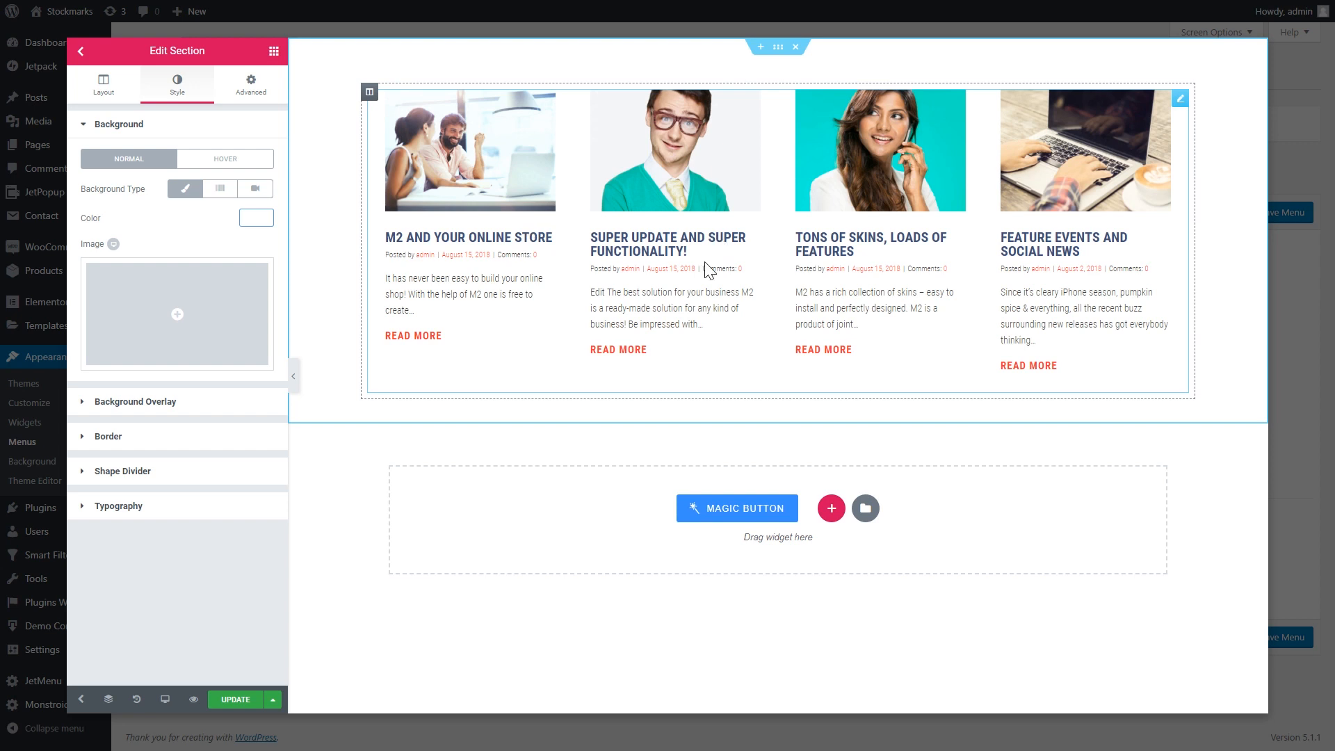
- Add a centered heading "Latest Posts" above the posts grid
{"action": "left_click", "coordinate": [487, 77]}
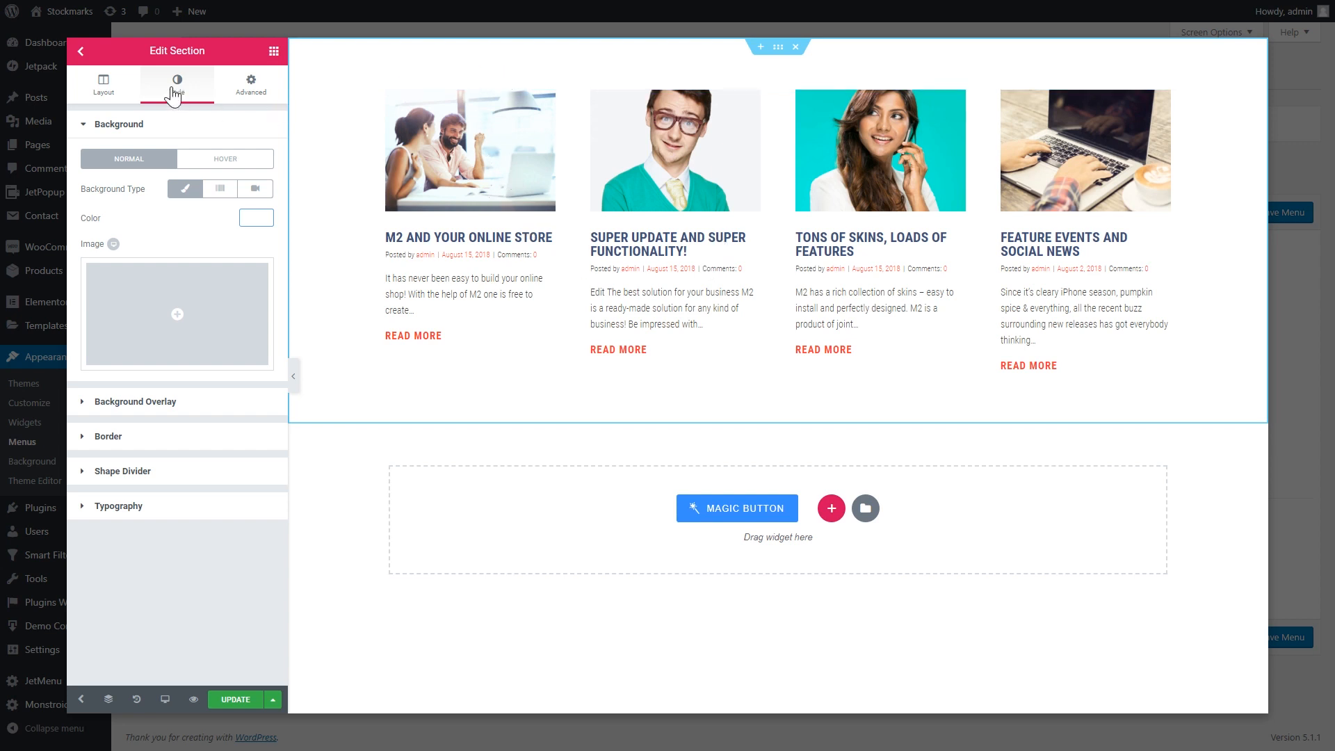
{"action": "left_click", "coordinate": [273, 51]}
{"action": "left_click_drag", "start_coordinate": [231, 184], "coordinate": [473, 90]}
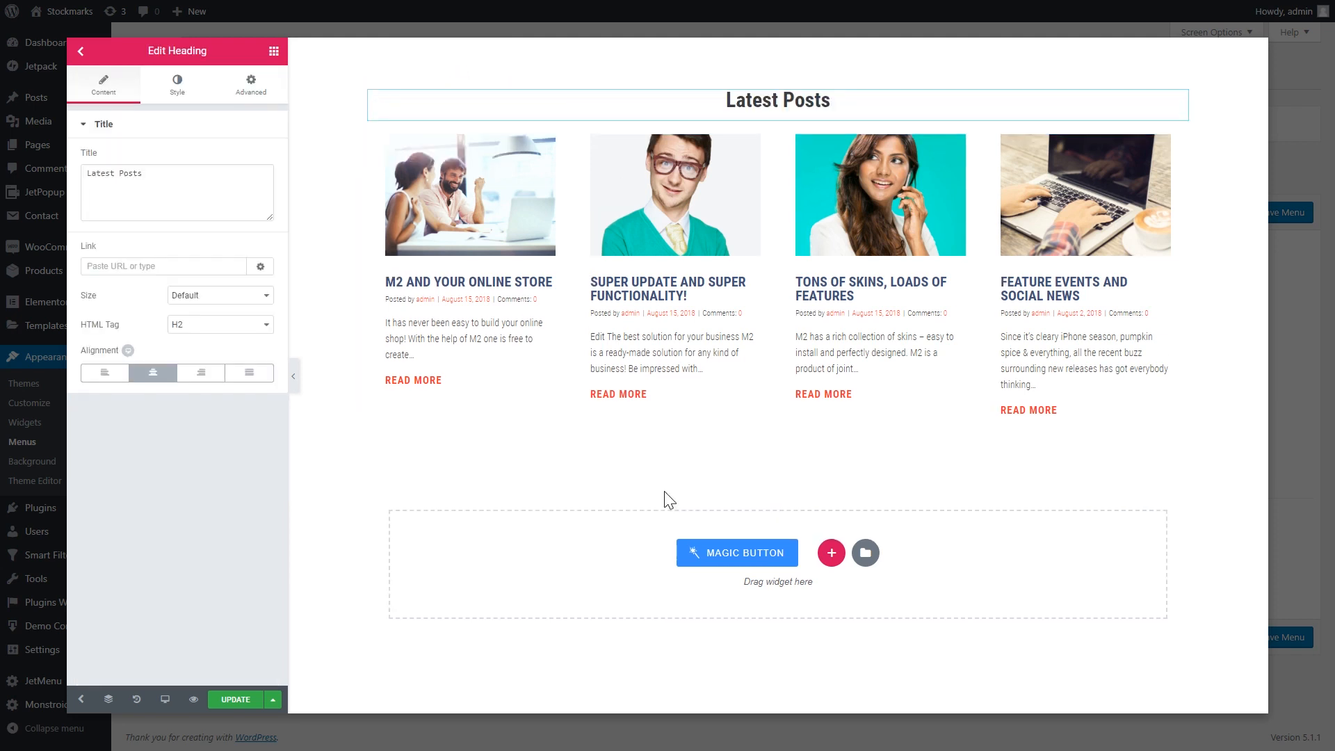
{"action": "left_click", "coordinate": [665, 492]}
- Update the Blog mega menu content, then save and close the Blog item's settings
{"action": "left_click", "coordinate": [307, 643]}
{"action": "left_click", "coordinate": [236, 701]}
{"action": "left_click", "coordinate": [81, 701]}
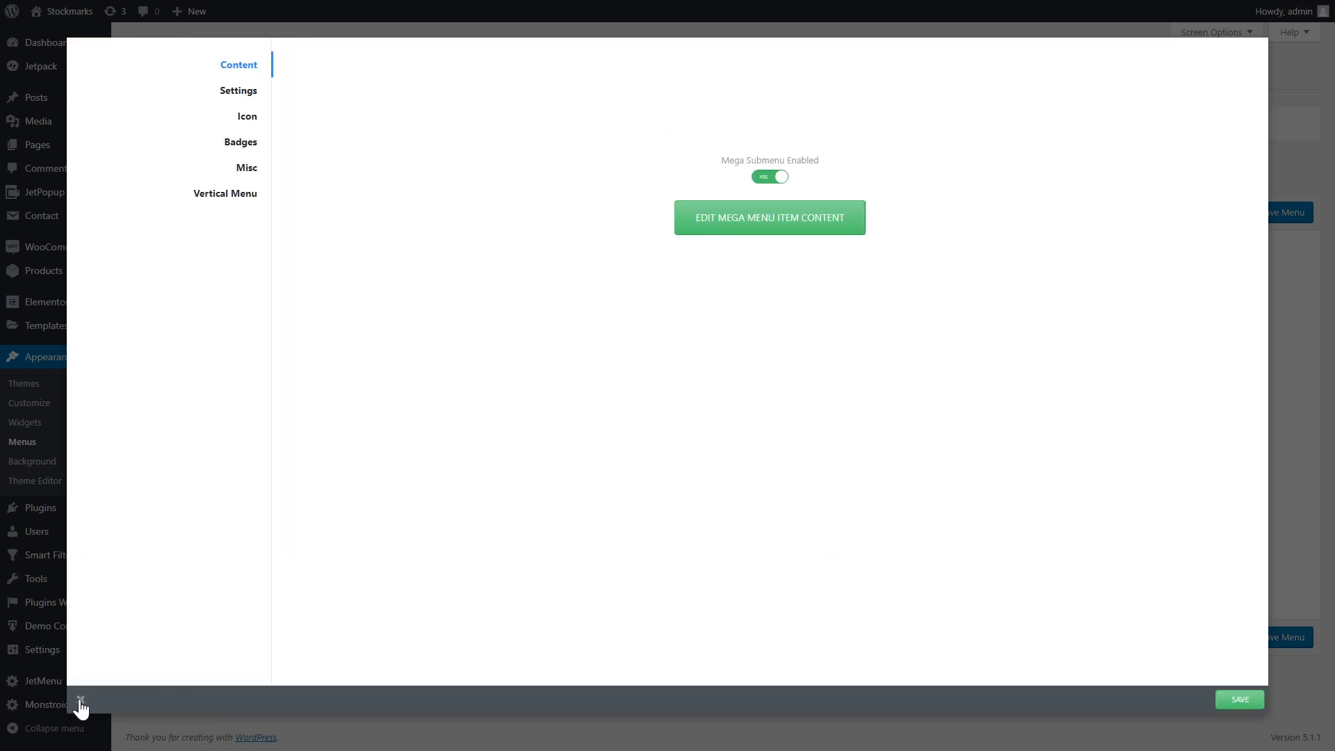
{"action": "left_click", "coordinate": [927, 501]}
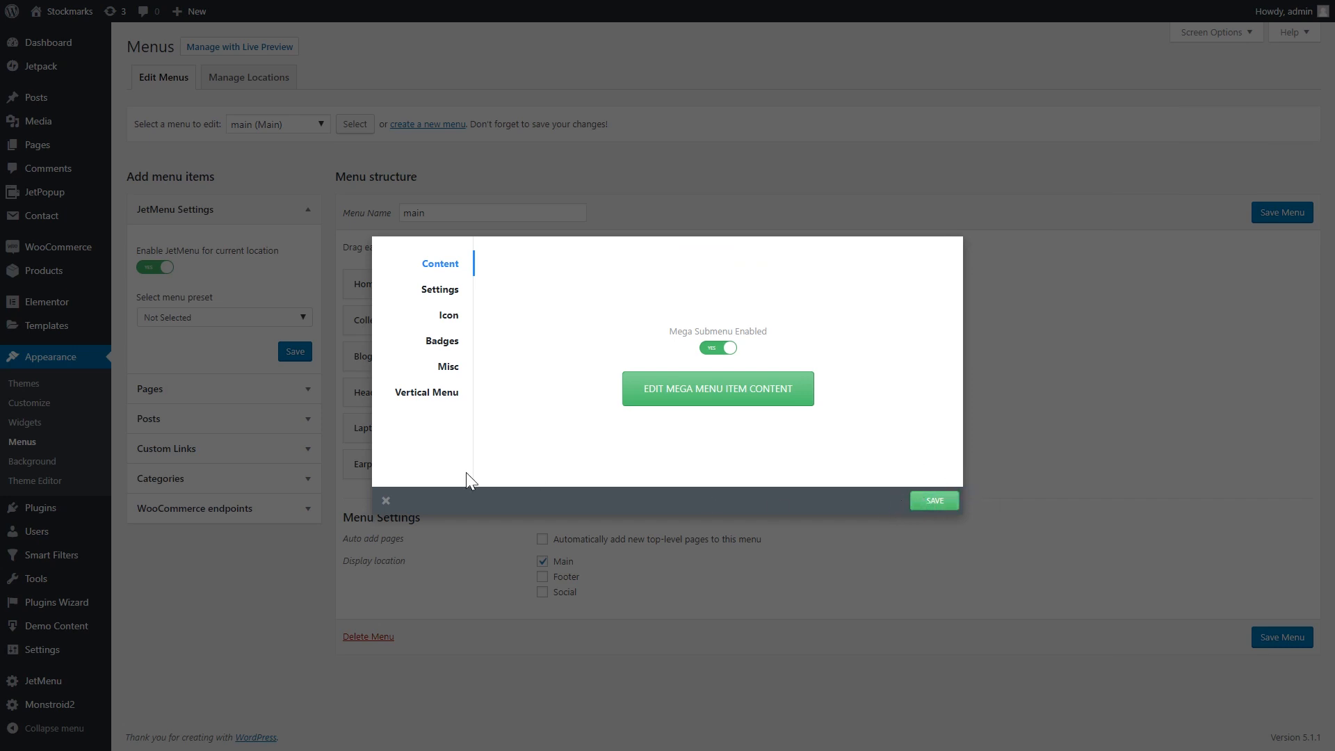
{"action": "left_click", "coordinate": [386, 500]}
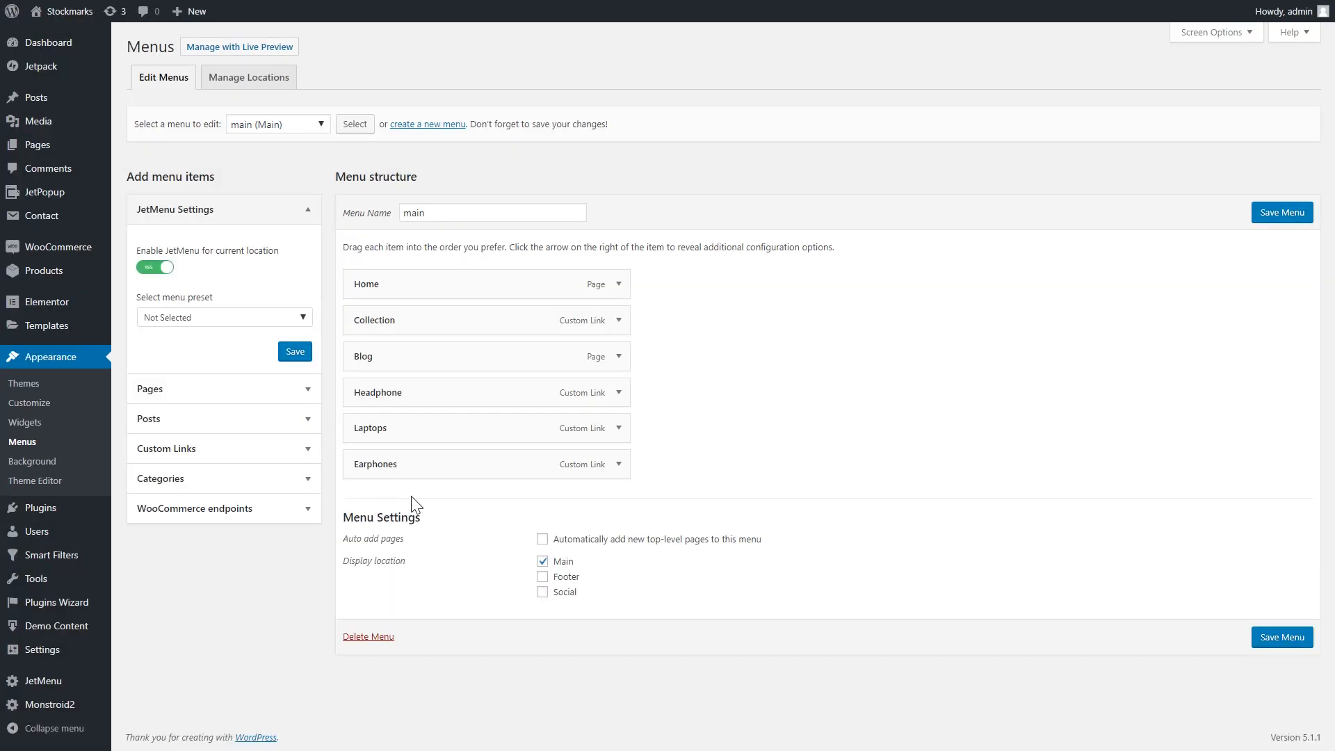
- Save the main menu and check the Blog item's mega menu on the Stockmarks home page
{"action": "left_click", "coordinate": [1281, 216]}
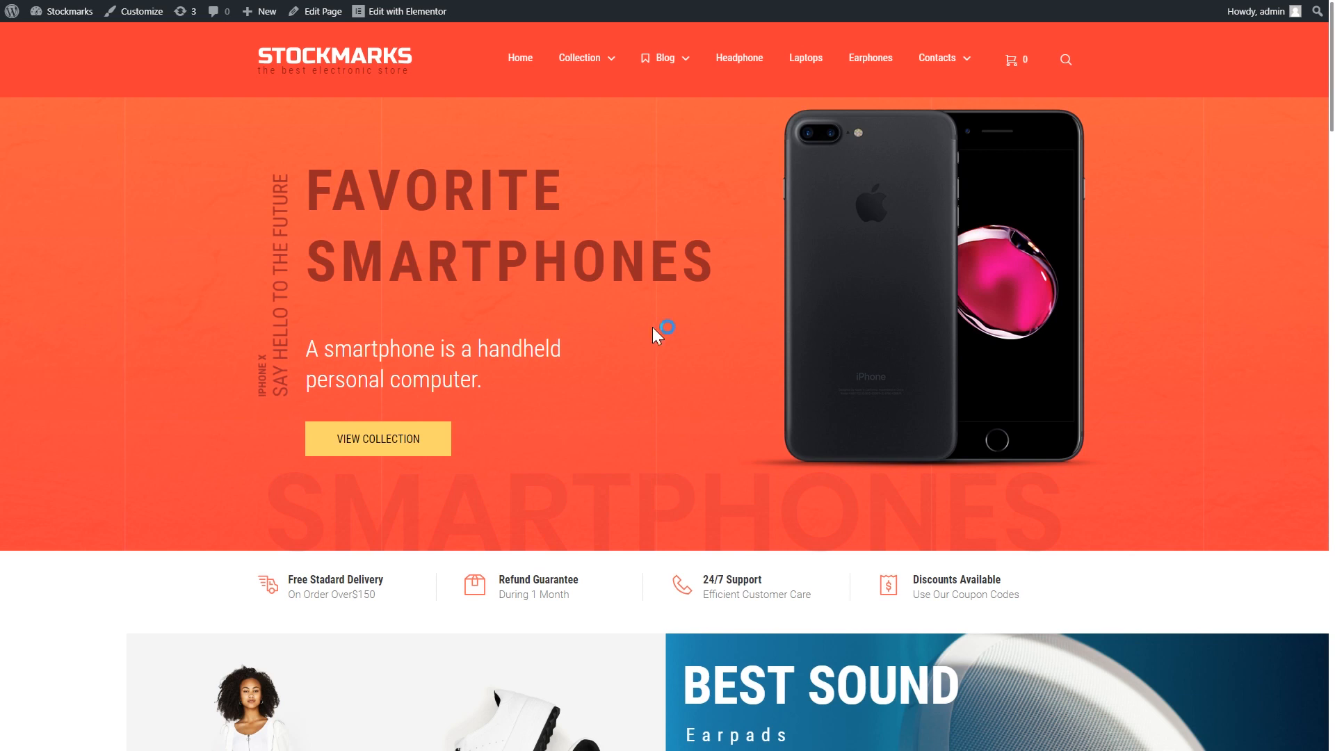
{"action": "mouse_move", "coordinate": [662, 70]}
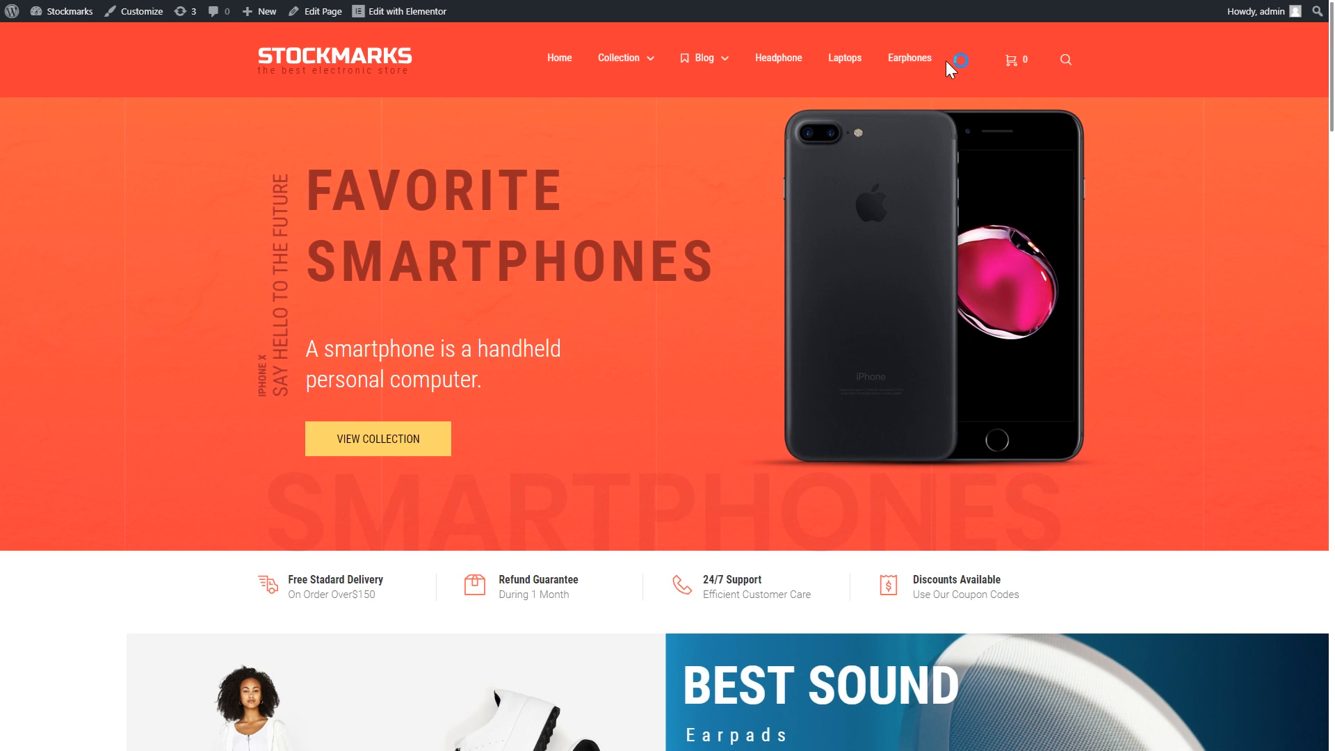
- Check the Blog mega menu's "Latest Posts" heading and posts on the Stockmarks home page
{"action": "mouse_move", "coordinate": [722, 62]}
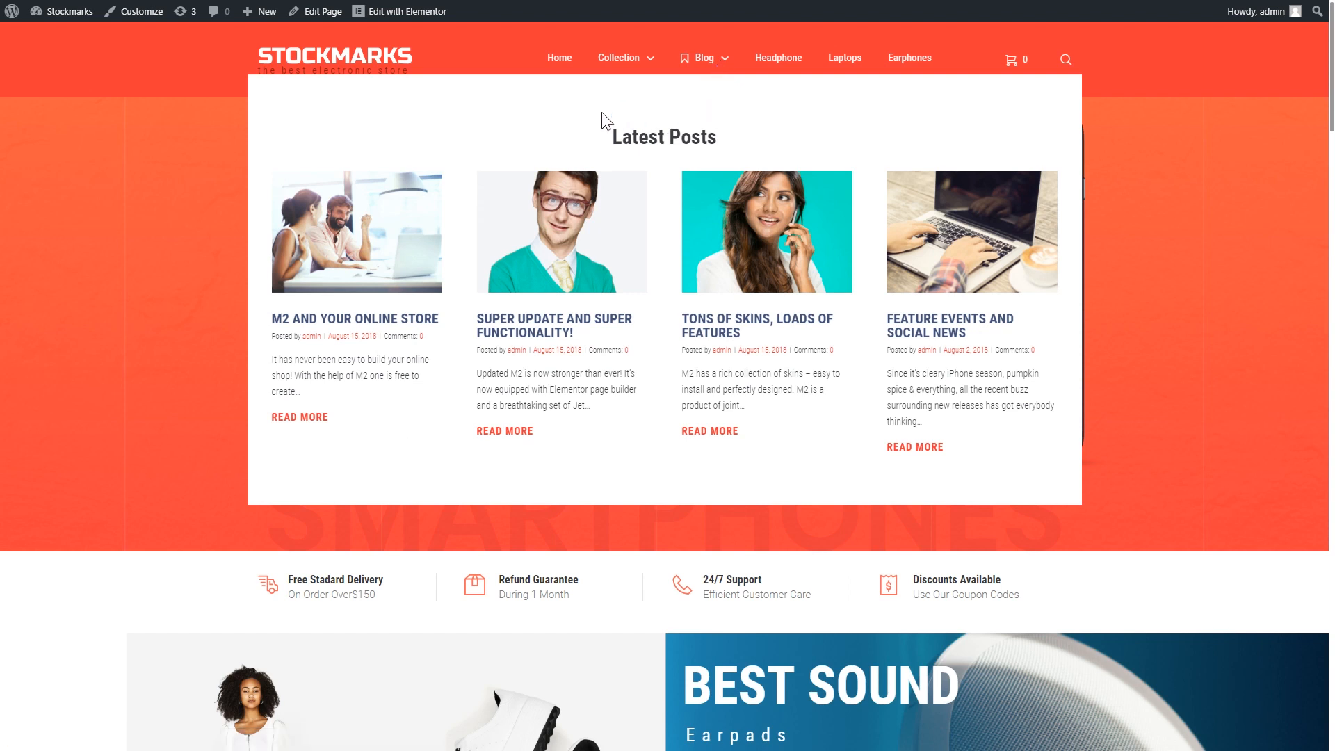
{"action": "left_click_drag", "start_coordinate": [611, 136], "coordinate": [726, 144]}
{"action": "left_click", "coordinate": [688, 137]}
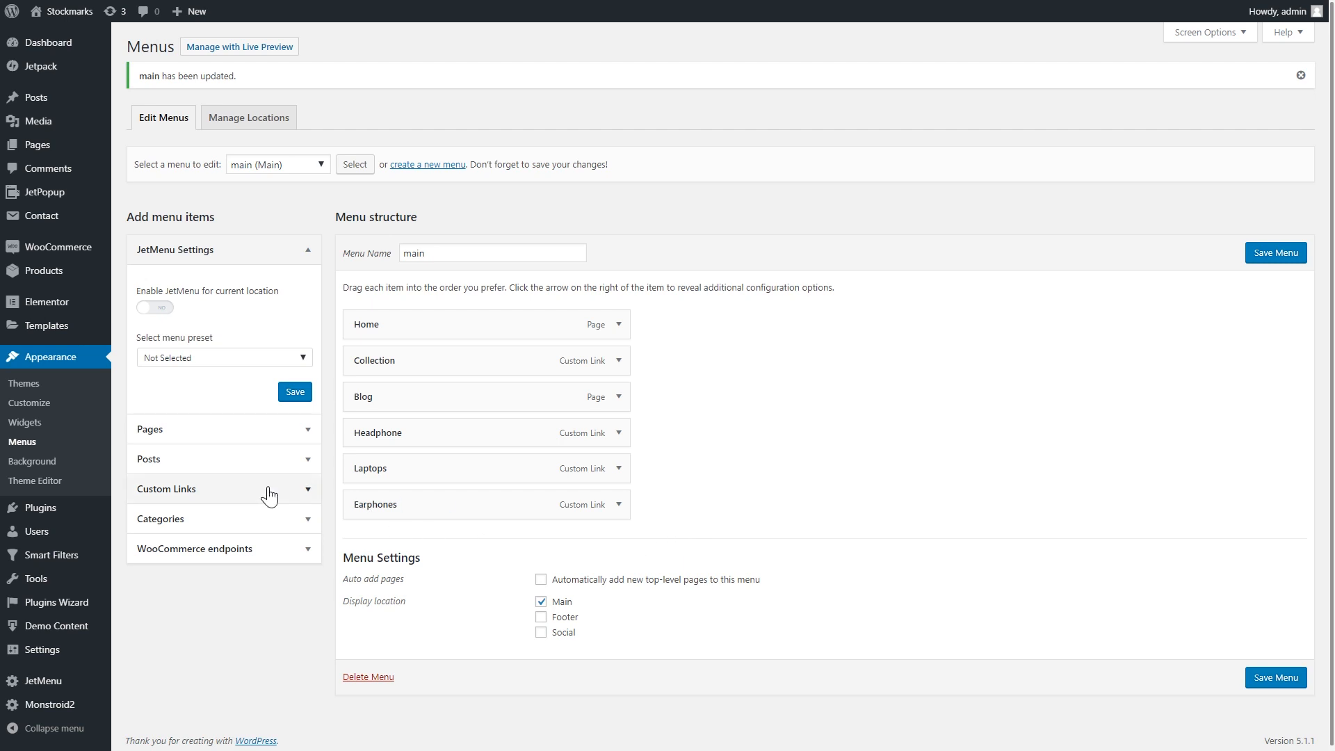
- Add the Contact page to the main menu structure
{"action": "left_click", "coordinate": [304, 429]}
{"action": "scroll", "coordinate": [262, 424], "scroll_direction": "down", "scroll_amount": 3}
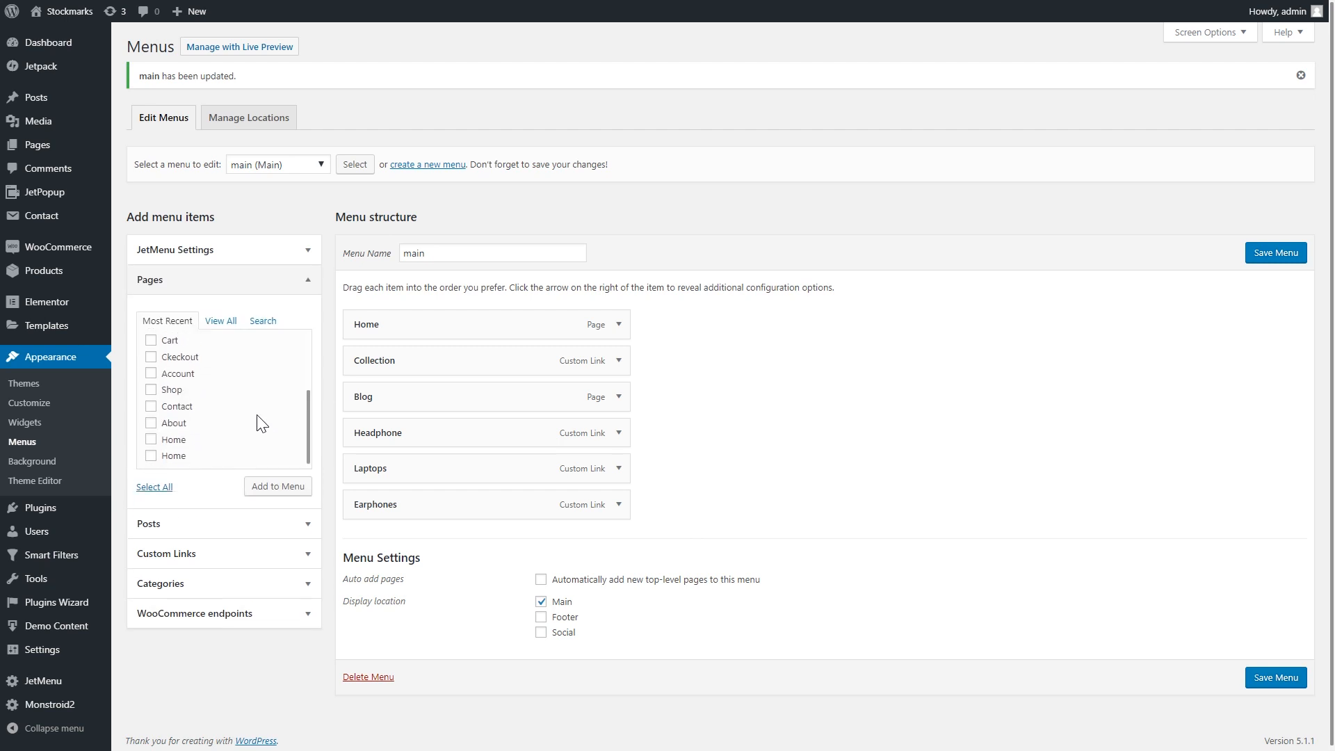
{"action": "left_click", "coordinate": [151, 403]}
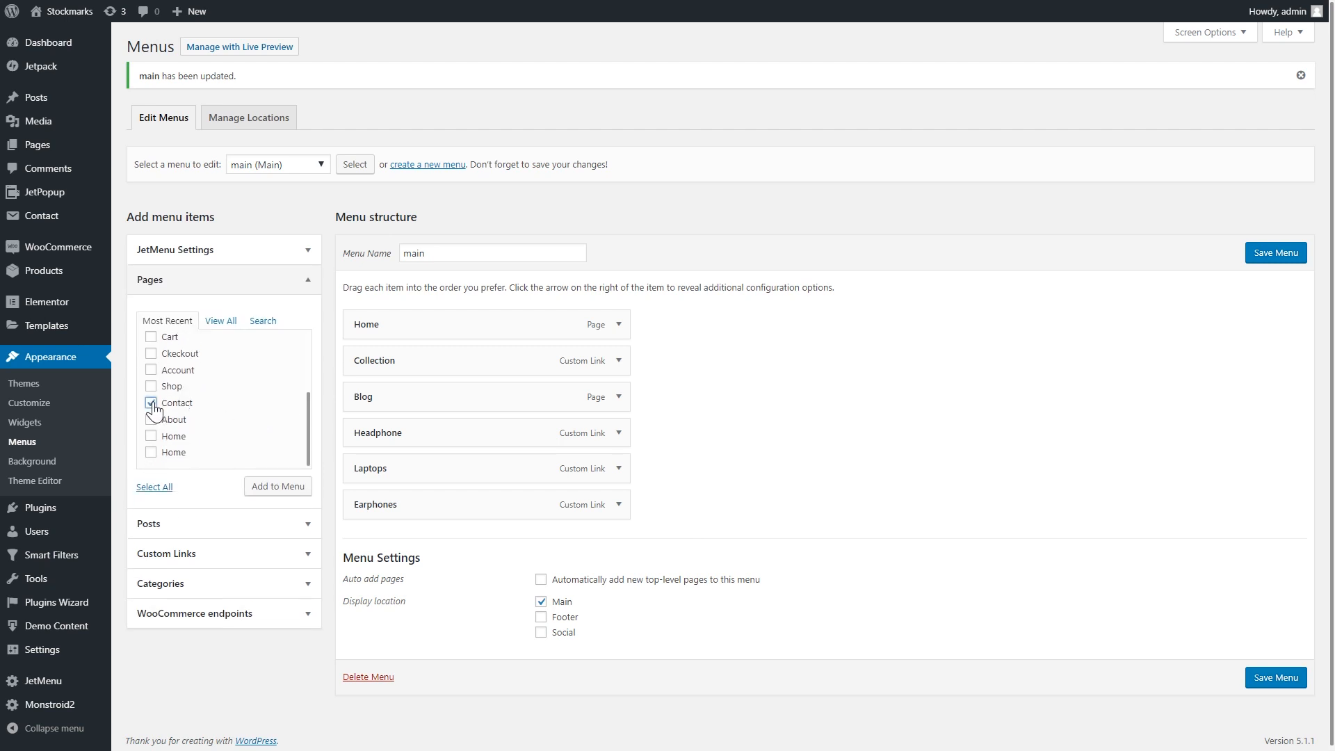
{"action": "left_click", "coordinate": [284, 490]}
{"action": "left_click", "coordinate": [209, 281]}
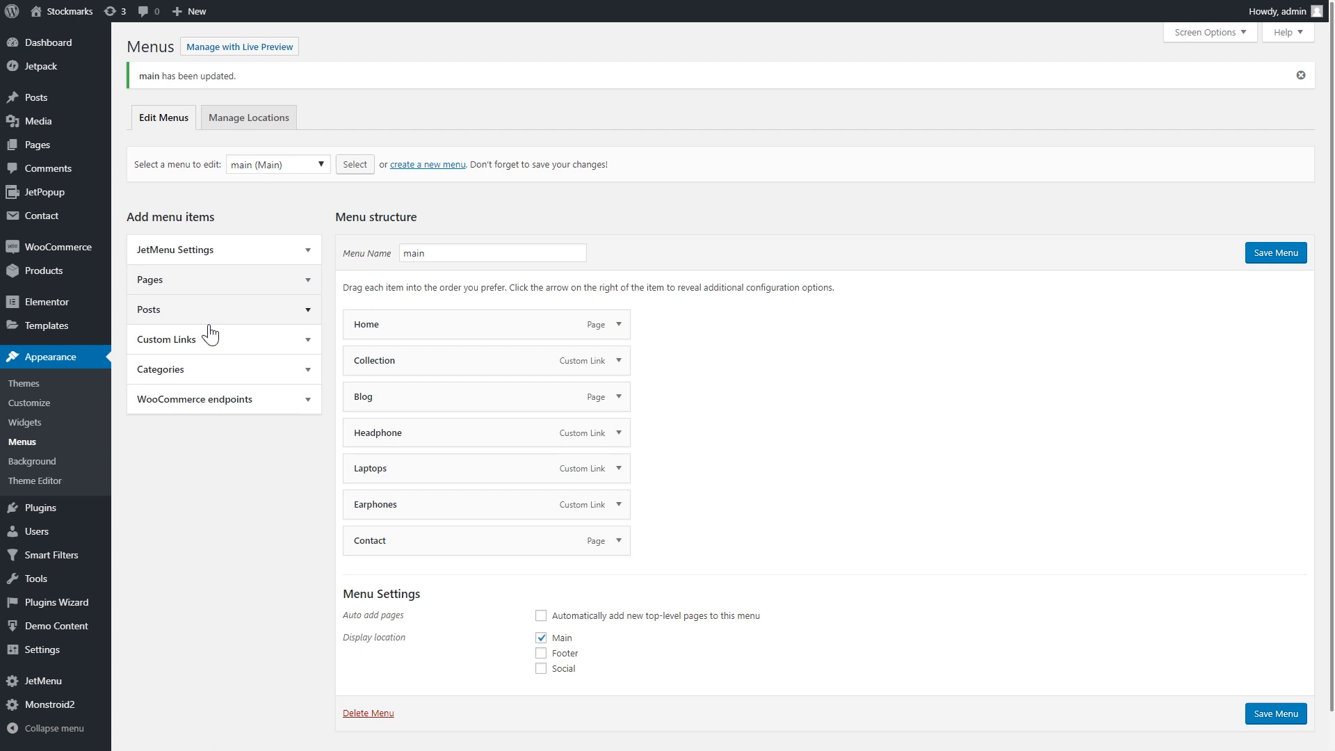
{"action": "left_click", "coordinate": [252, 346]}
{"action": "left_click", "coordinate": [256, 352]}
- Examine the Contact item's navigation label and options in the menu structure
{"action": "mouse_move", "coordinate": [375, 543]}
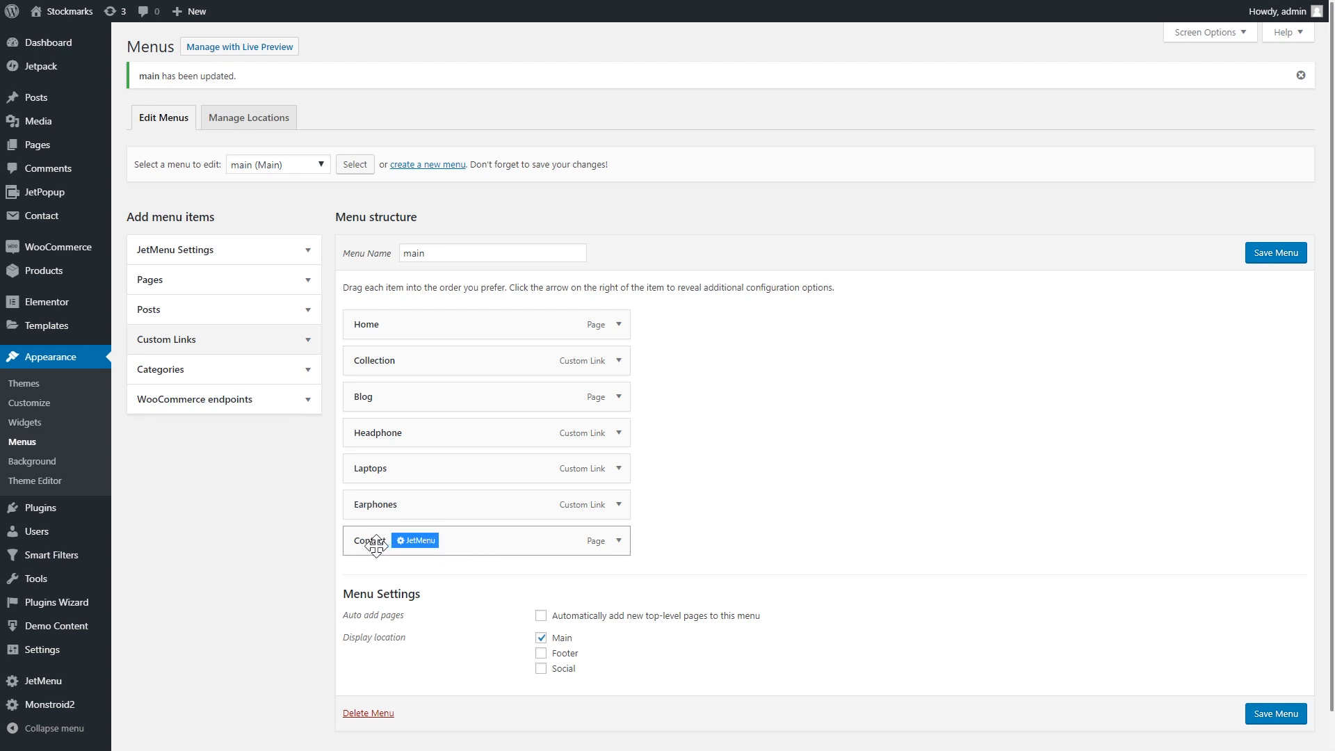
{"action": "left_click", "coordinate": [619, 546]}
{"action": "left_click", "coordinate": [619, 545]}
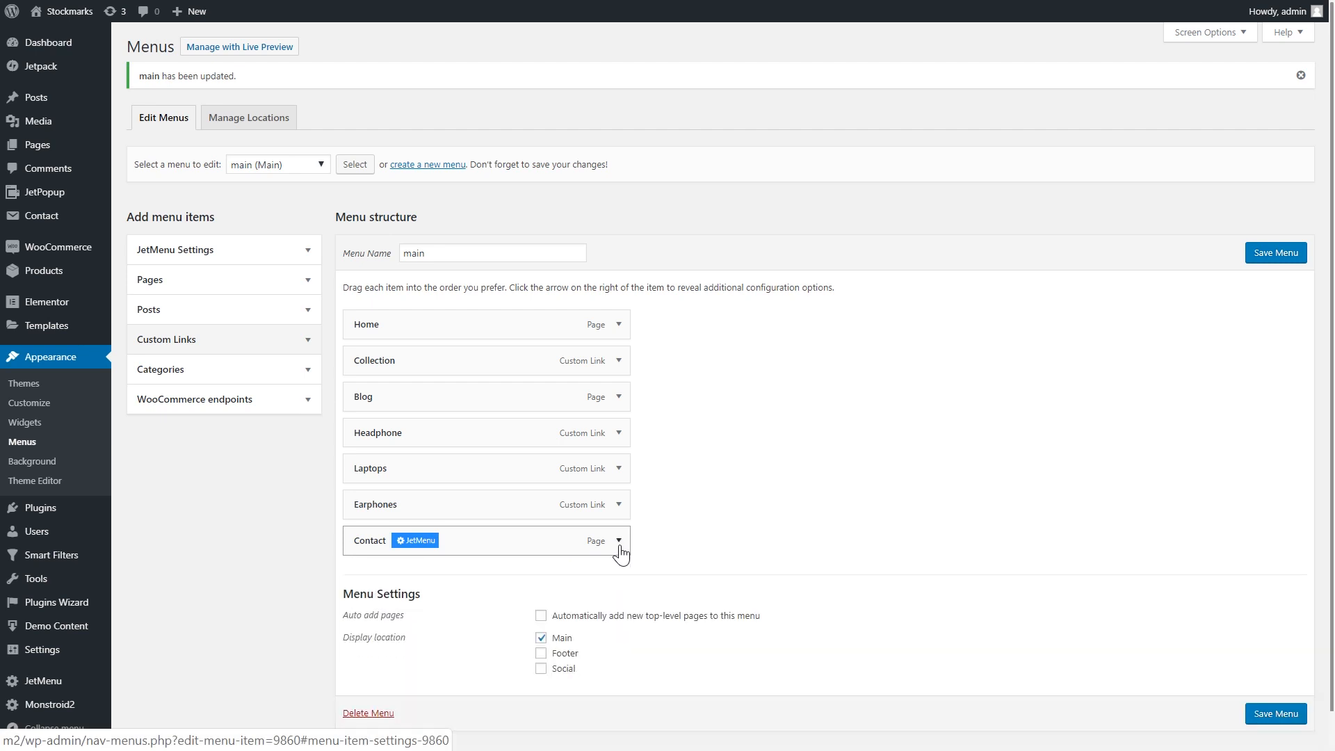
{"action": "left_click", "coordinate": [619, 545]}
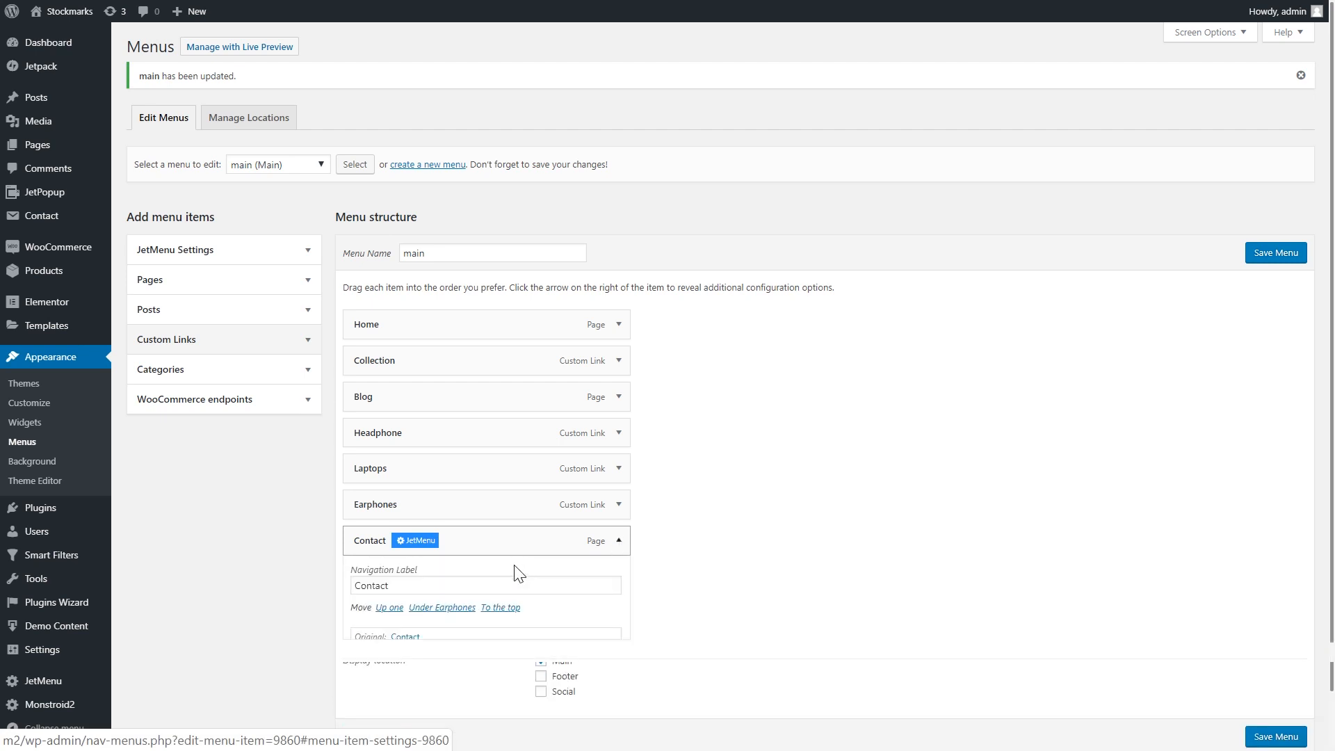
{"action": "left_click", "coordinate": [617, 545]}
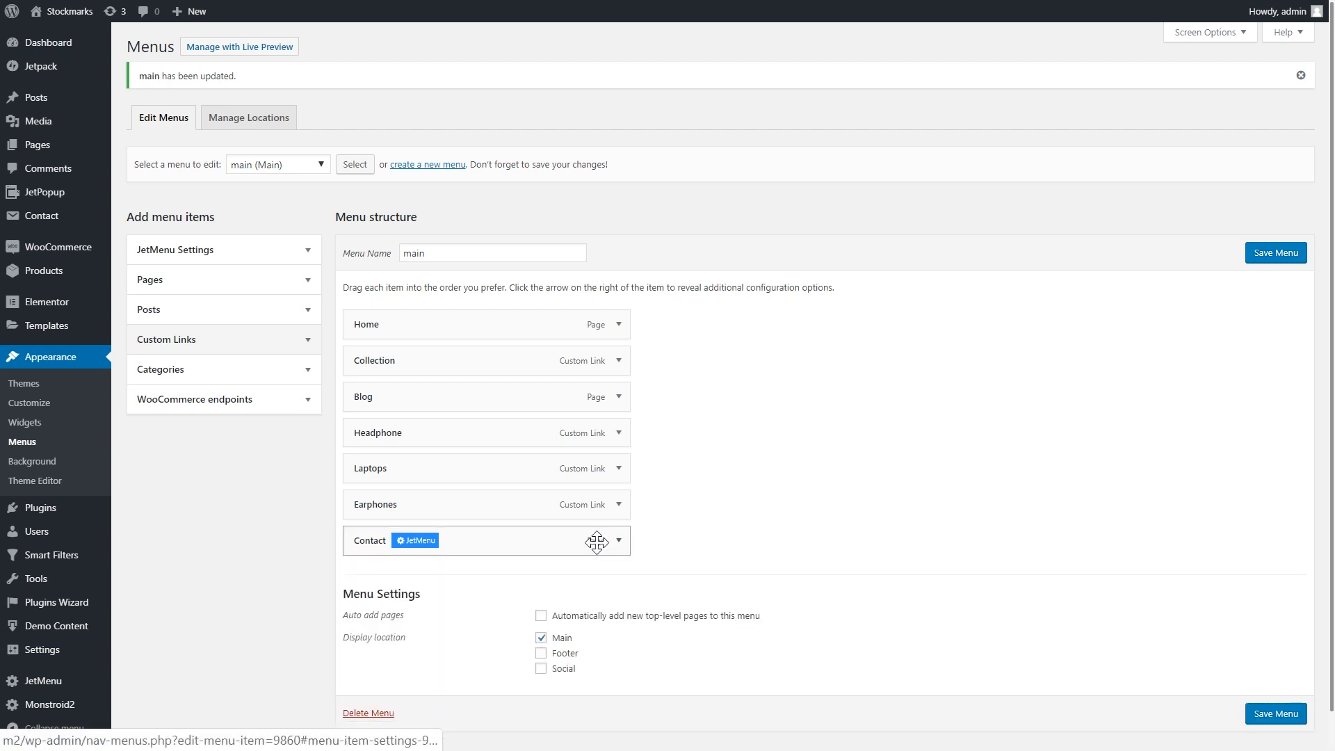
- Enable the mega submenu in the Contact item's JetMenu settings and open its mega menu content for editing
{"action": "left_click", "coordinate": [418, 542]}
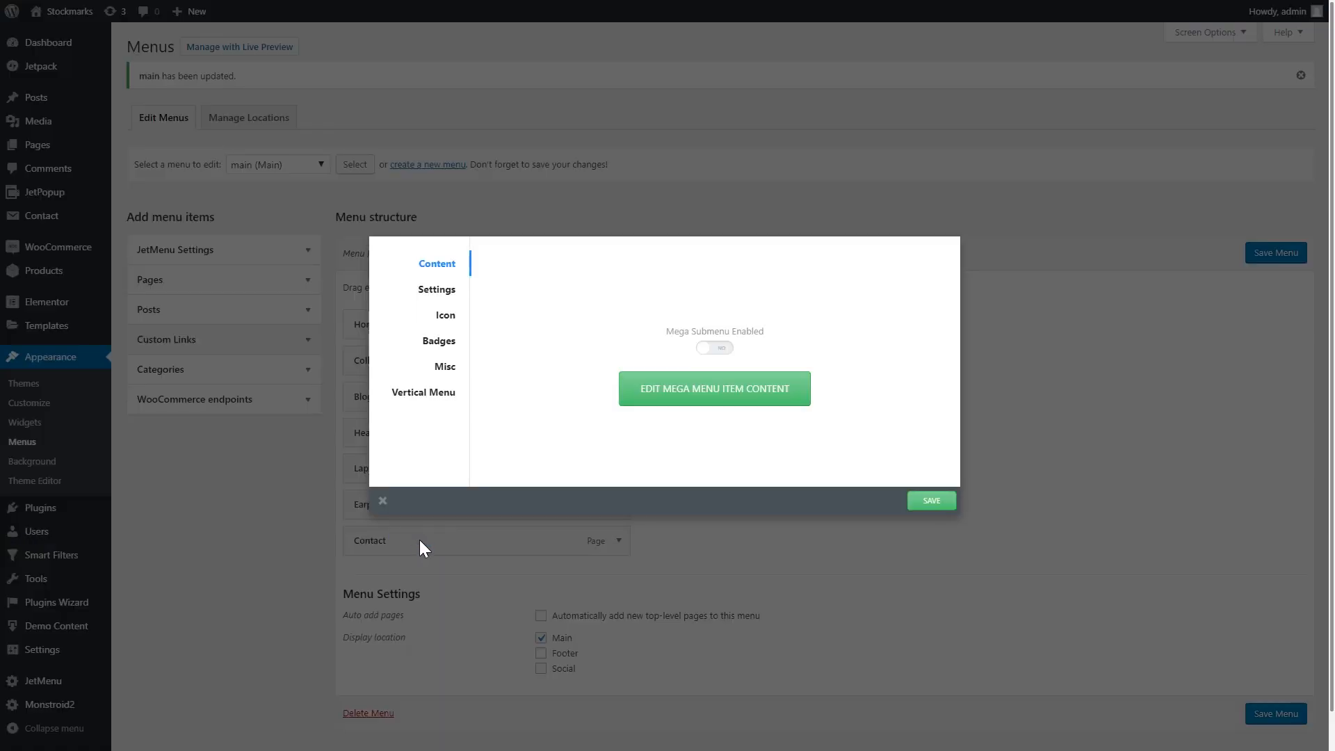
{"action": "left_click", "coordinate": [444, 295]}
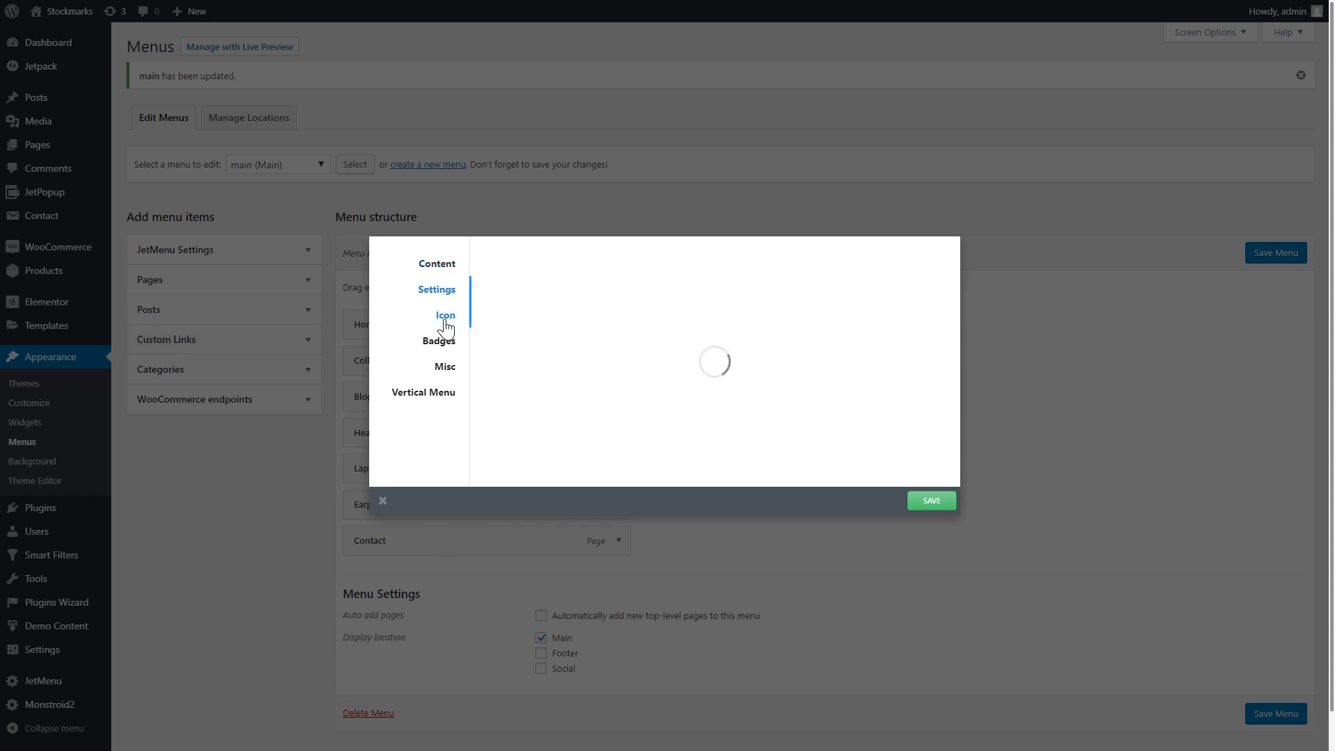
{"action": "left_click", "coordinate": [440, 267]}
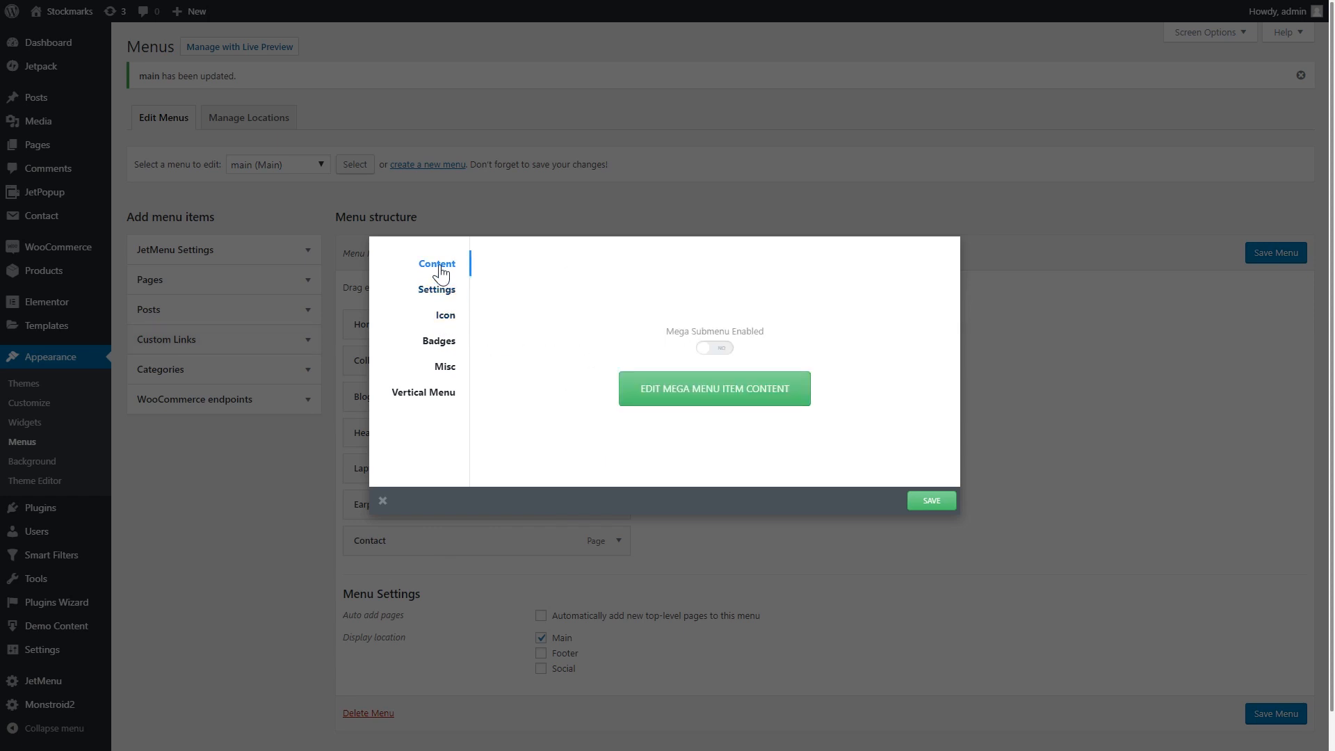
{"action": "left_click", "coordinate": [717, 360]}
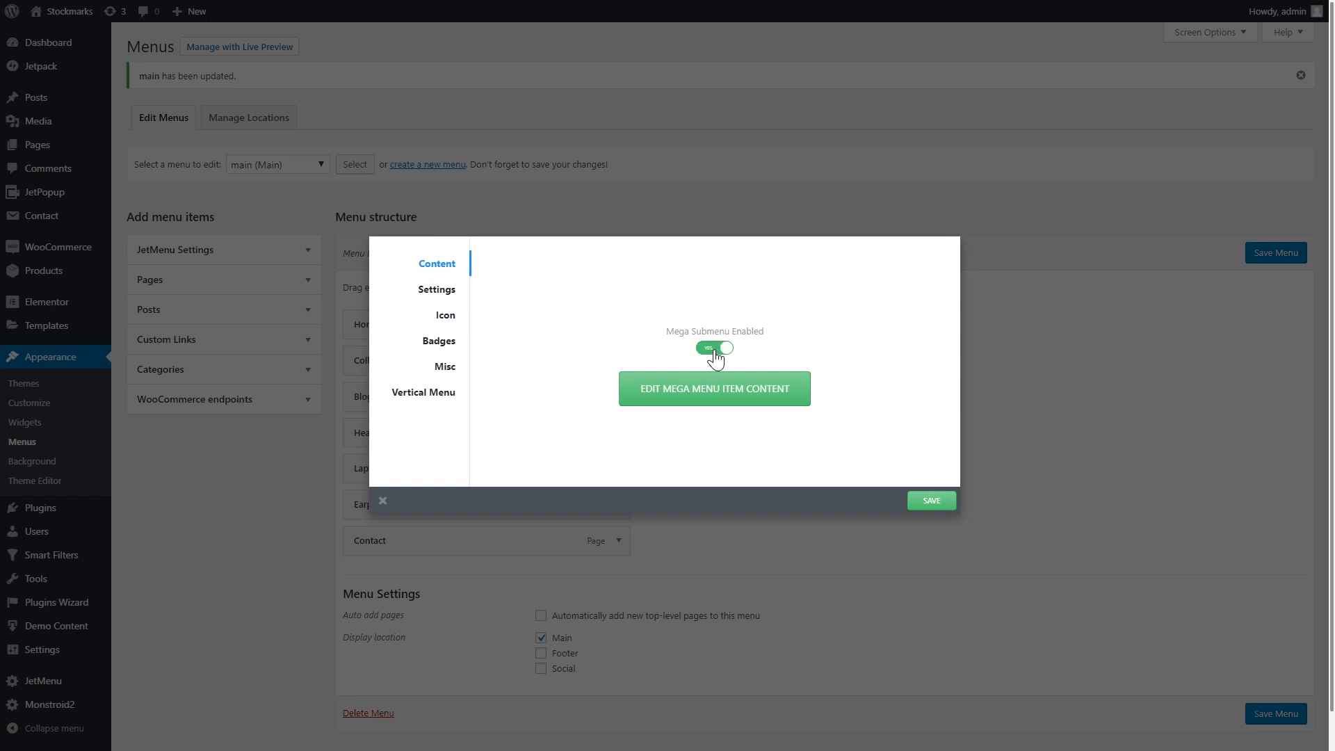
{"action": "left_click", "coordinate": [659, 397]}
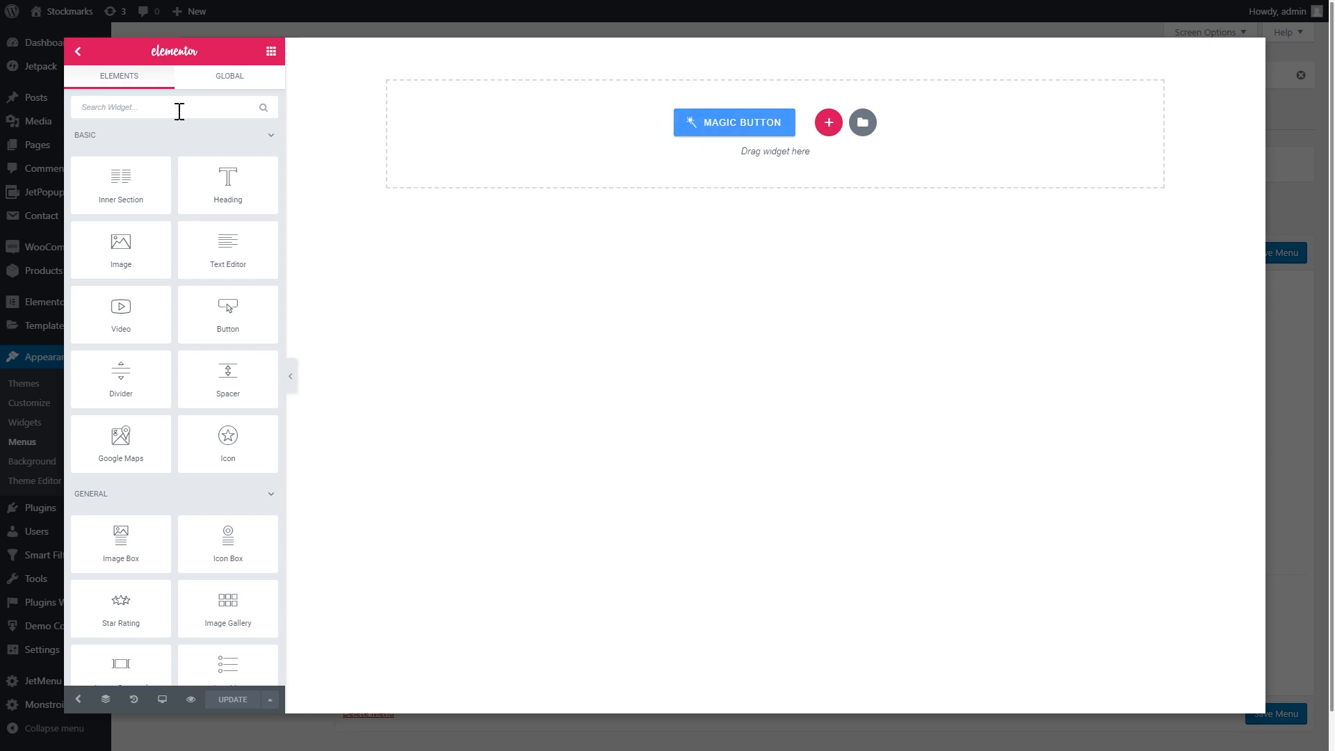
- Add a two-column inner section and place an Advanced Map widget in its second column
{"action": "left_click_drag", "start_coordinate": [117, 182], "coordinate": [626, 171]}
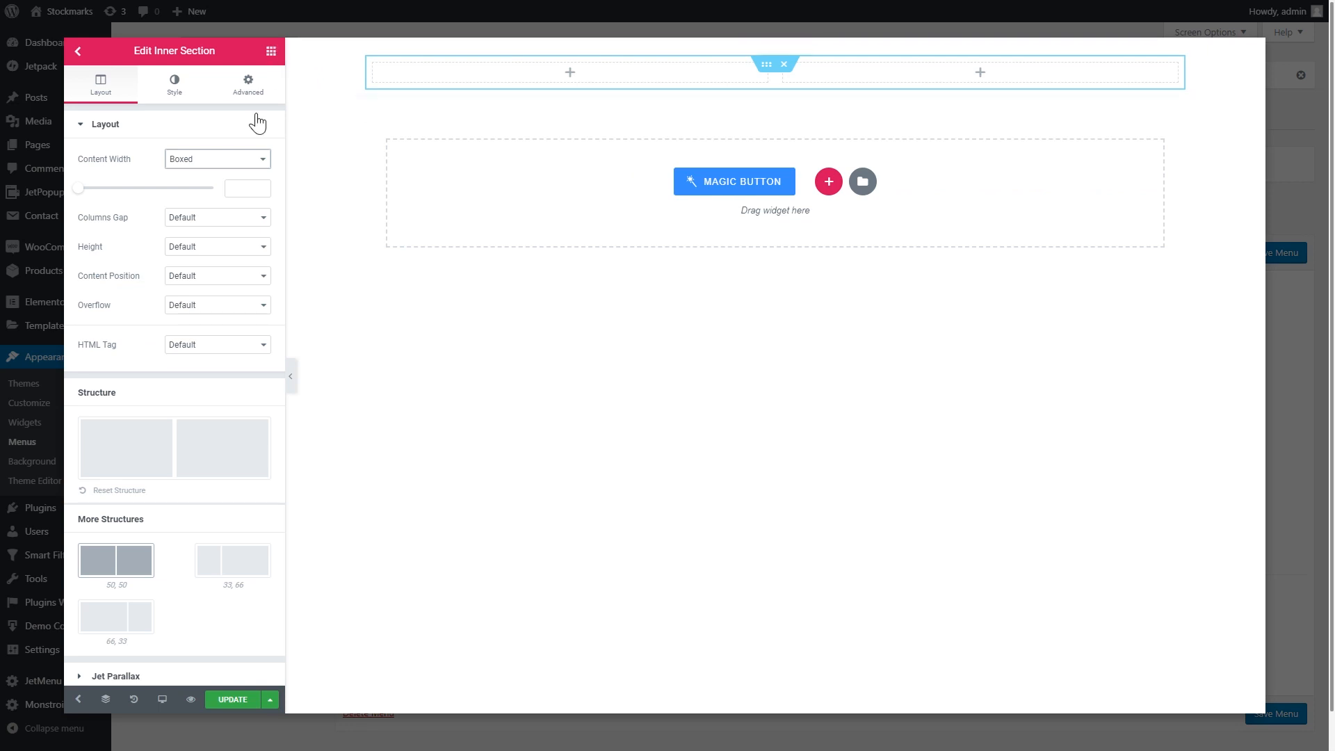
{"action": "left_click", "coordinate": [271, 51]}
{"action": "type", "text": "advance"}
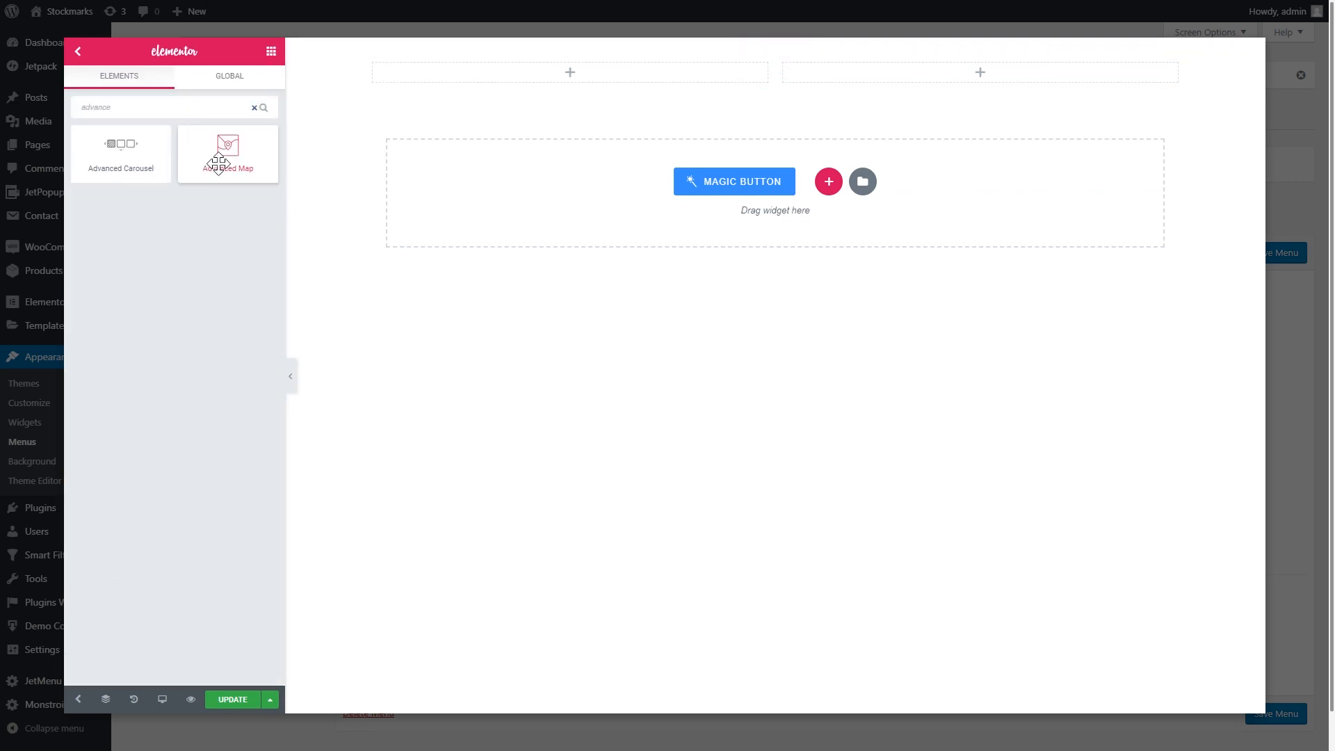
{"action": "left_click_drag", "start_coordinate": [215, 155], "coordinate": [927, 77]}
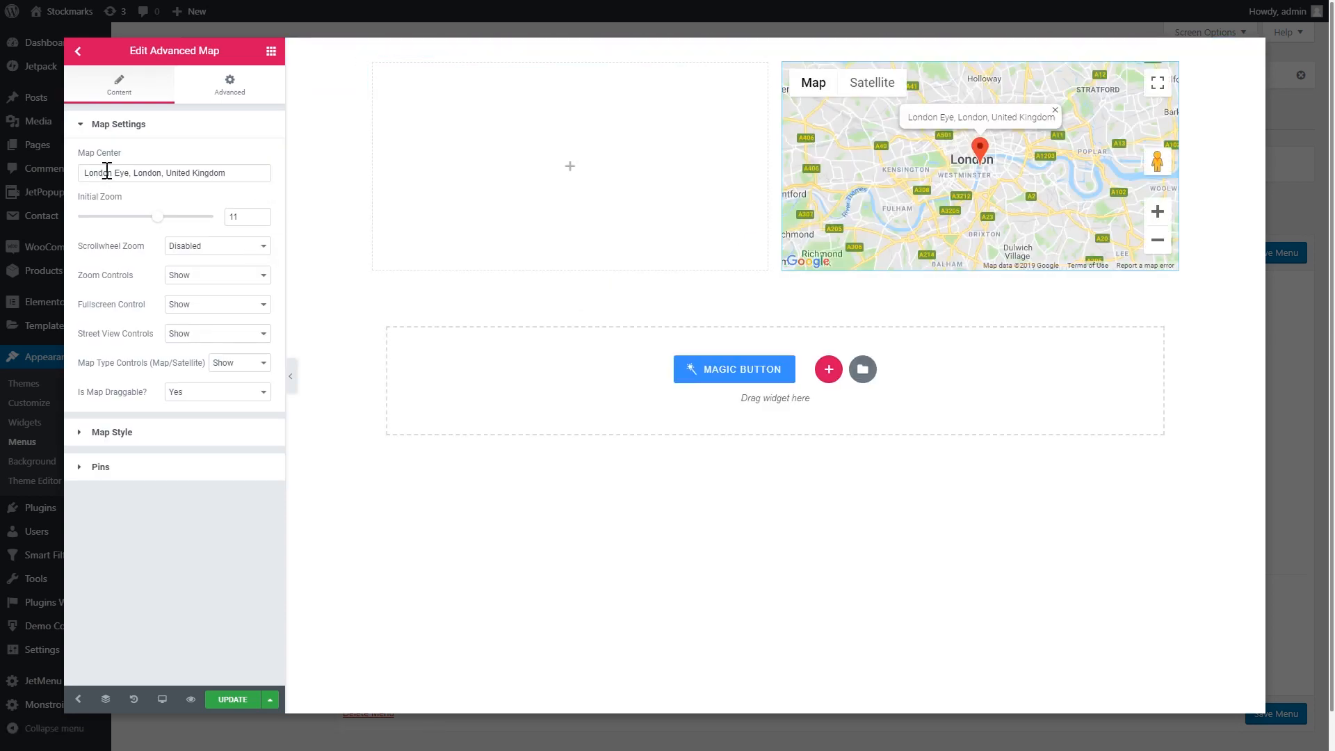
- Center the map on "new york" and set its initial zoom to 13.97
{"action": "left_click_drag", "start_coordinate": [236, 175], "coordinate": [6, 174]}
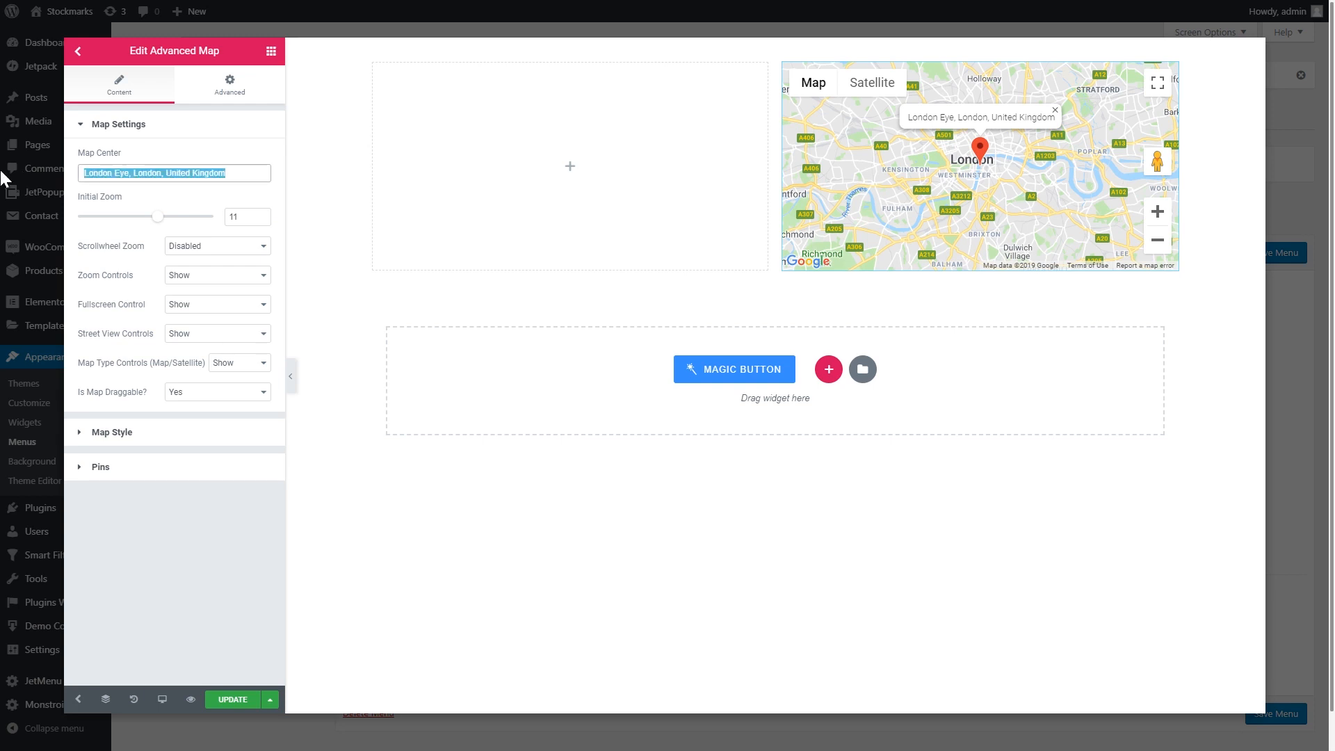
{"action": "type", "text": "new"}
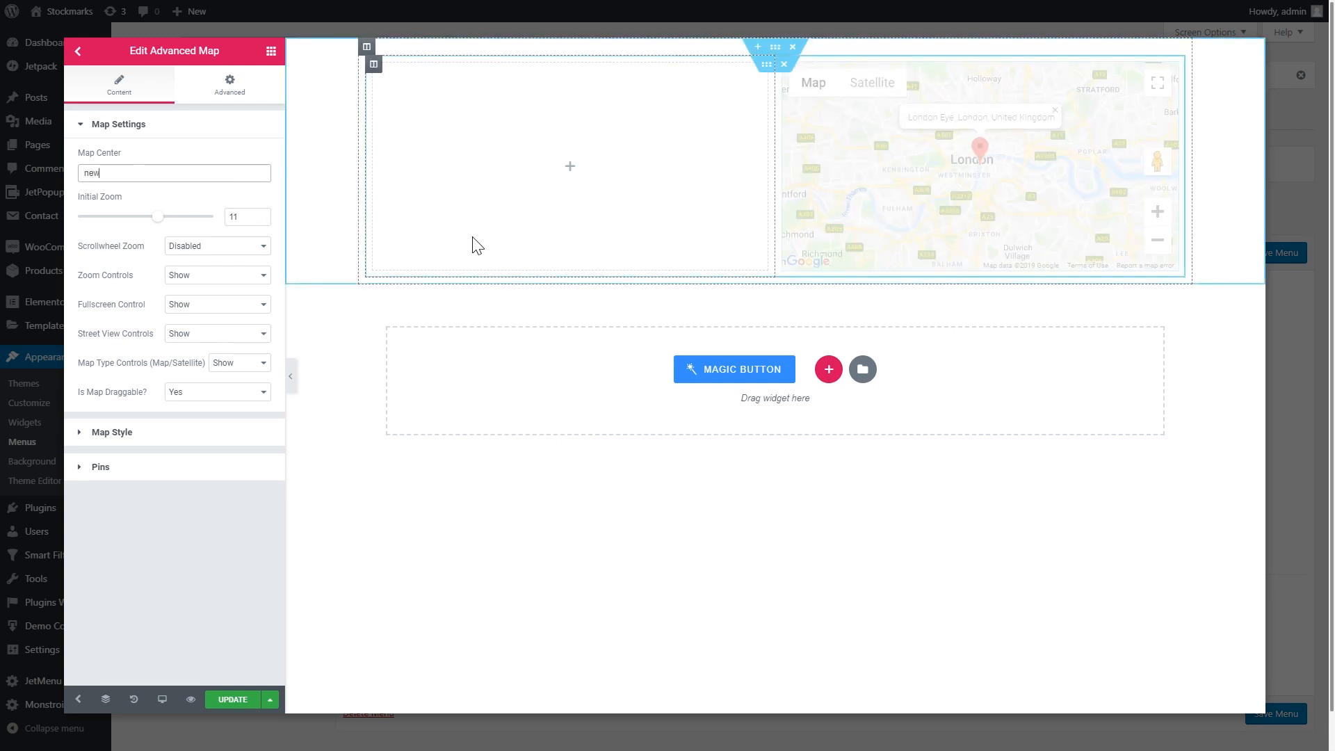
{"action": "type", "text": " yo"}
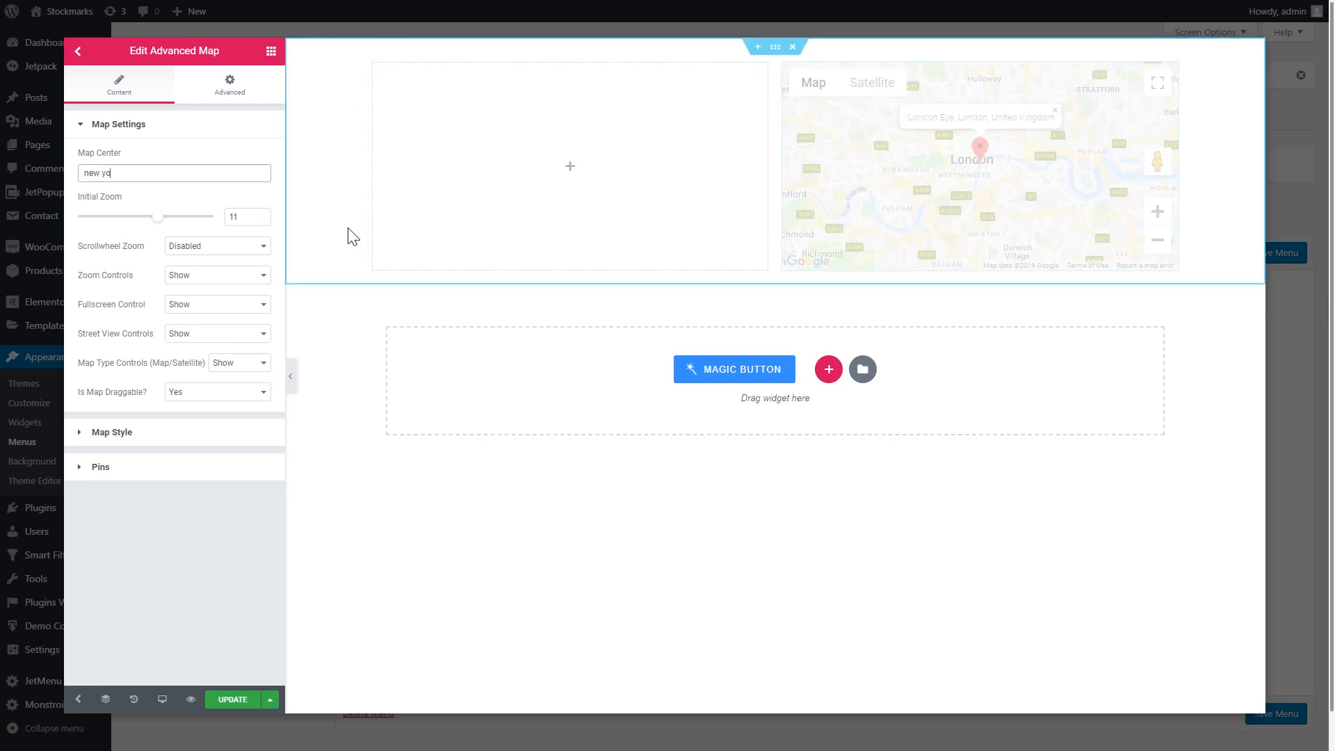
{"action": "type", "text": "rk"}
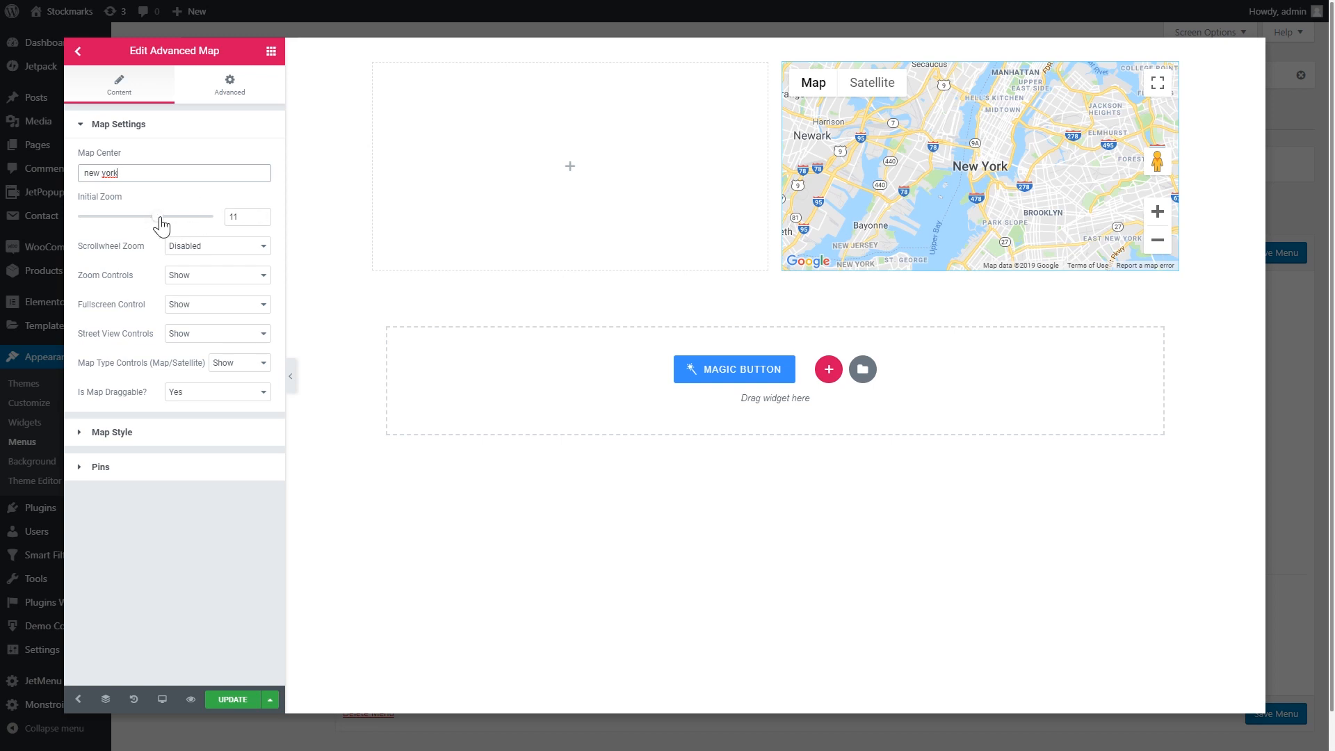
{"action": "left_click_drag", "start_coordinate": [161, 224], "coordinate": [185, 226]}
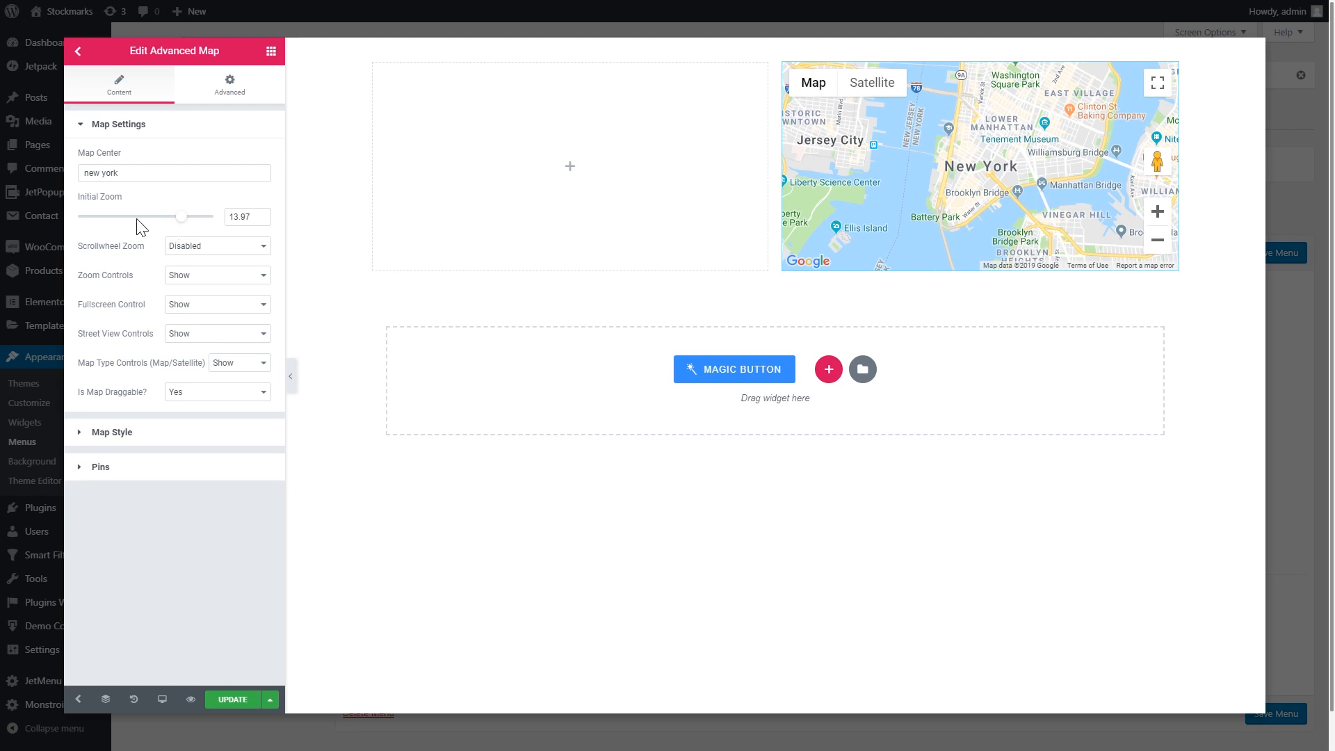
{"action": "left_click", "coordinate": [198, 256]}
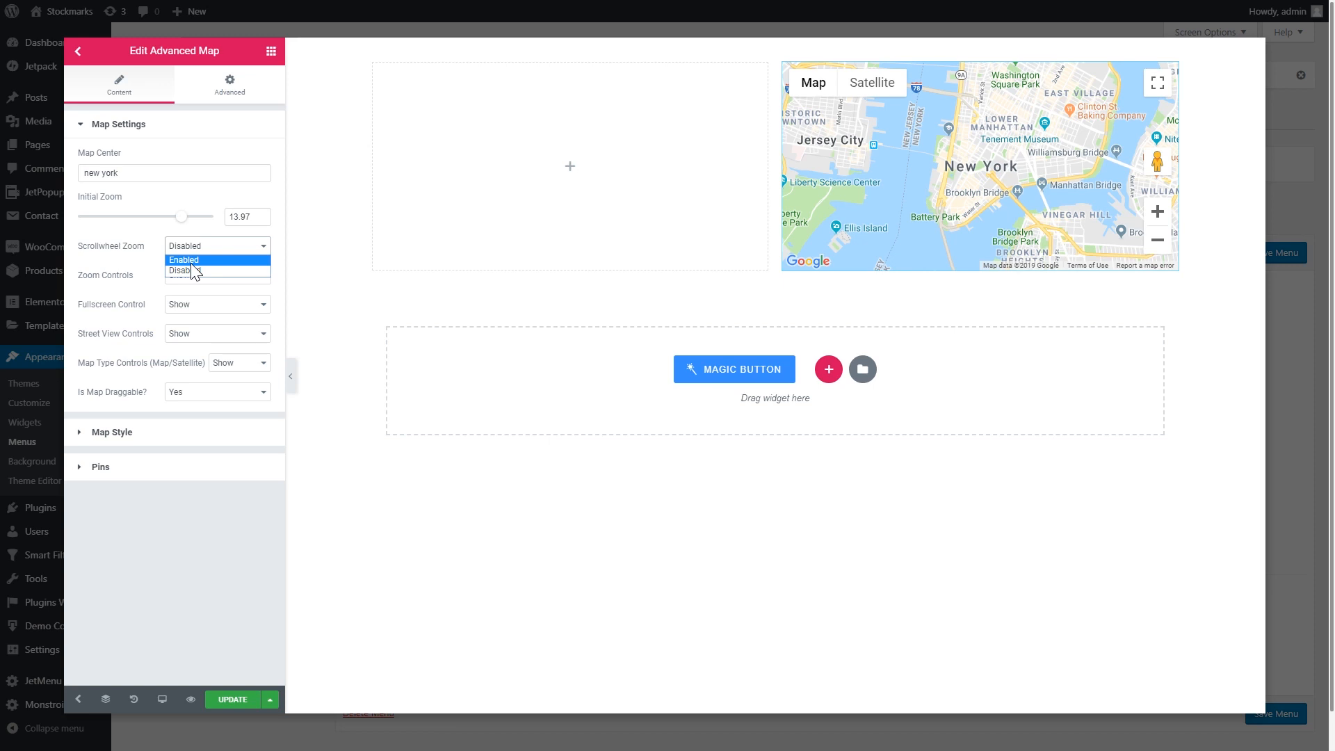
{"action": "left_click", "coordinate": [109, 257]}
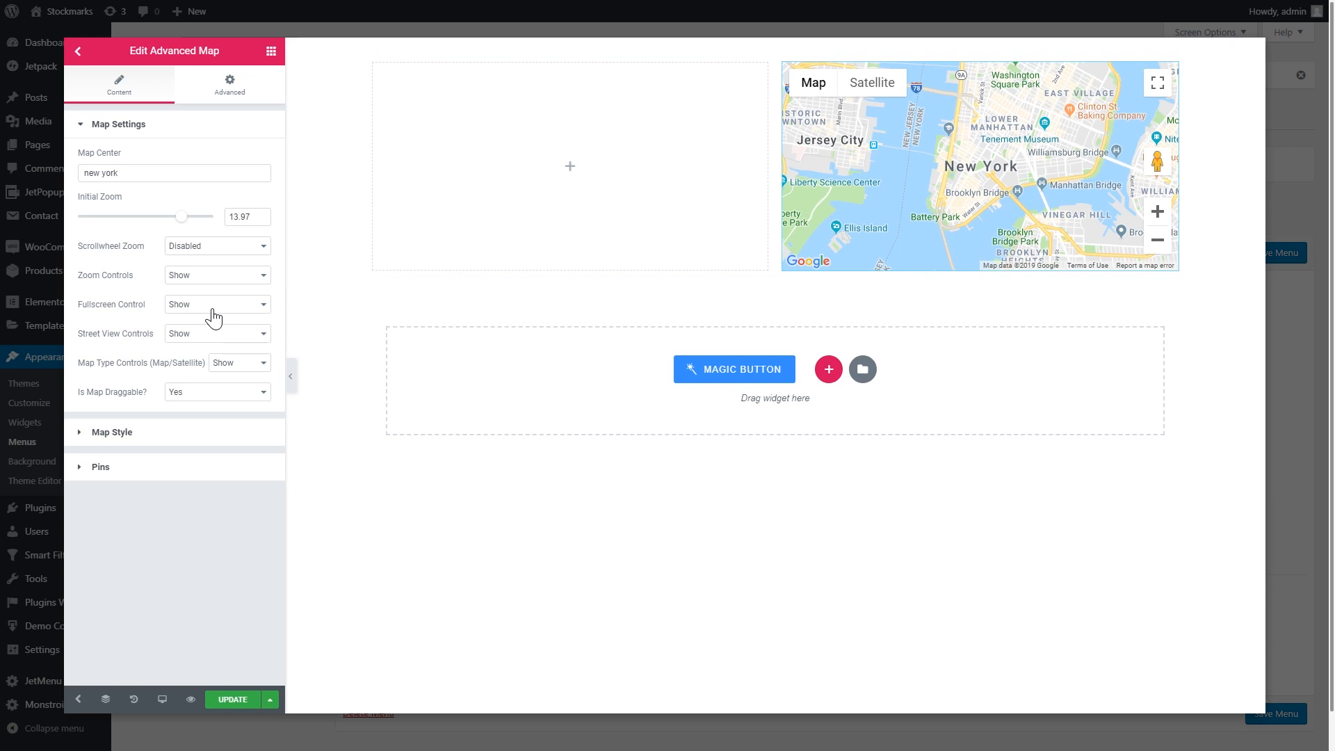
- Try the Light Dream and Blue Essence map styles, and settle on Ultra Light
{"action": "left_click", "coordinate": [209, 438]}
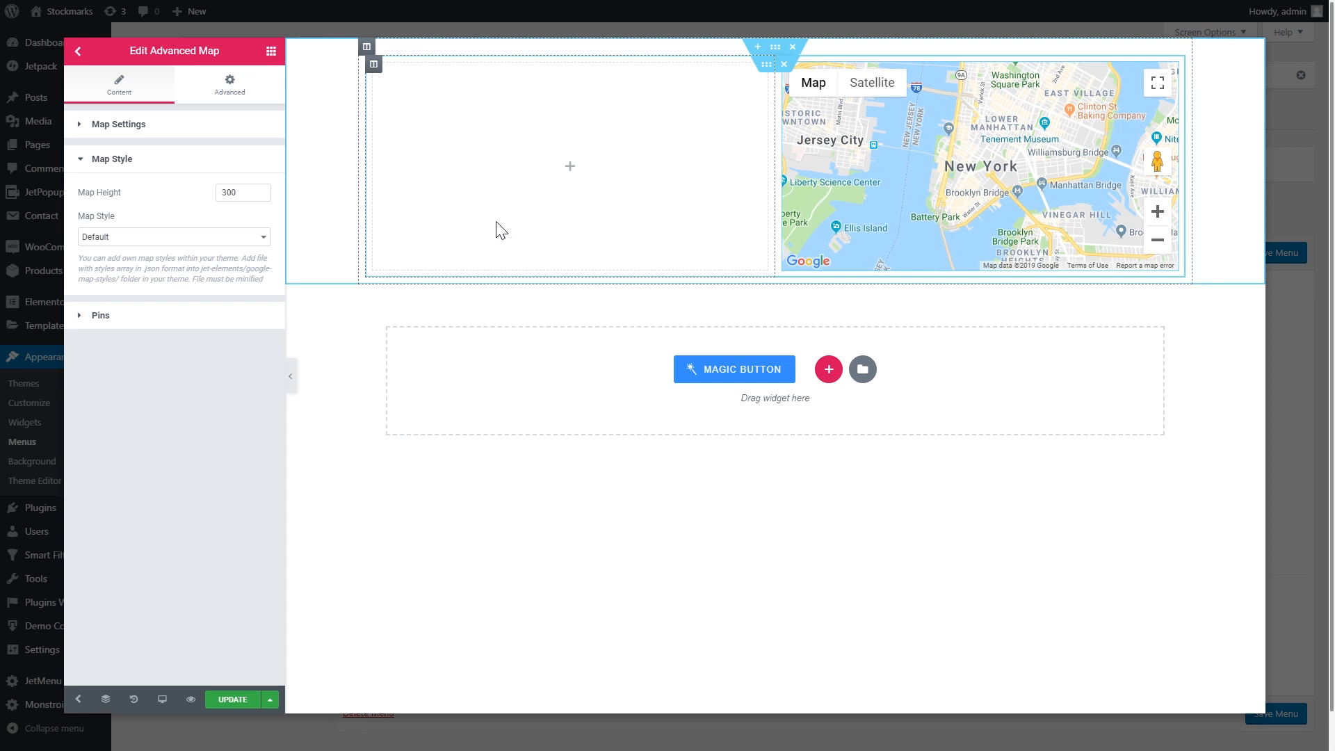
{"action": "left_click", "coordinate": [128, 240]}
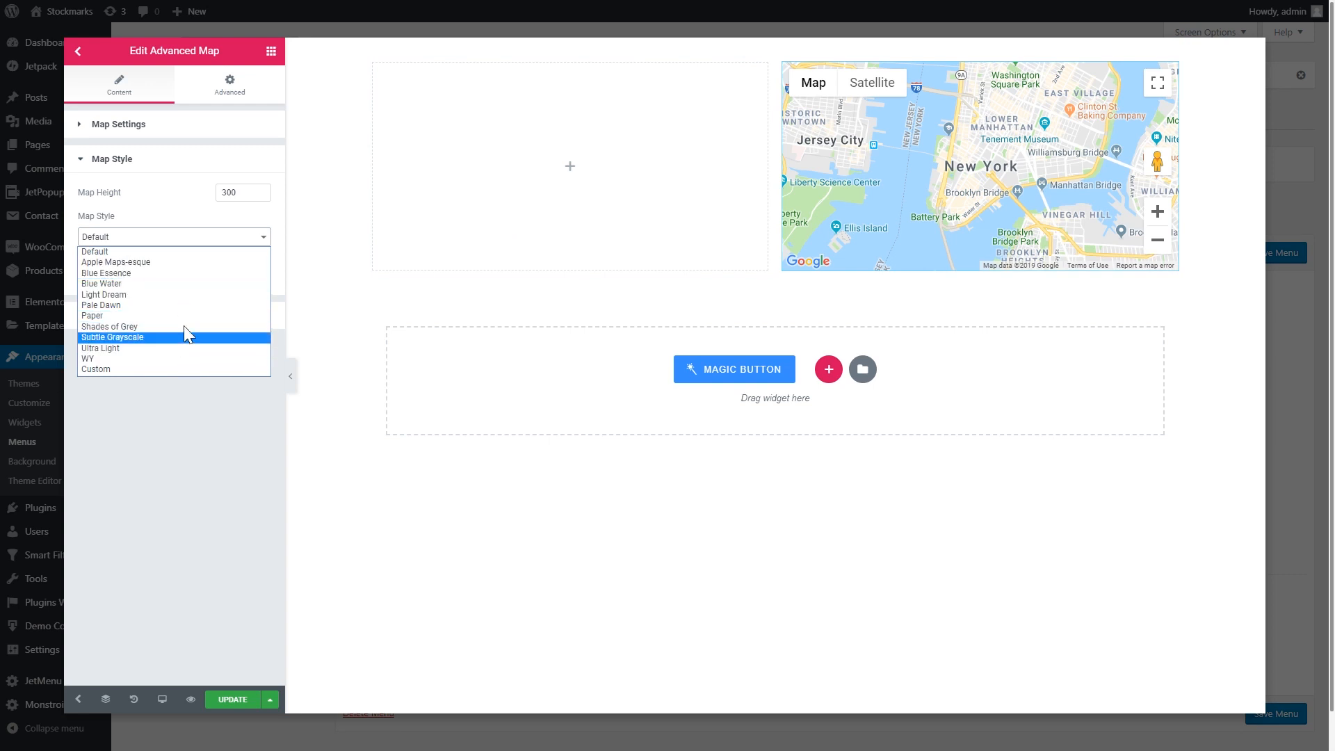
{"action": "left_click", "coordinate": [186, 294]}
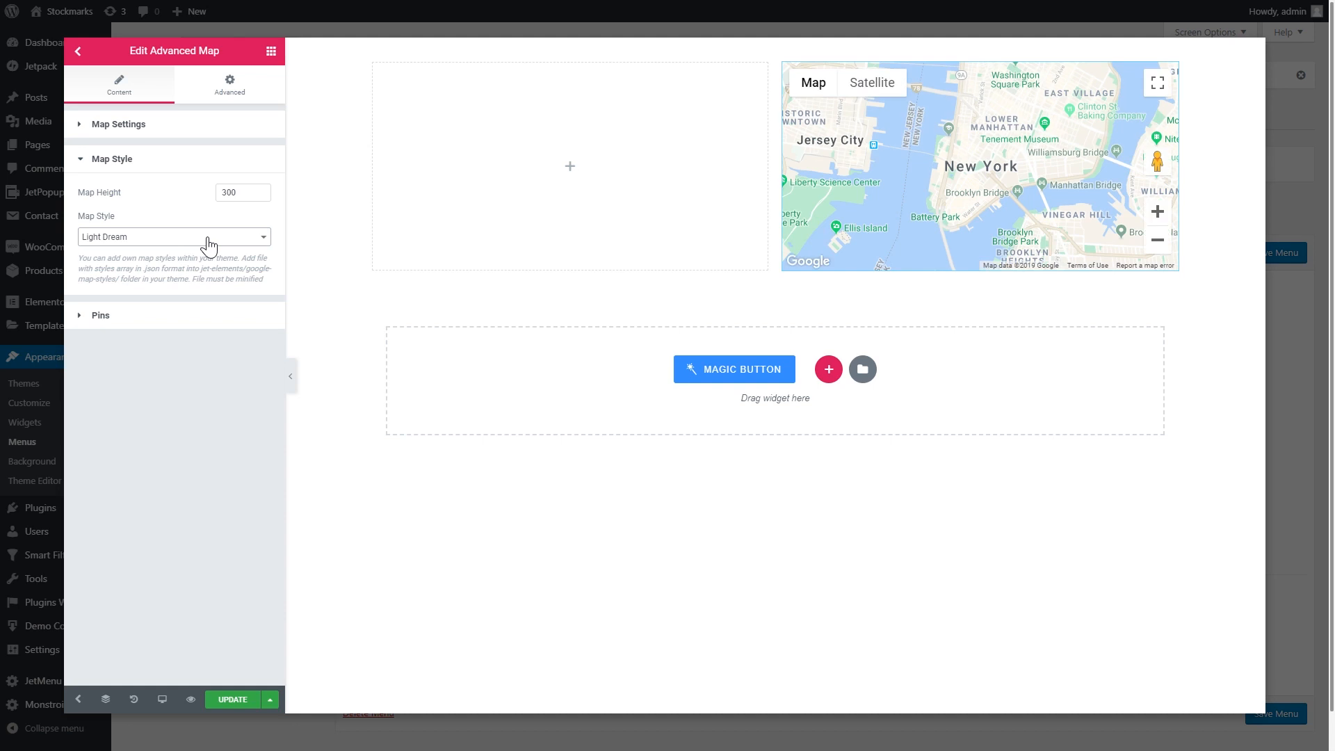
{"action": "left_click", "coordinate": [209, 245]}
{"action": "left_click", "coordinate": [202, 273]}
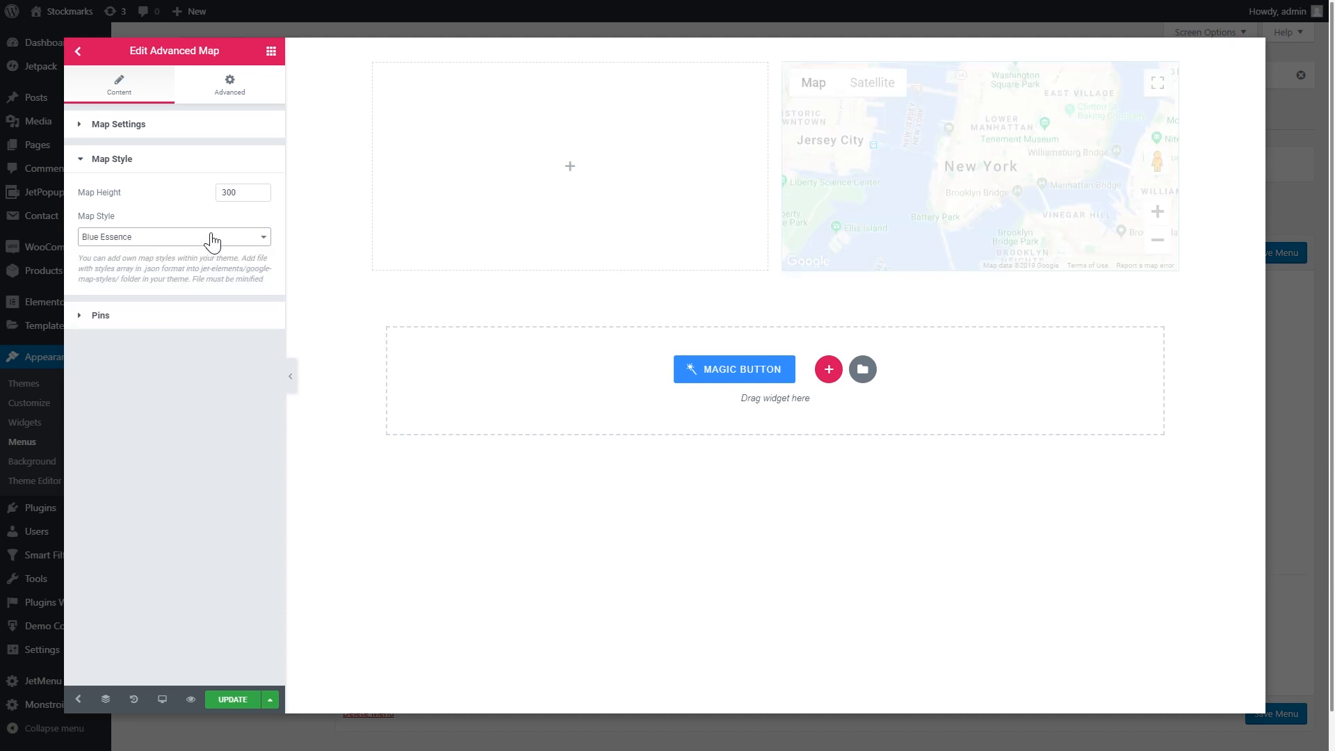
{"action": "left_click", "coordinate": [212, 240]}
{"action": "left_click", "coordinate": [183, 348]}
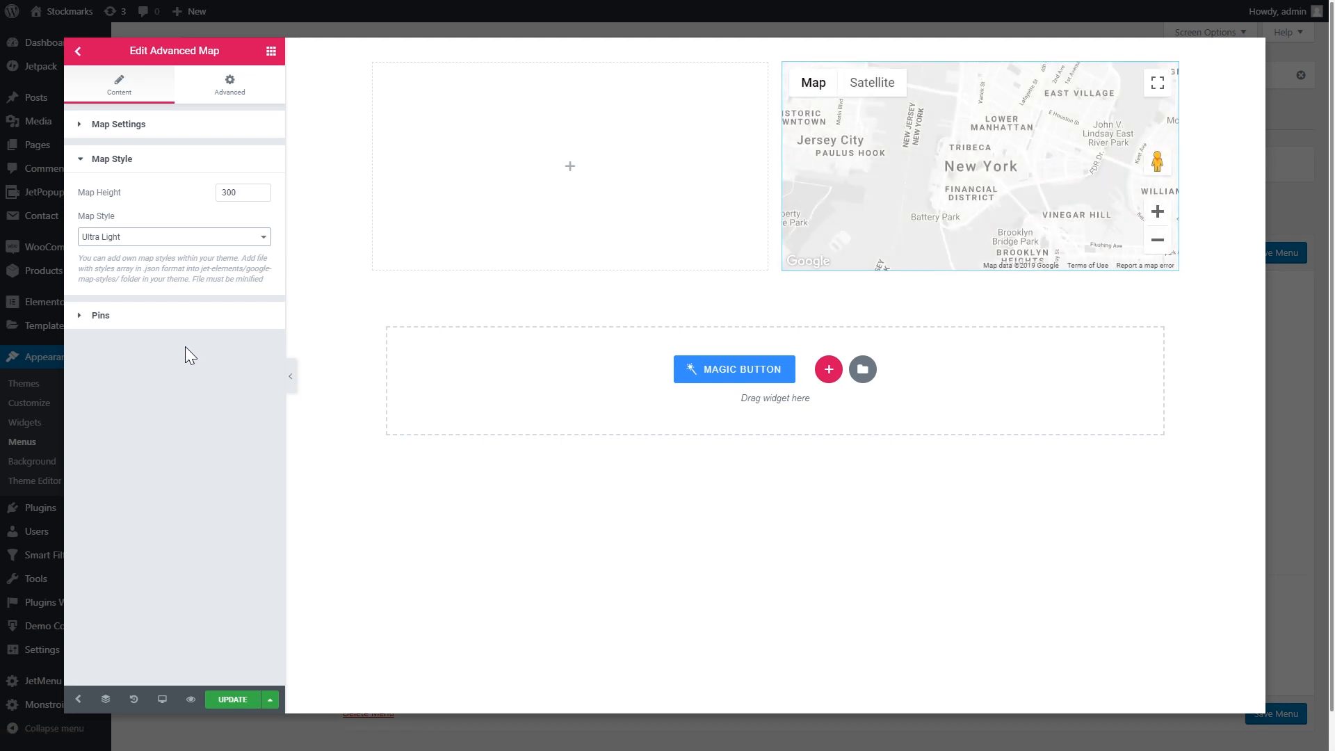
- Delete the two extra London Eye pins from the map, keeping only one pin
{"action": "left_click", "coordinate": [155, 320]}
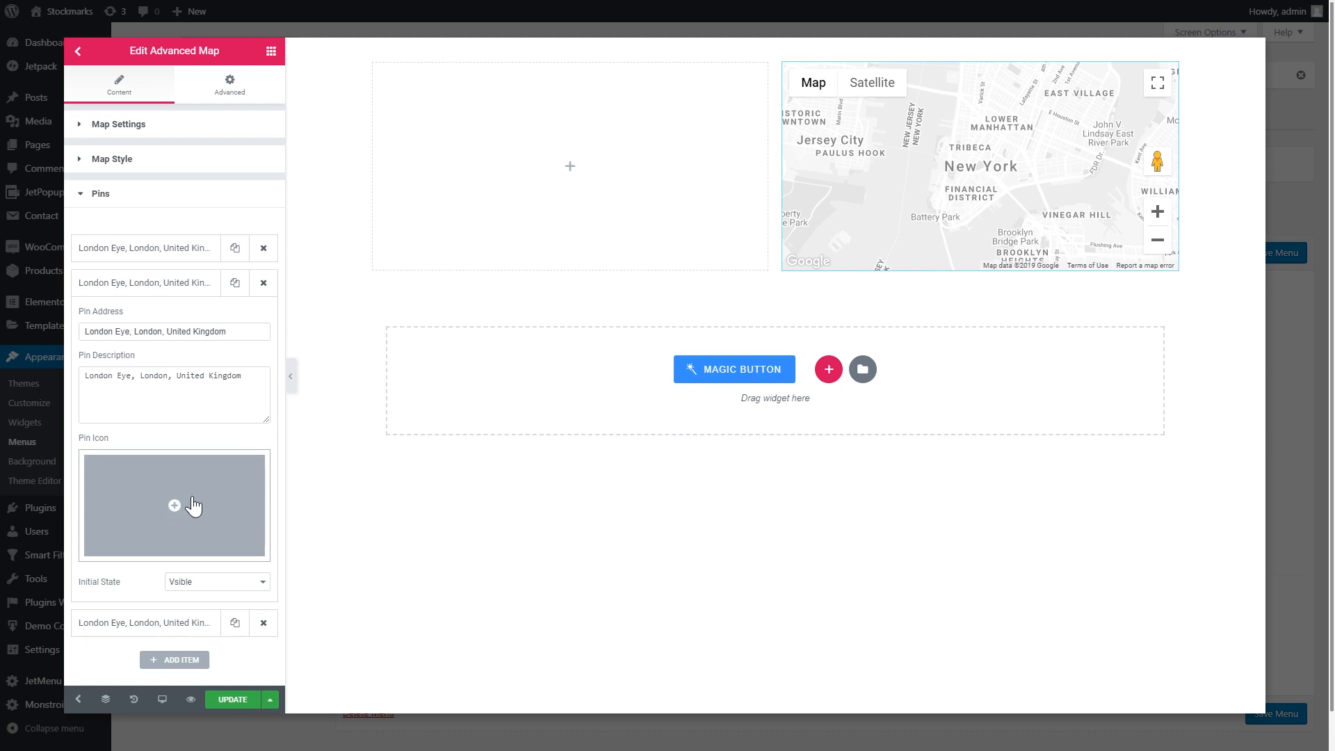
{"action": "left_click", "coordinate": [198, 288]}
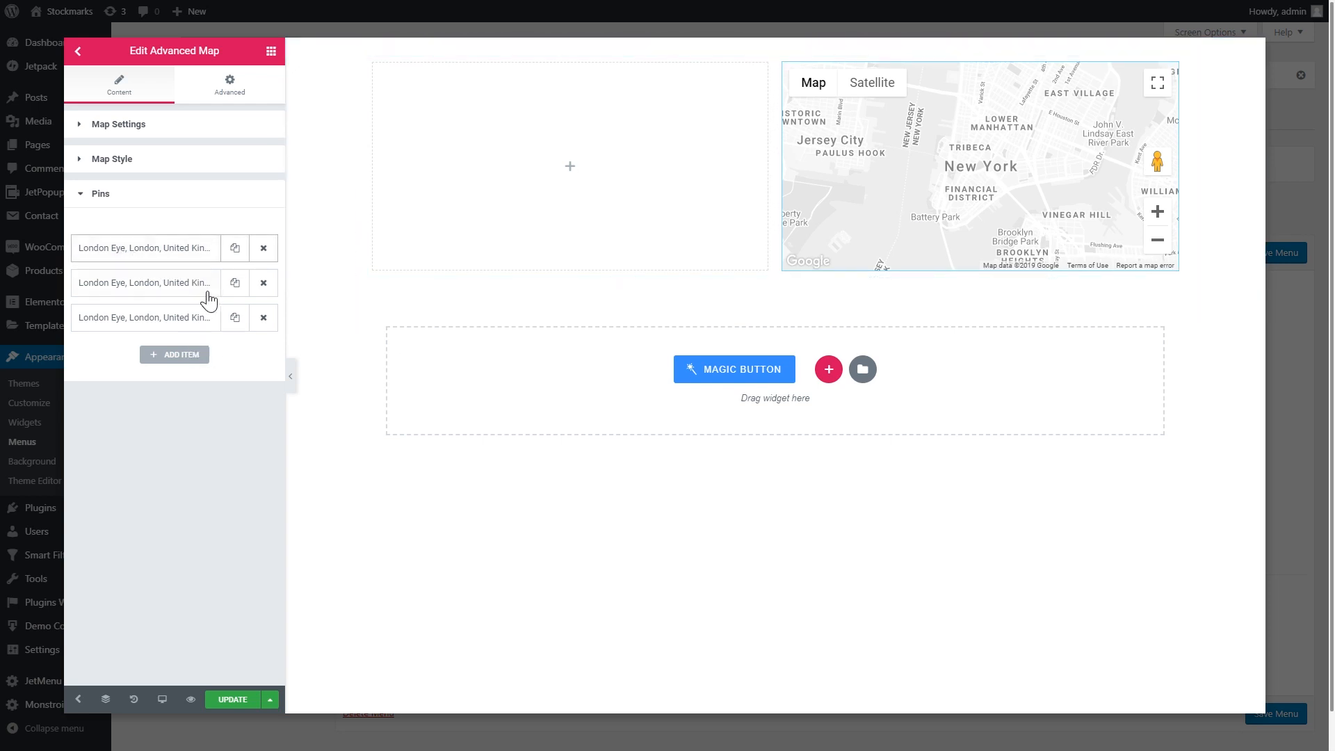
{"action": "left_click", "coordinate": [263, 283]}
{"action": "left_click", "coordinate": [263, 281]}
- Set the remaining pin's address to "new york" and its description to "New York"
{"action": "left_click_drag", "start_coordinate": [235, 296], "coordinate": [87, 297]}
{"action": "type", "text": "new york"}
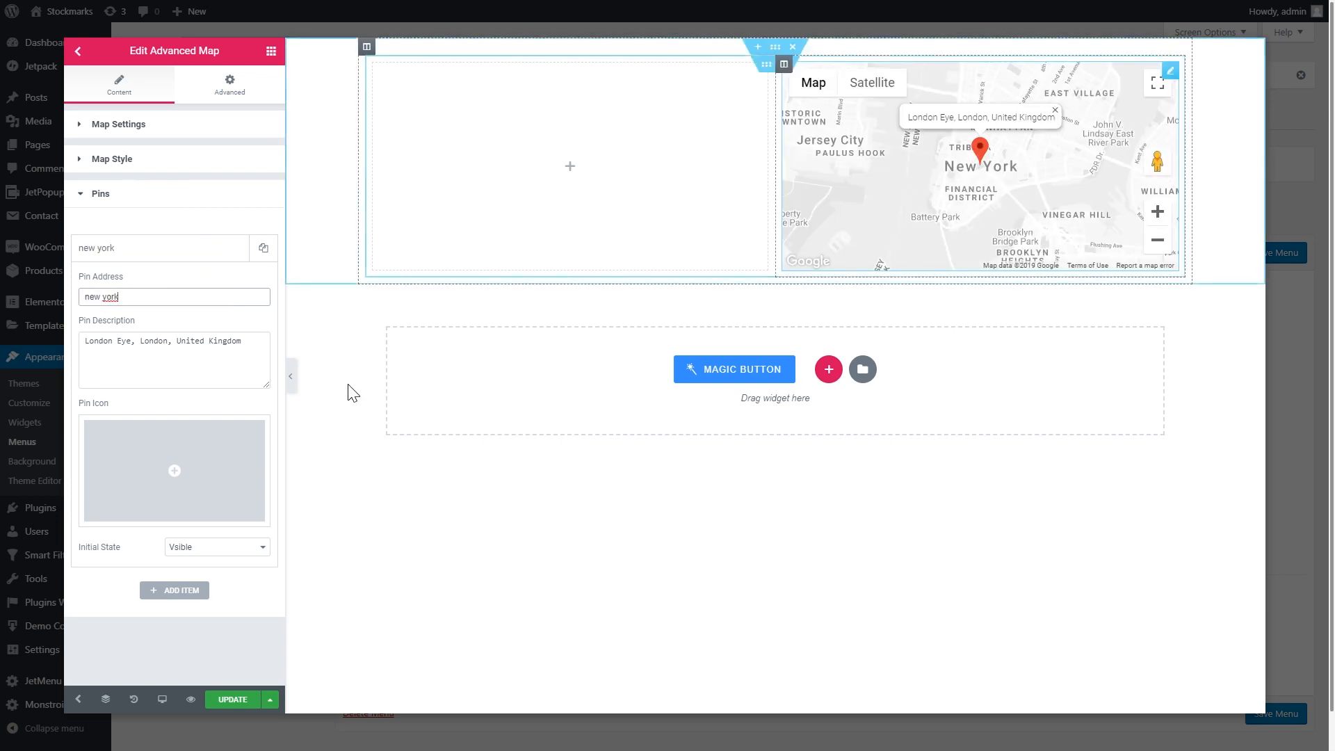
{"action": "left_click_drag", "start_coordinate": [253, 343], "coordinate": [3, 346]}
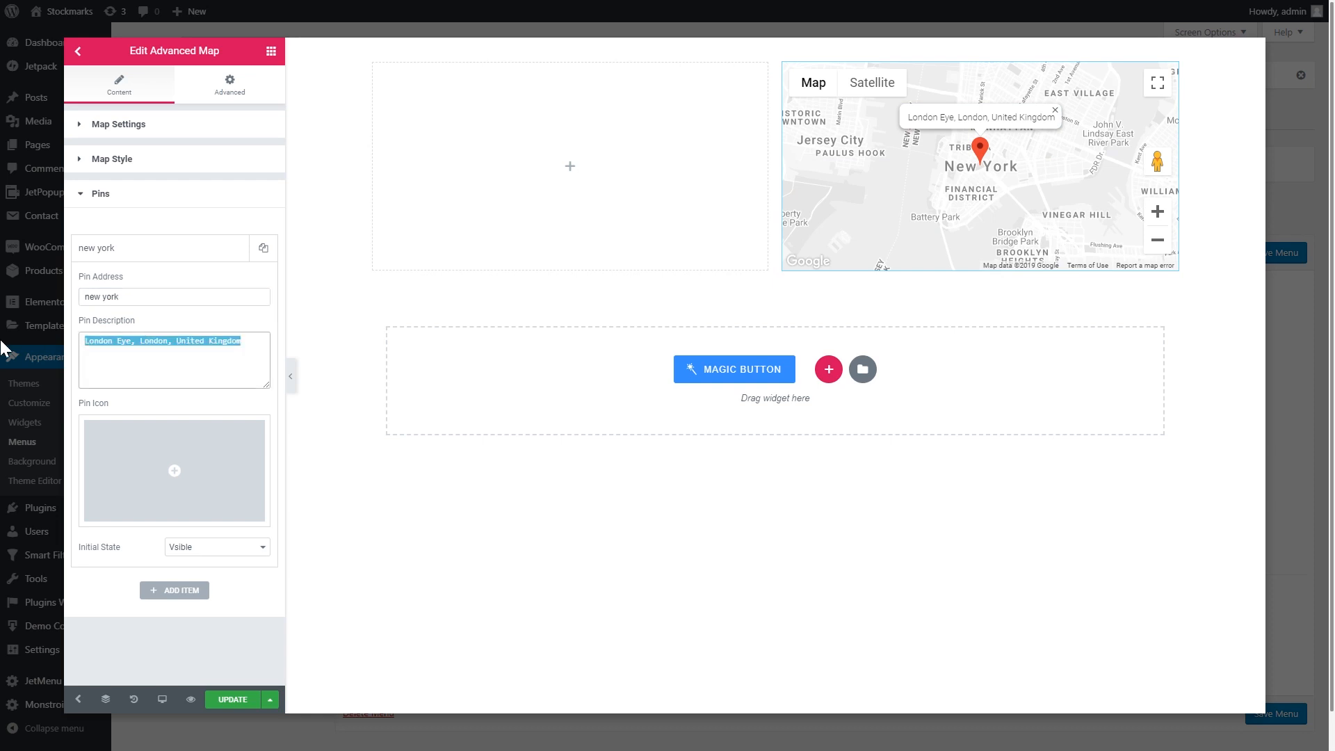
{"action": "type", "text": "New York"}
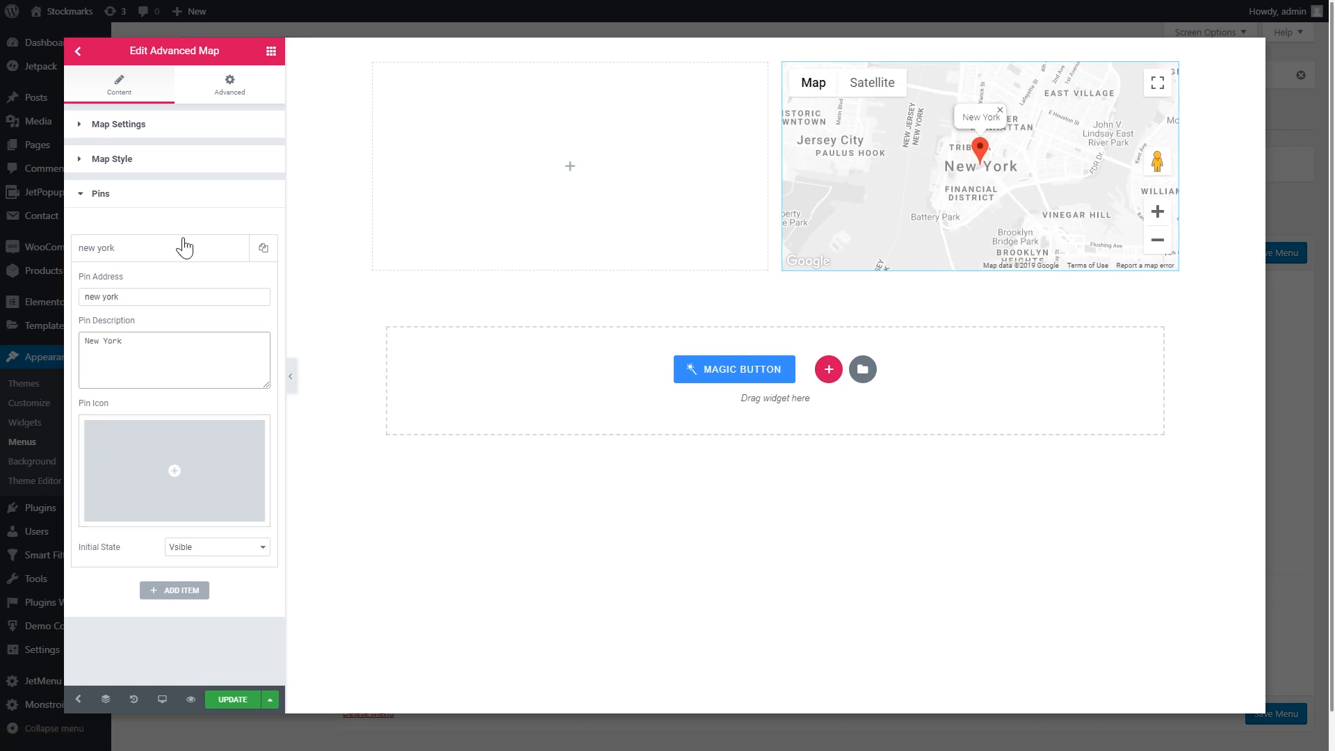
{"action": "left_click", "coordinate": [207, 196]}
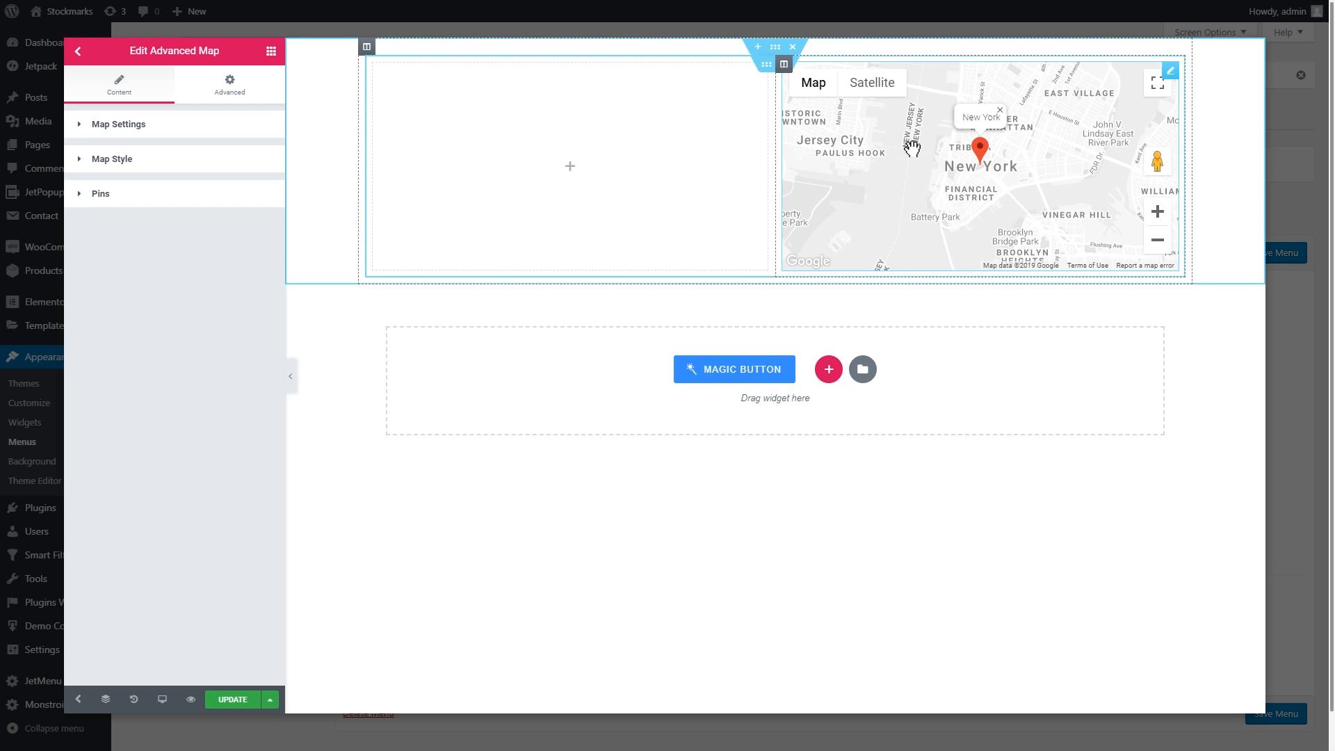
- Try a Contact Form 7 widget in the empty column beside the map, and delete it again
{"action": "left_click", "coordinate": [270, 52]}
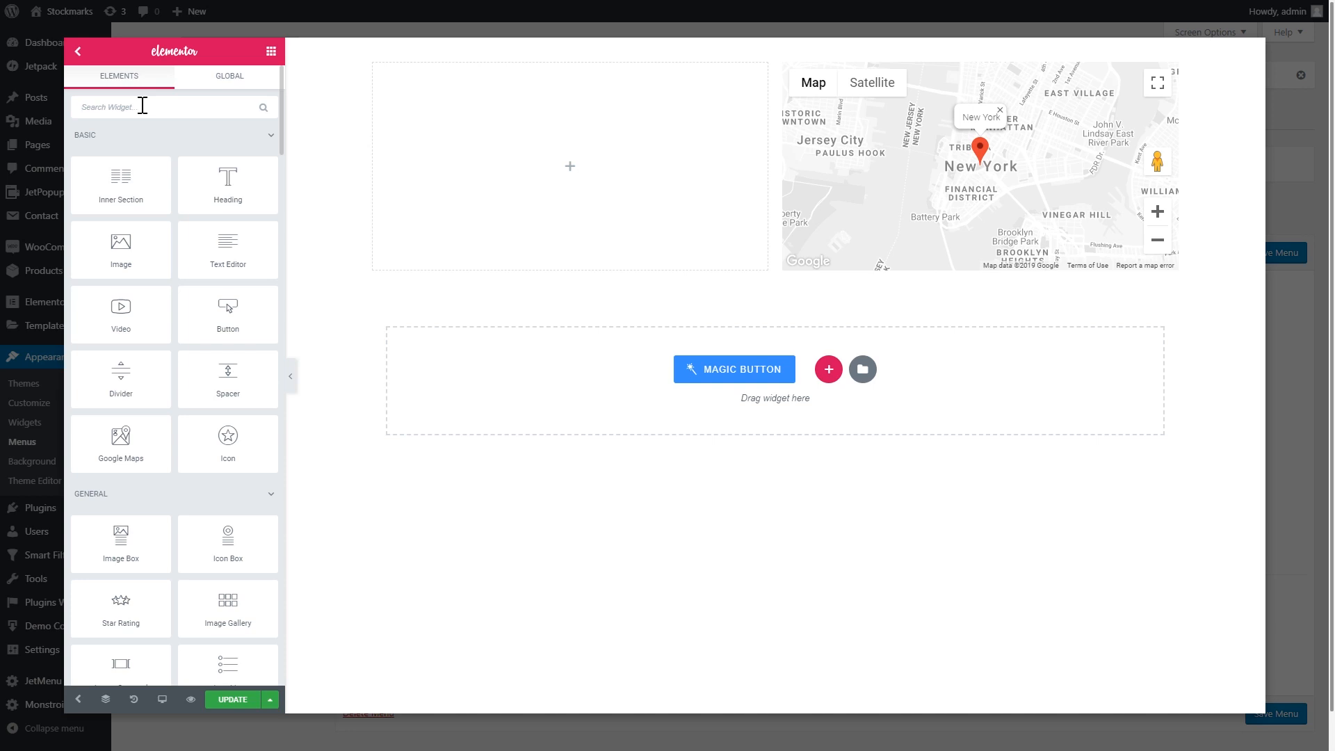
{"action": "type", "text": "con"}
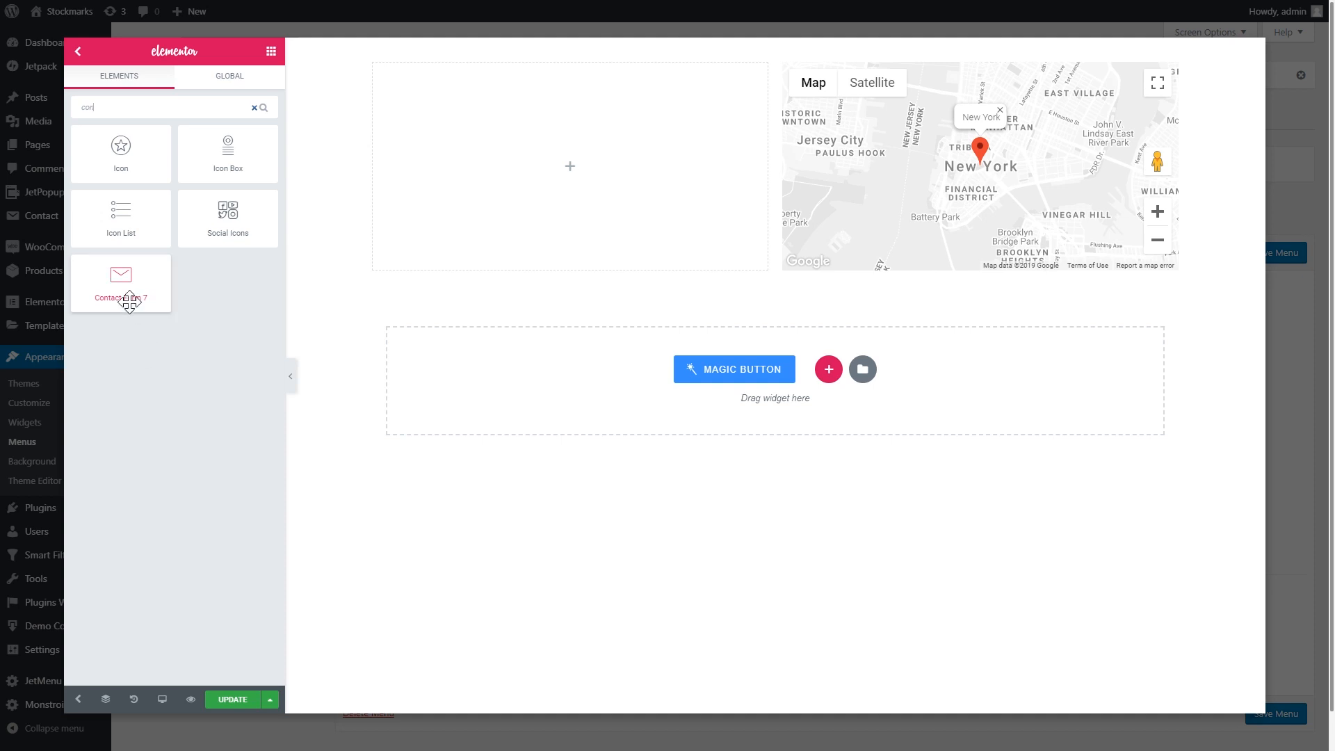
{"action": "left_click_drag", "start_coordinate": [128, 300], "coordinate": [564, 193]}
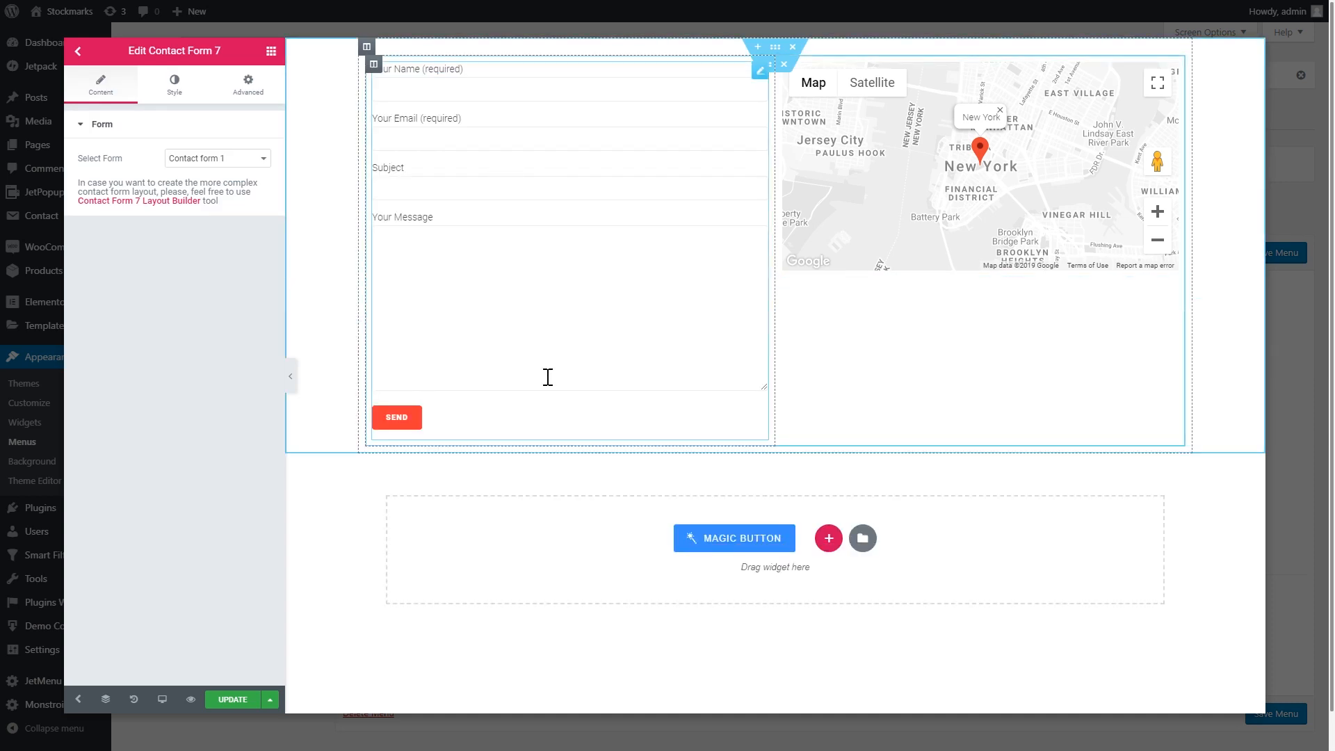
{"action": "right_click", "coordinate": [731, 89]}
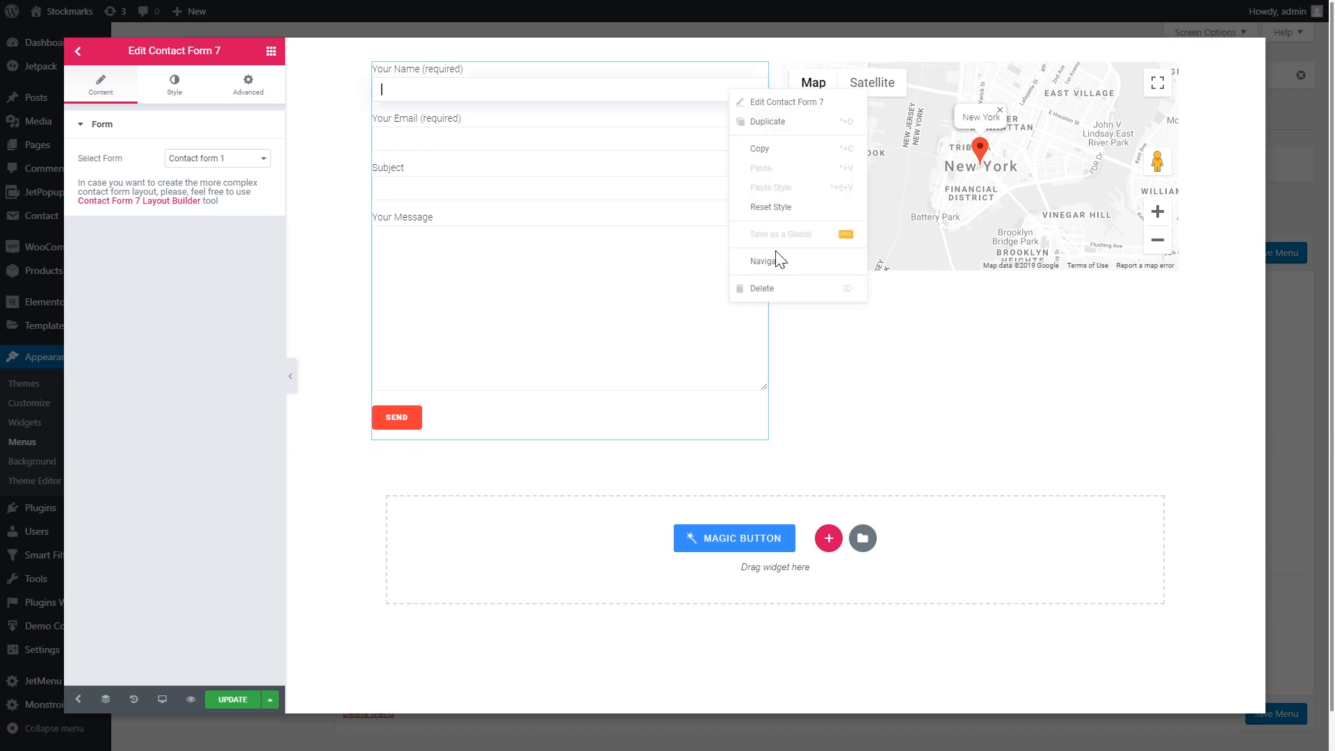
{"action": "left_click", "coordinate": [783, 287]}
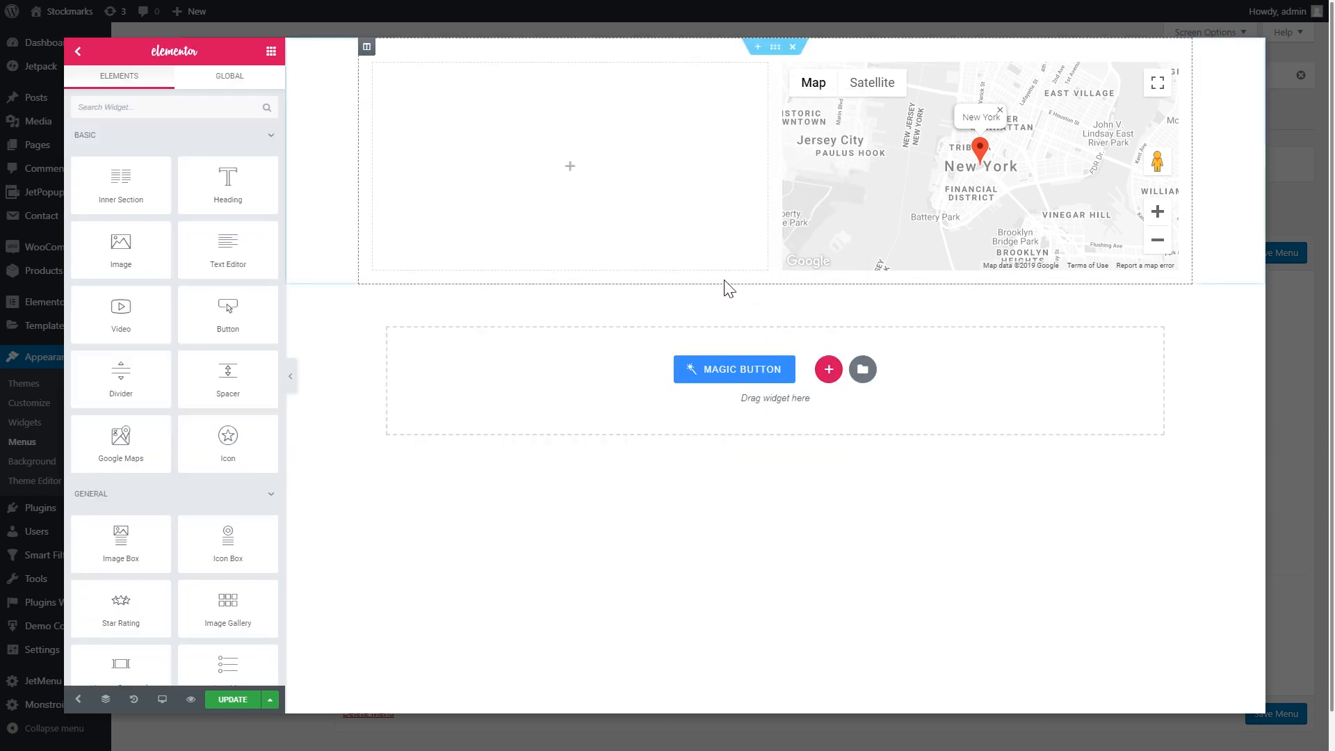
- Open the Contacts category of ready-made sections in the Magic Button template library
{"action": "left_click", "coordinate": [724, 381]}
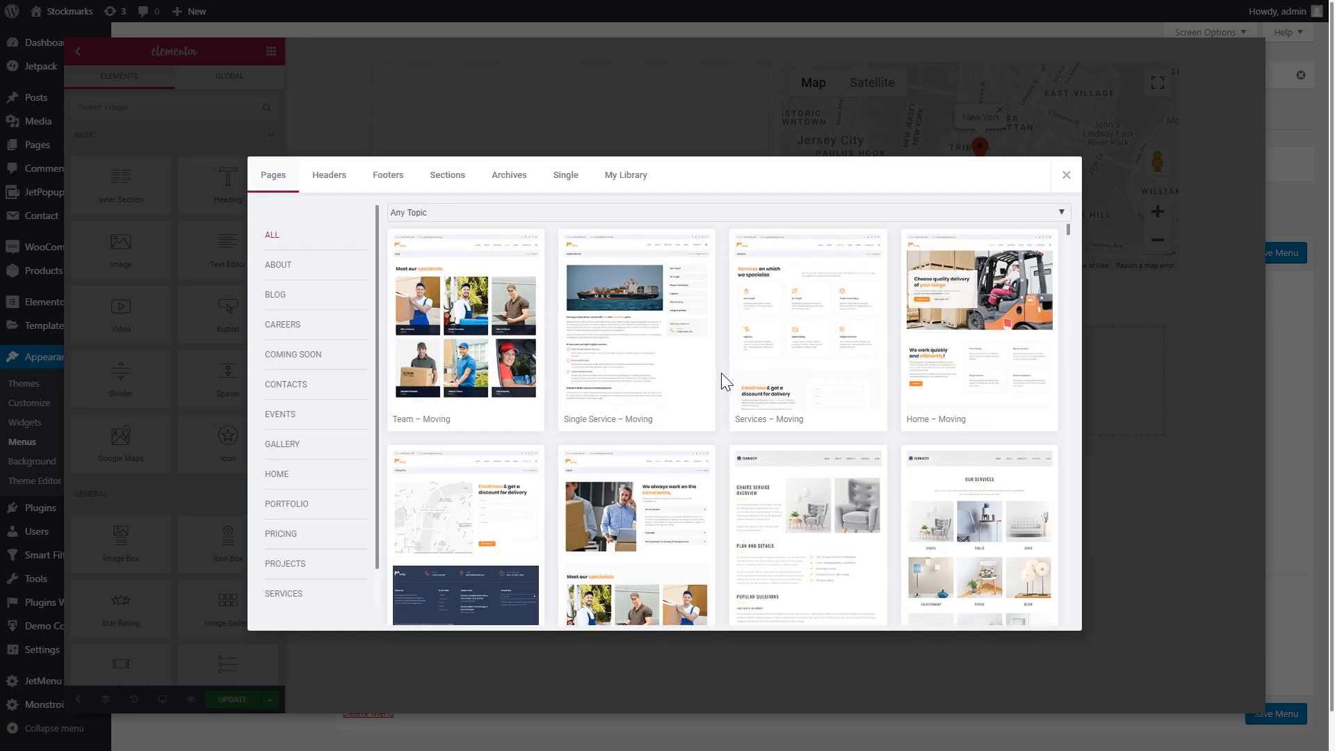
{"action": "left_click", "coordinate": [459, 192]}
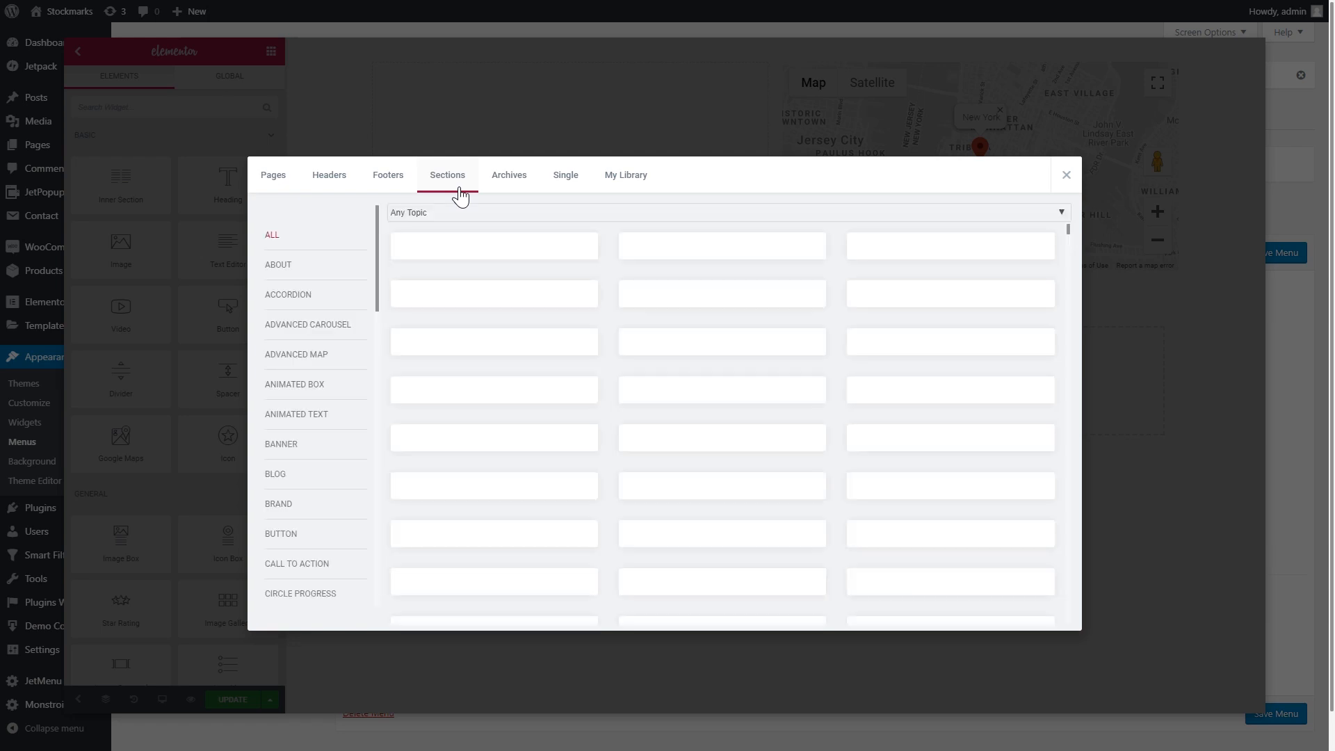
{"action": "scroll", "coordinate": [317, 393], "scroll_direction": "down", "scroll_amount": 8}
{"action": "scroll", "coordinate": [317, 398], "scroll_direction": "up", "scroll_amount": 6}
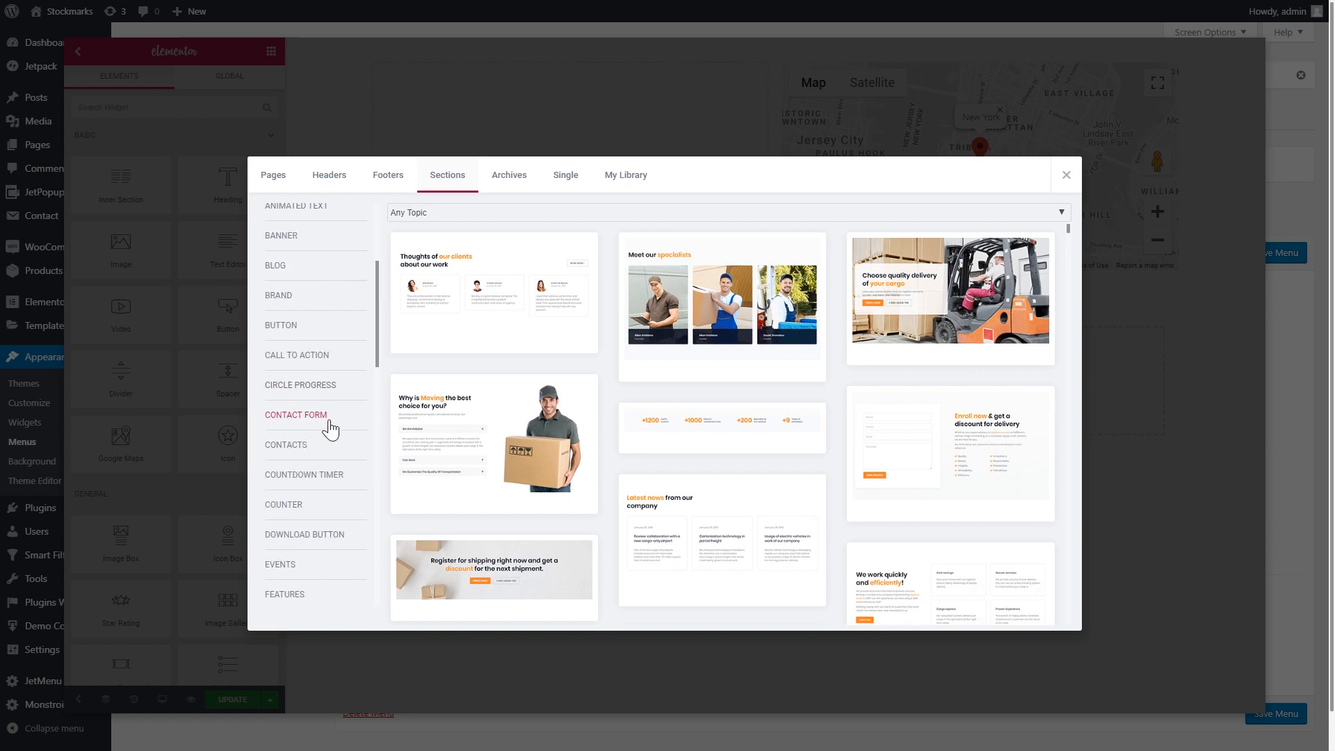
{"action": "left_click", "coordinate": [293, 452]}
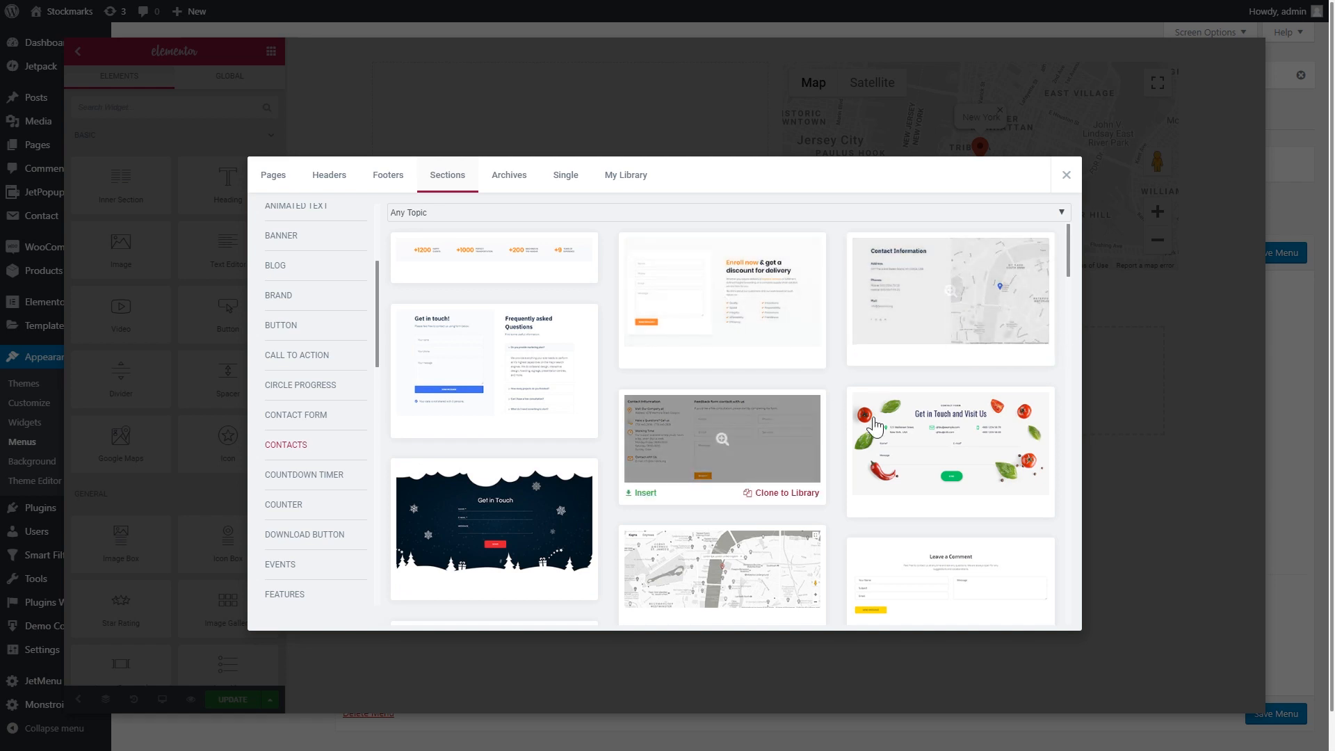
- Browse the contact templates, preview the one with "Get in touch!" and "Frequently asked Questions", and insert it below the map section
{"action": "scroll", "coordinate": [848, 415], "scroll_direction": "down", "scroll_amount": 3}
{"action": "scroll", "coordinate": [845, 411], "scroll_direction": "down", "scroll_amount": 4}
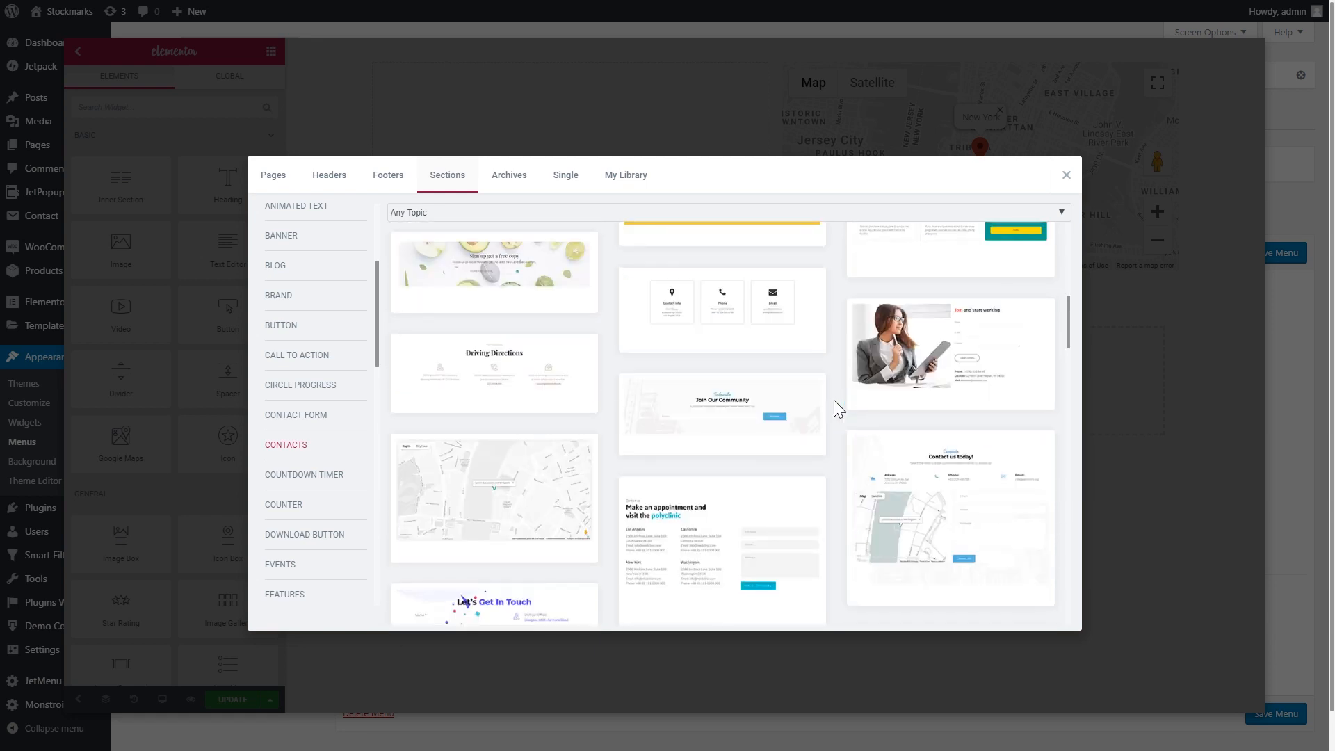
{"action": "scroll", "coordinate": [834, 402], "scroll_direction": "down", "scroll_amount": 5}
{"action": "scroll", "coordinate": [836, 407], "scroll_direction": "down", "scroll_amount": 8}
{"action": "scroll", "coordinate": [835, 401], "scroll_direction": "down", "scroll_amount": 10}
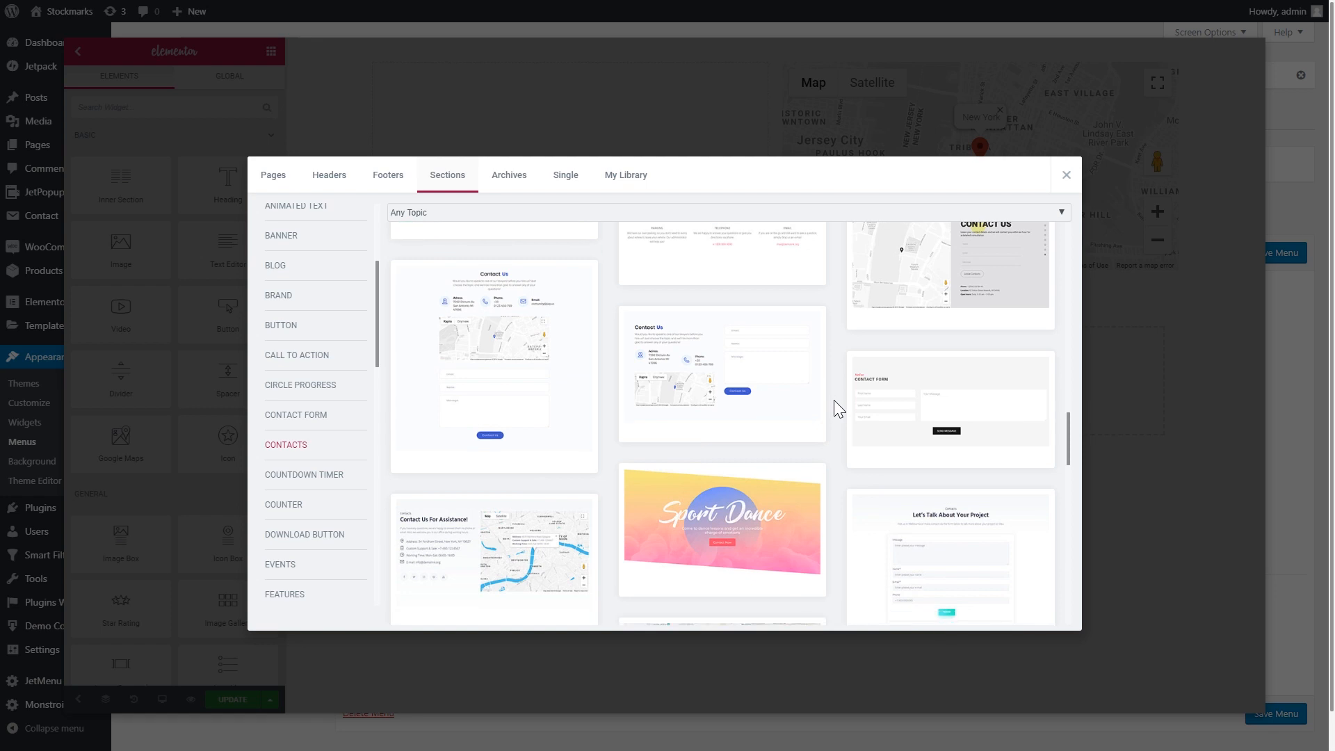
{"action": "scroll", "coordinate": [833, 399], "scroll_direction": "down", "scroll_amount": 10}
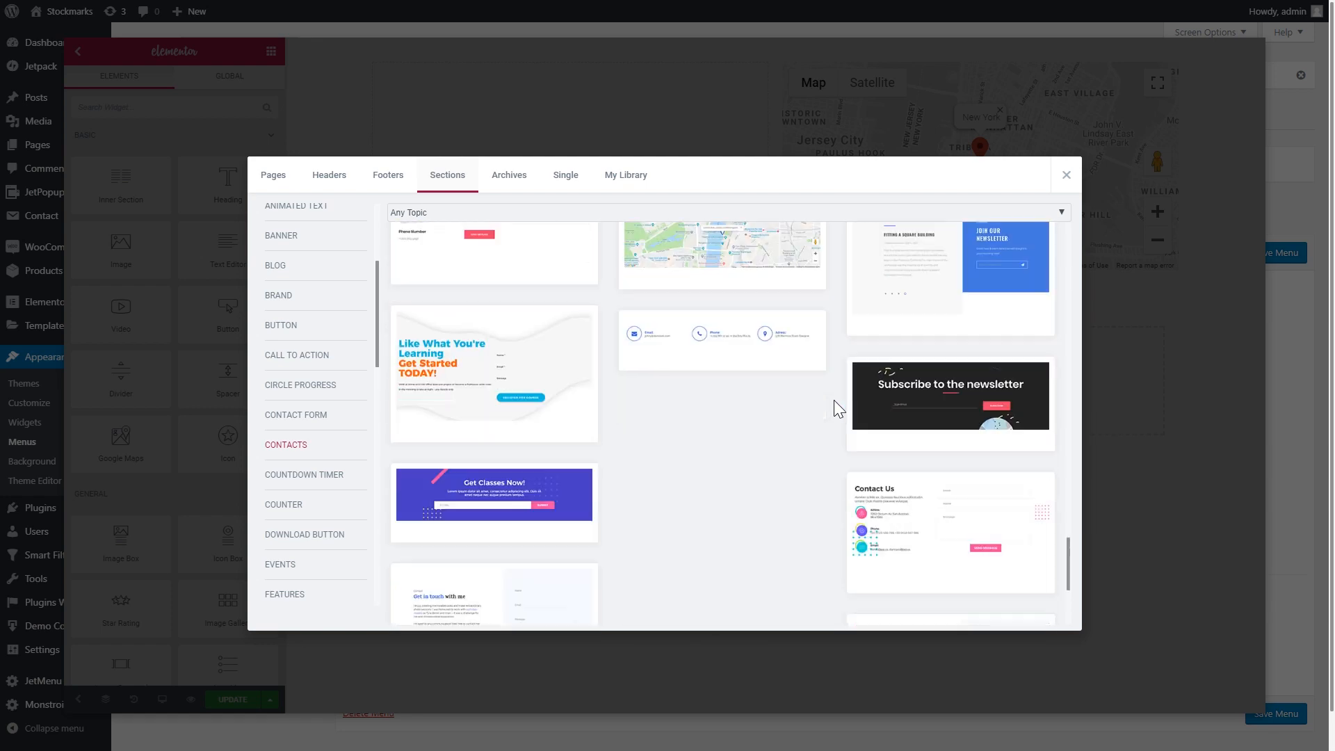
{"action": "mouse_move", "coordinate": [485, 381]}
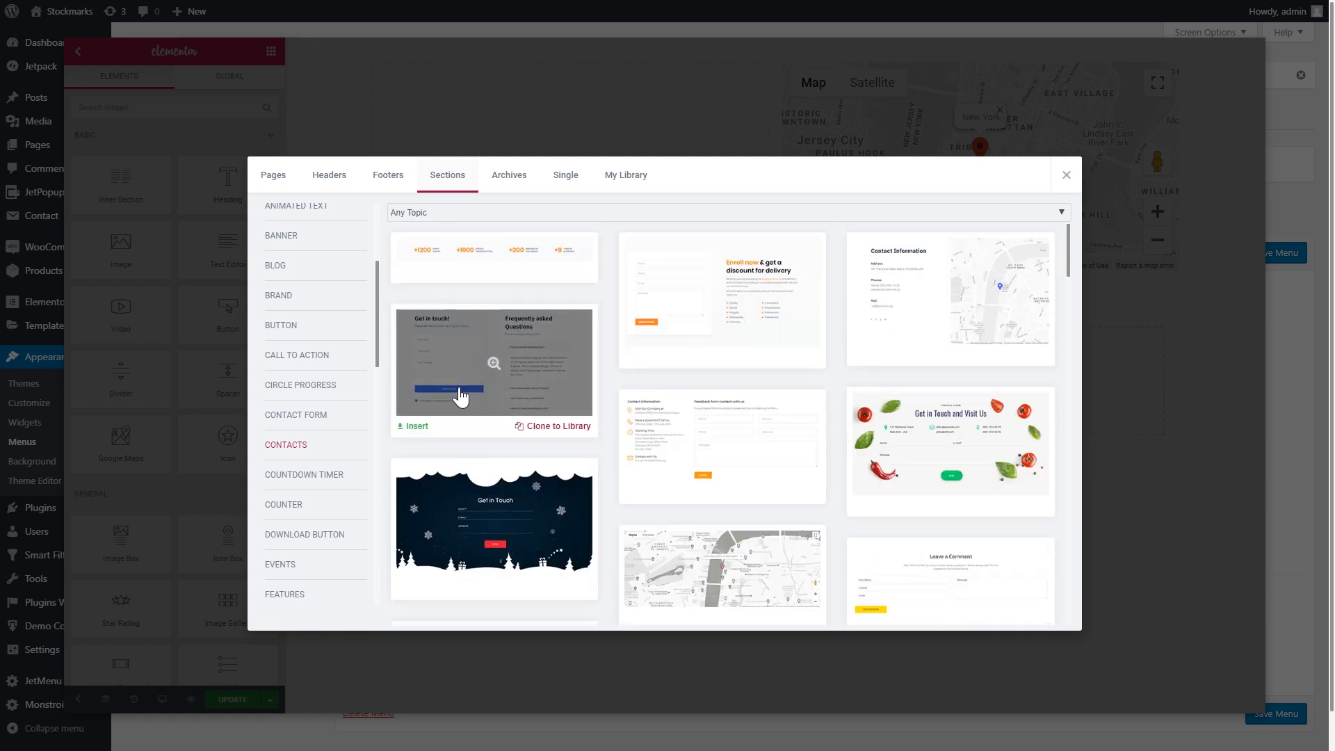
{"action": "left_click", "coordinate": [462, 378]}
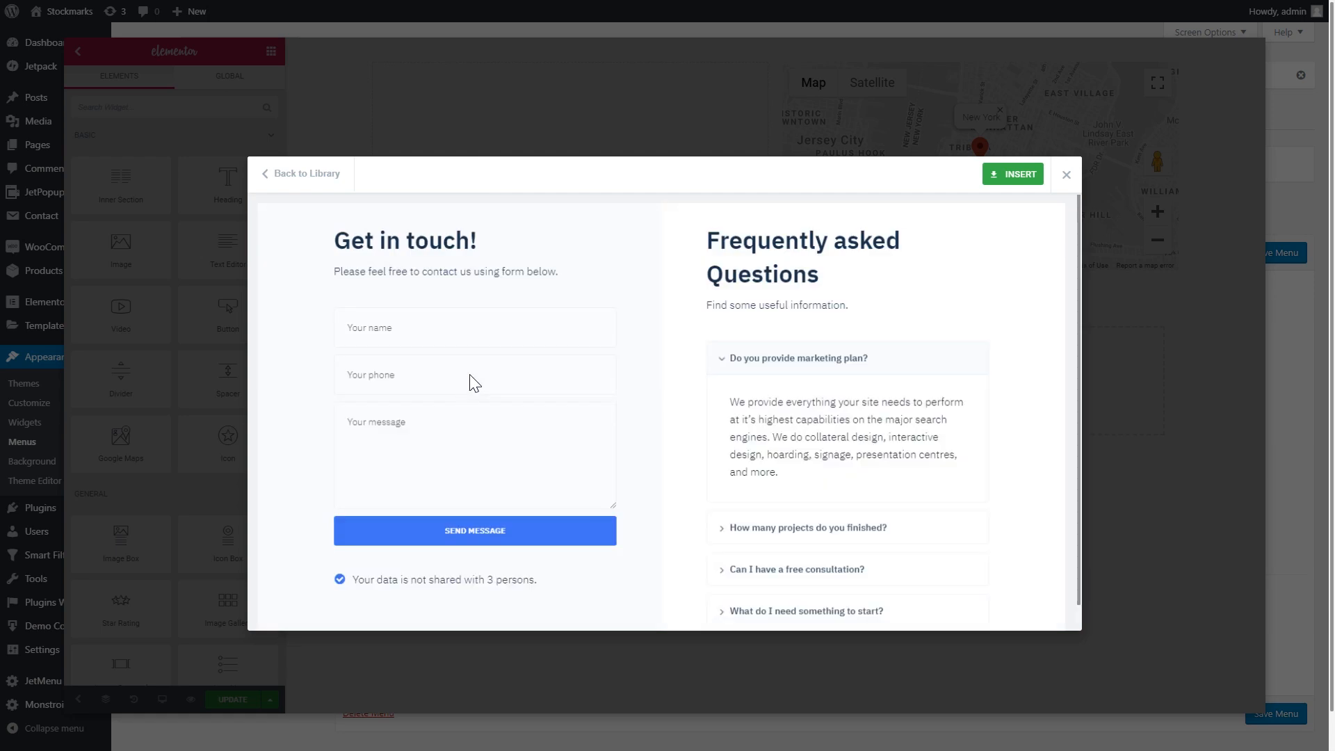
{"action": "scroll", "coordinate": [738, 310], "scroll_direction": "down", "scroll_amount": 1}
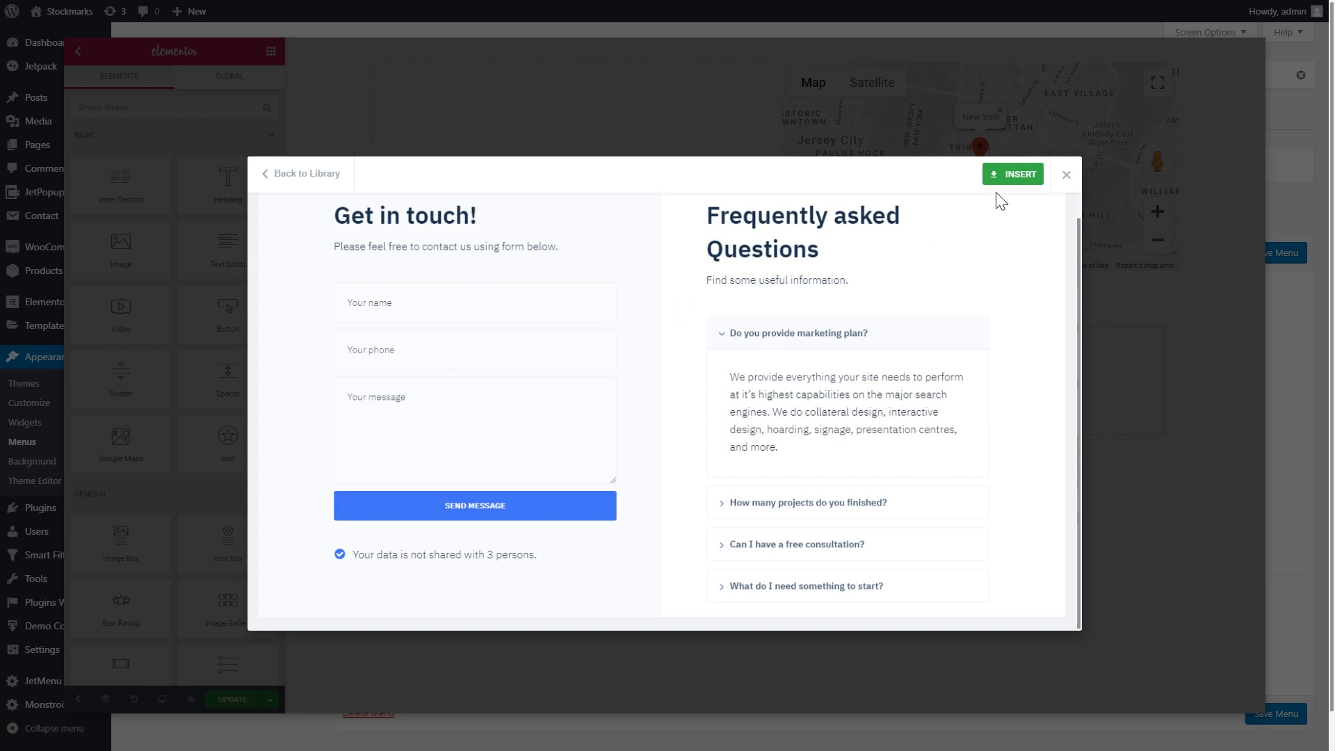
{"action": "left_click", "coordinate": [1009, 179]}
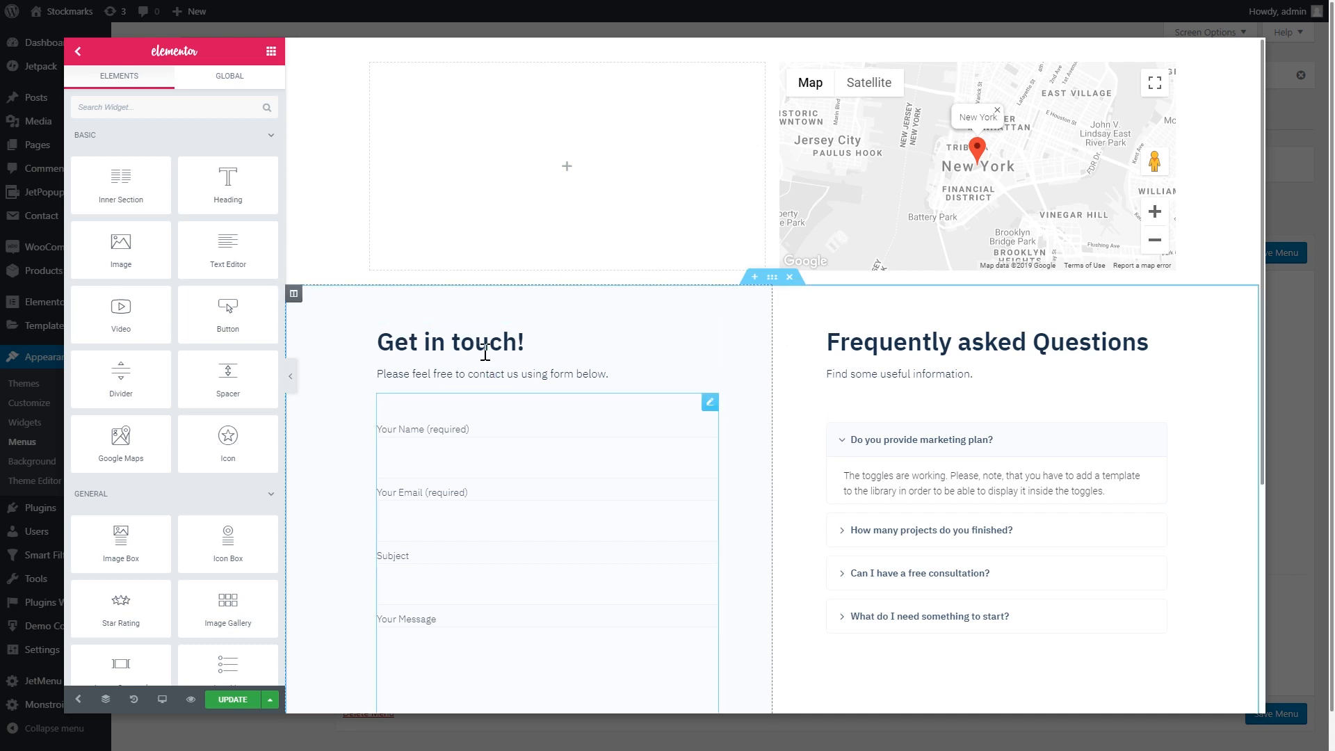
- Move the "Get in touch!" heading and its contact form into the empty column beside the map, and delete the leftover template section
{"action": "left_click", "coordinate": [628, 340]}
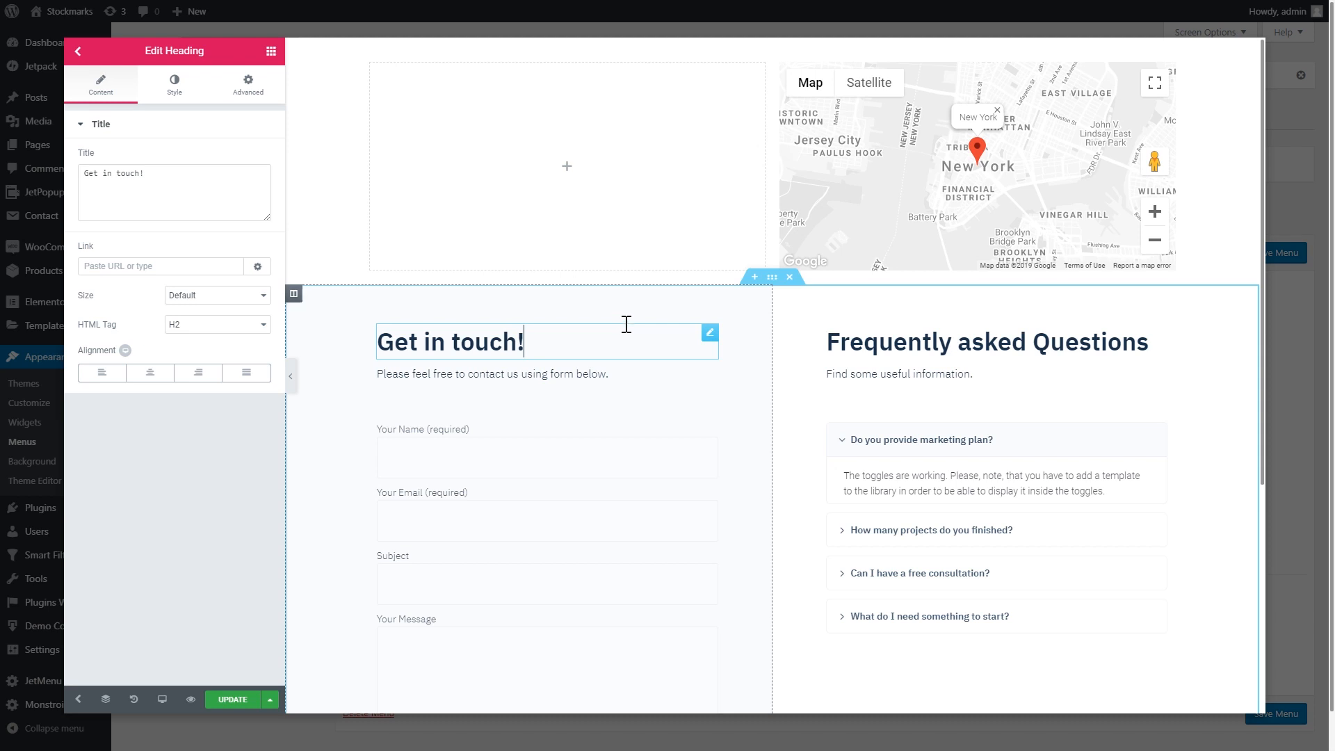
{"action": "left_click_drag", "start_coordinate": [674, 333], "coordinate": [664, 150]}
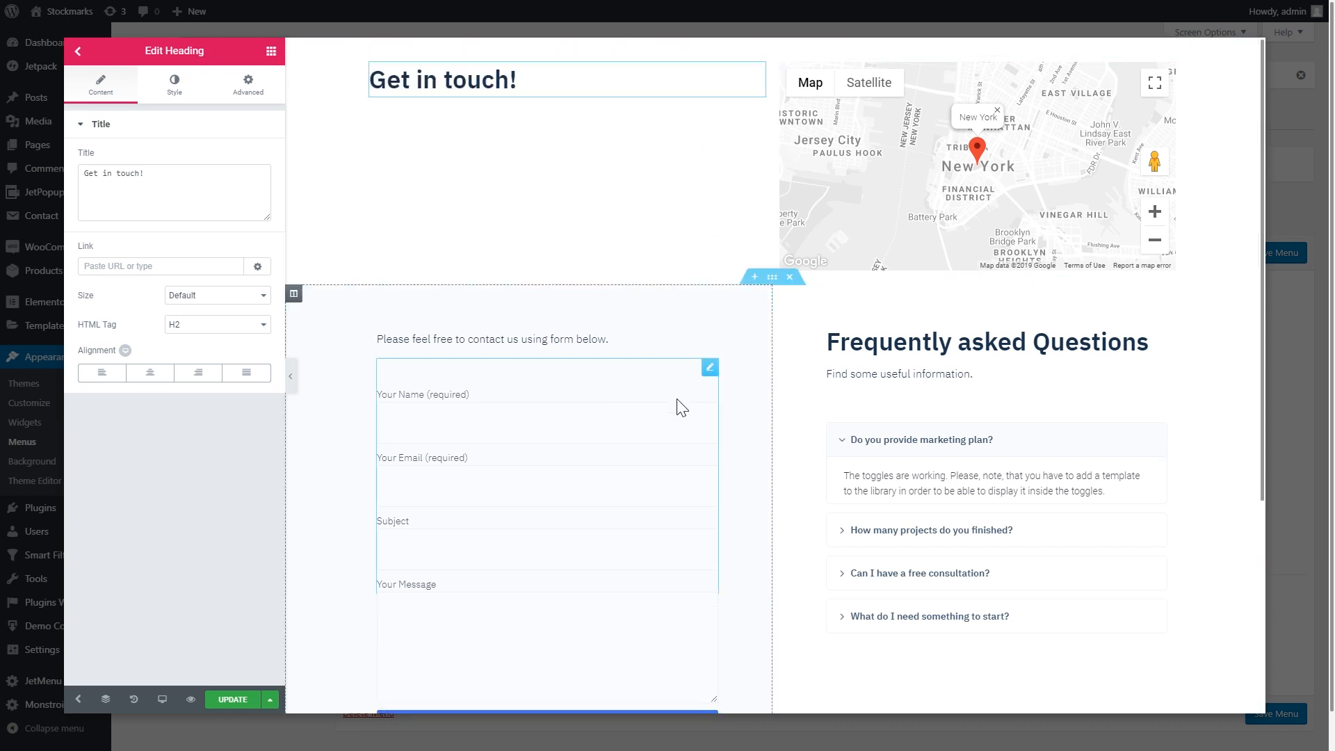
{"action": "left_click_drag", "start_coordinate": [709, 369], "coordinate": [650, 143]}
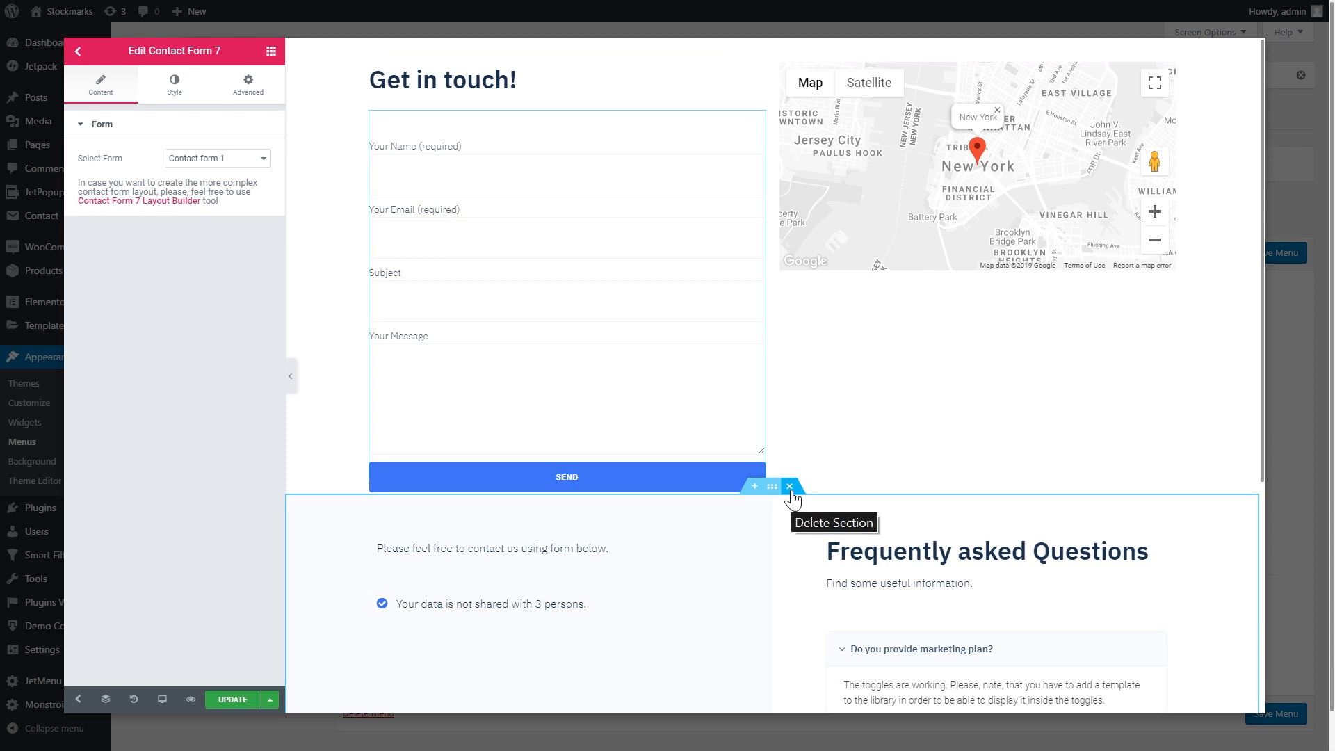
{"action": "left_click", "coordinate": [790, 487]}
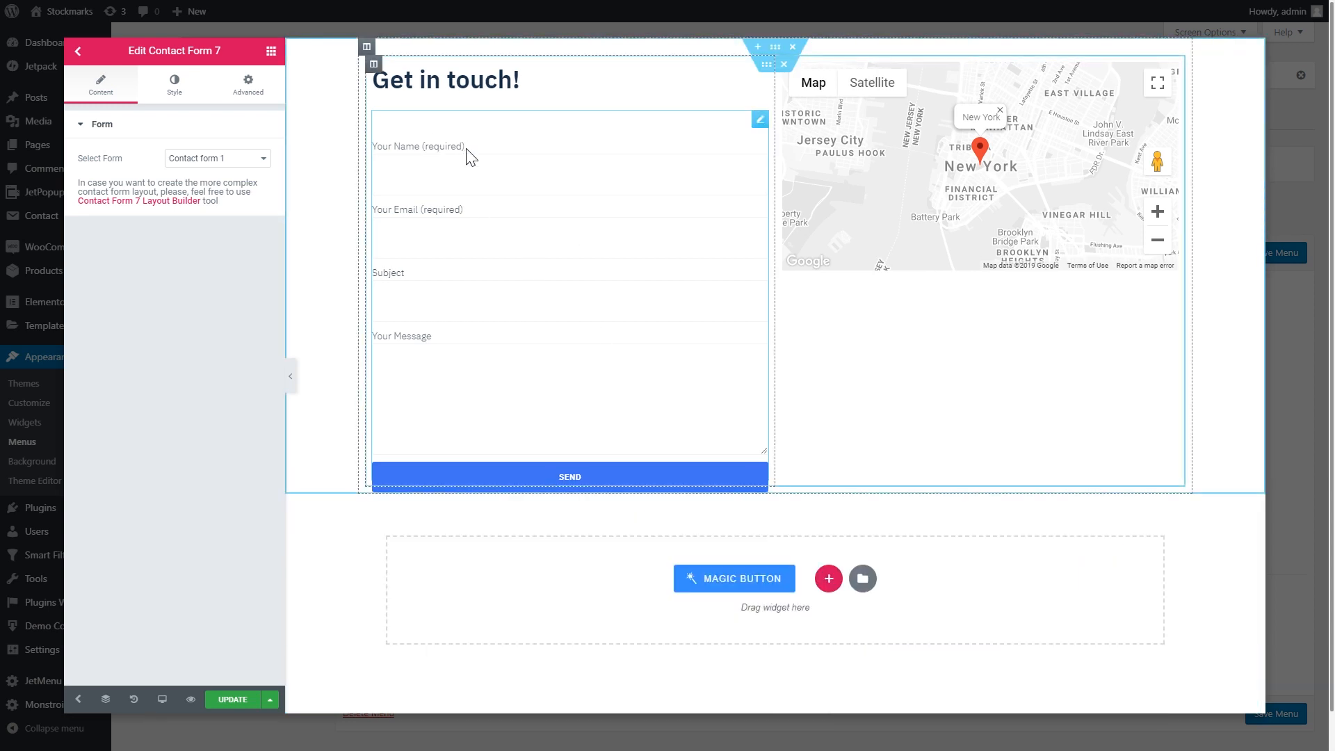
- Keep Contact form 1 as the form widget's selected form and open the widget's style settings
{"action": "left_click", "coordinate": [220, 158]}
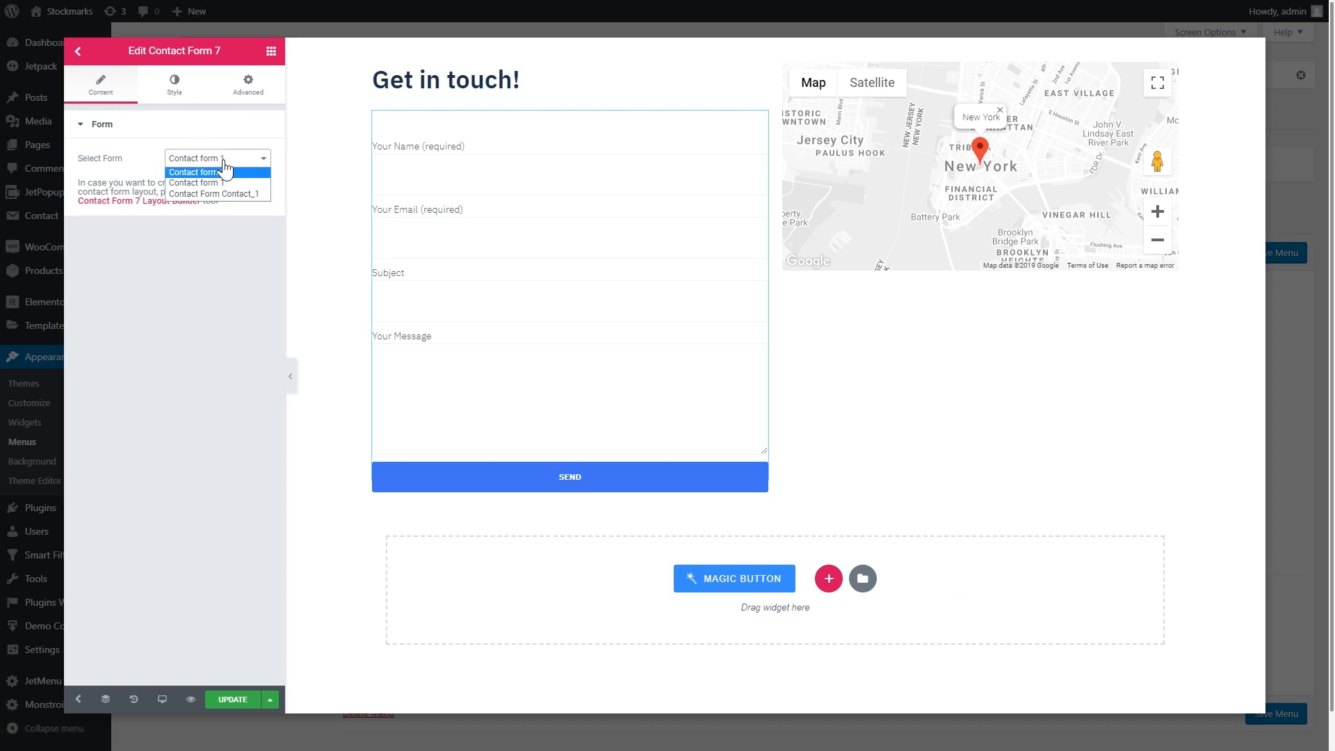
{"action": "left_click", "coordinate": [233, 173]}
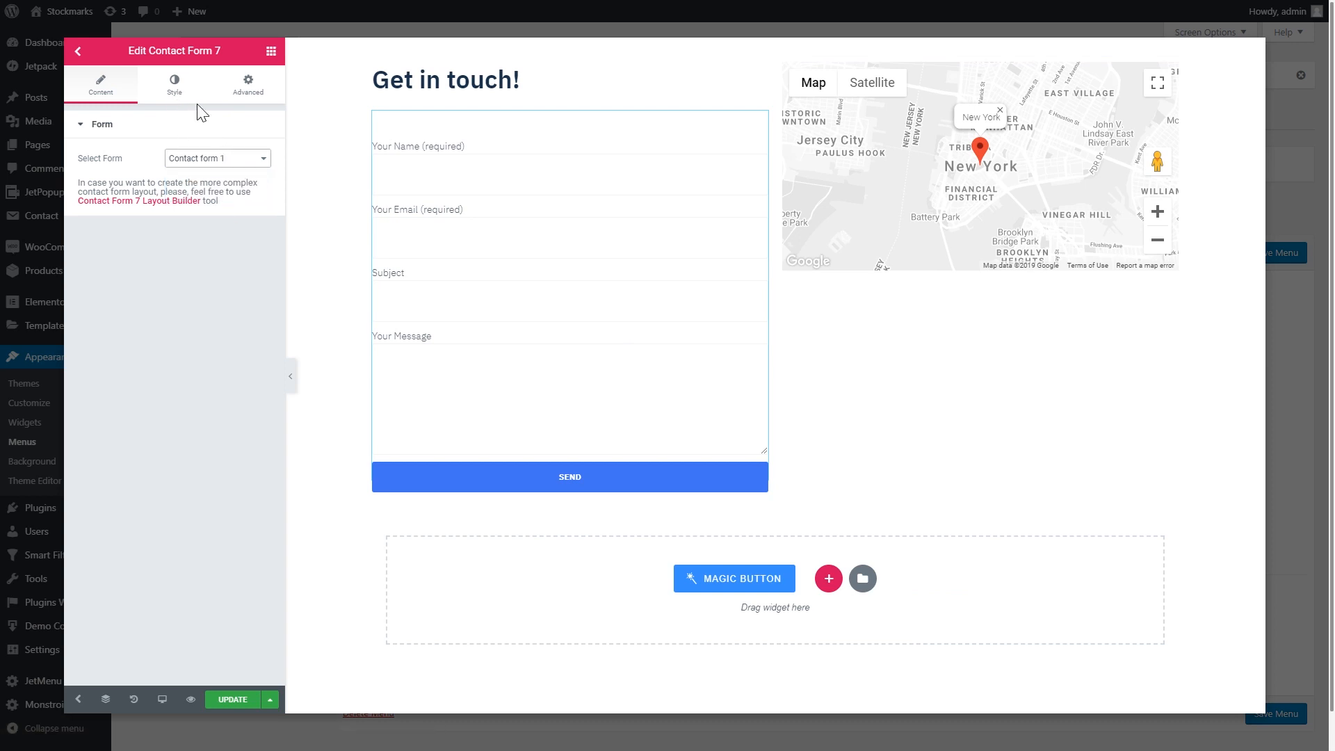
{"action": "left_click", "coordinate": [174, 87]}
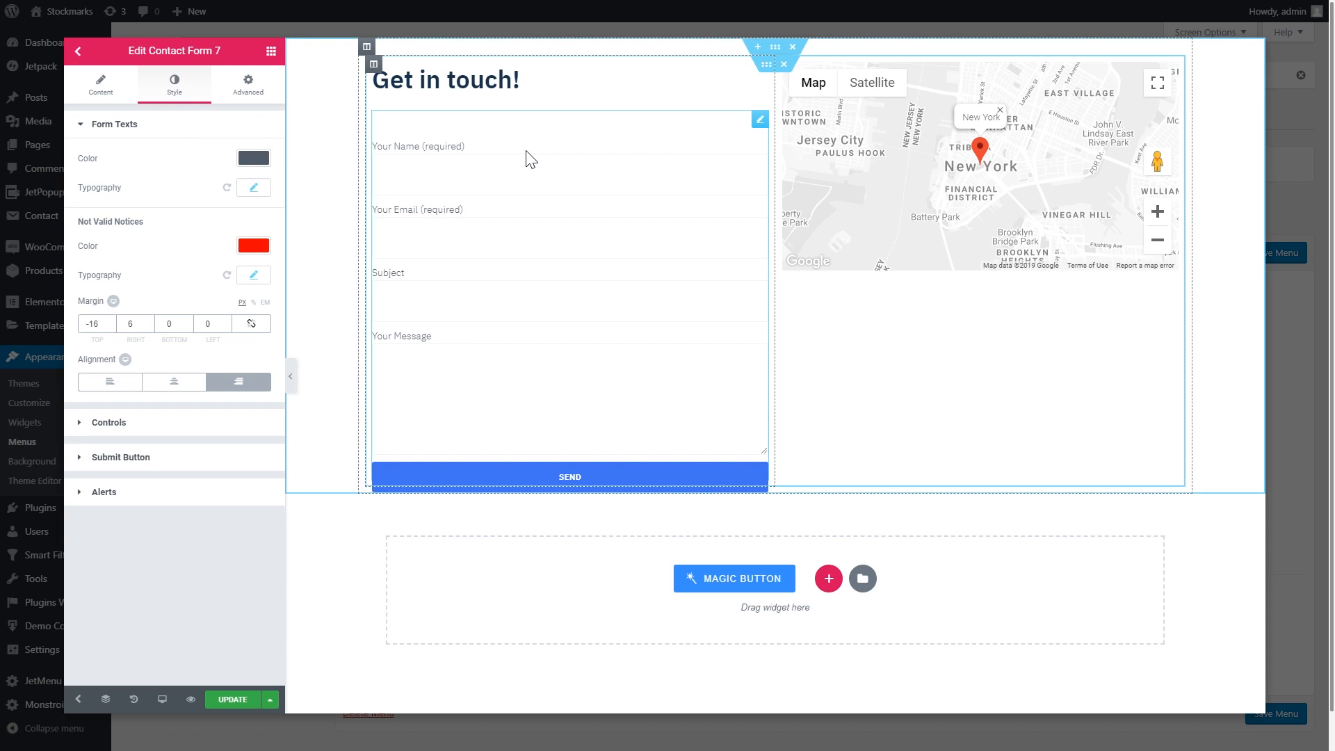
- Open the typography settings of the "Get in touch!" heading
{"action": "left_click", "coordinate": [466, 80]}
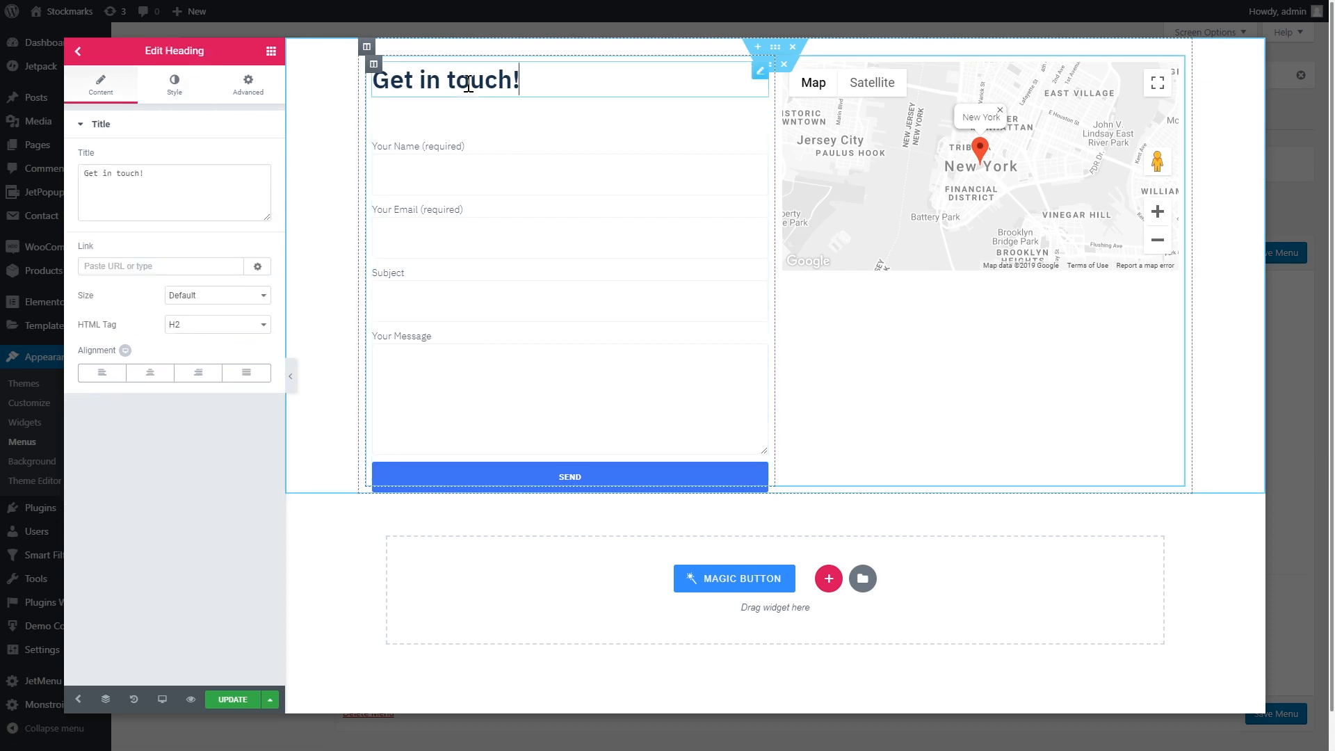
{"action": "left_click", "coordinate": [174, 85]}
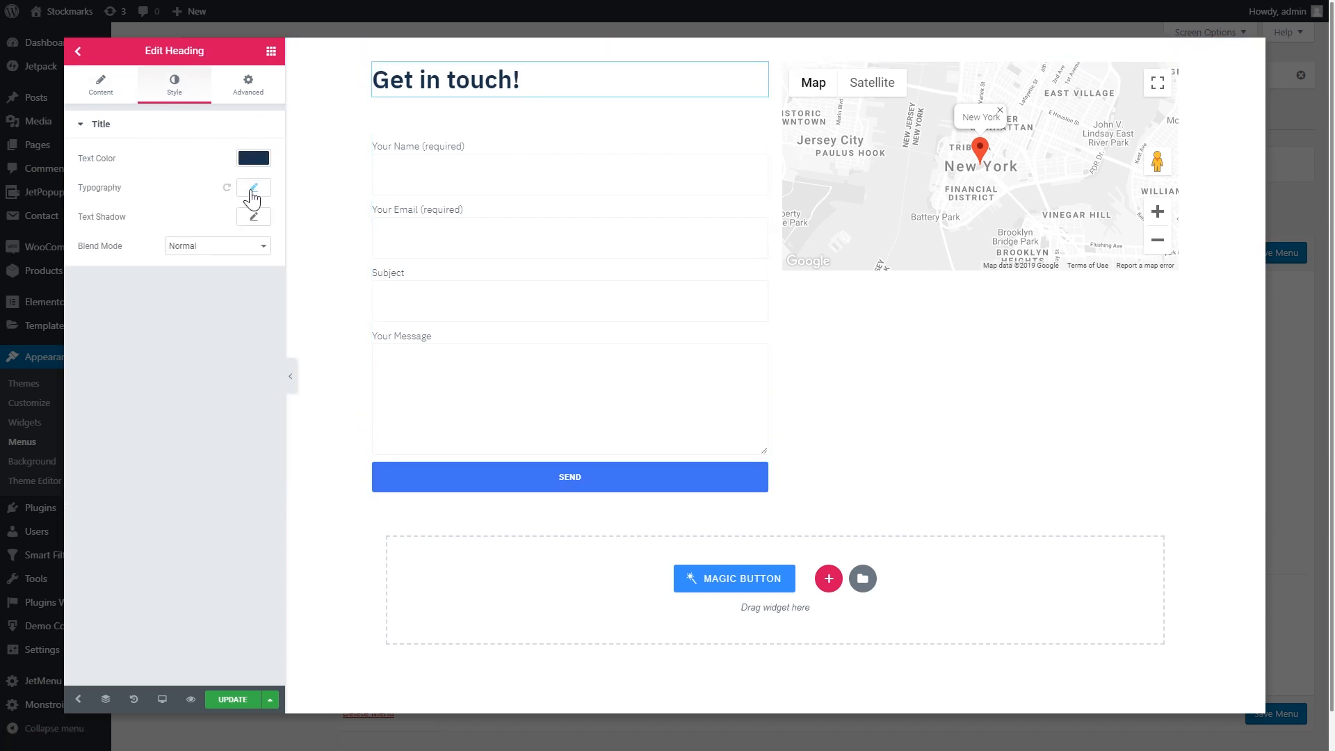
{"action": "left_click", "coordinate": [253, 188]}
{"action": "left_click", "coordinate": [249, 228]}
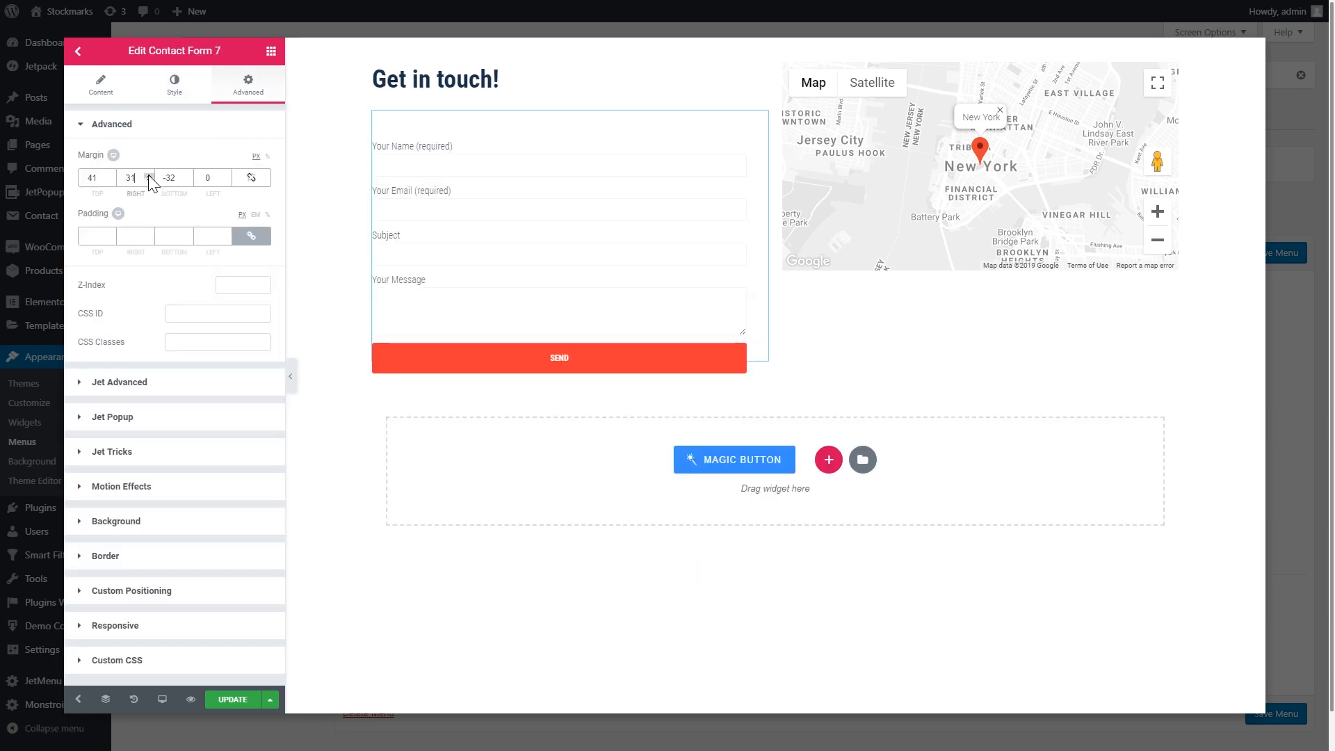
- Set the contact form's right margin to 37 px and the map's left margin to 15 px, with the map's margins unlinked
{"action": "left_click", "coordinate": [148, 175]}
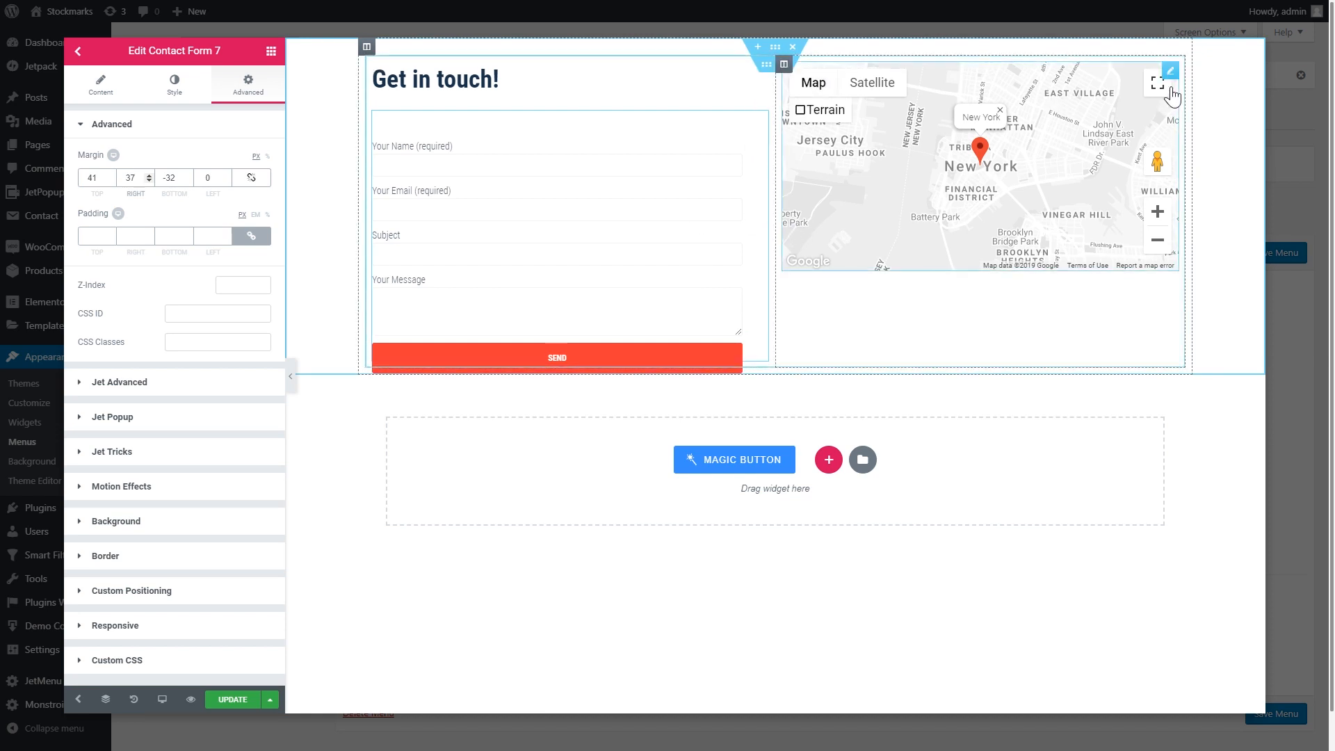
{"action": "left_click", "coordinate": [1170, 67]}
{"action": "left_click", "coordinate": [244, 99]}
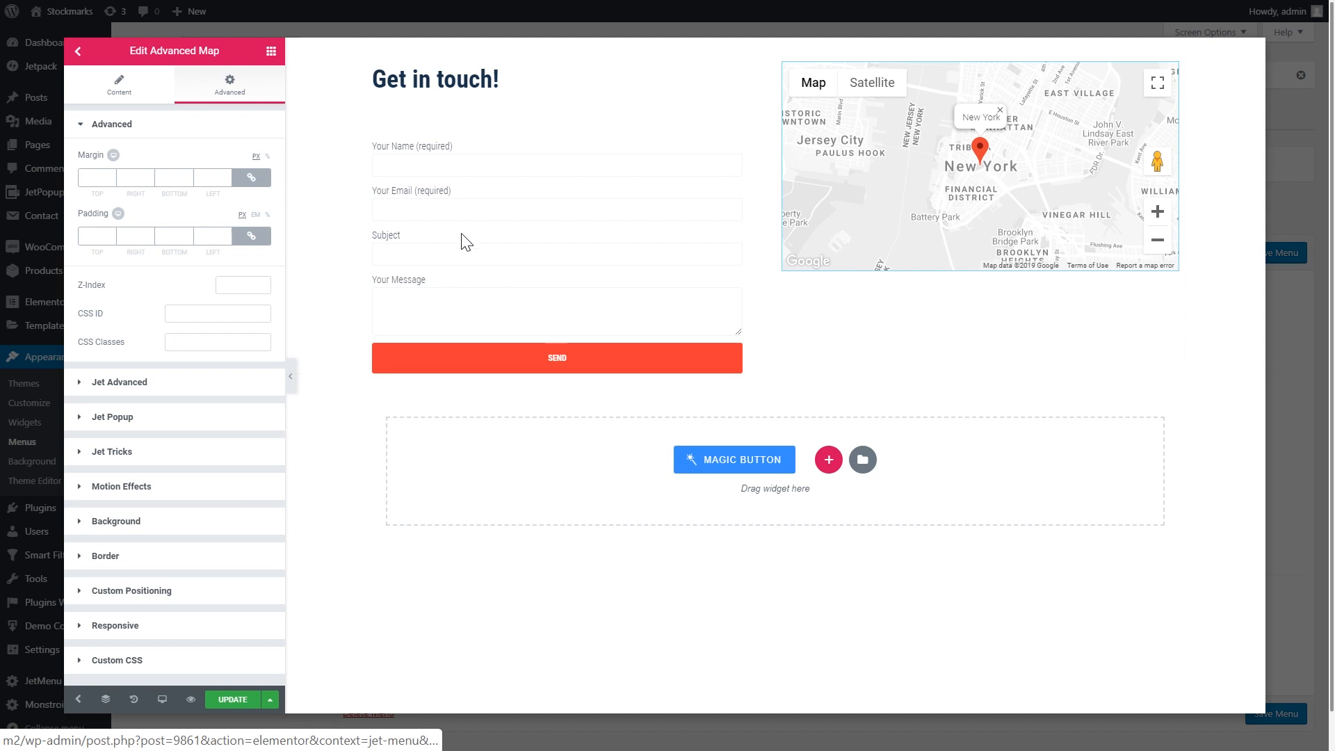
{"action": "left_click", "coordinate": [252, 179]}
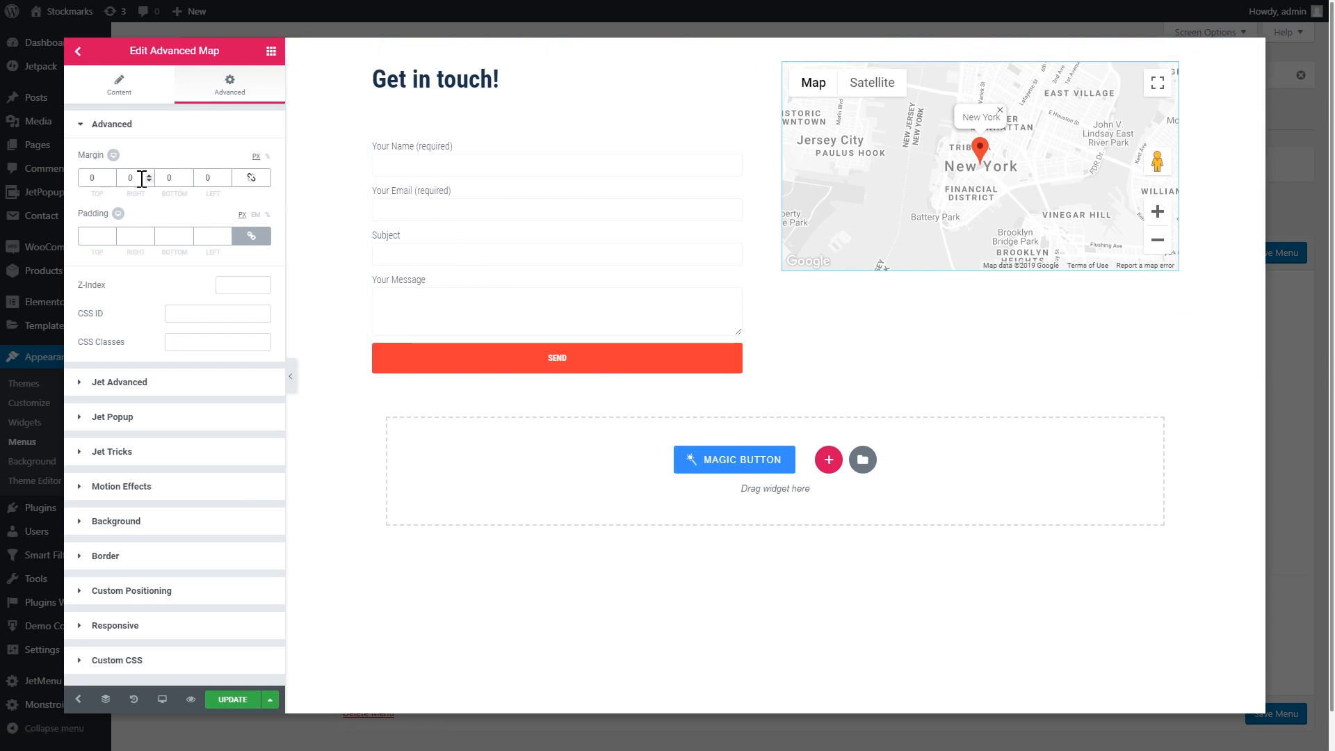
{"action": "left_click_drag", "start_coordinate": [226, 175], "coordinate": [225, 174]}
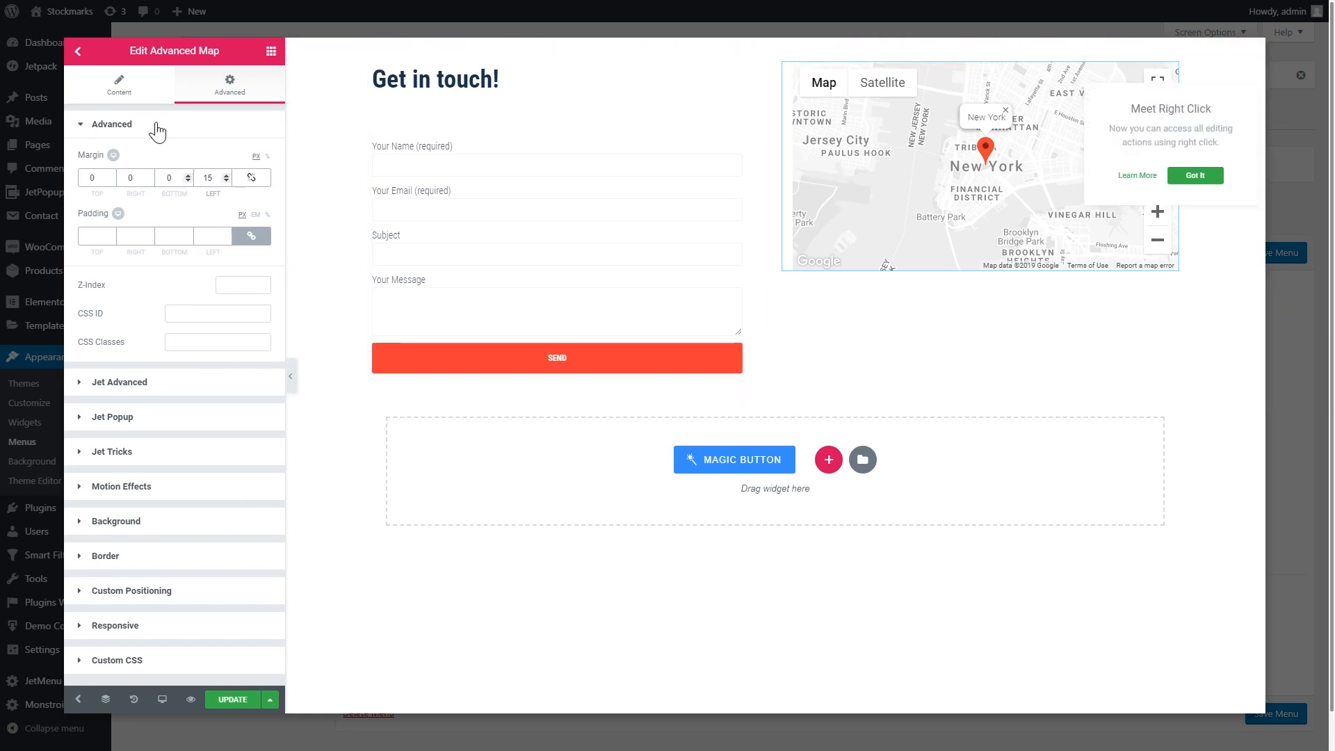
- Try a map height of 350, and settle on 450
{"action": "left_click", "coordinate": [127, 92]}
{"action": "left_click", "coordinate": [145, 435]}
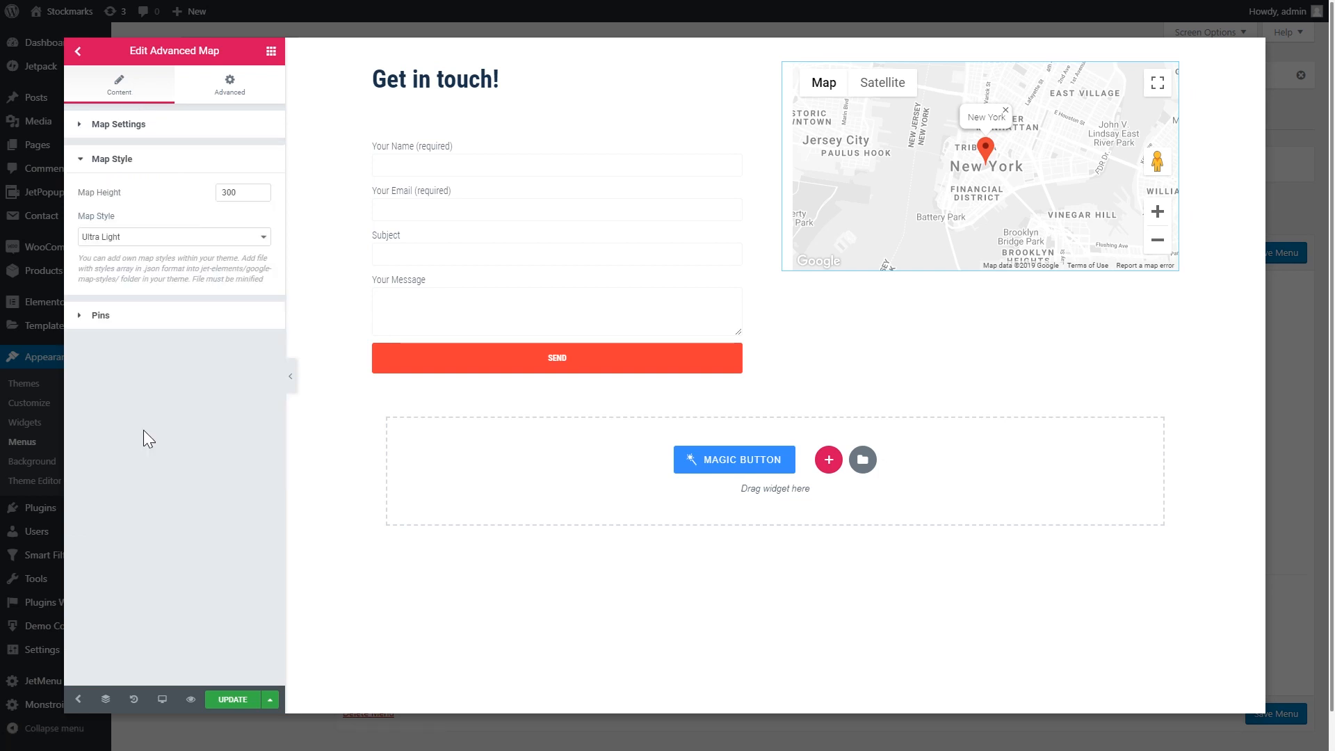
{"action": "left_click", "coordinate": [260, 190]}
{"action": "left_click_drag", "start_coordinate": [256, 193], "coordinate": [181, 200]}
{"action": "type", "text": "350"}
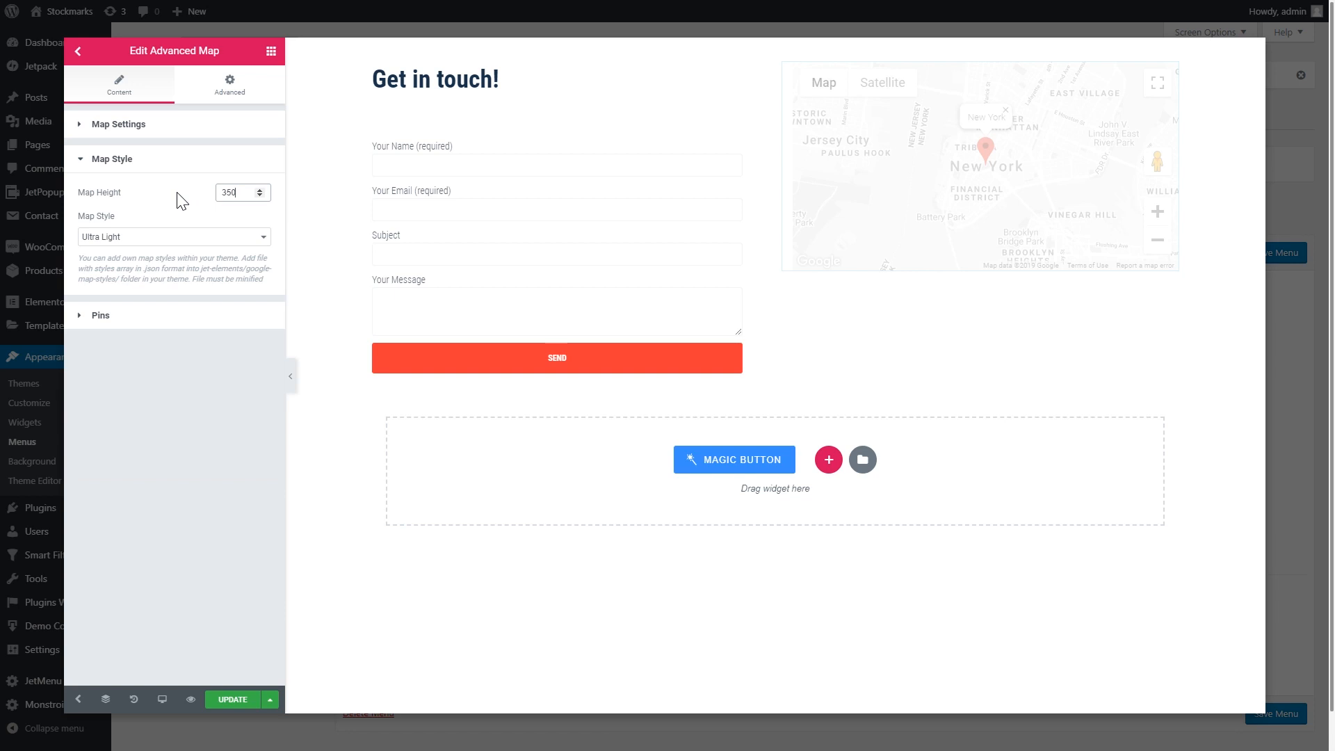
{"action": "left_click_drag", "start_coordinate": [238, 192], "coordinate": [193, 200]}
{"action": "type", "text": "450"}
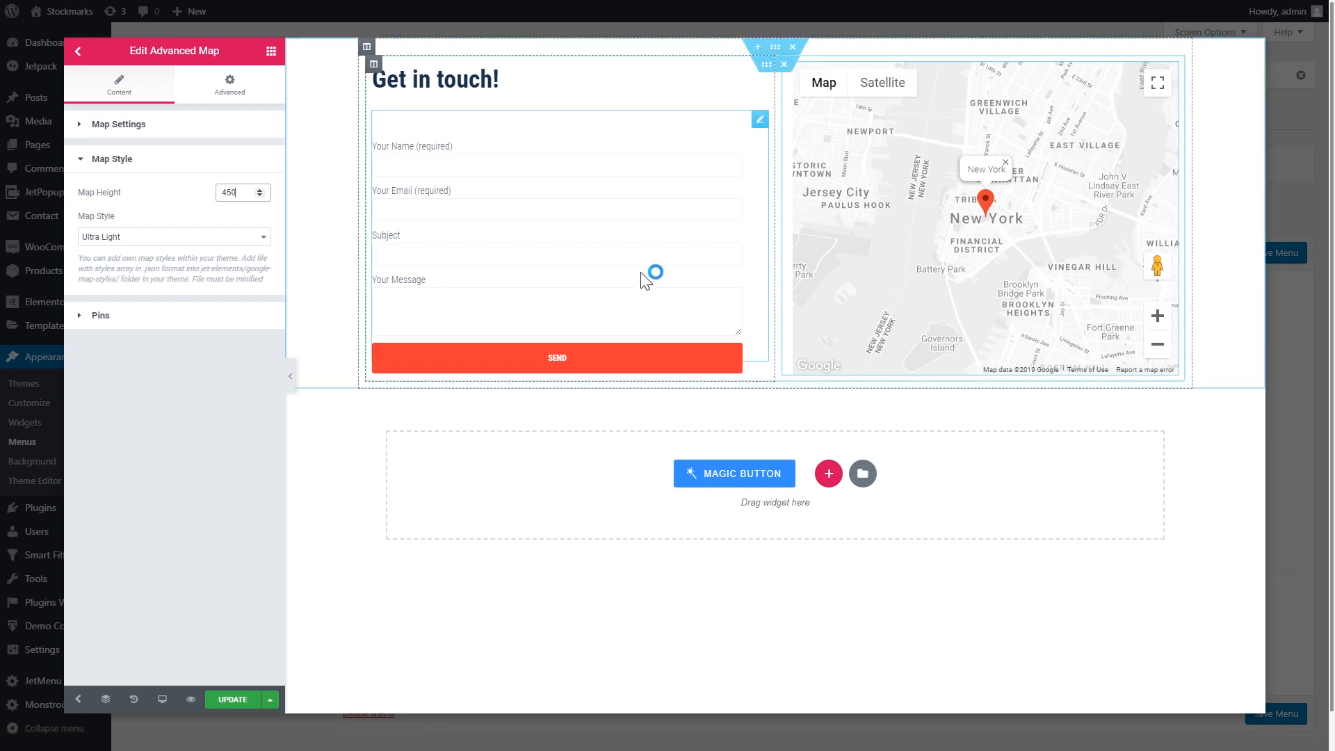
- Give the contact form and map section a classic background in white, #ffffff
{"action": "left_click", "coordinate": [776, 48]}
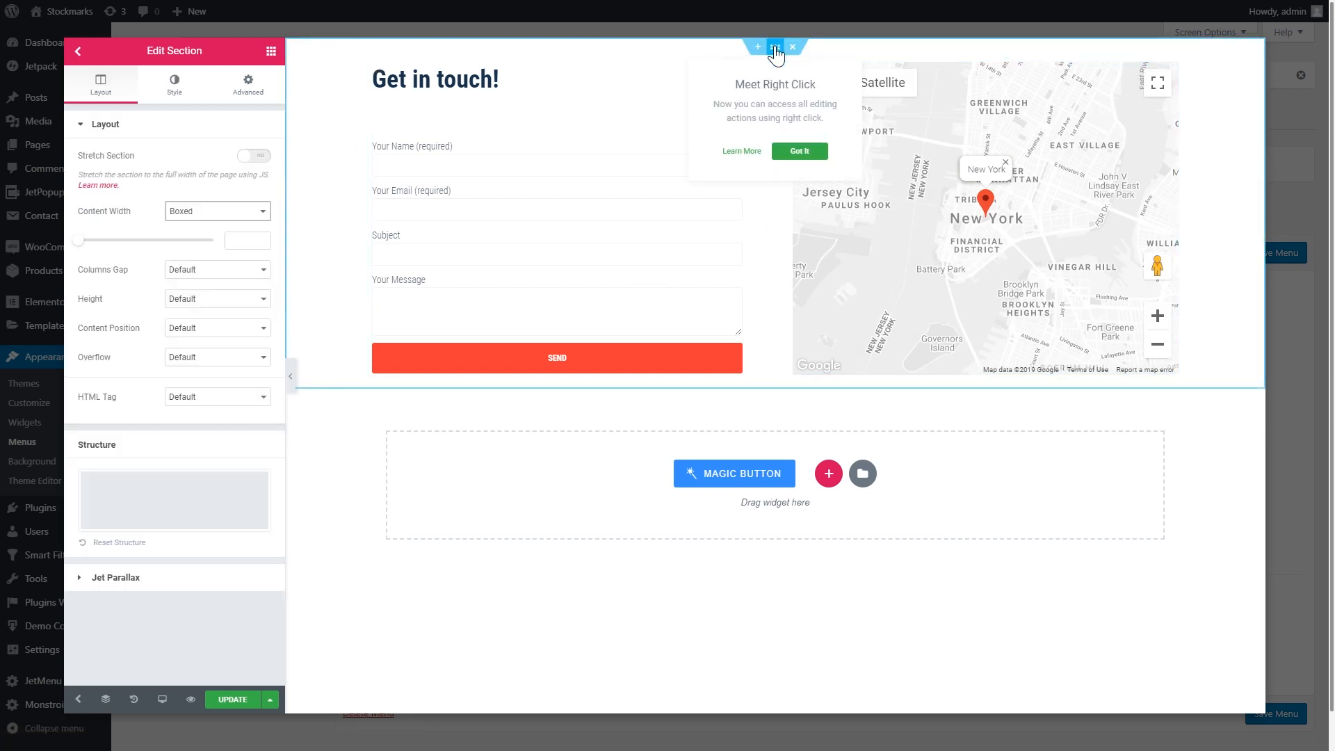
{"action": "left_click", "coordinate": [176, 86]}
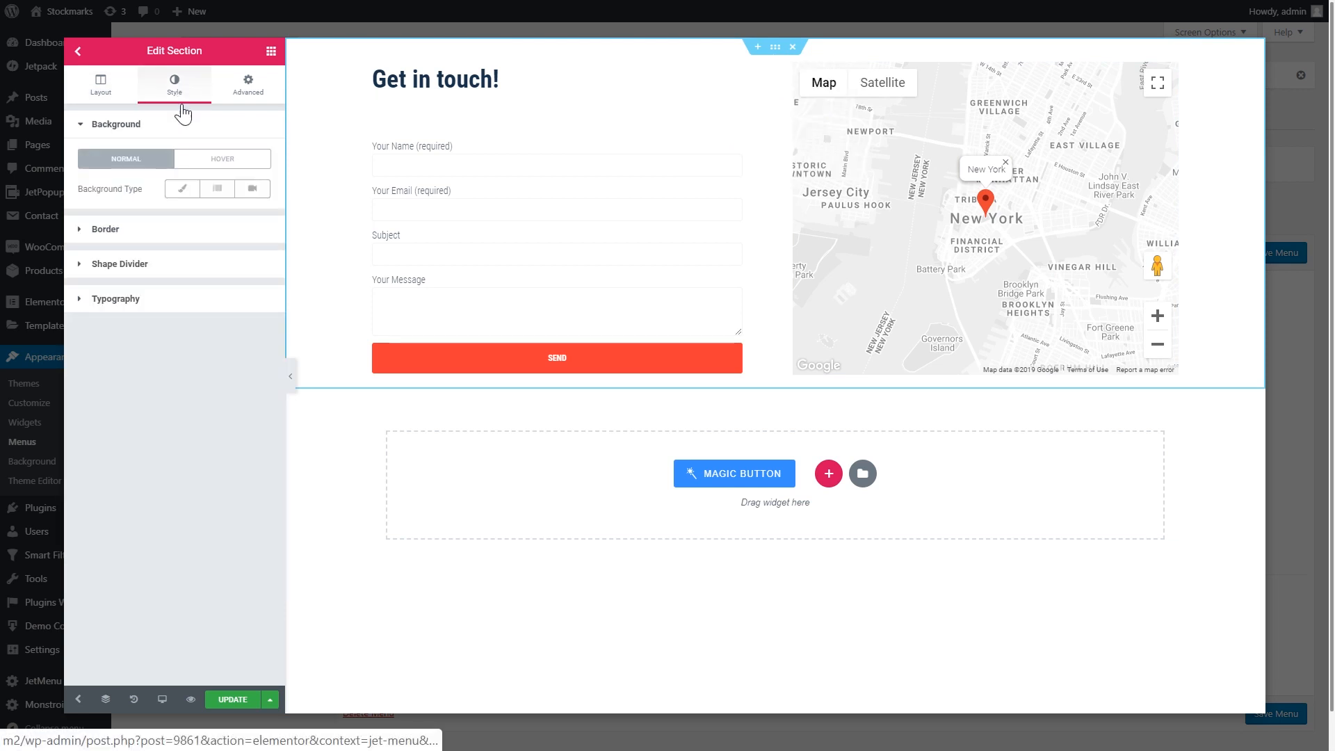
{"action": "left_click", "coordinate": [183, 189]}
{"action": "left_click", "coordinate": [253, 218]}
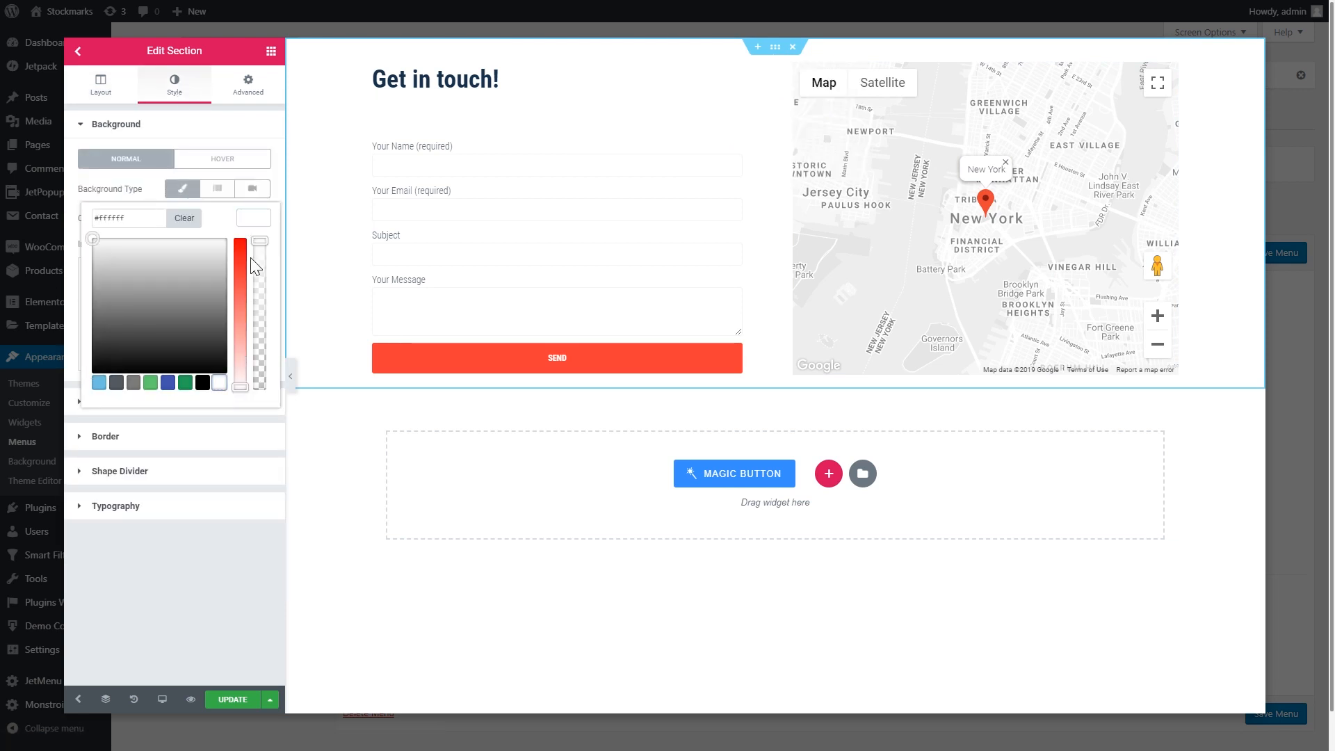
{"action": "left_click", "coordinate": [256, 224]}
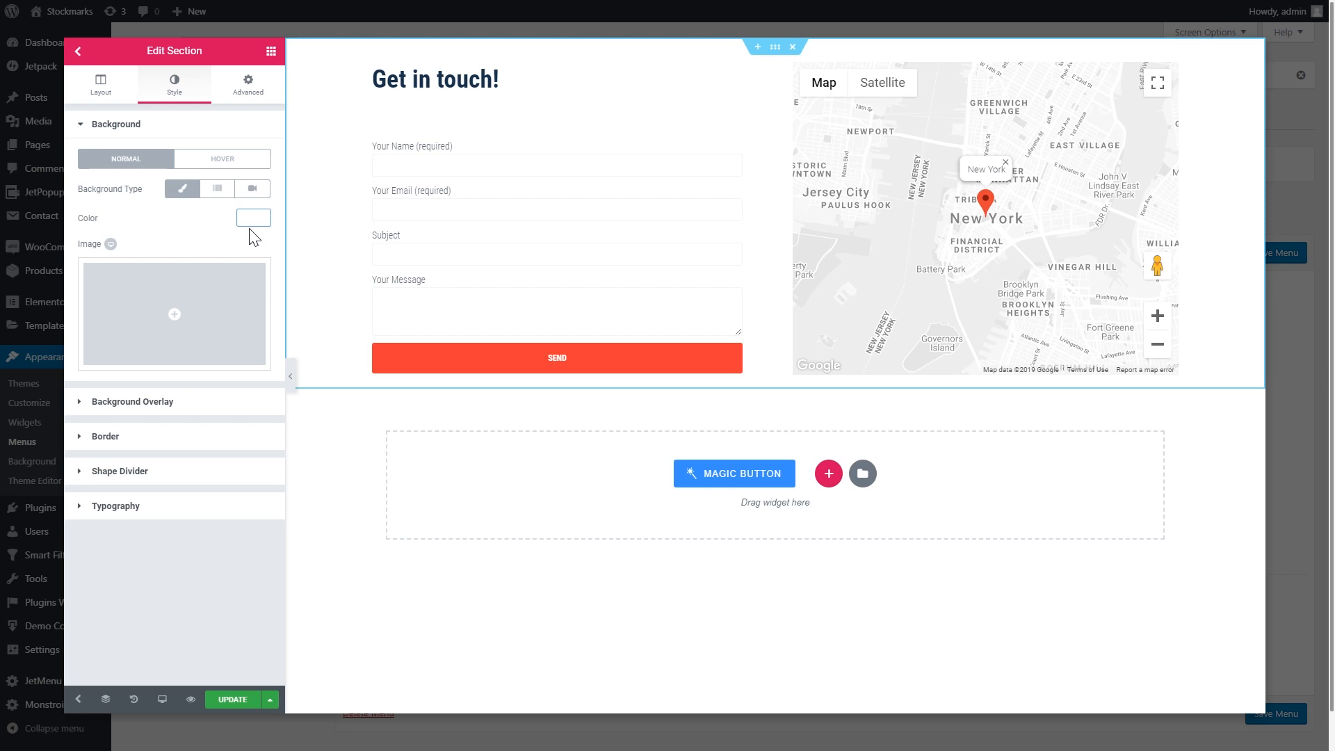
- Unlink the section's padding, set it to 0 top, 25 right, 35 bottom and 25 left, and update the template
{"action": "left_click", "coordinate": [250, 101]}
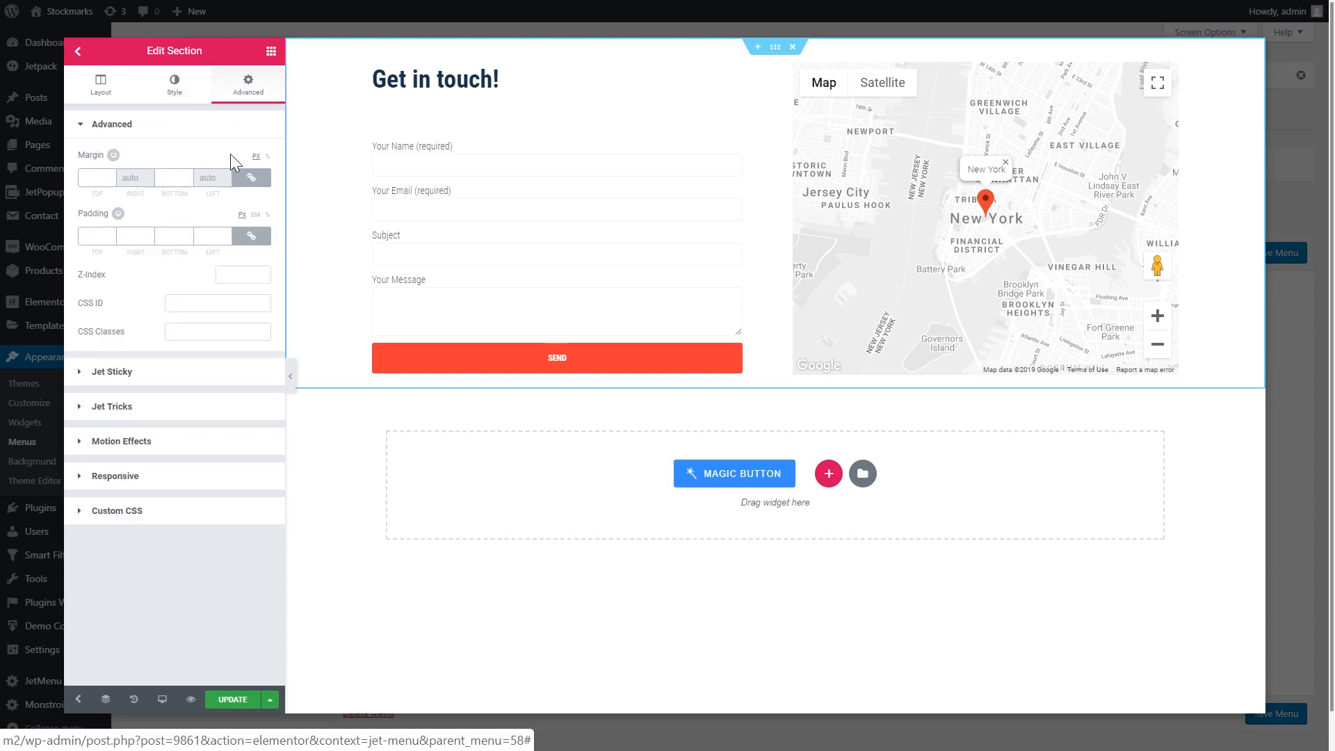
{"action": "left_click", "coordinate": [251, 237]}
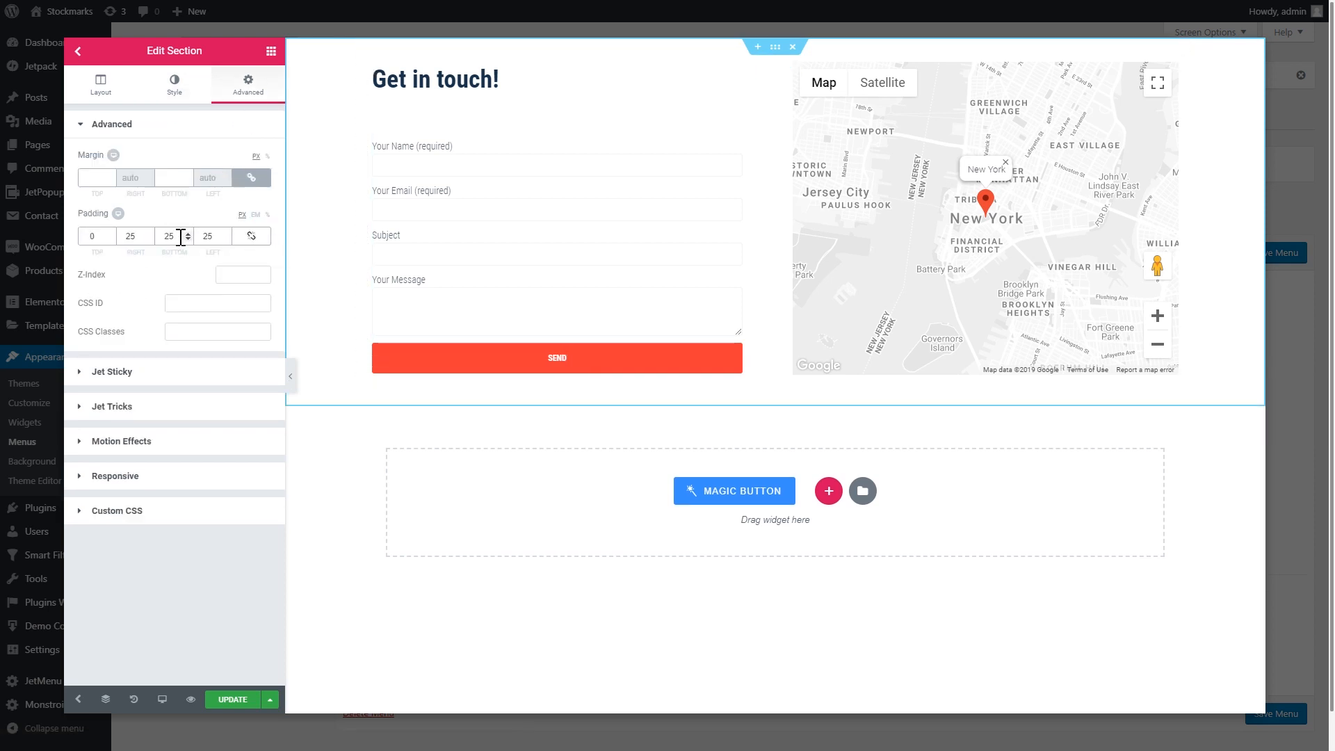
{"action": "double_click", "coordinate": [171, 237]}
{"action": "type", "text": "35"}
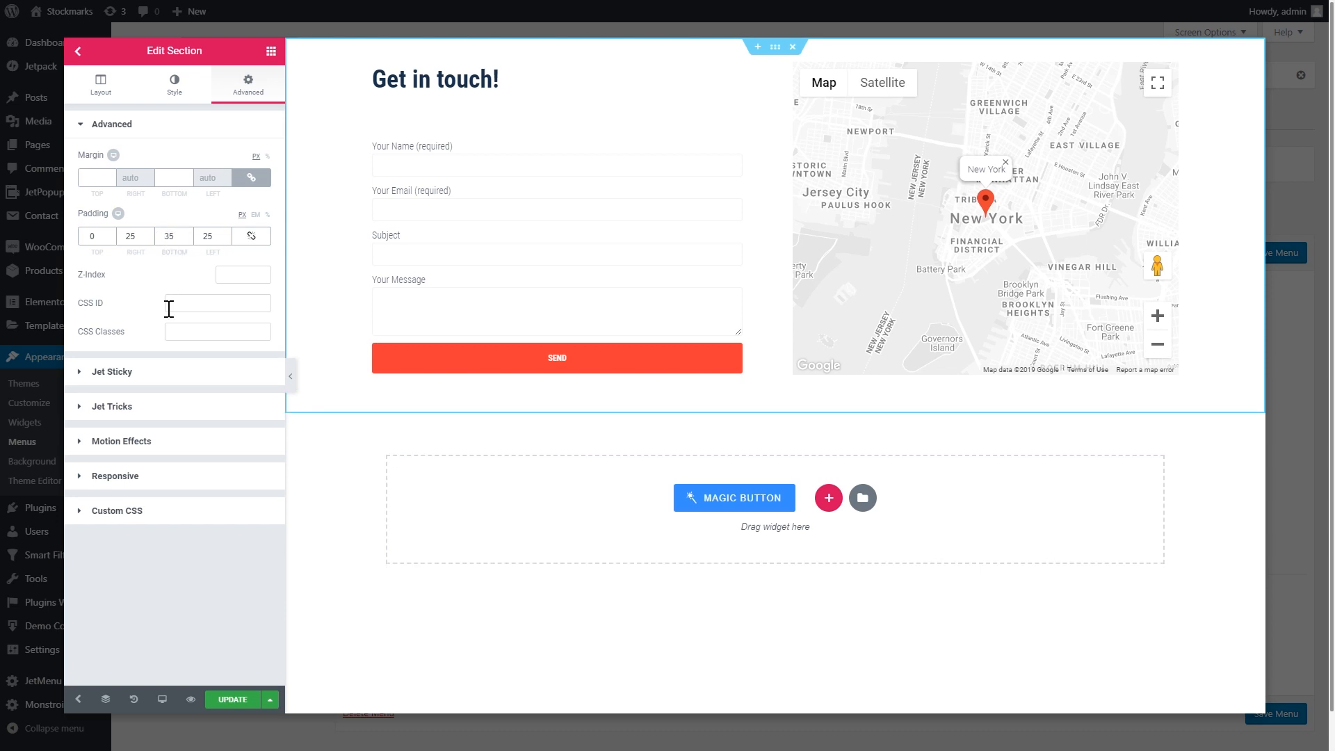
{"action": "left_click", "coordinate": [233, 699]}
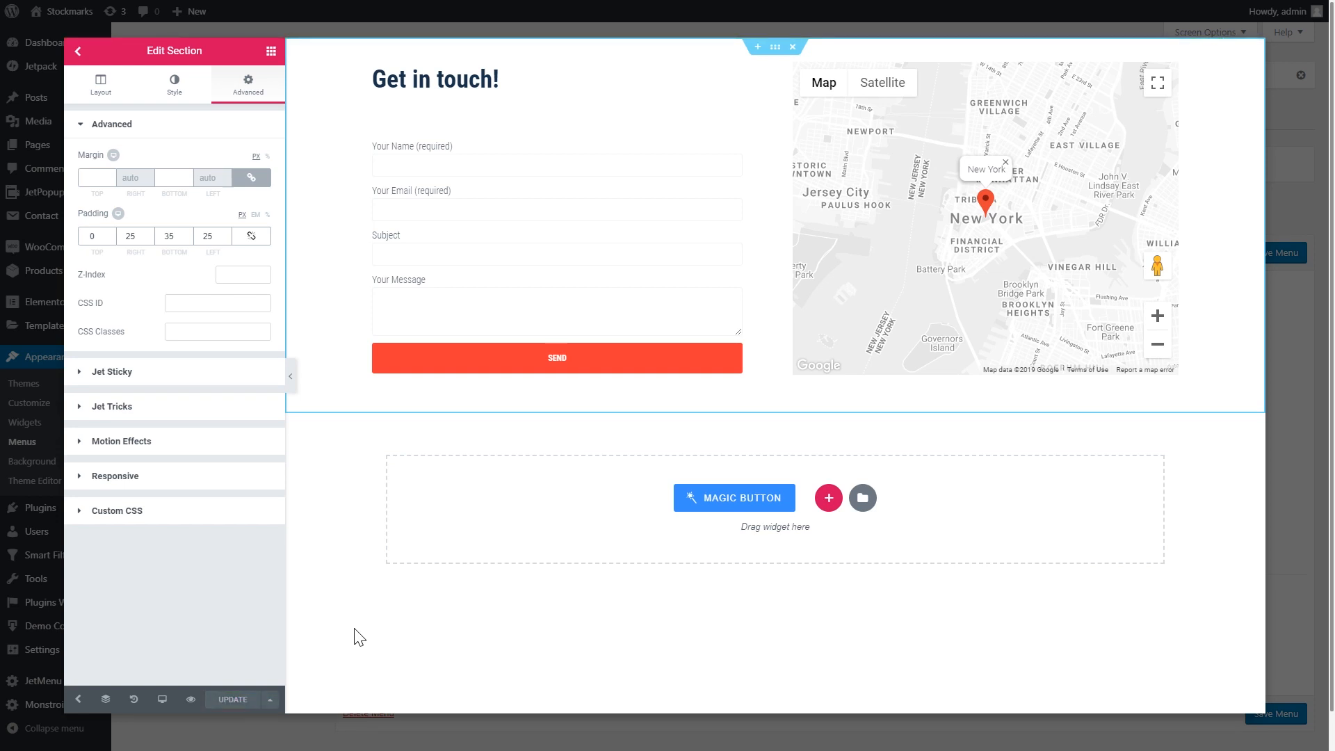
- Leave the mega menu content editor, save the Contact item's JetMenu settings, and save the main menu
{"action": "left_click", "coordinate": [78, 51]}
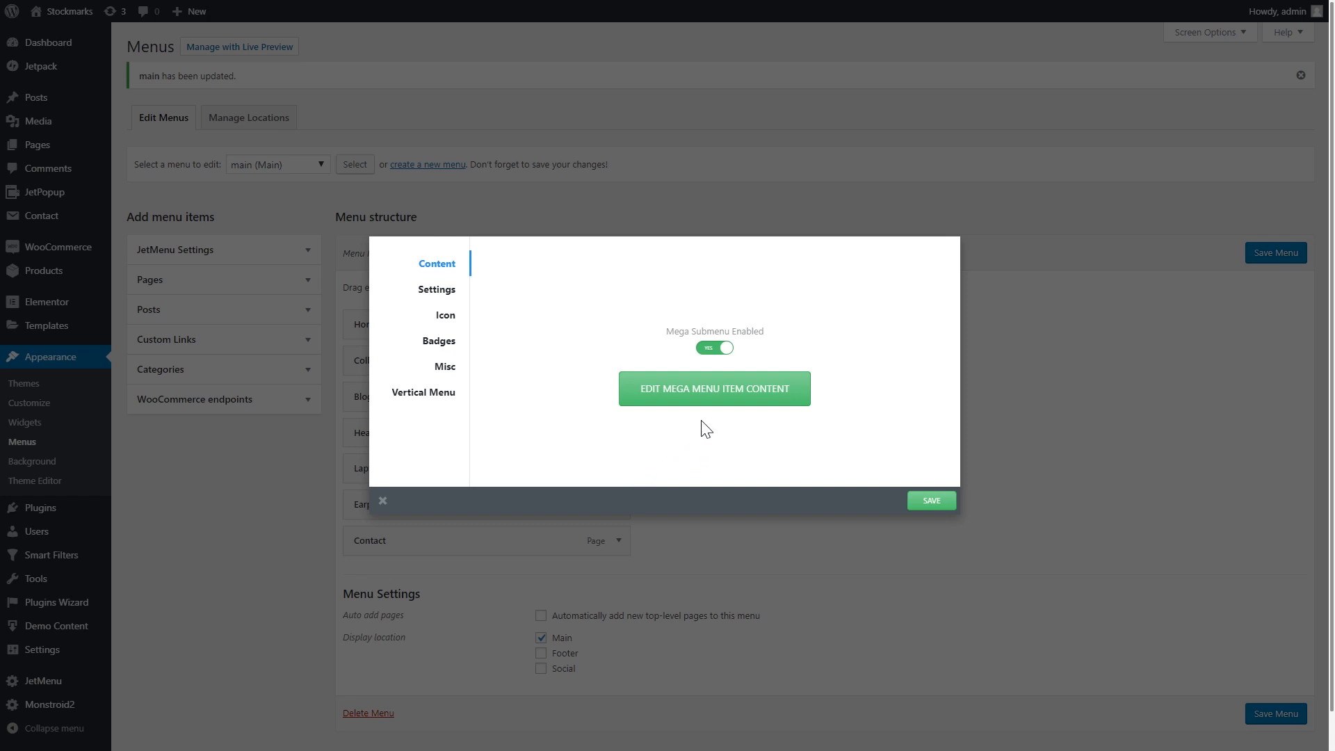
{"action": "left_click", "coordinate": [931, 503]}
{"action": "left_click", "coordinate": [384, 502]}
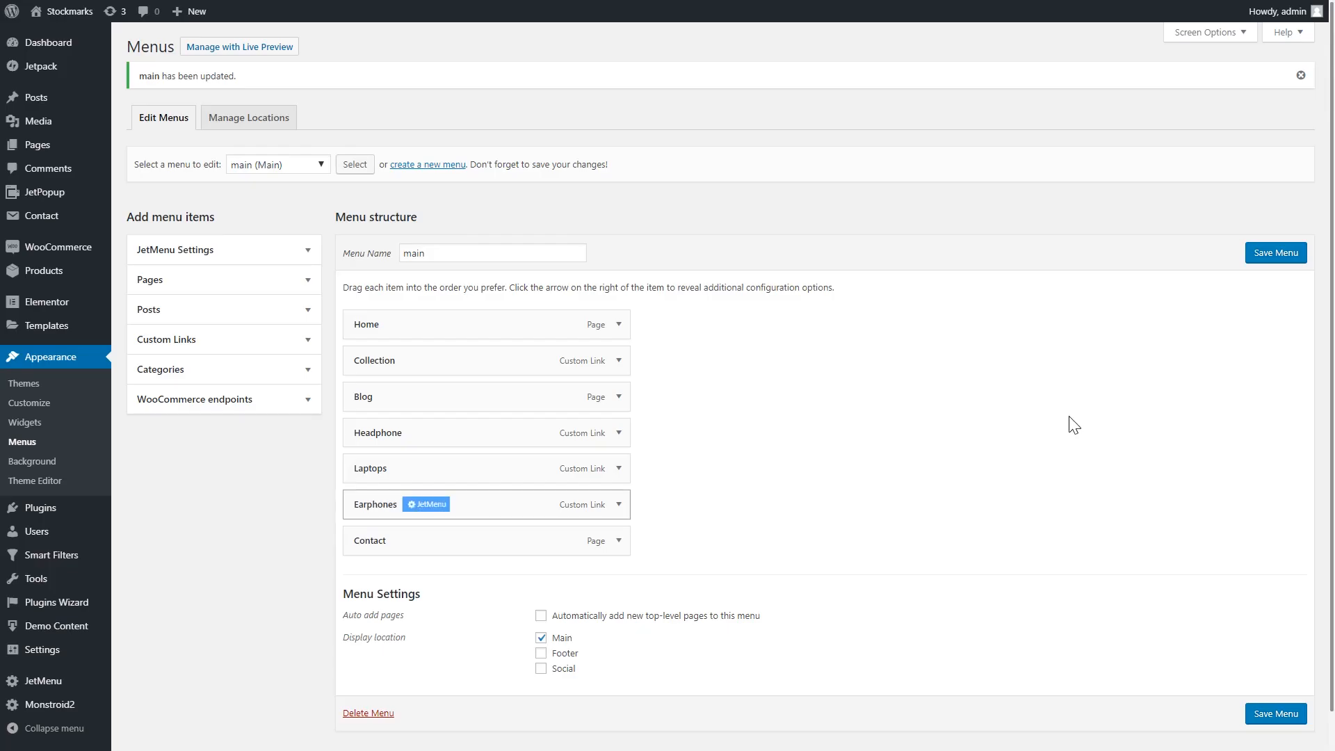
{"action": "left_click", "coordinate": [1259, 257]}
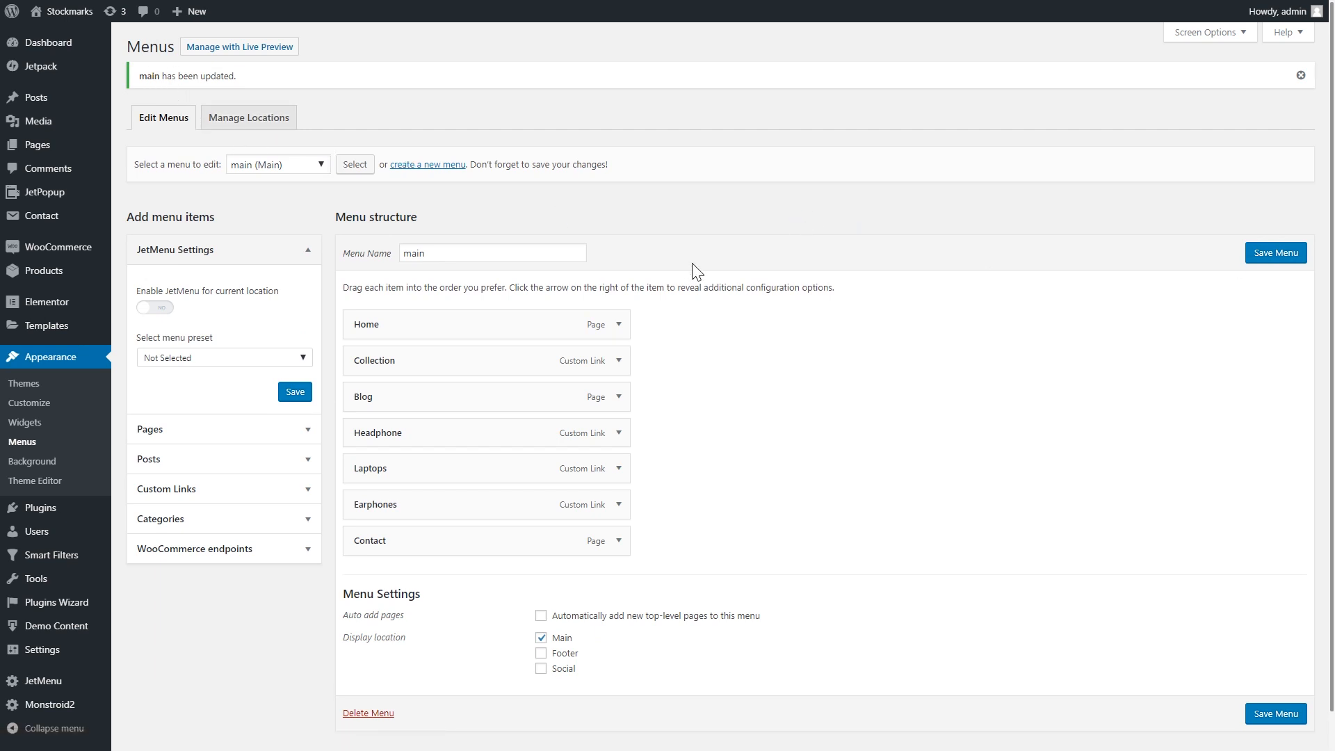
- Reload the storefront page, try the Contact mega menu's map and form fields, and view the Collection submenu
{"action": "key", "text": "ctrl+Tab"}
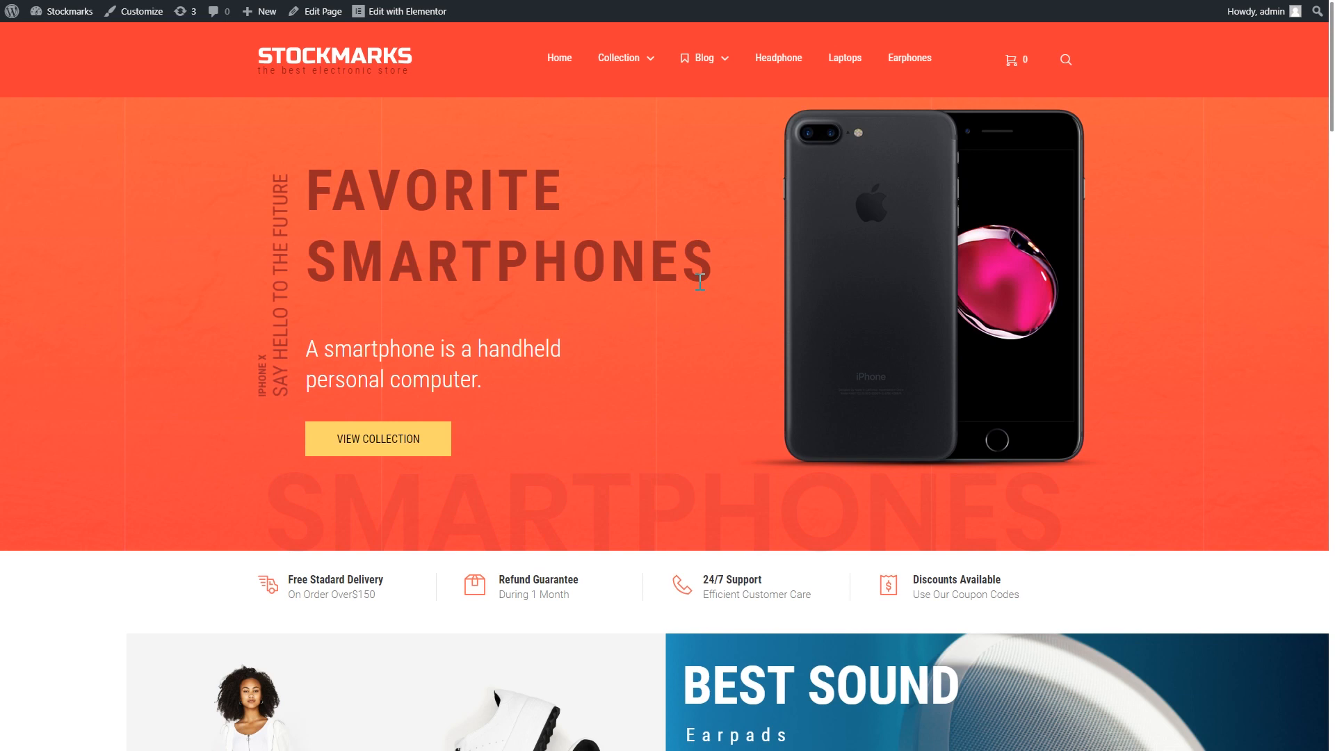
{"action": "key", "text": "F5"}
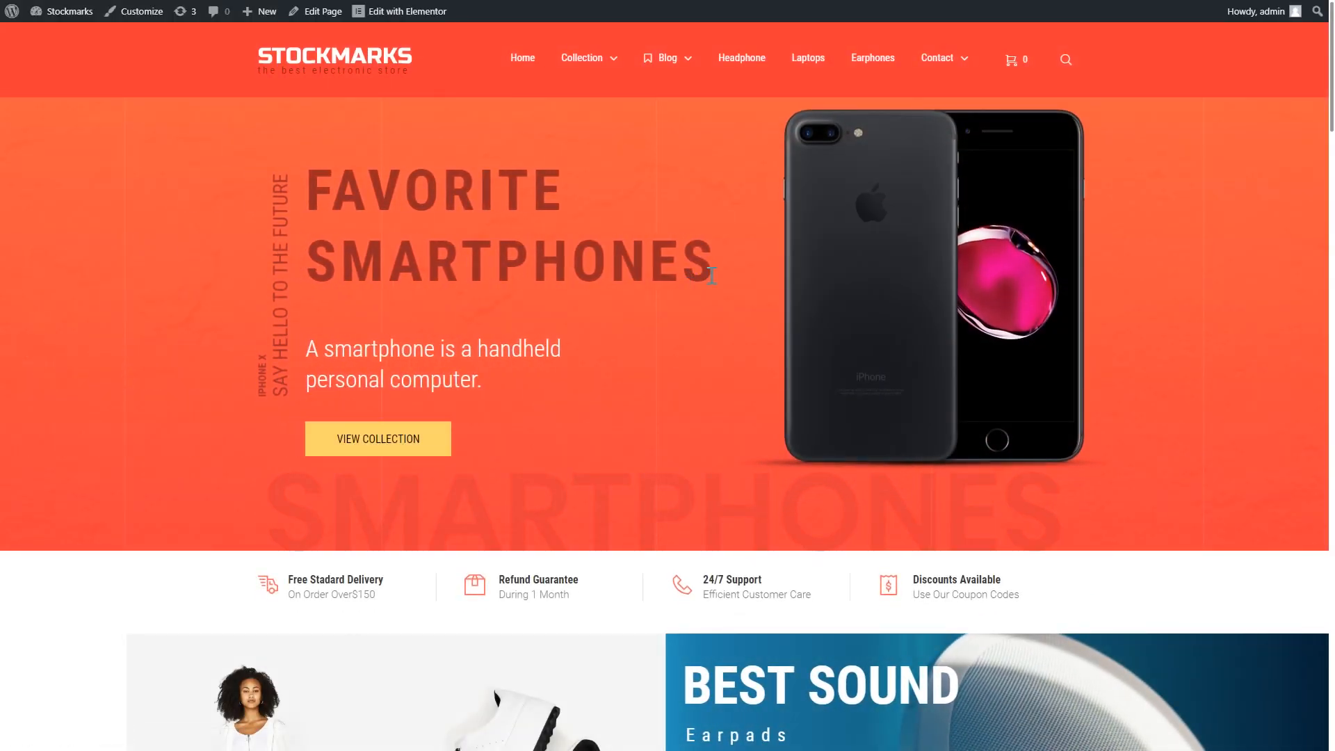
{"action": "mouse_move", "coordinate": [945, 66]}
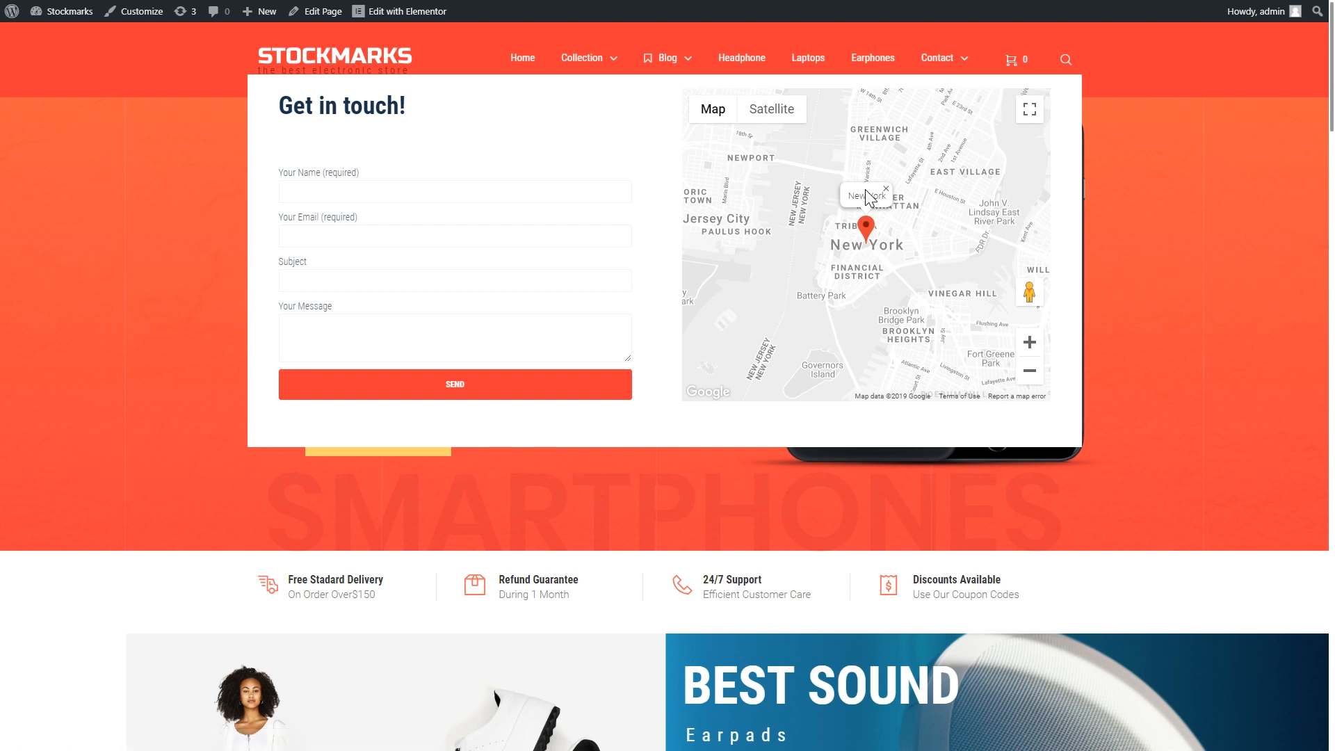
{"action": "mouse_move", "coordinate": [876, 246]}
{"action": "left_mouse_down"}
{"action": "mouse_move", "coordinate": [814, 292]}
{"action": "mouse_move", "coordinate": [793, 392]}
{"action": "mouse_move", "coordinate": [875, 363]}
{"action": "mouse_move", "coordinate": [926, 264]}
{"action": "mouse_move", "coordinate": [854, 260]}
{"action": "mouse_move", "coordinate": [837, 236]}
{"action": "mouse_move", "coordinate": [877, 306]}
{"action": "mouse_move", "coordinate": [830, 332]}
{"action": "left_mouse_up"}
{"action": "left_click", "coordinate": [419, 194]}
{"action": "left_click", "coordinate": [410, 232]}
{"action": "left_click", "coordinate": [417, 280]}
{"action": "left_click", "coordinate": [428, 336]}
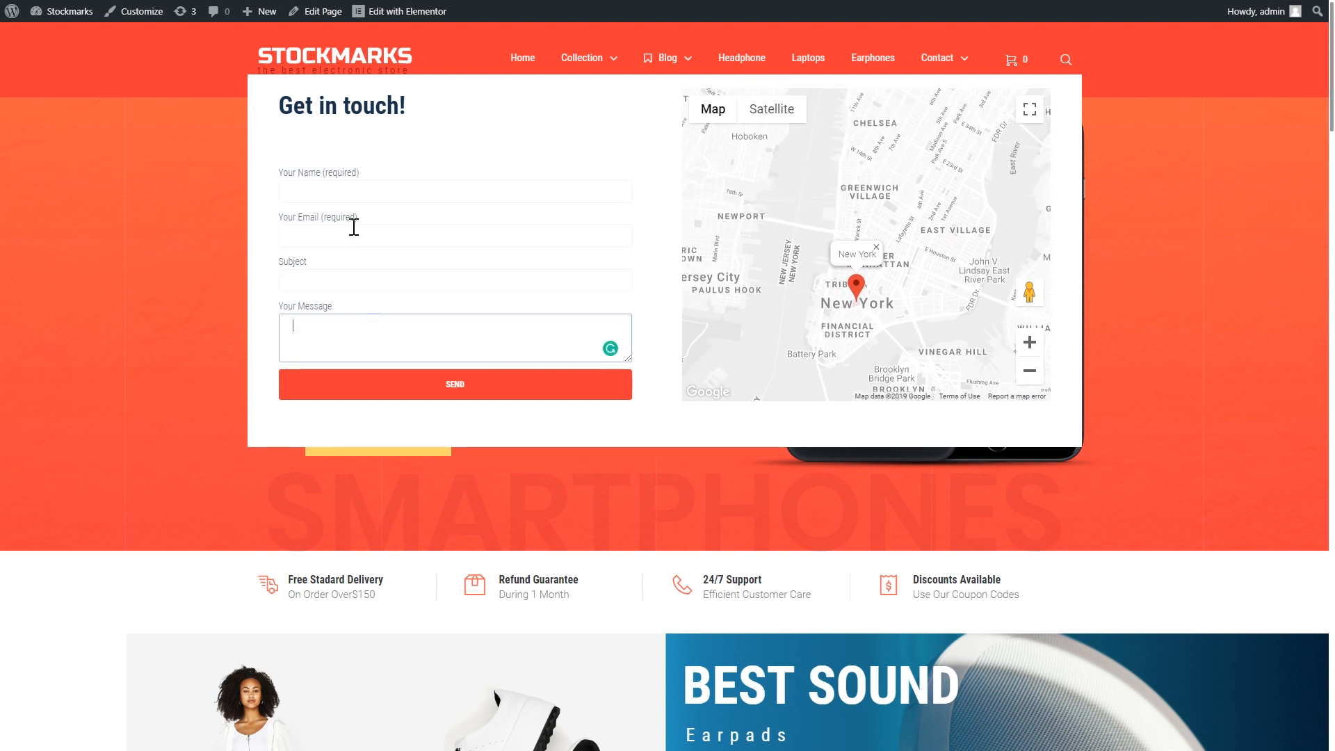
{"action": "left_click", "coordinate": [376, 194]}
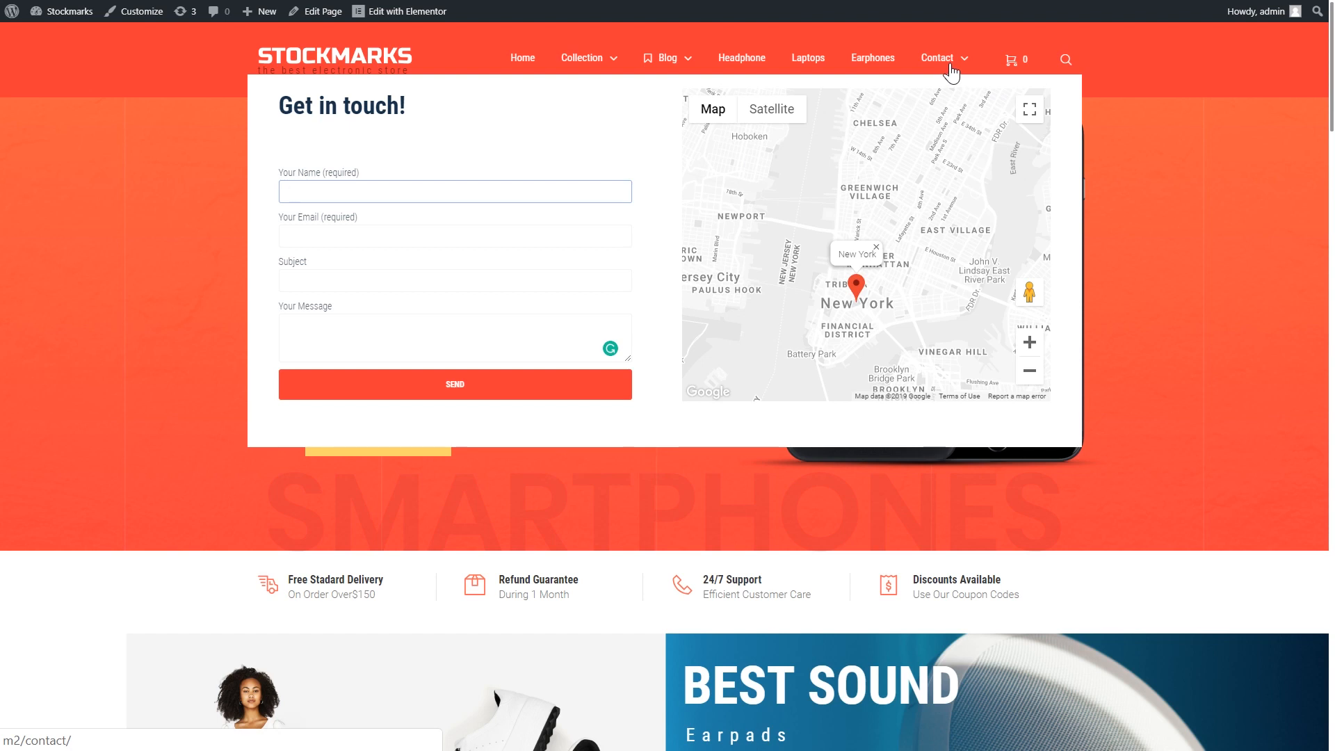
{"action": "mouse_move", "coordinate": [591, 66]}
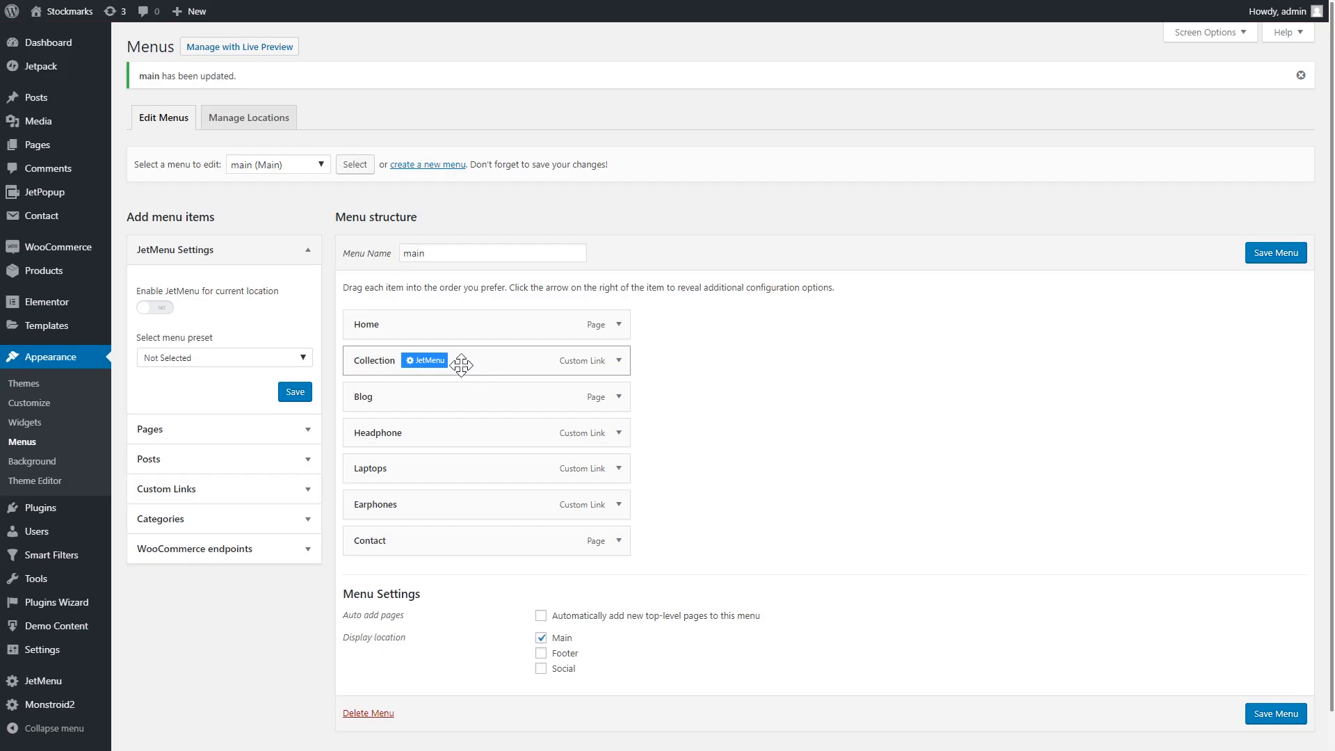
- Open the Collection item's mega menu content and add a WooCommerce Recent Products widget below the existing section
{"action": "left_click", "coordinate": [431, 361]}
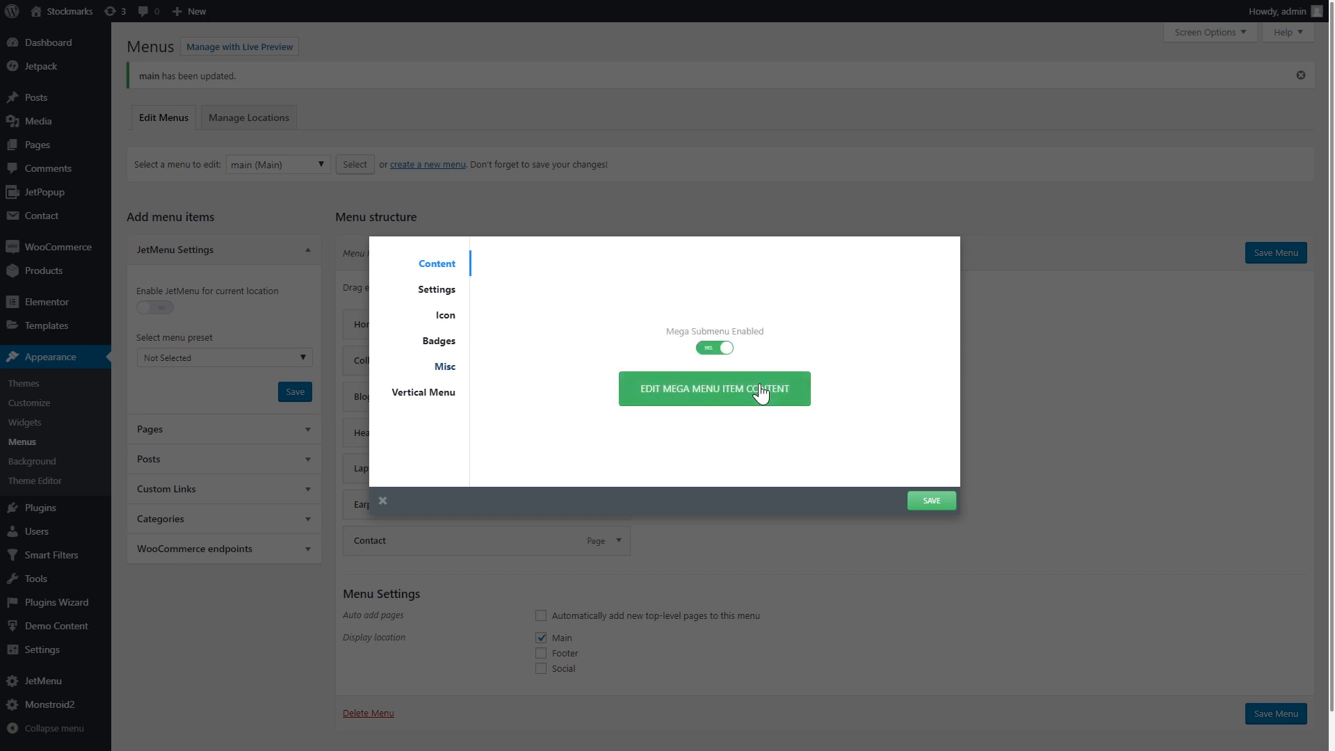
{"action": "left_click", "coordinate": [759, 386]}
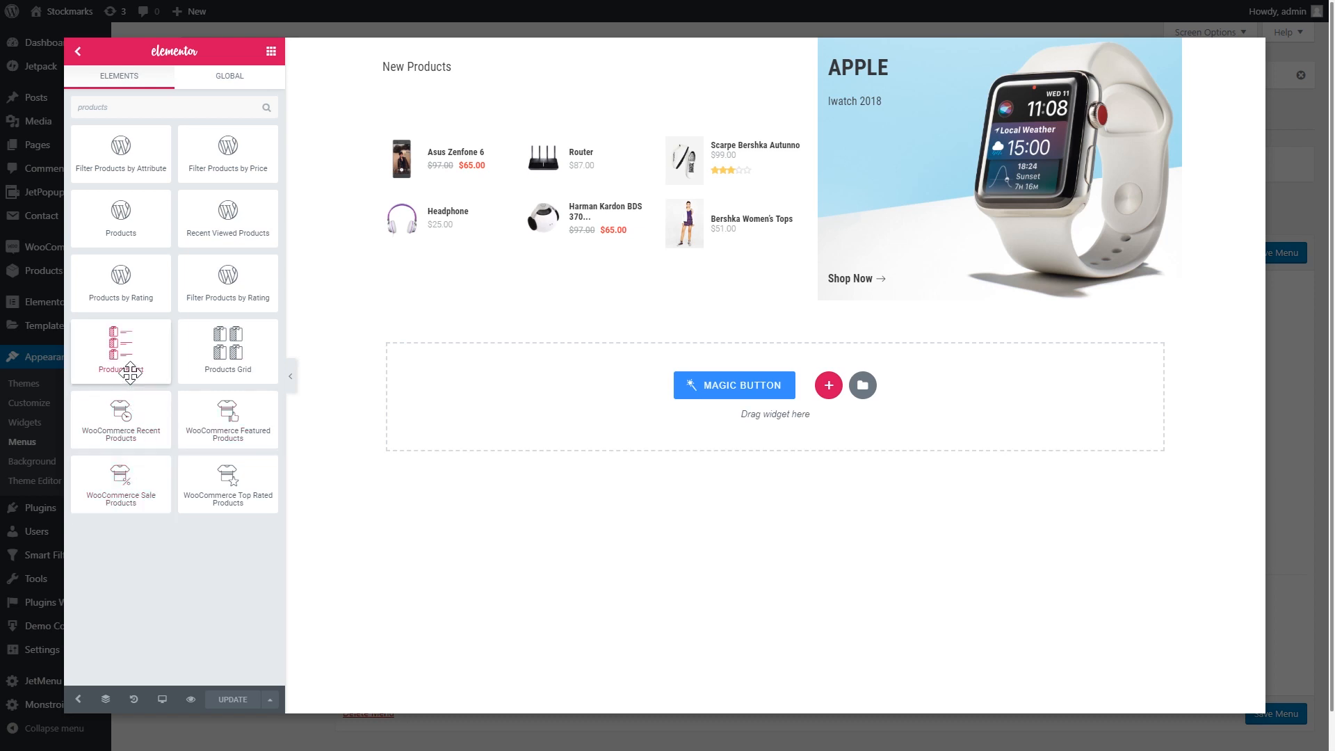
{"action": "left_click_drag", "start_coordinate": [130, 374], "coordinate": [497, 395]}
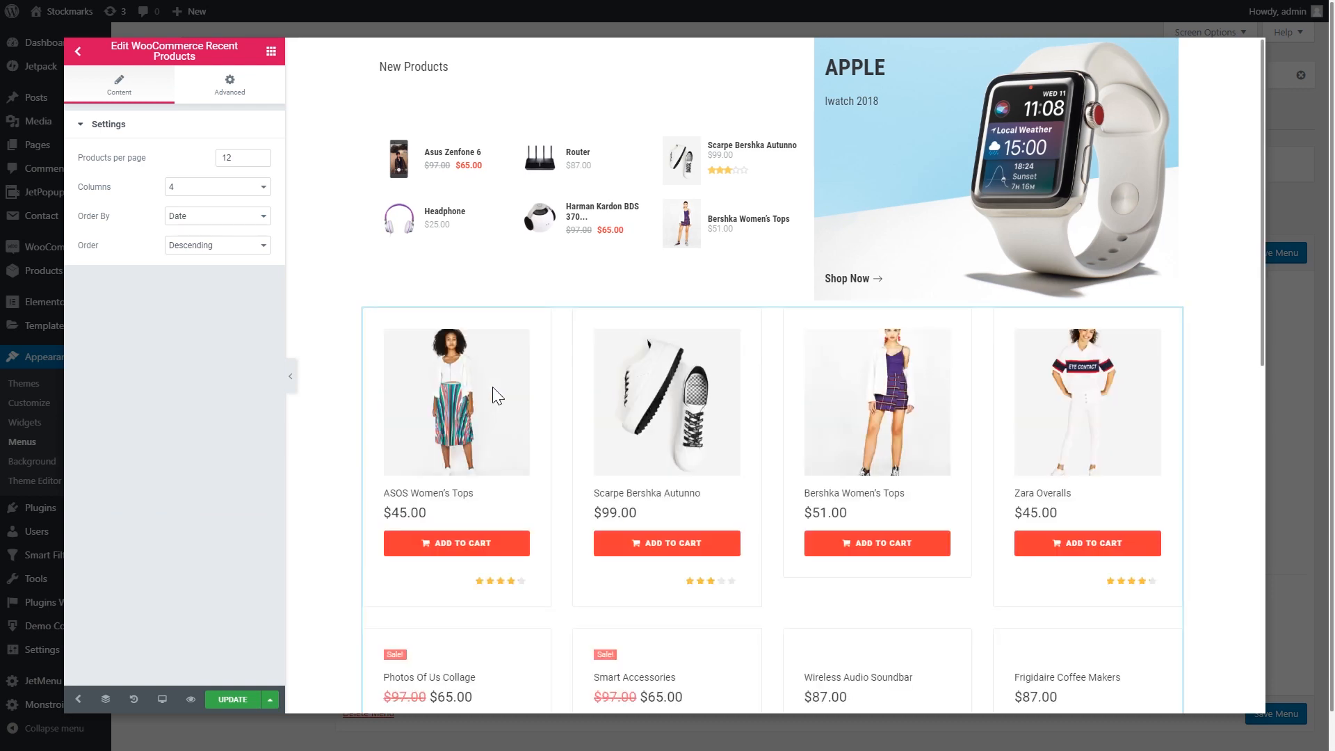
{"action": "scroll", "coordinate": [572, 399], "scroll_direction": "down", "scroll_amount": 8}
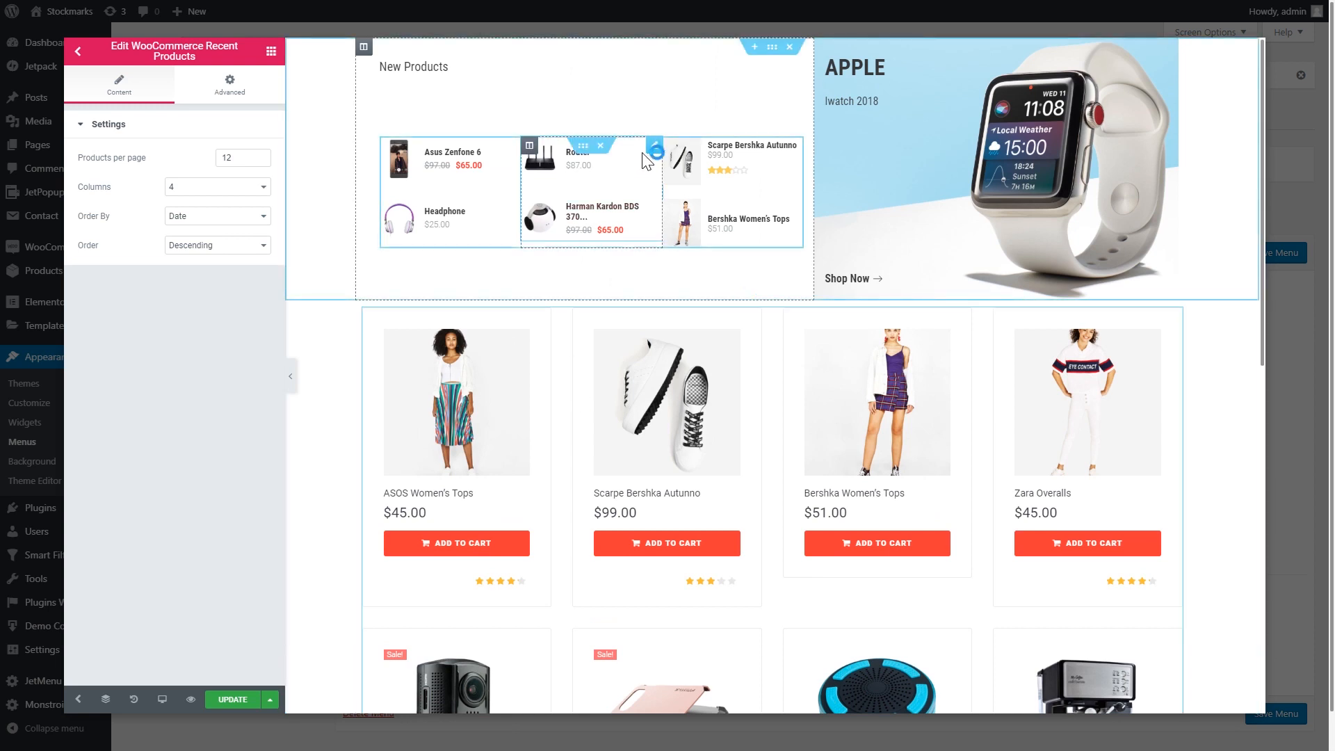
- Delete the old inner product lists under New Products and set the Recent Products widget to 4 products per page
{"action": "left_click", "coordinate": [603, 149]}
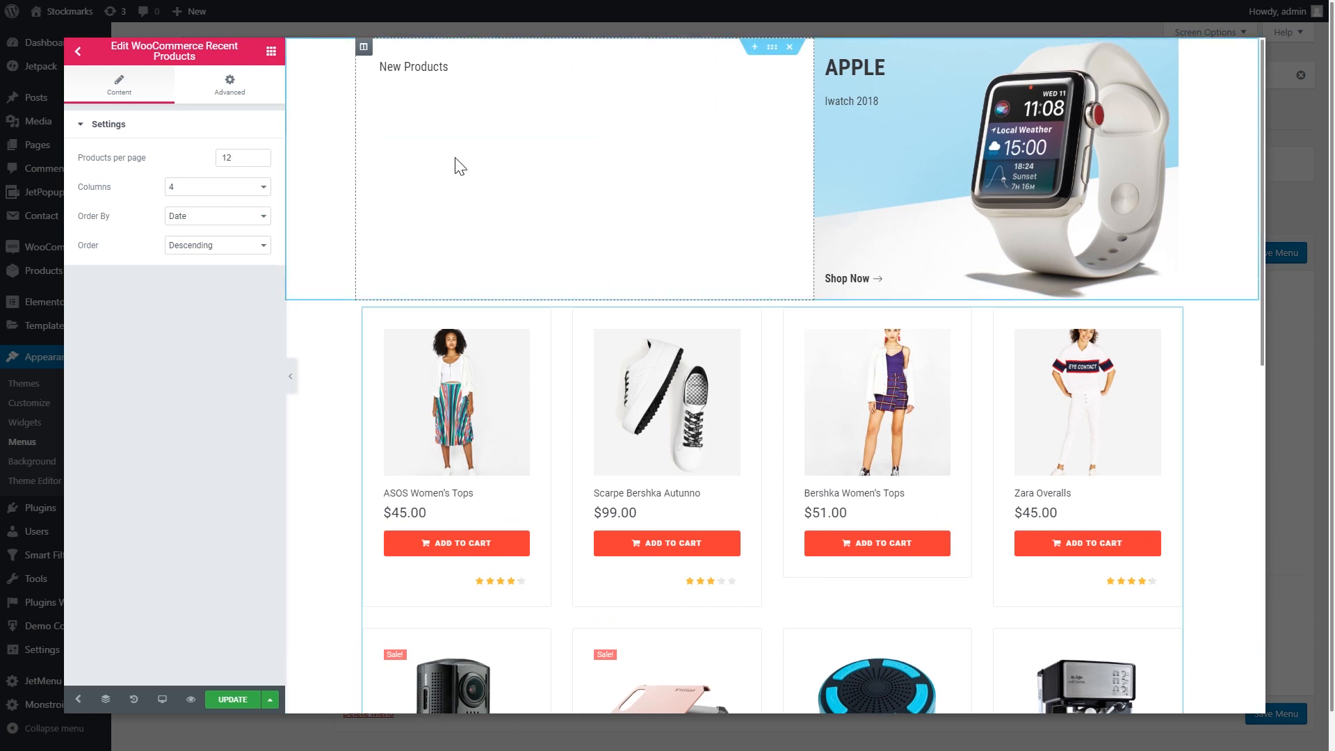
{"action": "left_click", "coordinate": [245, 159]}
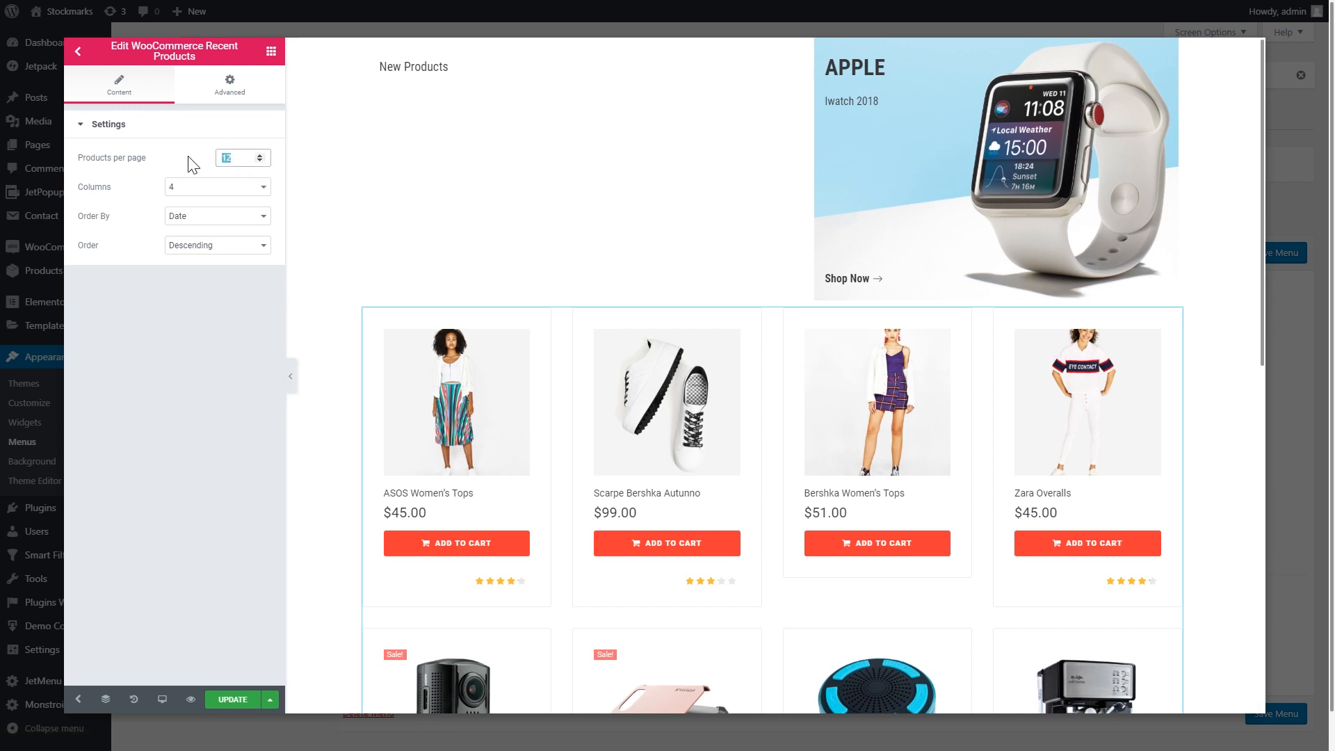
{"action": "type", "text": "4"}
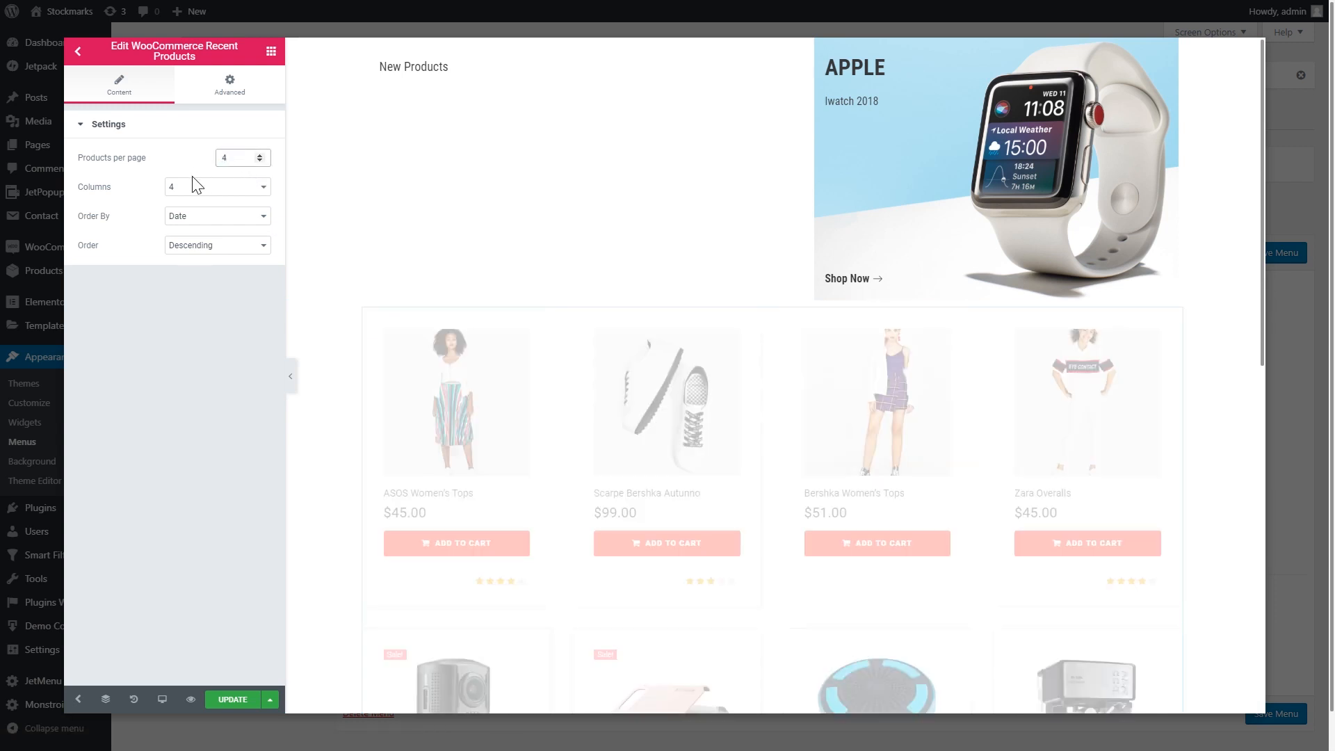
- Delete the Apple banner column and the spacer below the New Products heading
{"action": "right_click", "coordinate": [824, 46]}
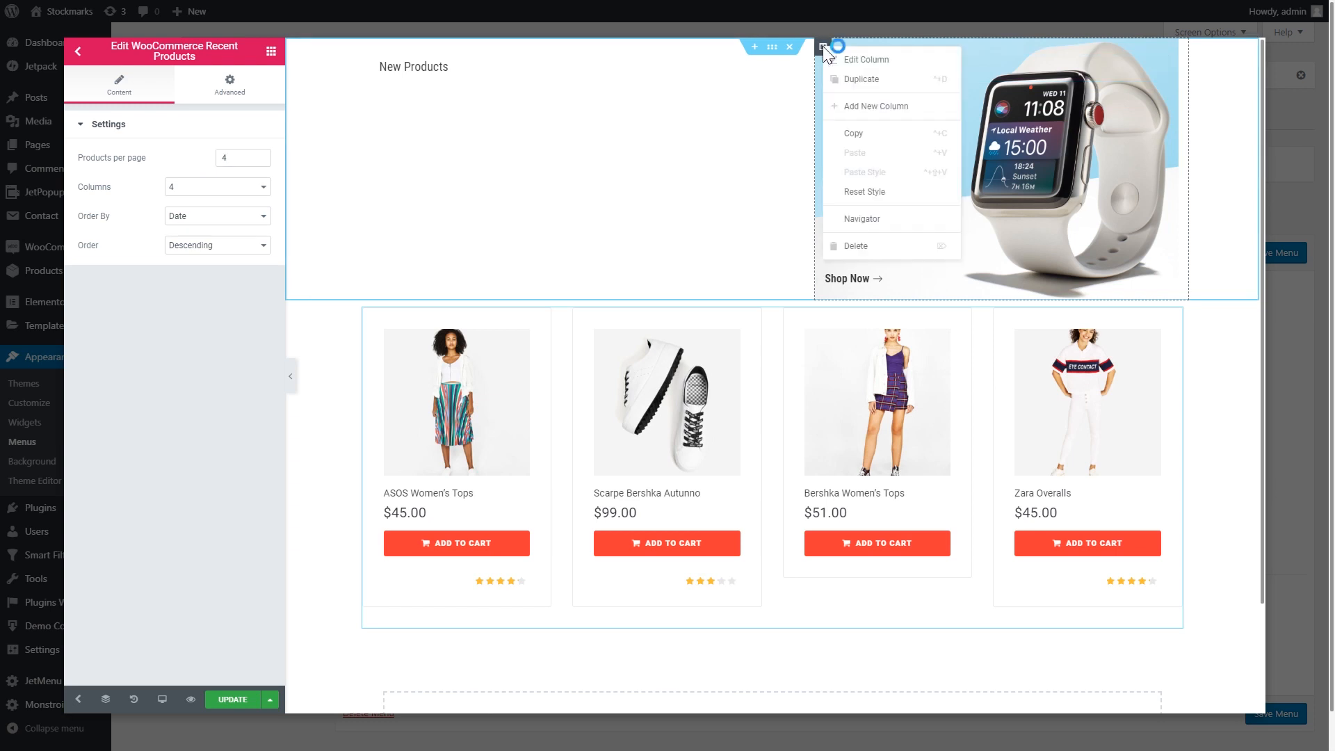
{"action": "left_click", "coordinate": [862, 246]}
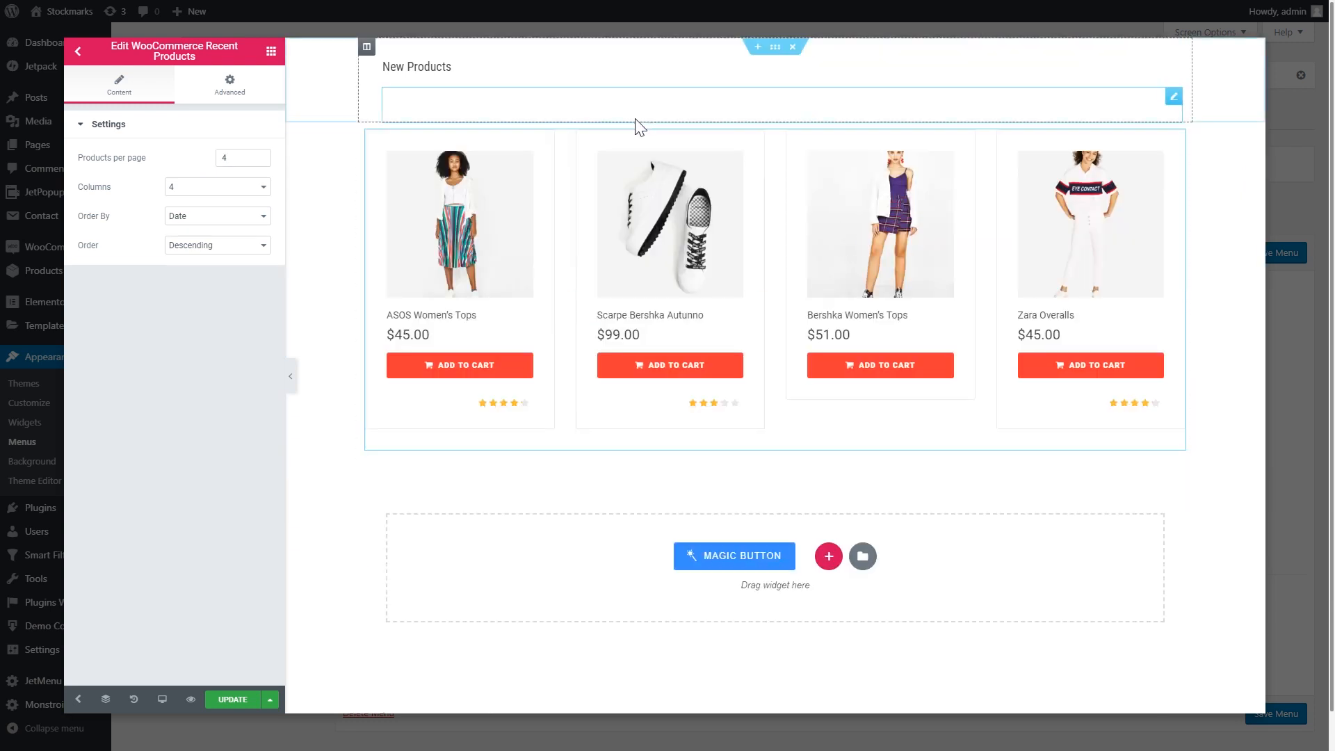
{"action": "right_click", "coordinate": [829, 118]}
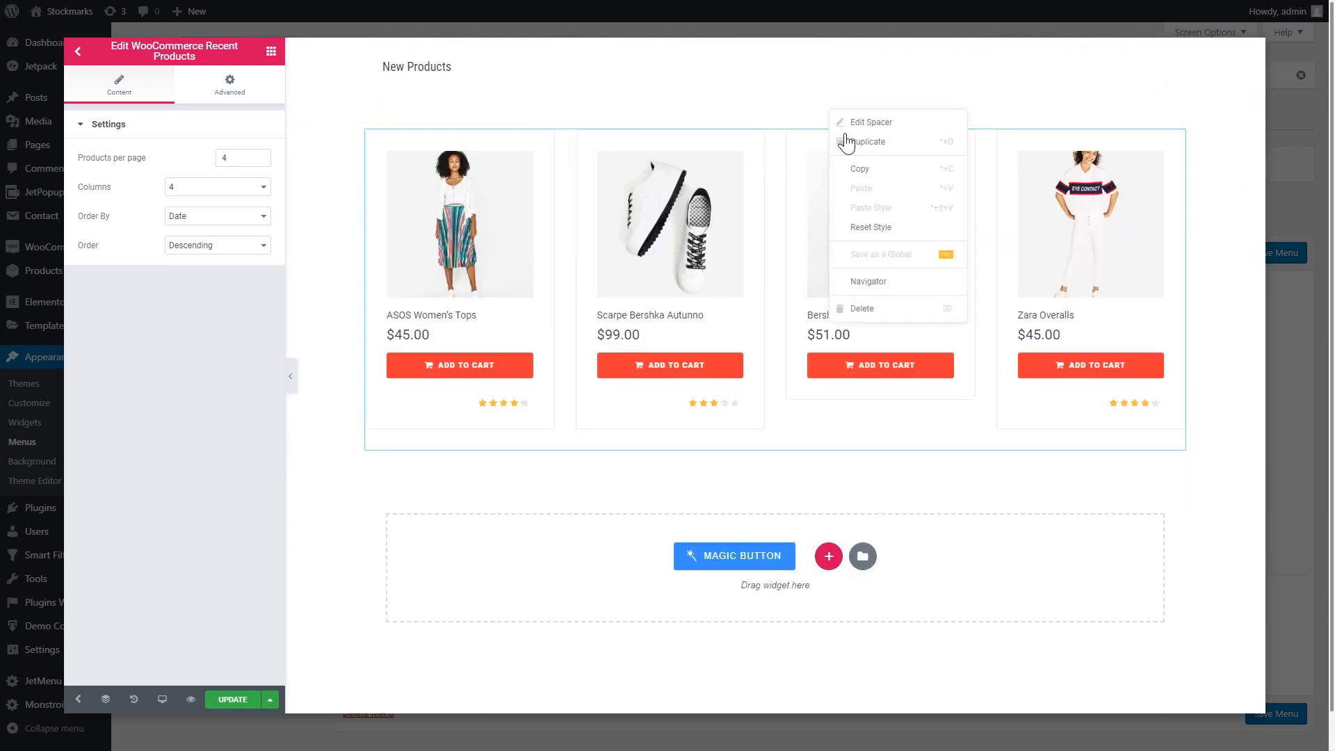
{"action": "left_click", "coordinate": [869, 307]}
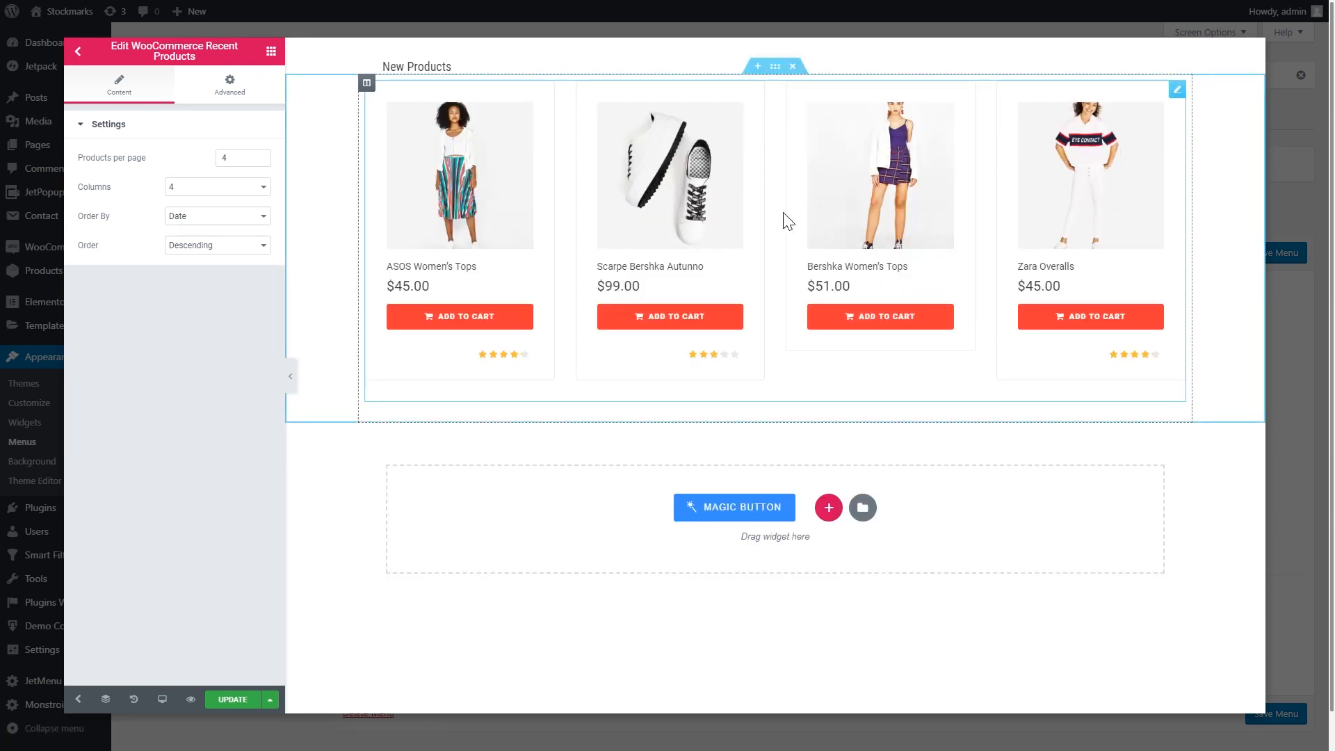
- Review the Recent Products widget's Order By and Order options, keeping Date and Descending
{"action": "left_click", "coordinate": [220, 226]}
{"action": "left_click", "coordinate": [128, 251]}
{"action": "left_click", "coordinate": [200, 248]}
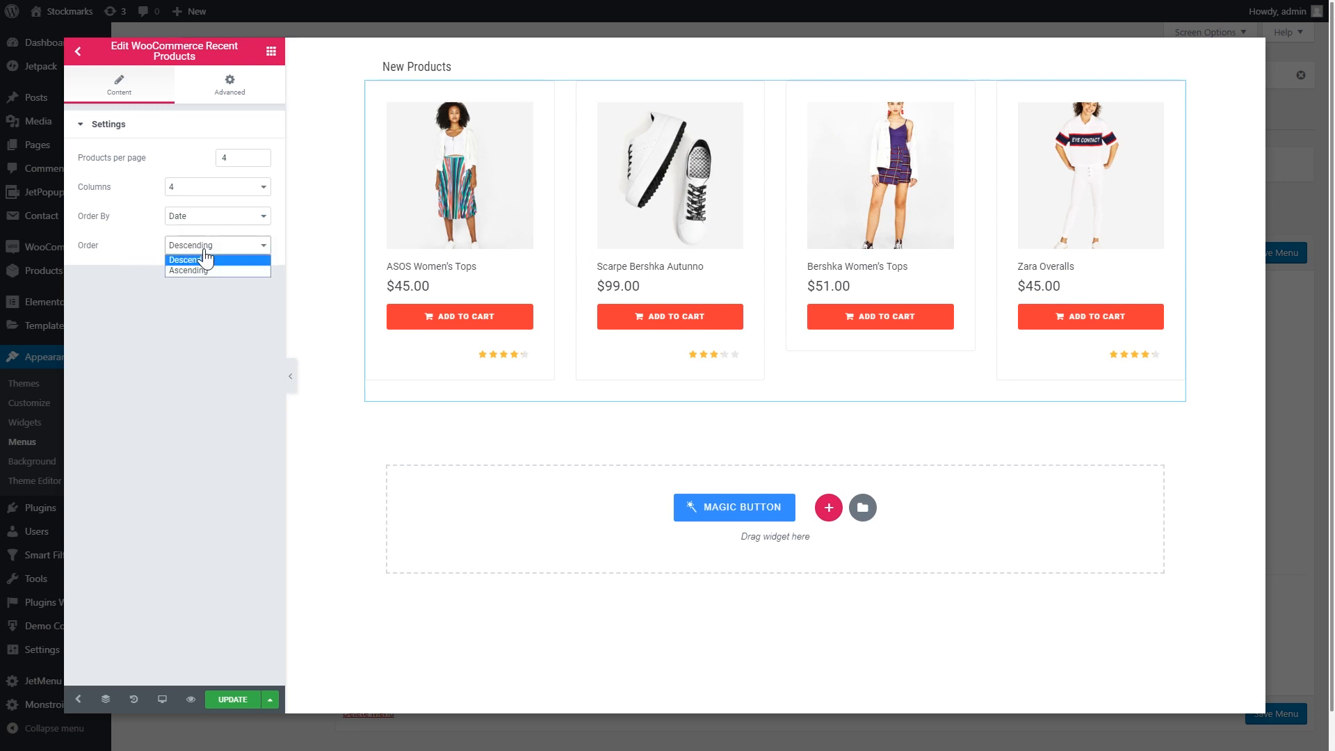
{"action": "left_click", "coordinate": [146, 302]}
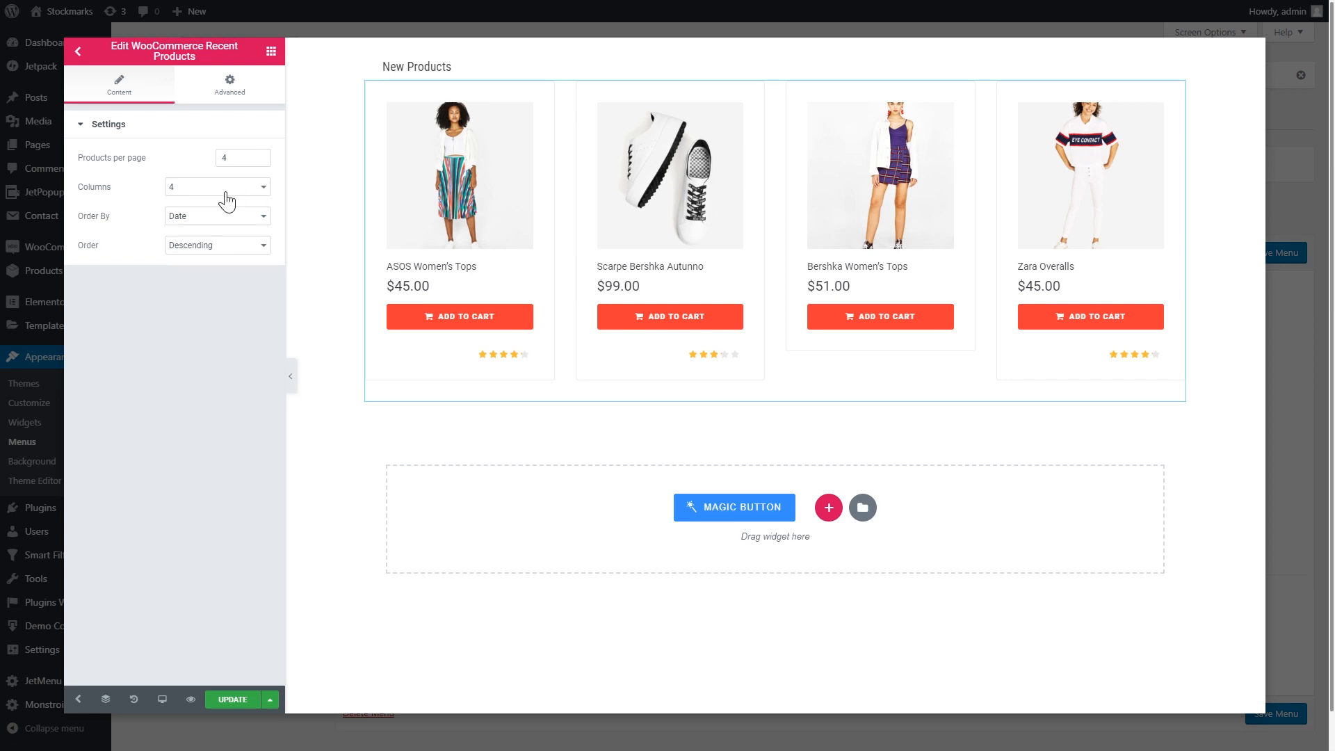
- Make the New Products heading bold and move the Recent Products widget into the section directly beneath it
{"action": "left_click", "coordinate": [430, 67]}
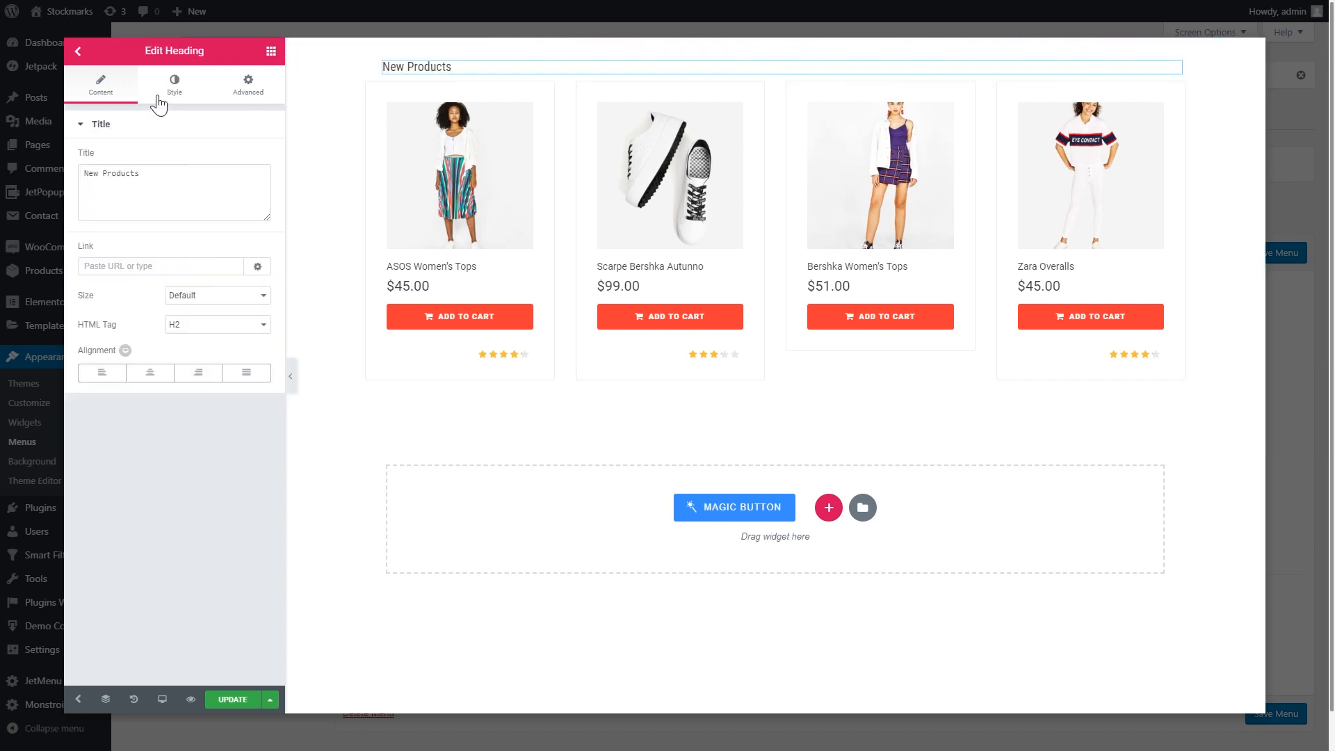
{"action": "left_click", "coordinate": [173, 83]}
{"action": "left_click_drag", "start_coordinate": [782, 125], "coordinate": [586, 78]}
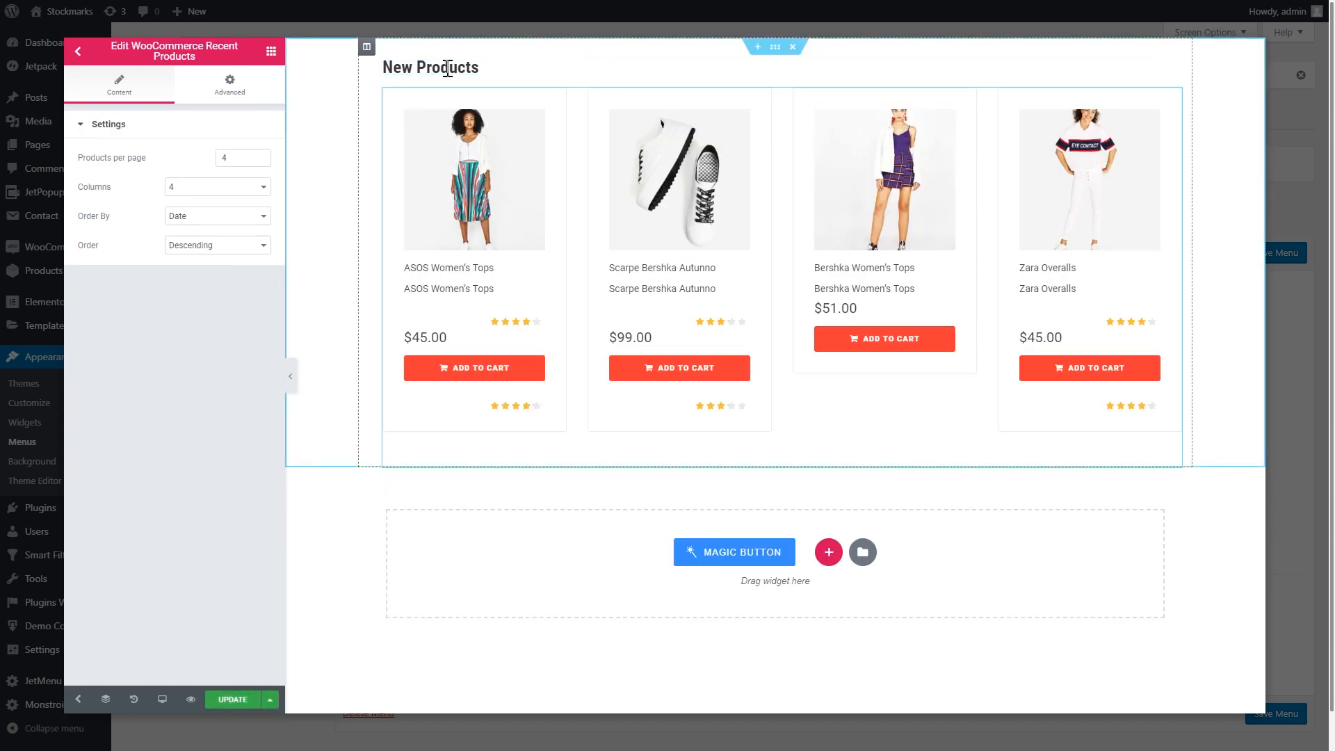
- Give the section holding New Products and the product widget a classic white background
{"action": "left_click", "coordinate": [773, 48]}
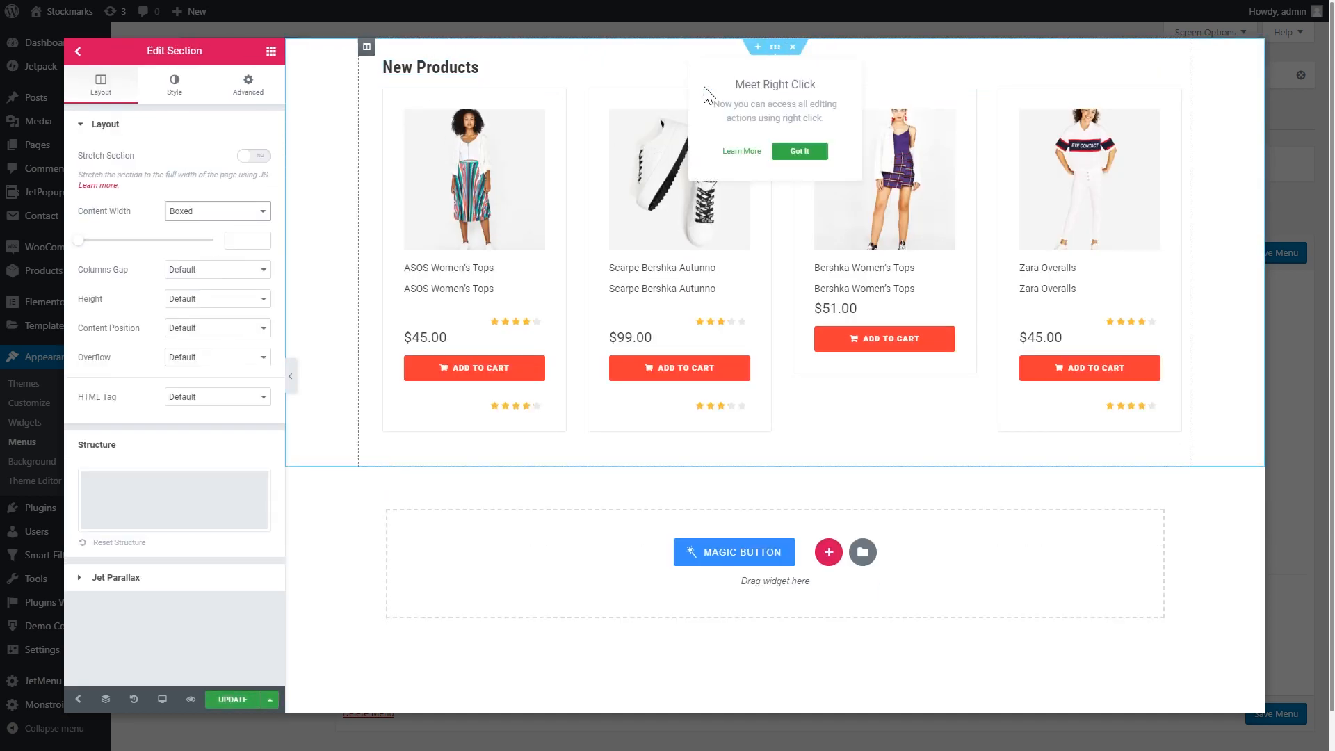
{"action": "left_click", "coordinate": [175, 87]}
{"action": "left_click", "coordinate": [183, 189]}
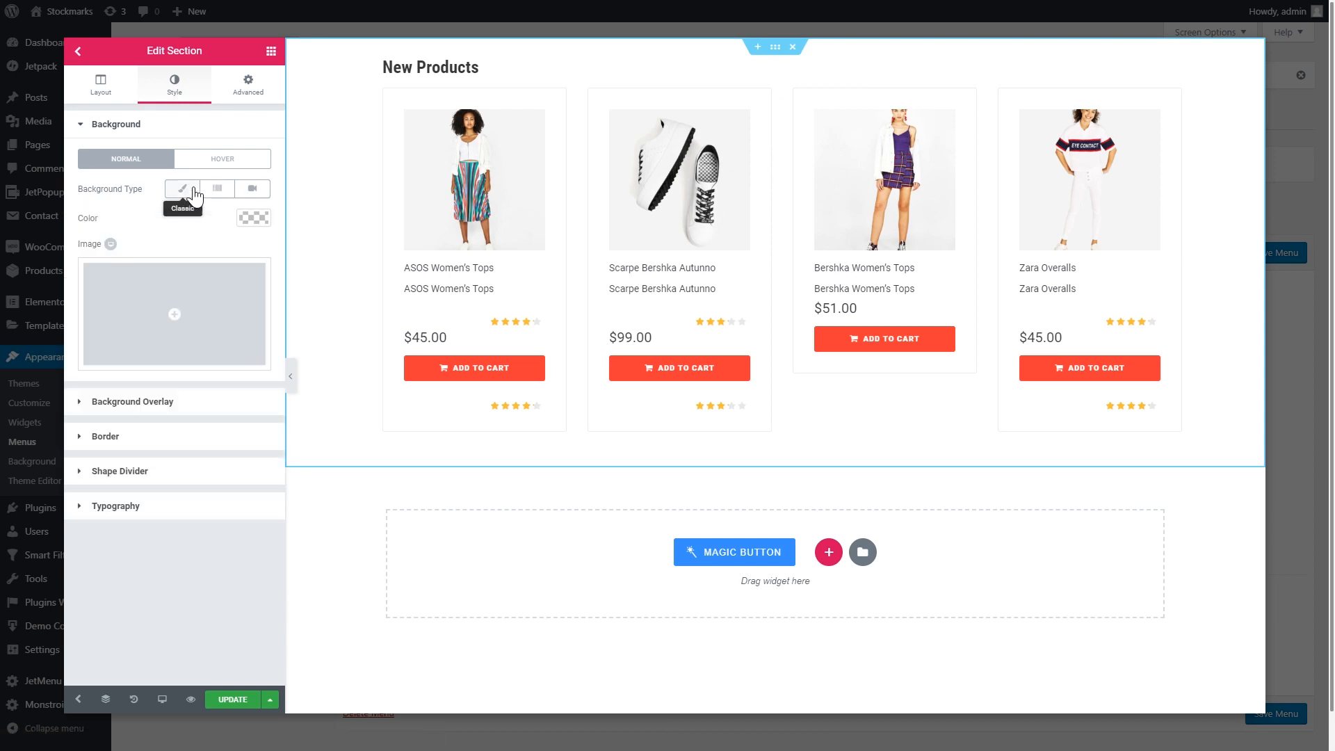
{"action": "left_click", "coordinate": [248, 216]}
{"action": "left_click", "coordinate": [218, 383]}
{"action": "left_click", "coordinate": [248, 218]}
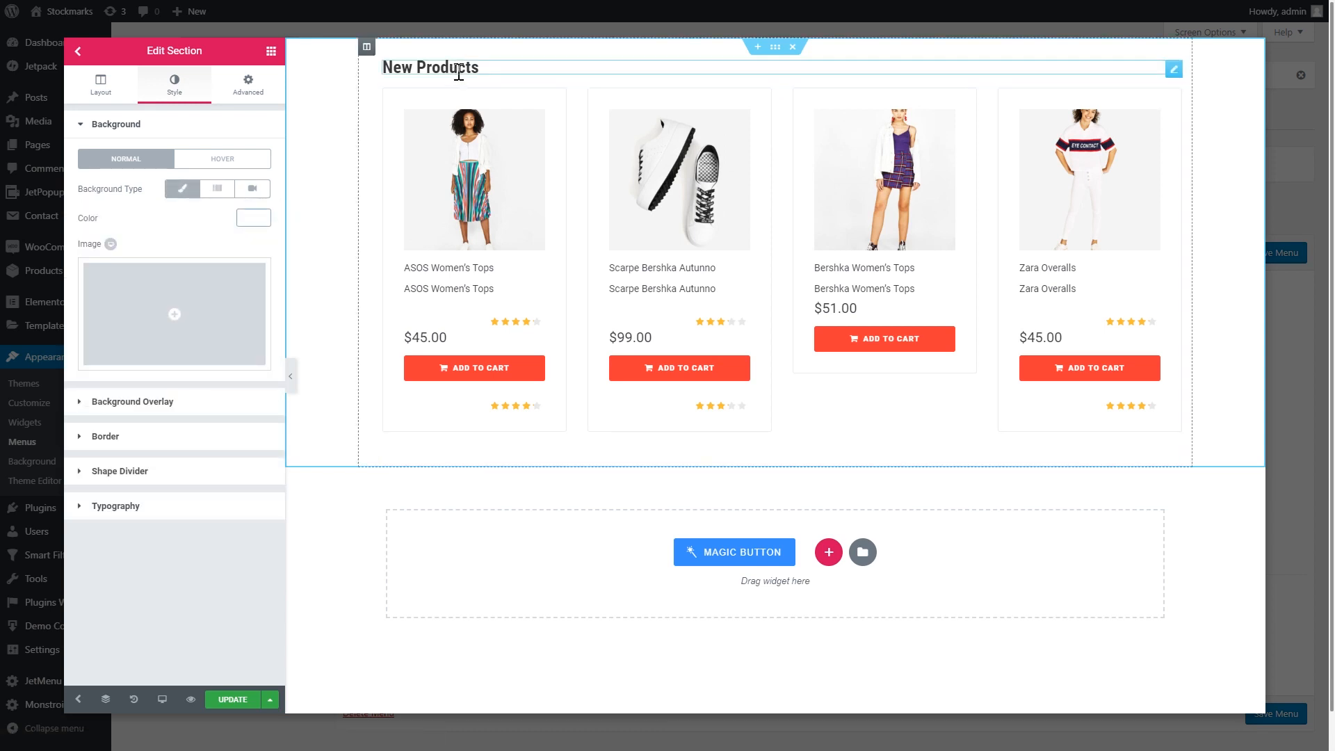
- Save the Collection item's mega menu content and JetMenu settings together with the main menu
{"action": "left_click", "coordinate": [367, 47]}
{"action": "left_click", "coordinate": [231, 699]}
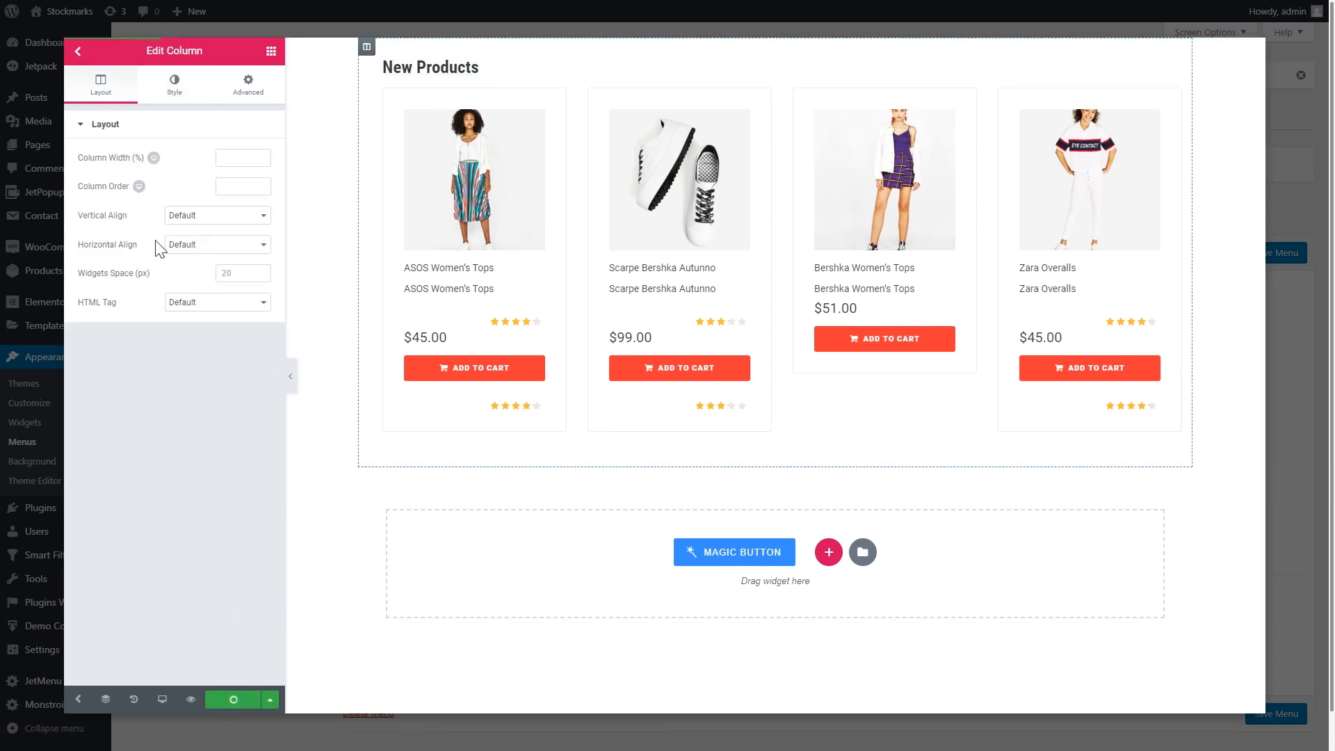
{"action": "left_click", "coordinate": [78, 59]}
{"action": "left_click", "coordinate": [930, 501]}
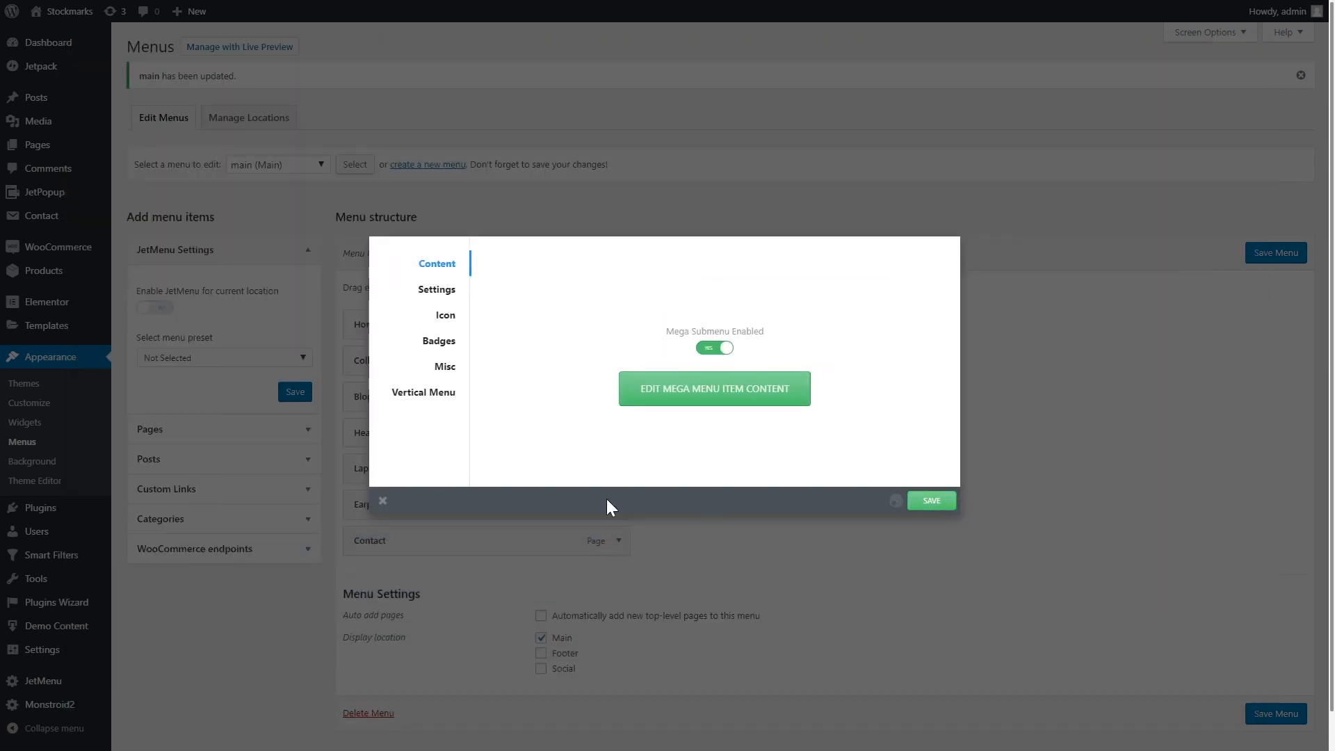
{"action": "left_click", "coordinate": [382, 502]}
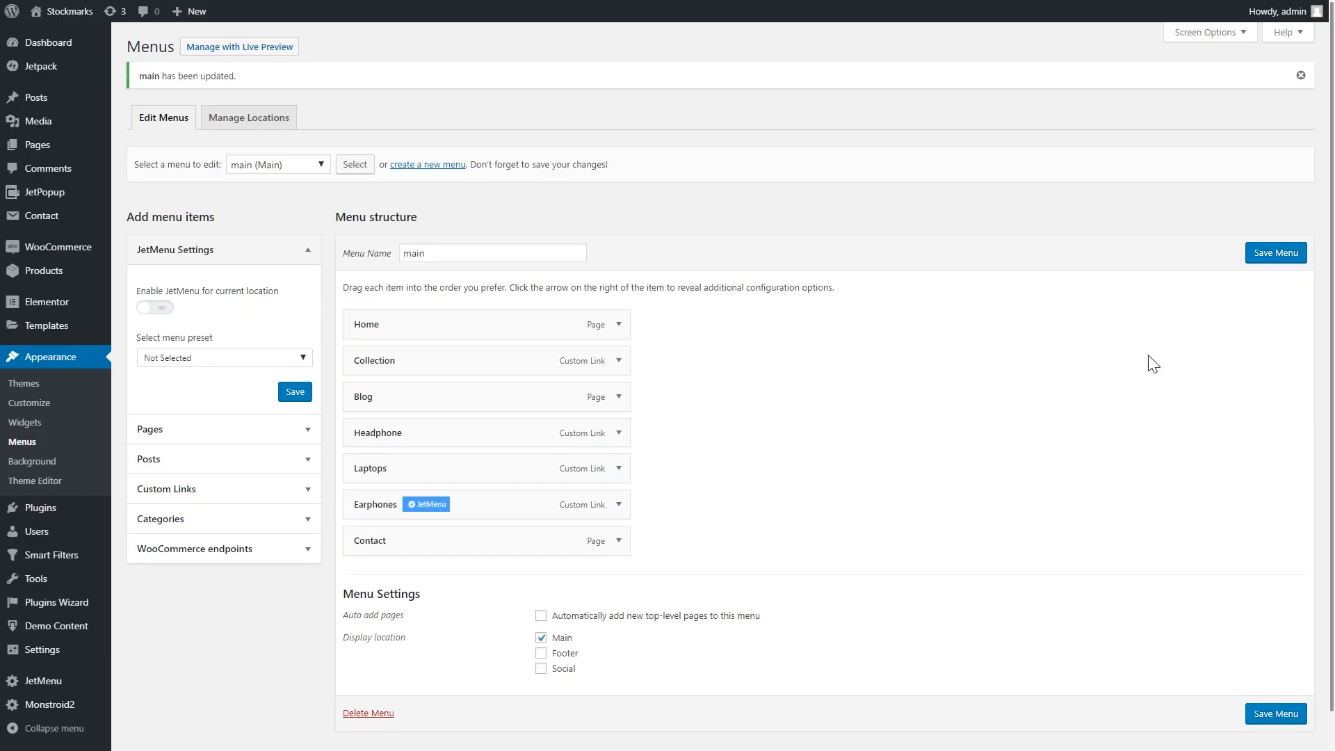
{"action": "left_click", "coordinate": [1260, 258]}
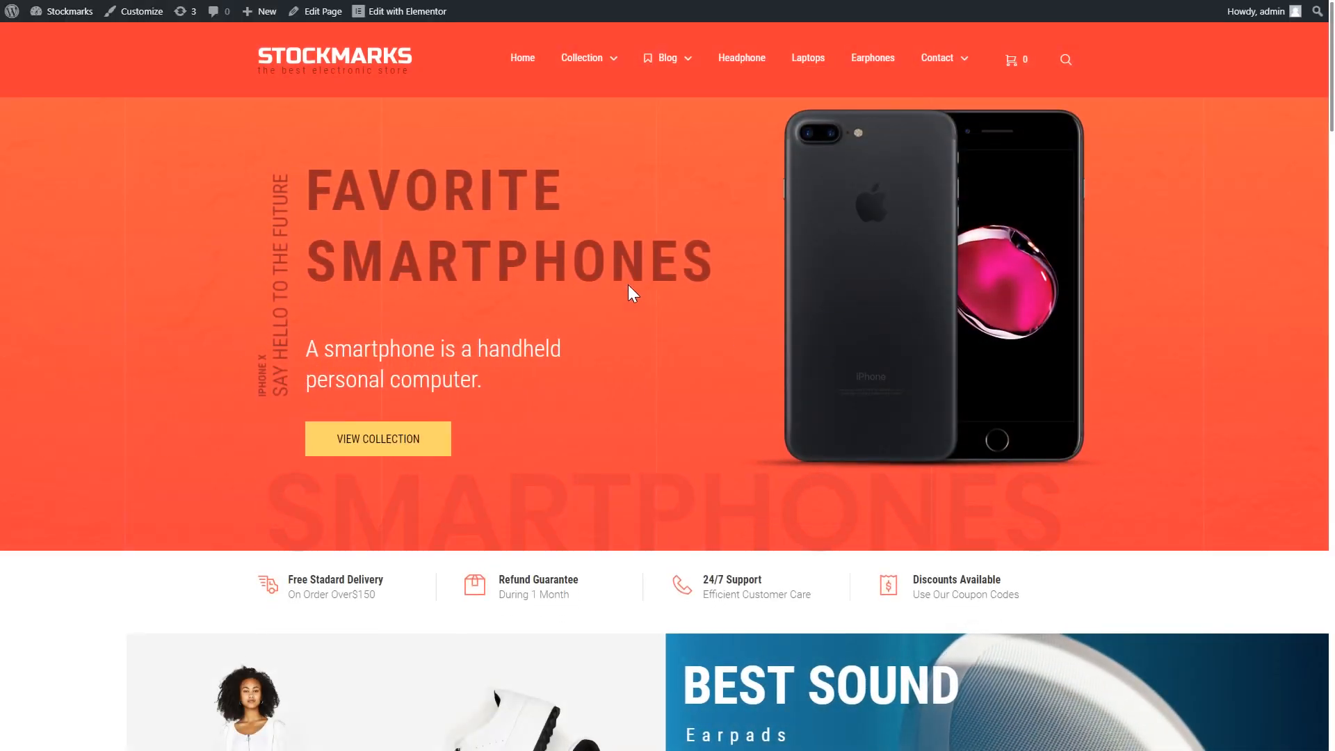
- Check the Collection, Blog and Contact mega menus in the header of the live Stockmarks home page
{"action": "mouse_move", "coordinate": [597, 66]}
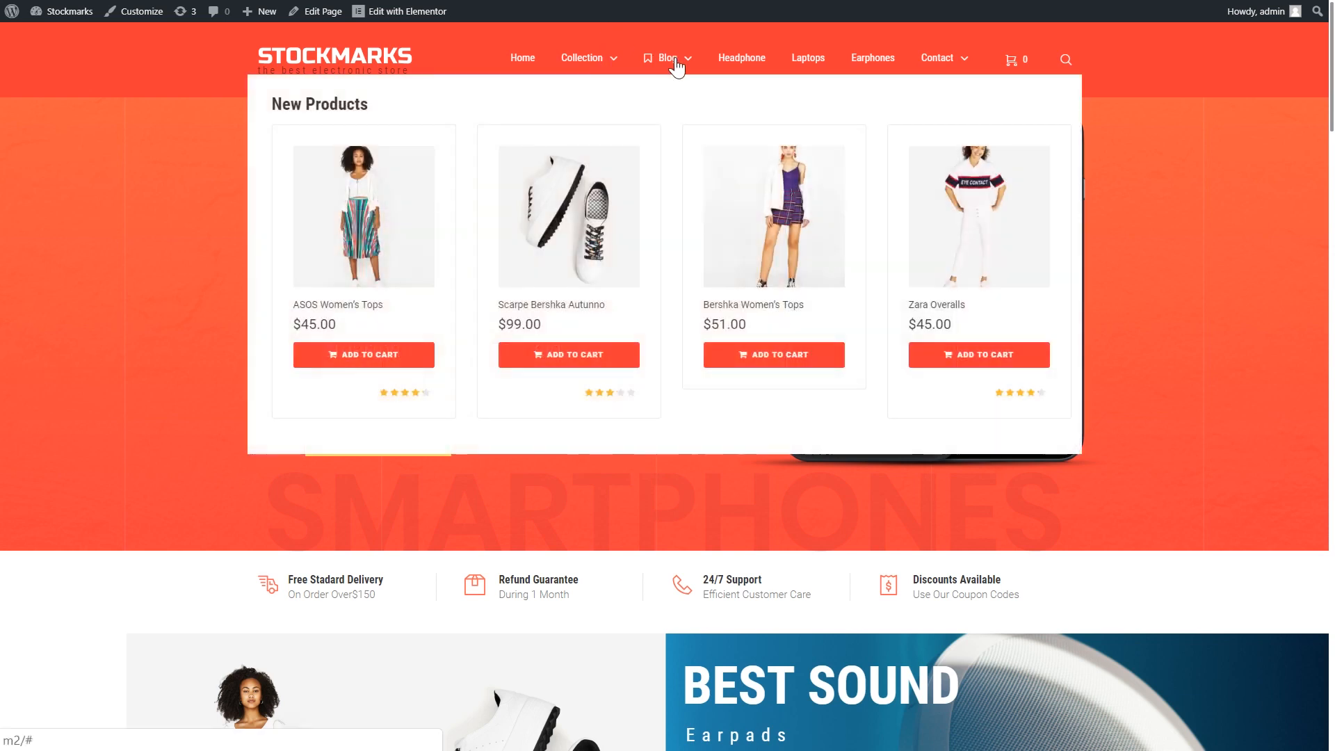
{"action": "mouse_move", "coordinate": [679, 68]}
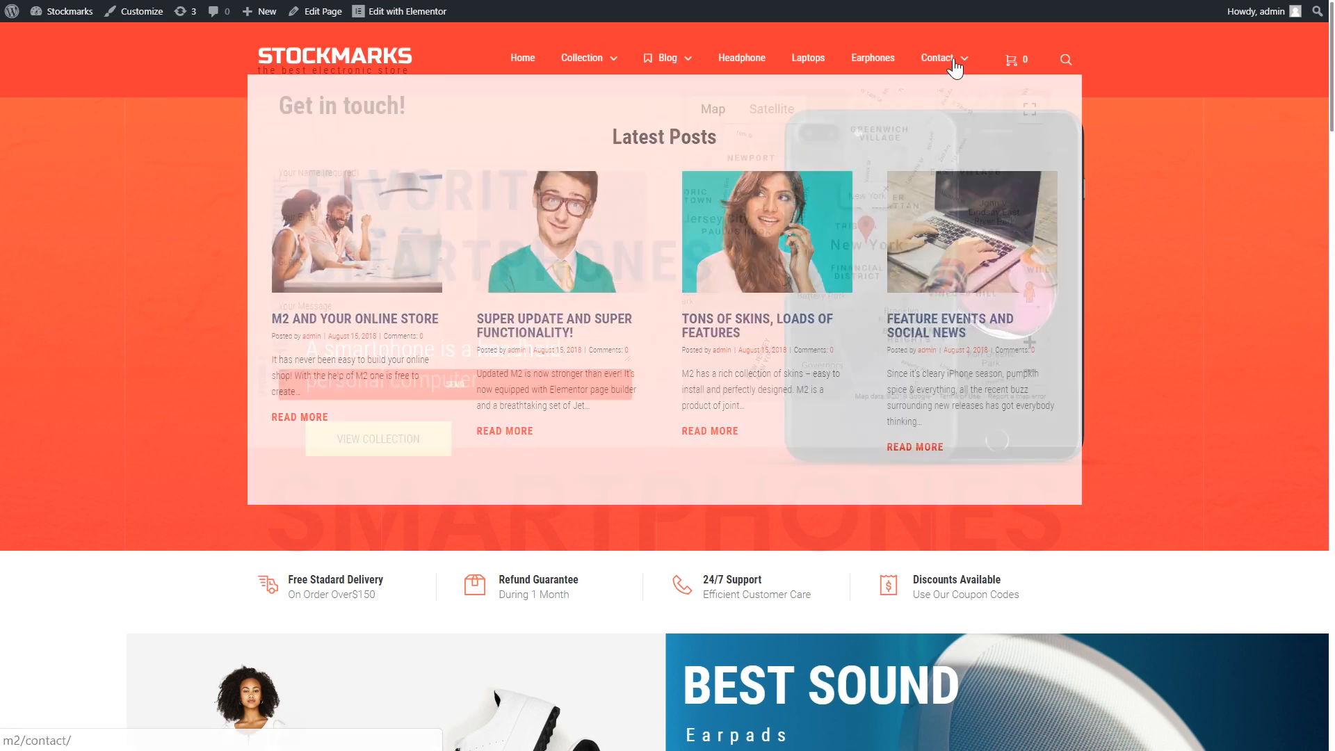
{"action": "mouse_move", "coordinate": [956, 63]}
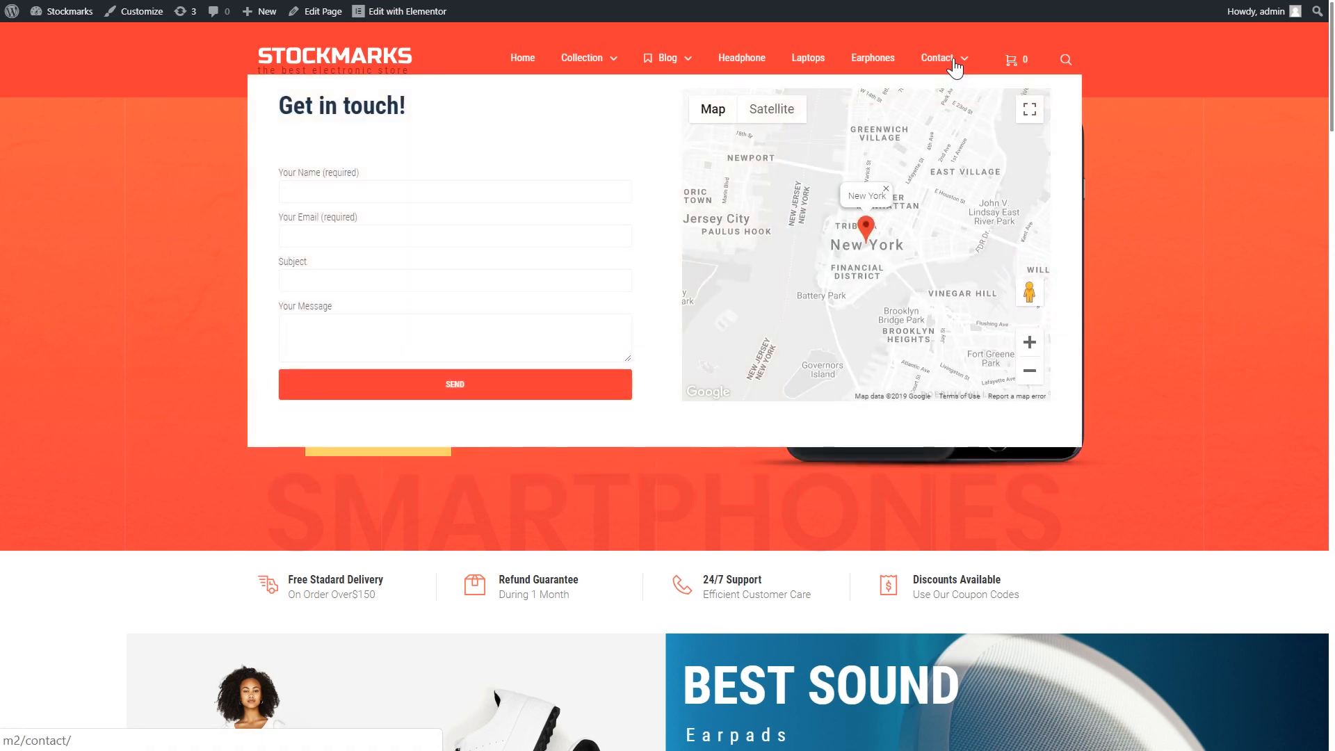